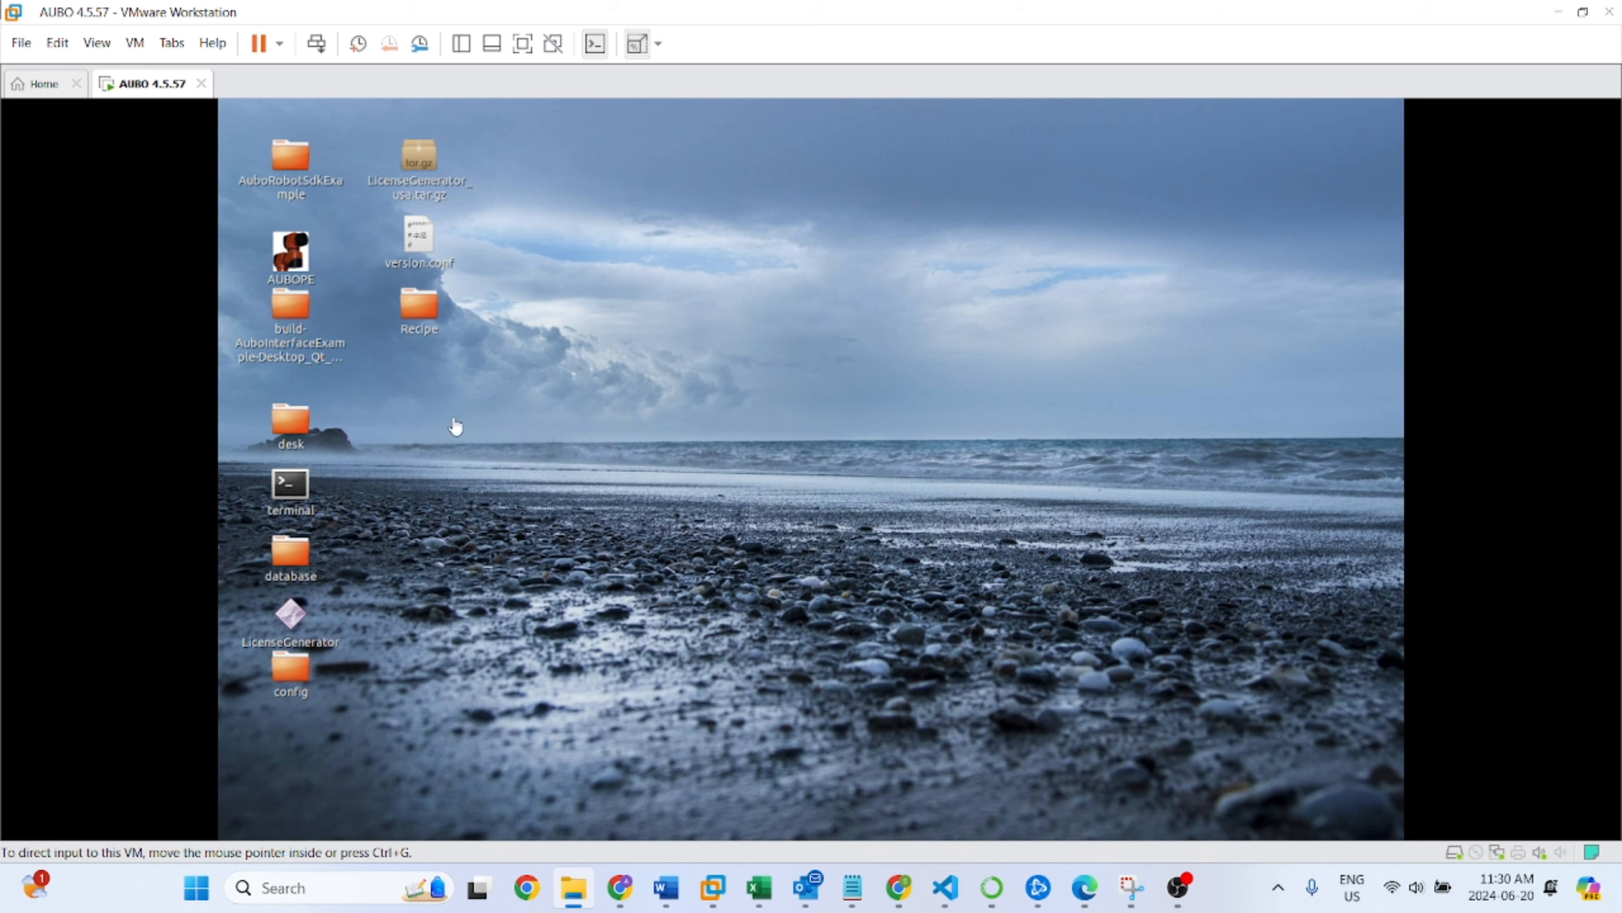
# Step: Launch AUBOPalletizer from the AUBOPallet folder in the virtual machine's Home directory and close the file browser
pyautogui.doubleClick(302, 426)
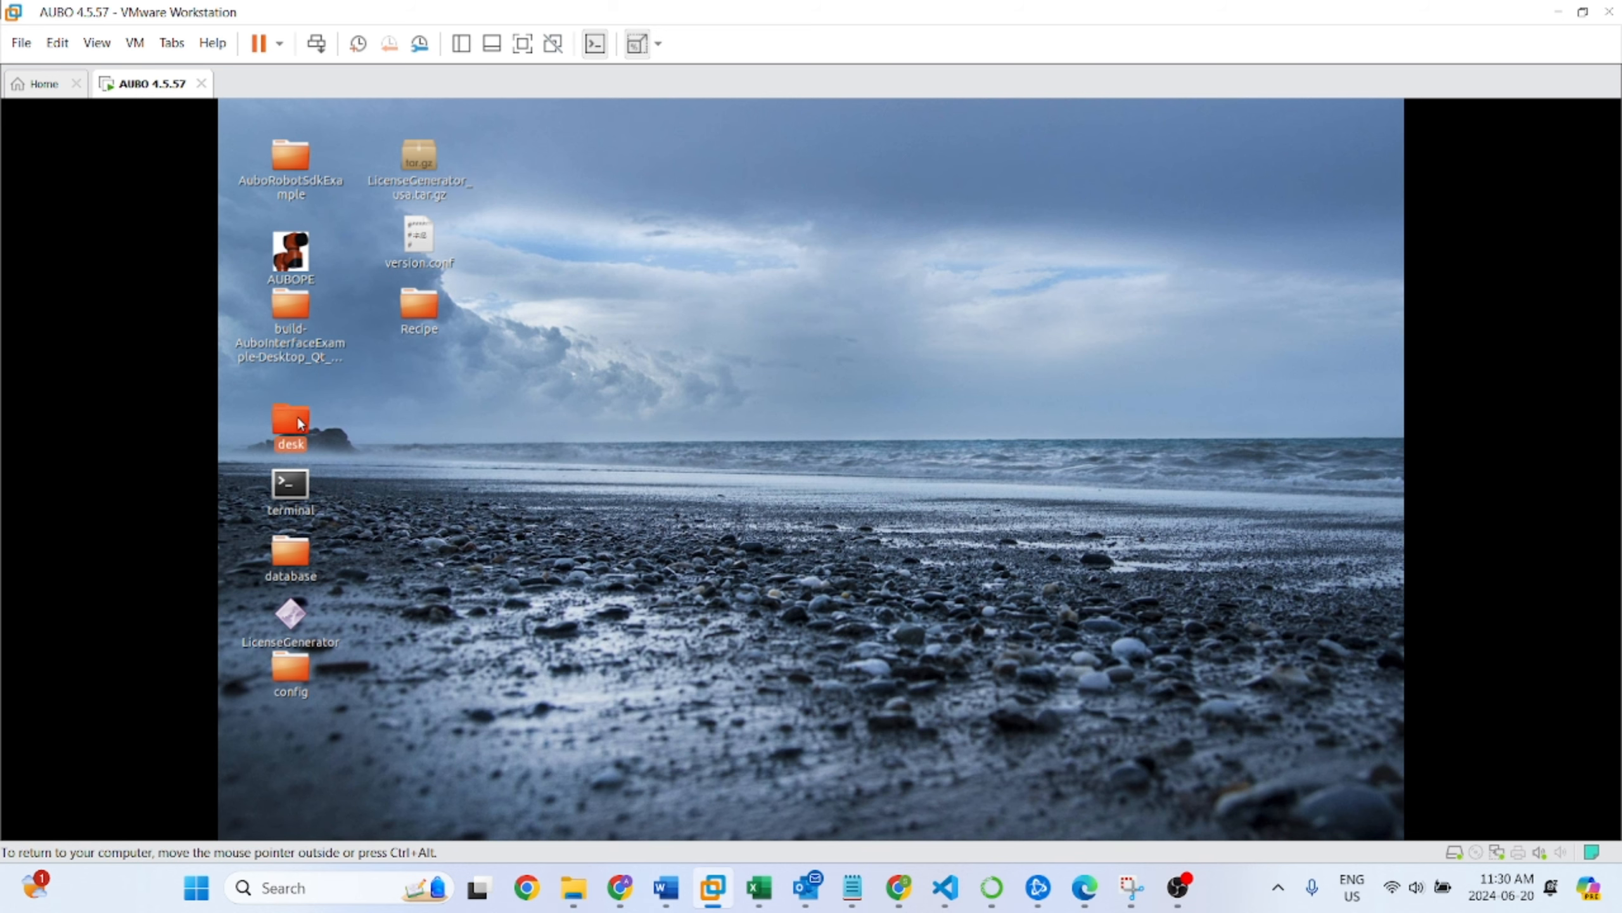
pyautogui.click(271, 214)
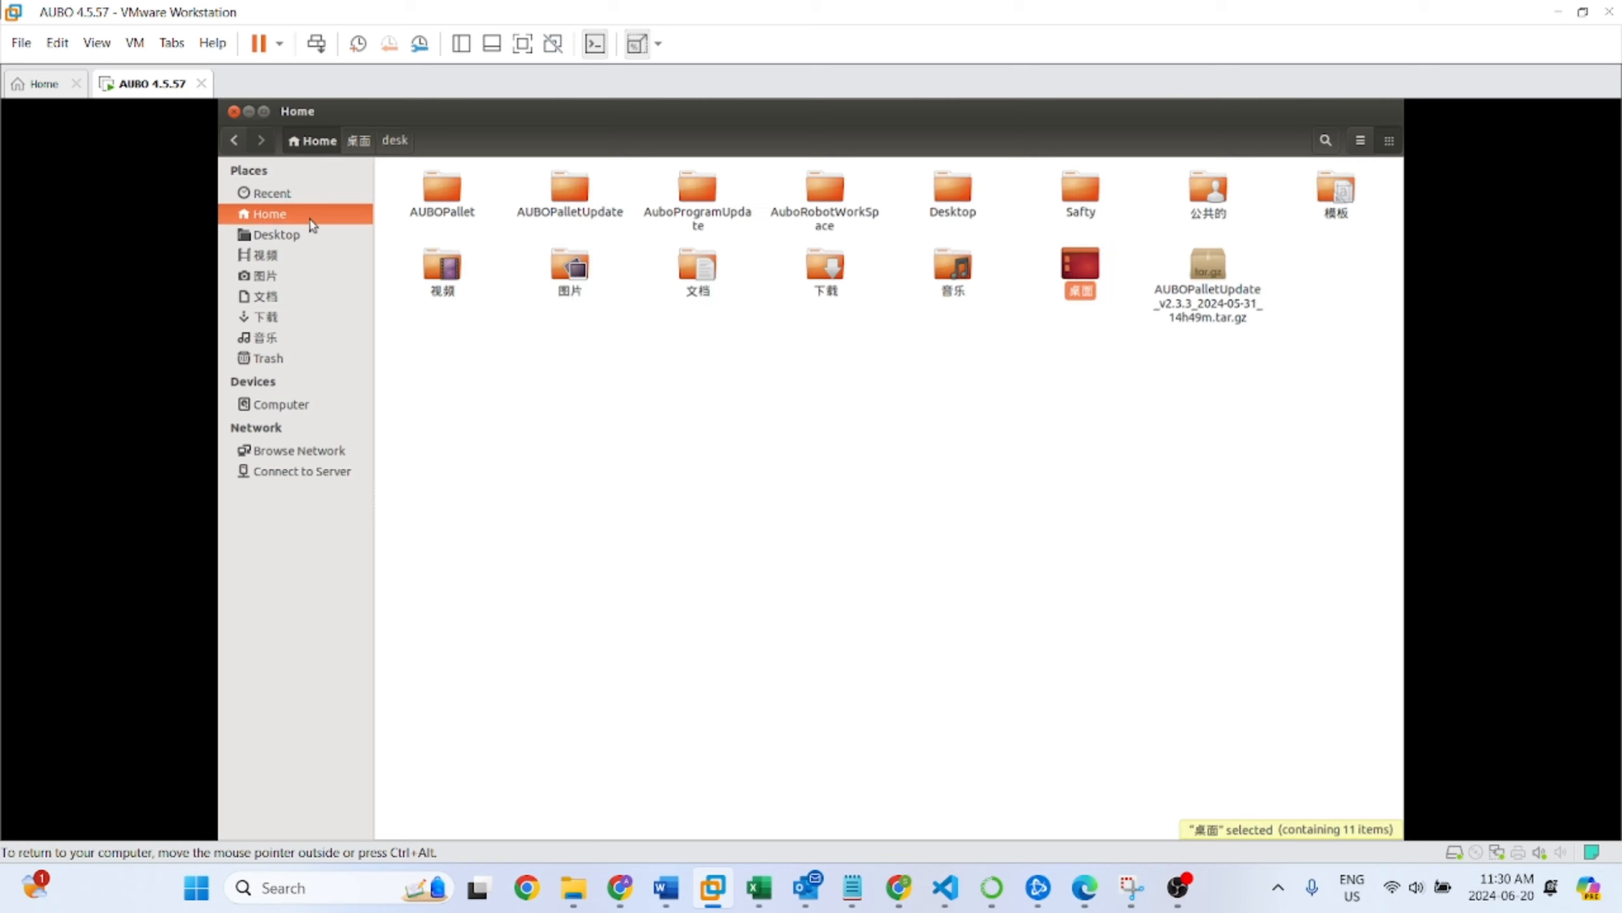
pyautogui.doubleClick(442, 188)
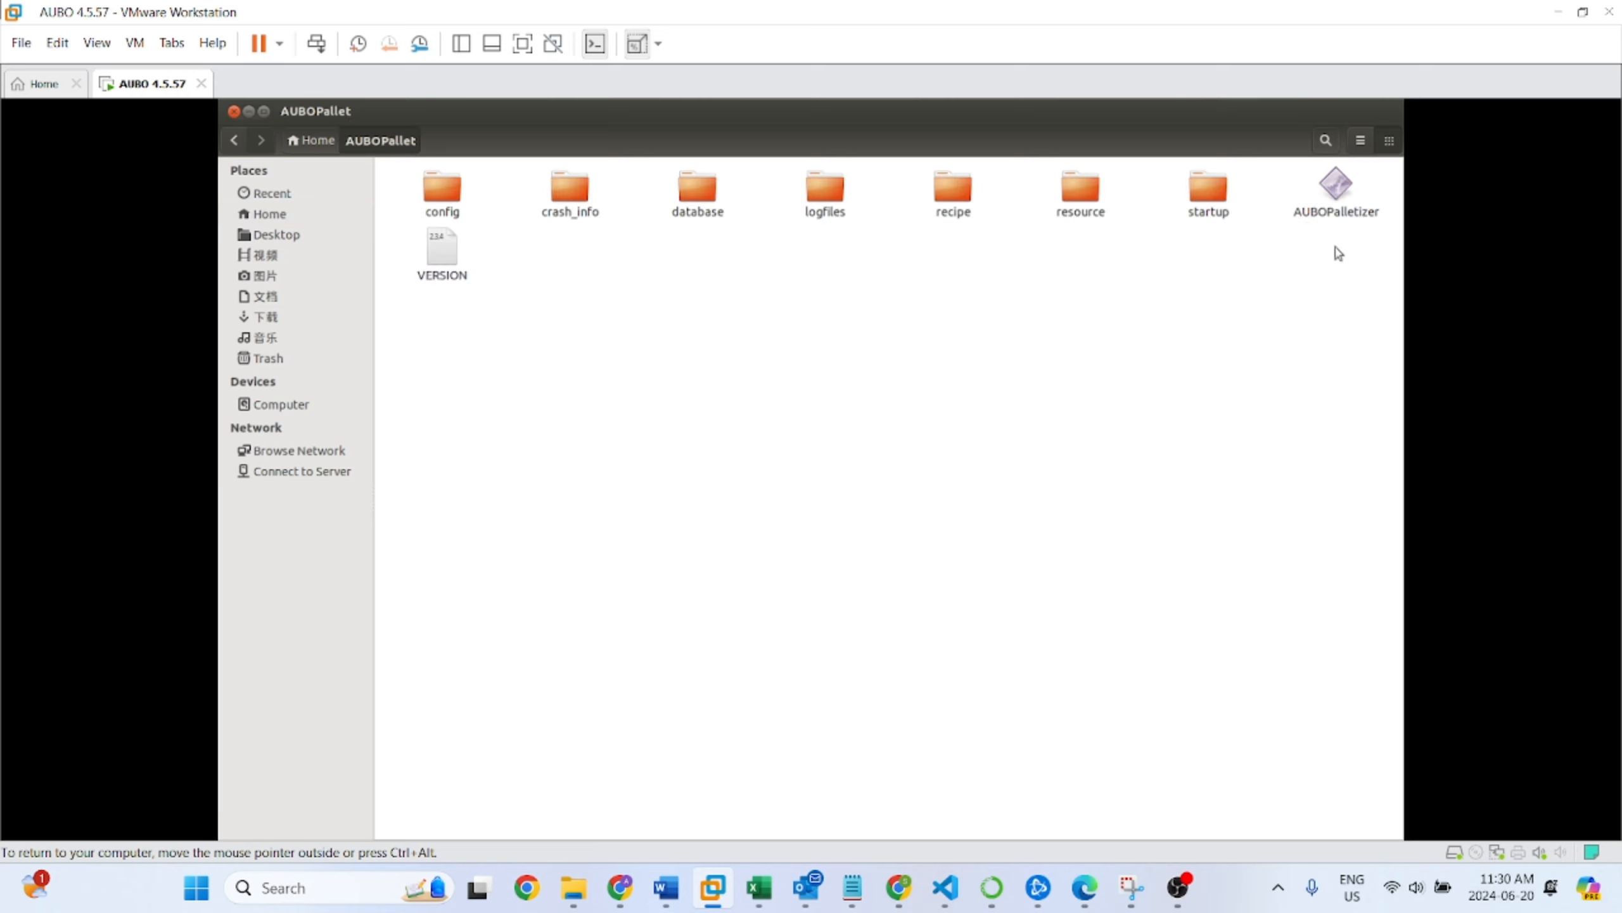
pyautogui.click(1343, 189)
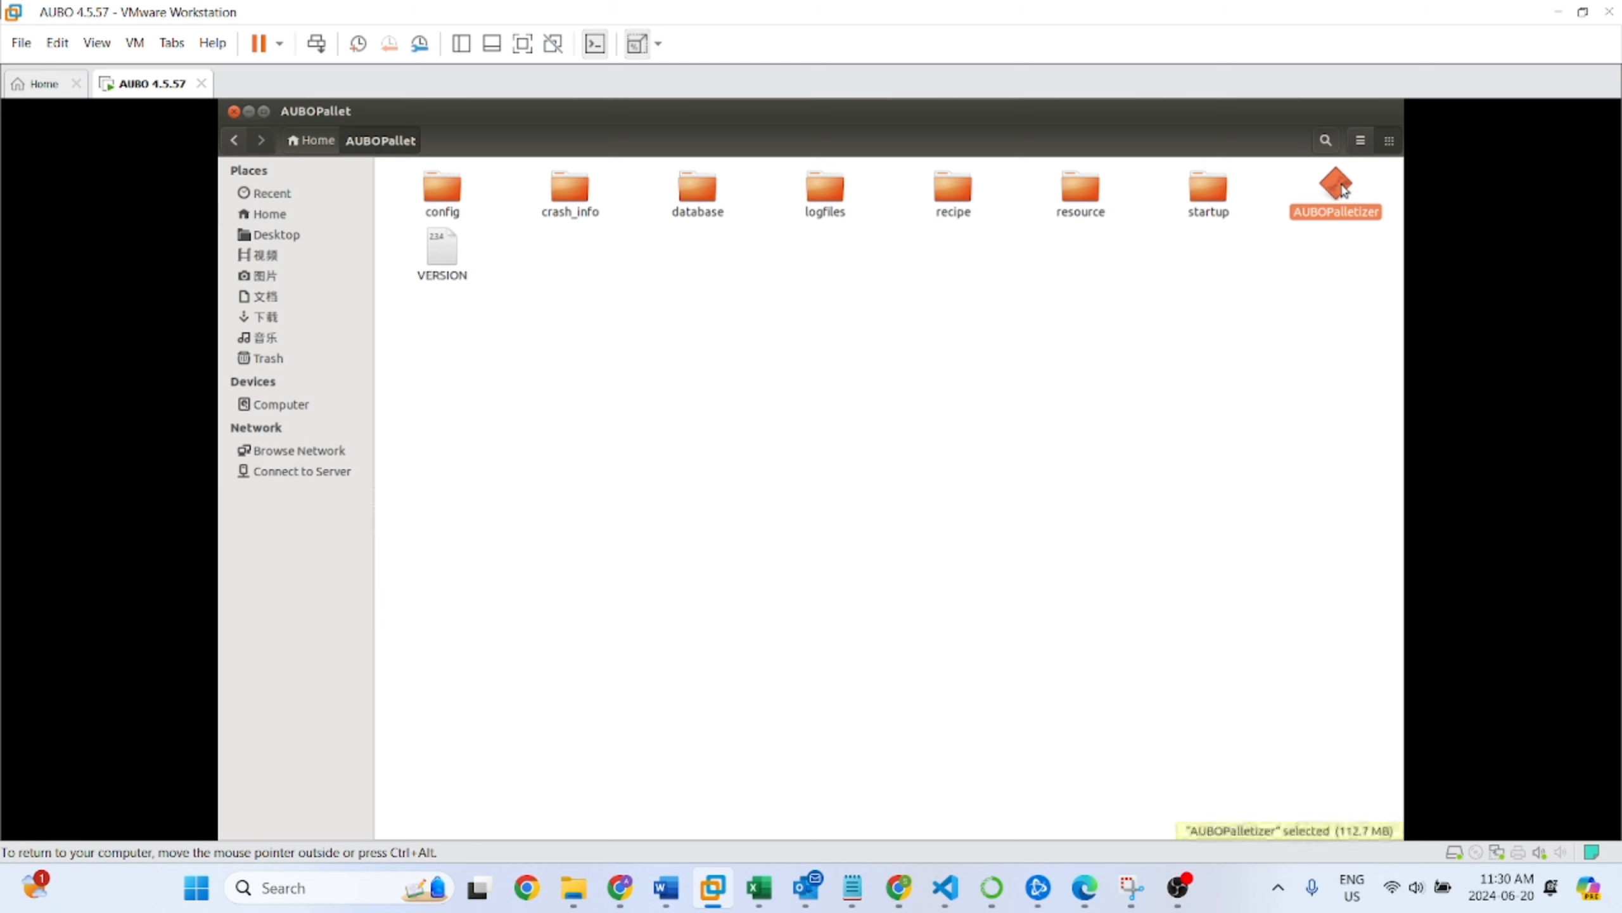
pyautogui.press('Return')
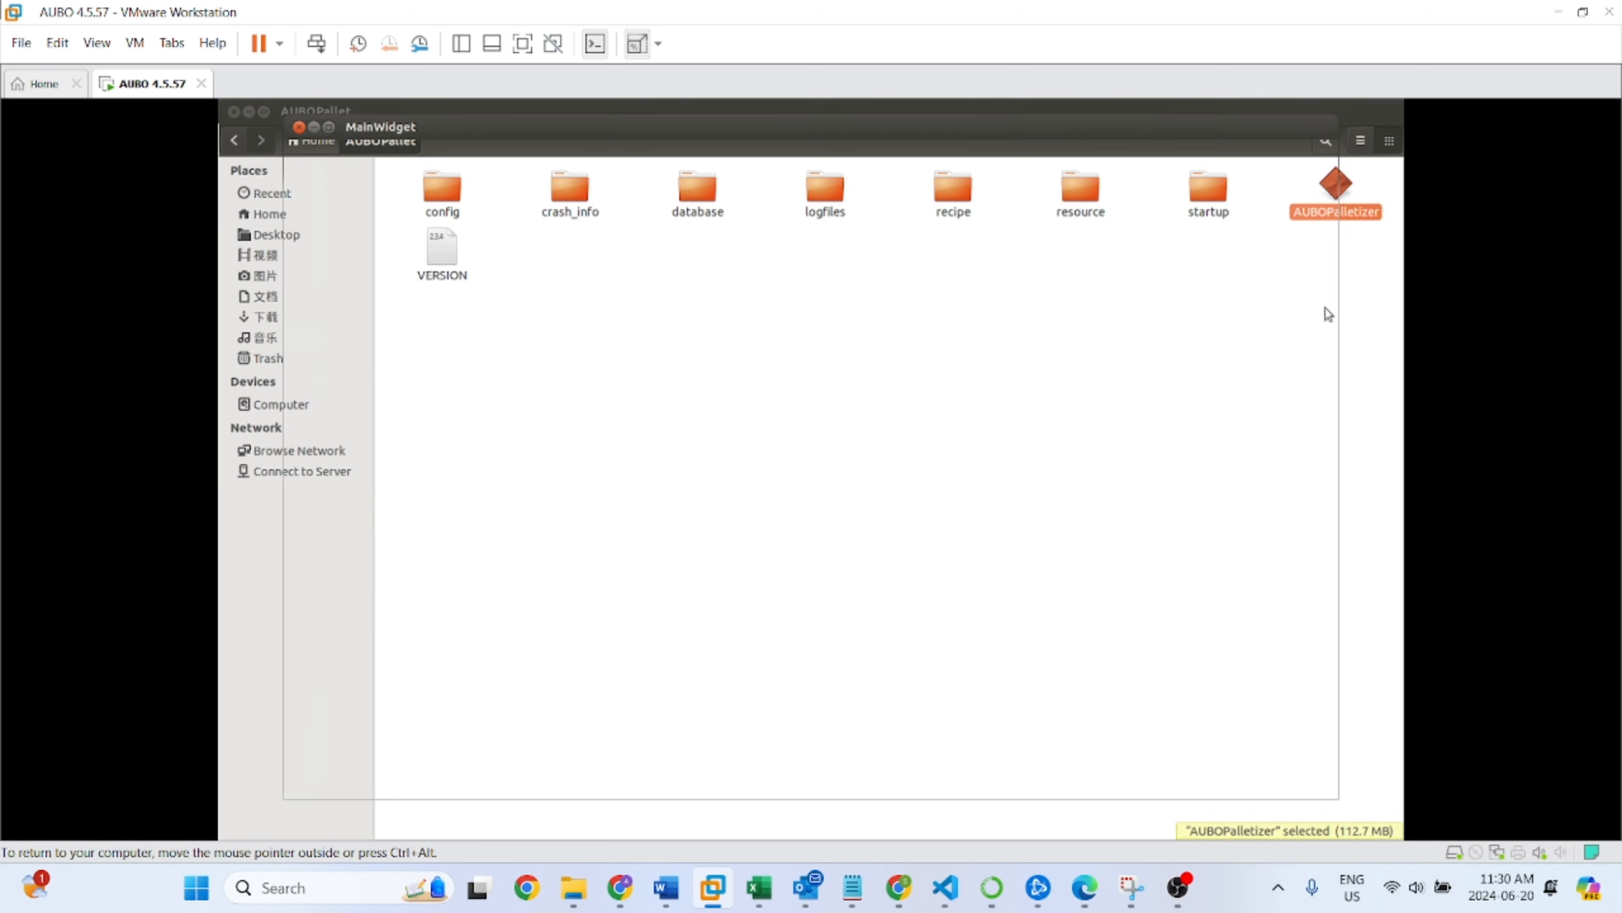
pyautogui.click(234, 111)
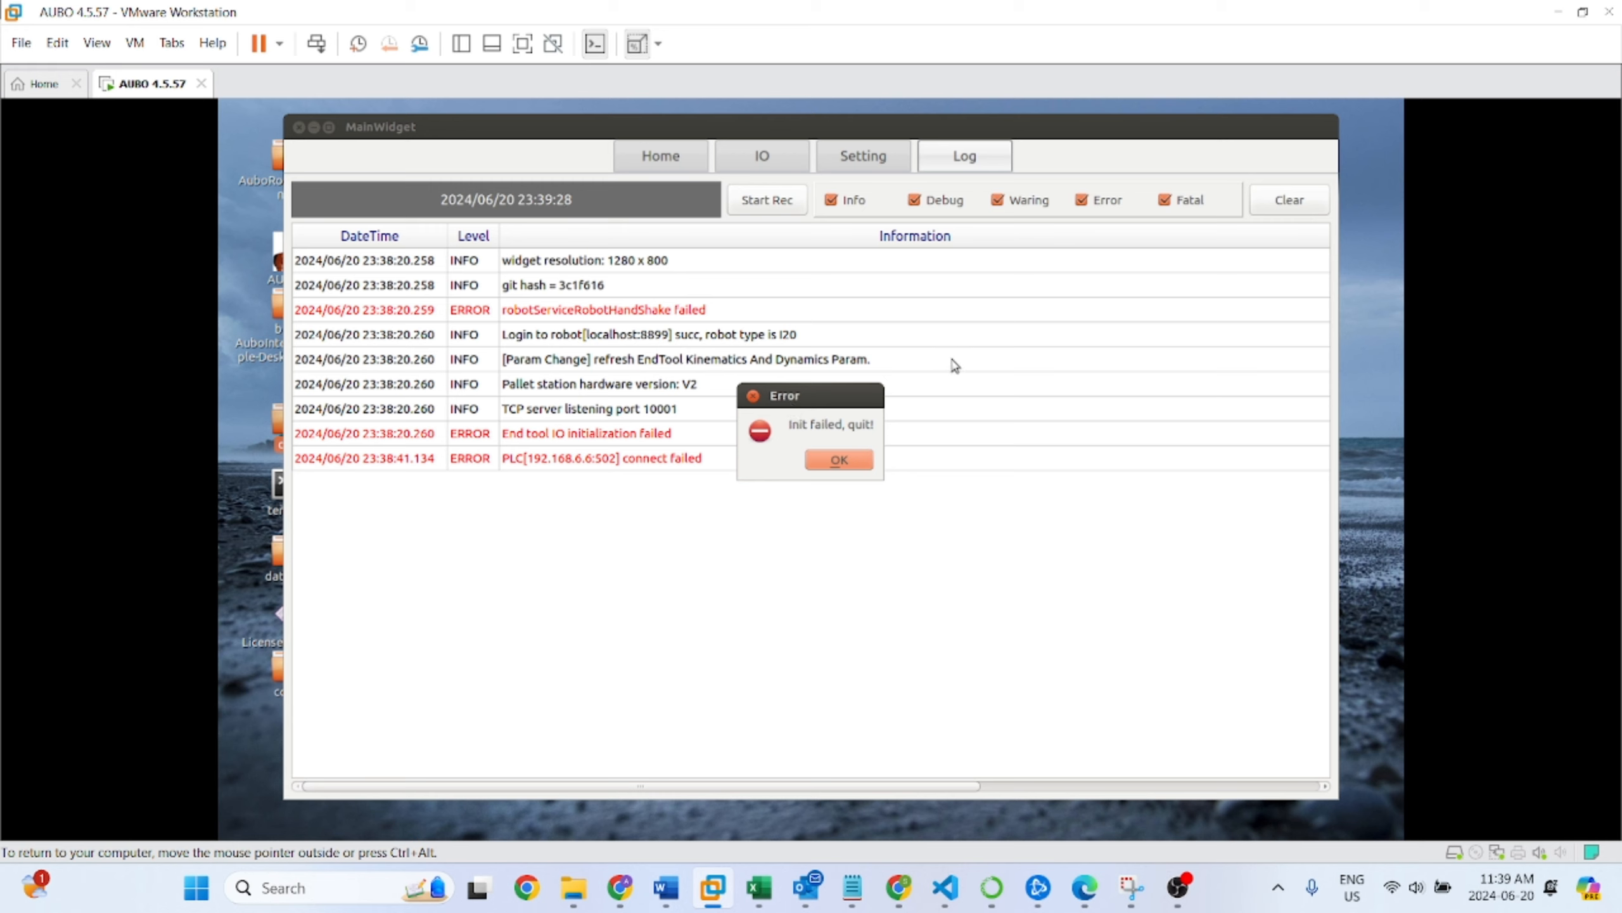
# Step: Dismiss the initialization error and inspect the robot station's 3D model on the Home page
pyautogui.click(851, 460)
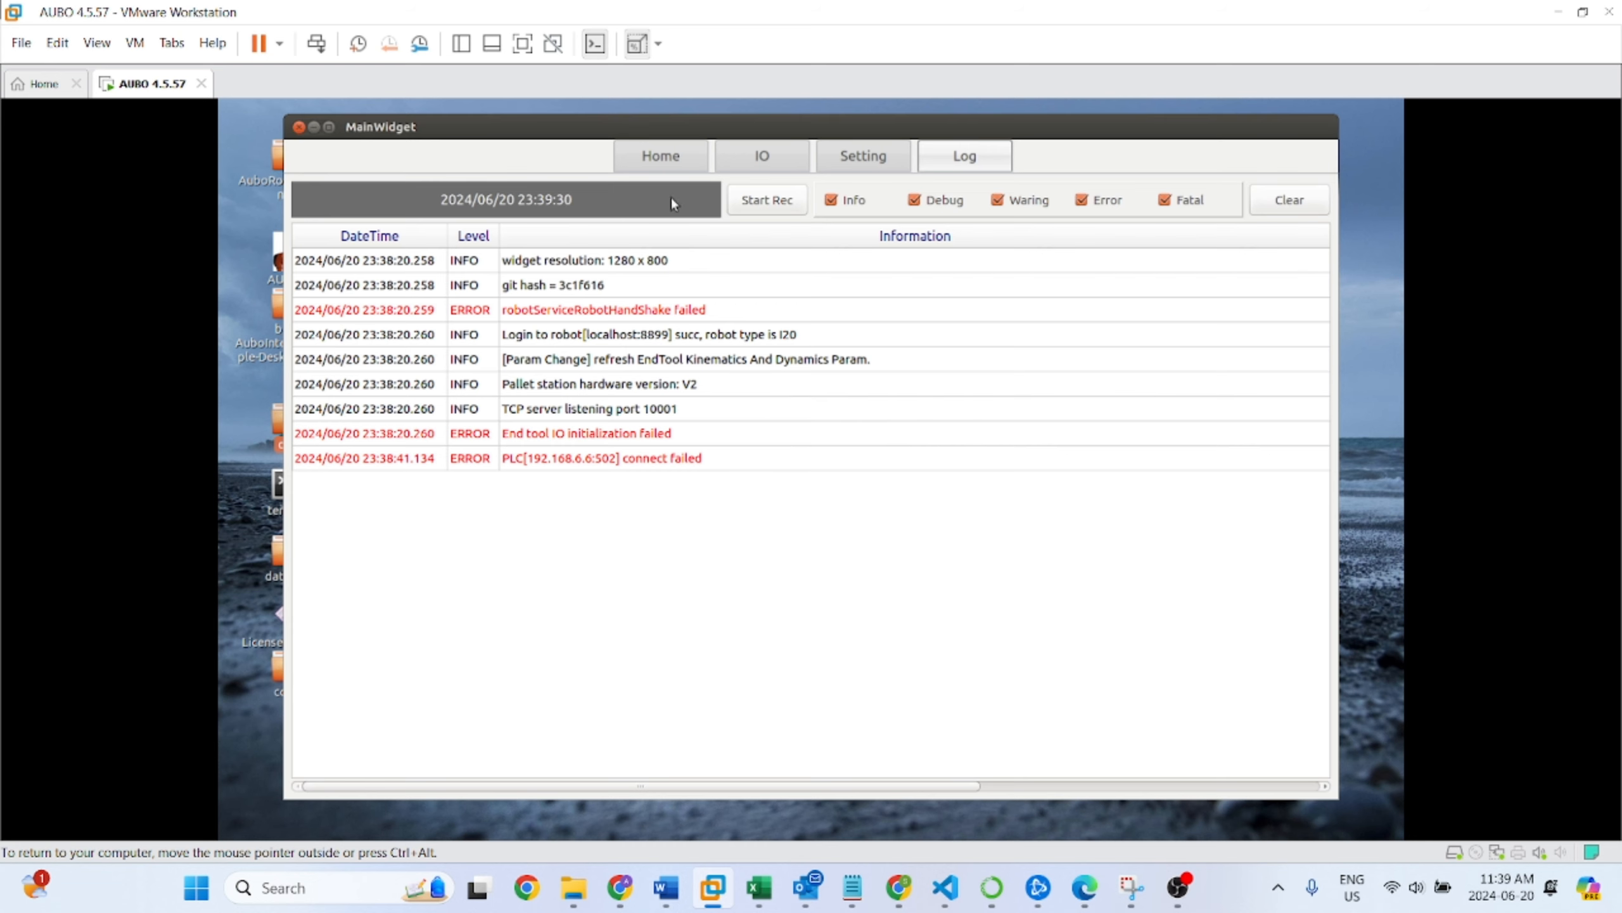
pyautogui.click(663, 164)
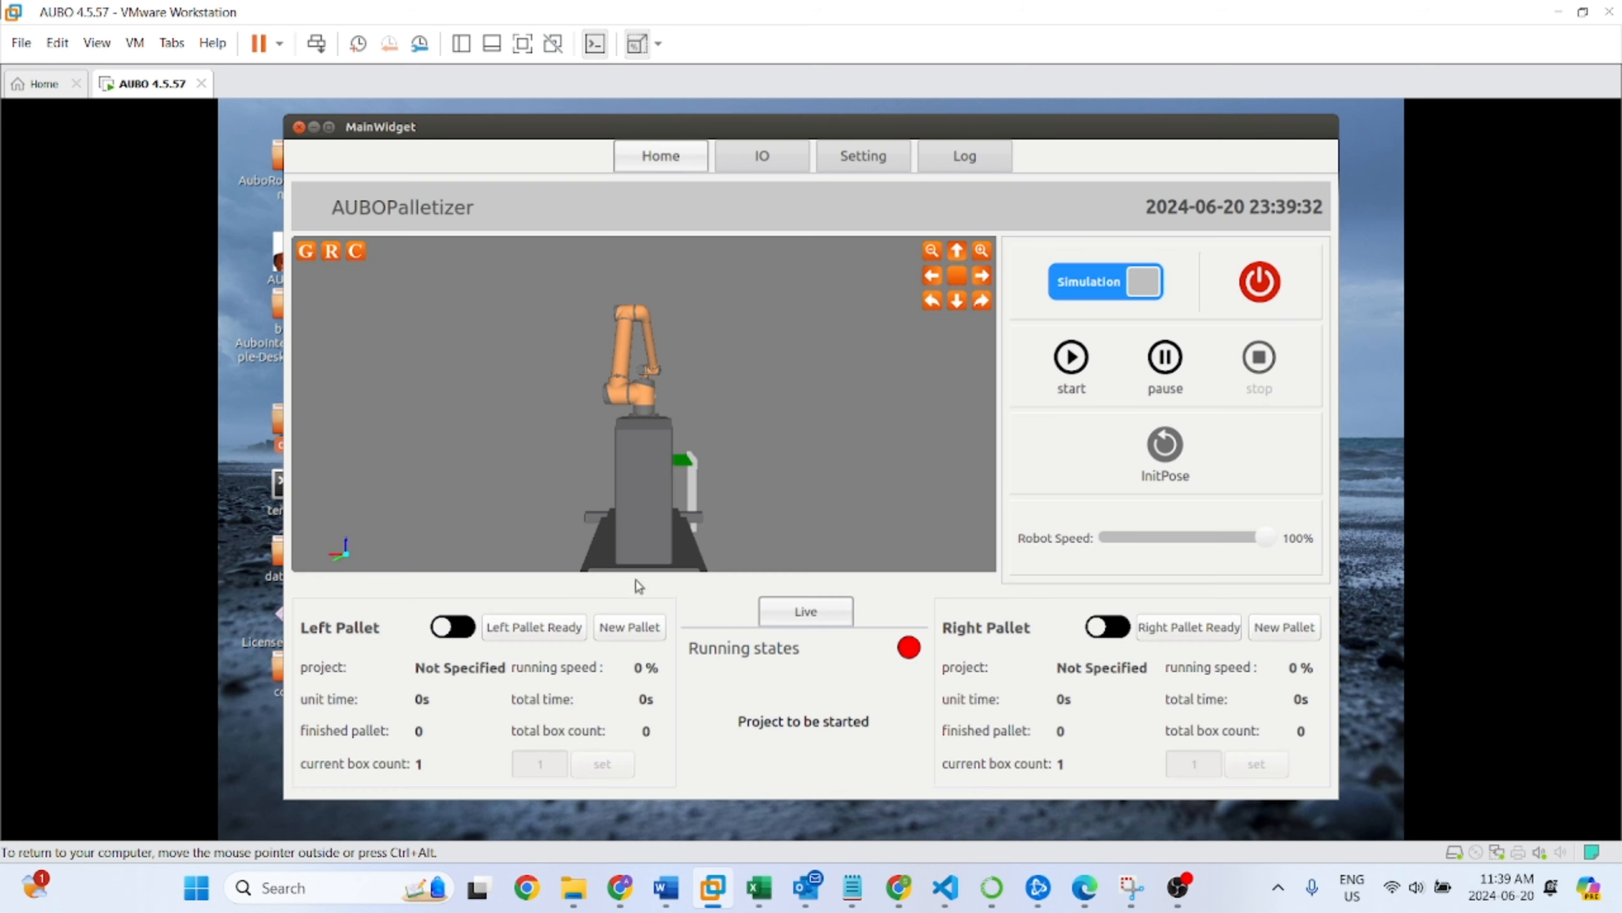
pyautogui.moveTo(634, 519); pyautogui.dragTo(681, 586)
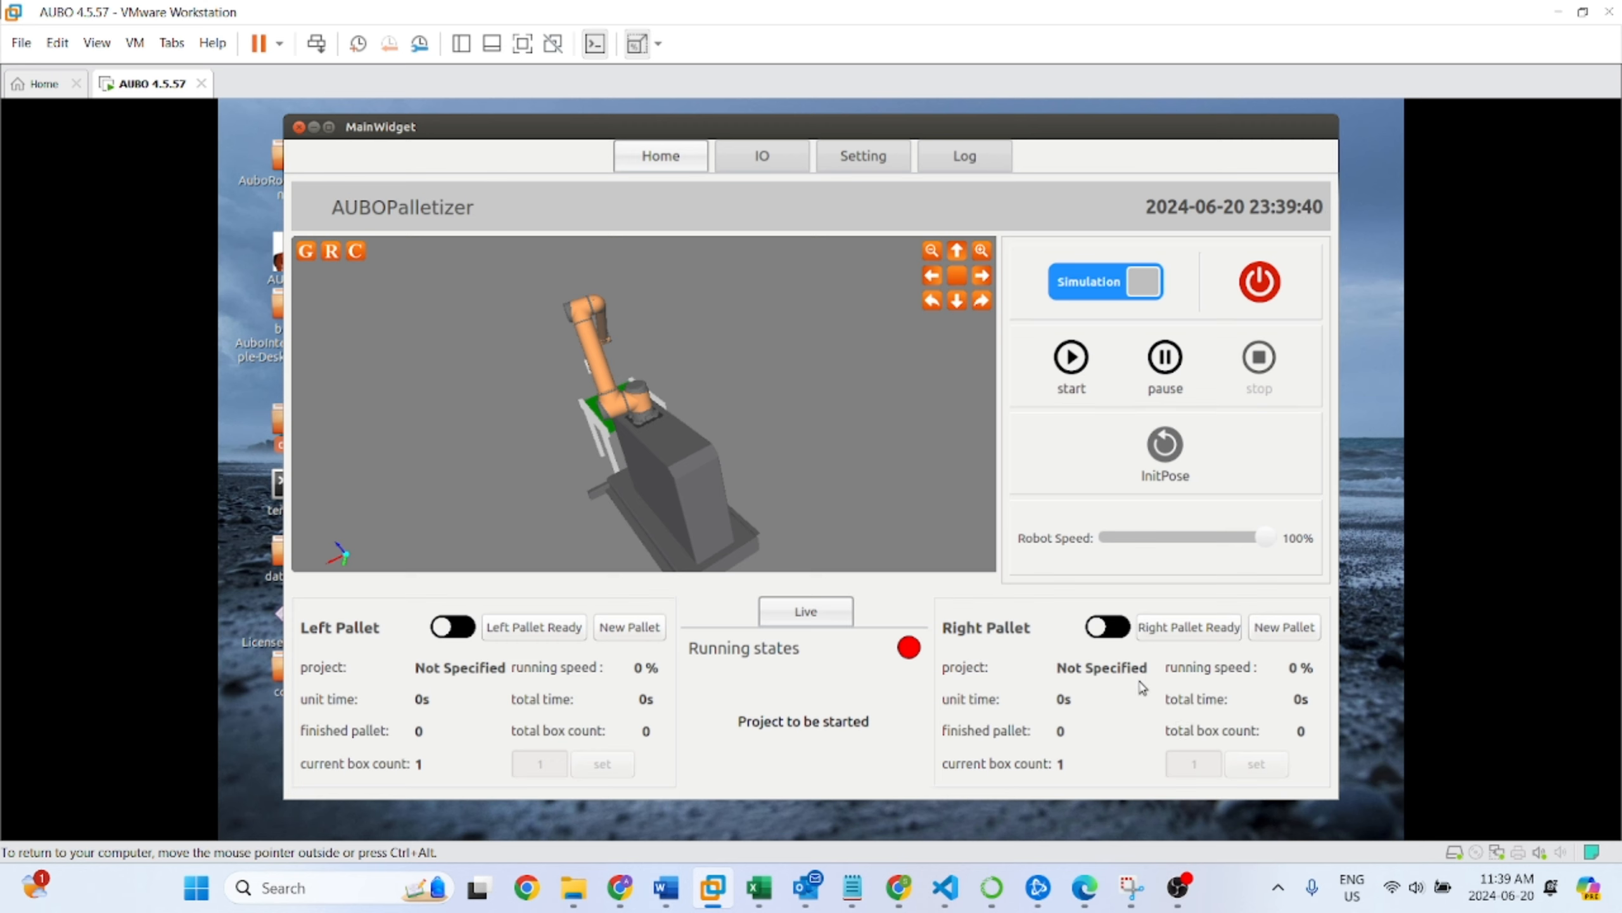
# Step: Switch the system from operator to admin mode by entering the admin password
pyautogui.click(868, 164)
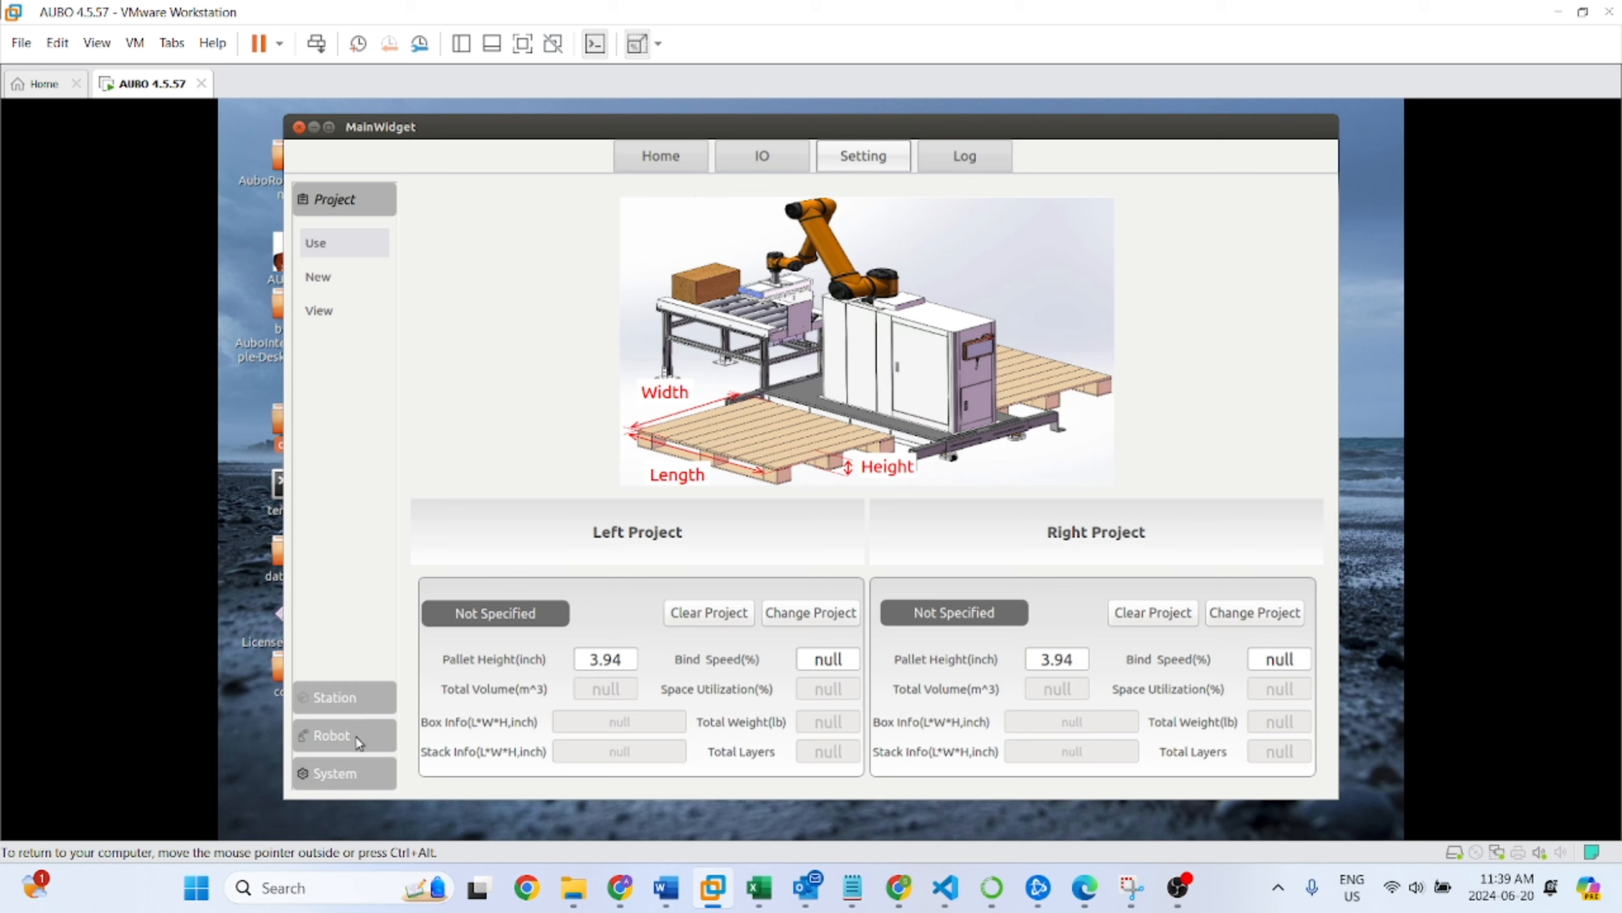
pyautogui.click(367, 776)
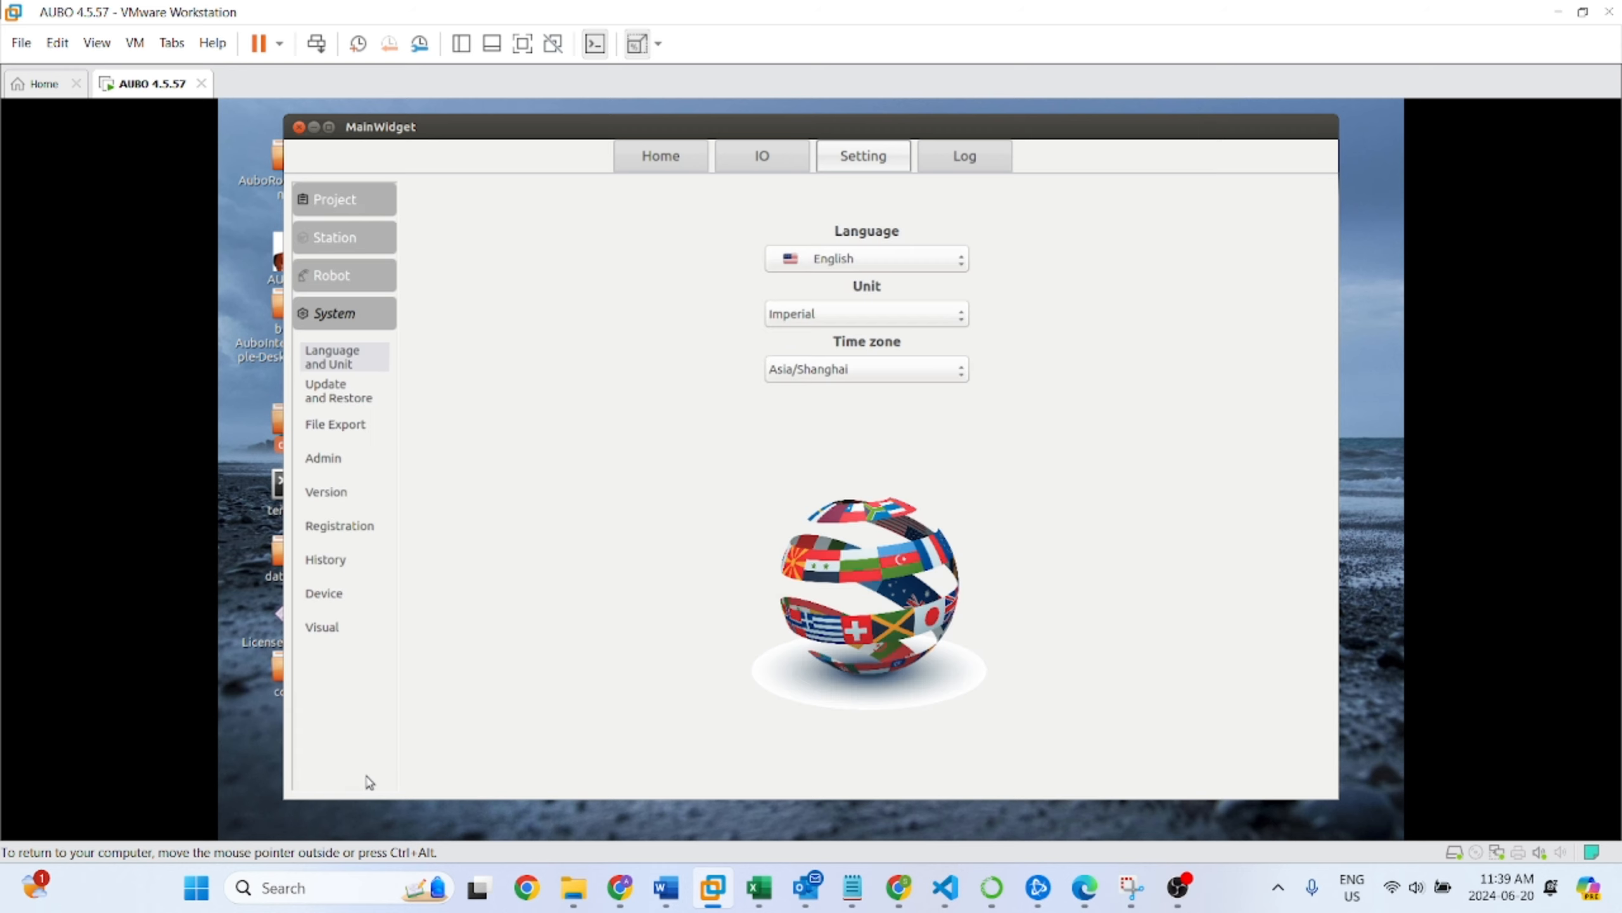
pyautogui.click(351, 465)
pyautogui.click(1057, 347)
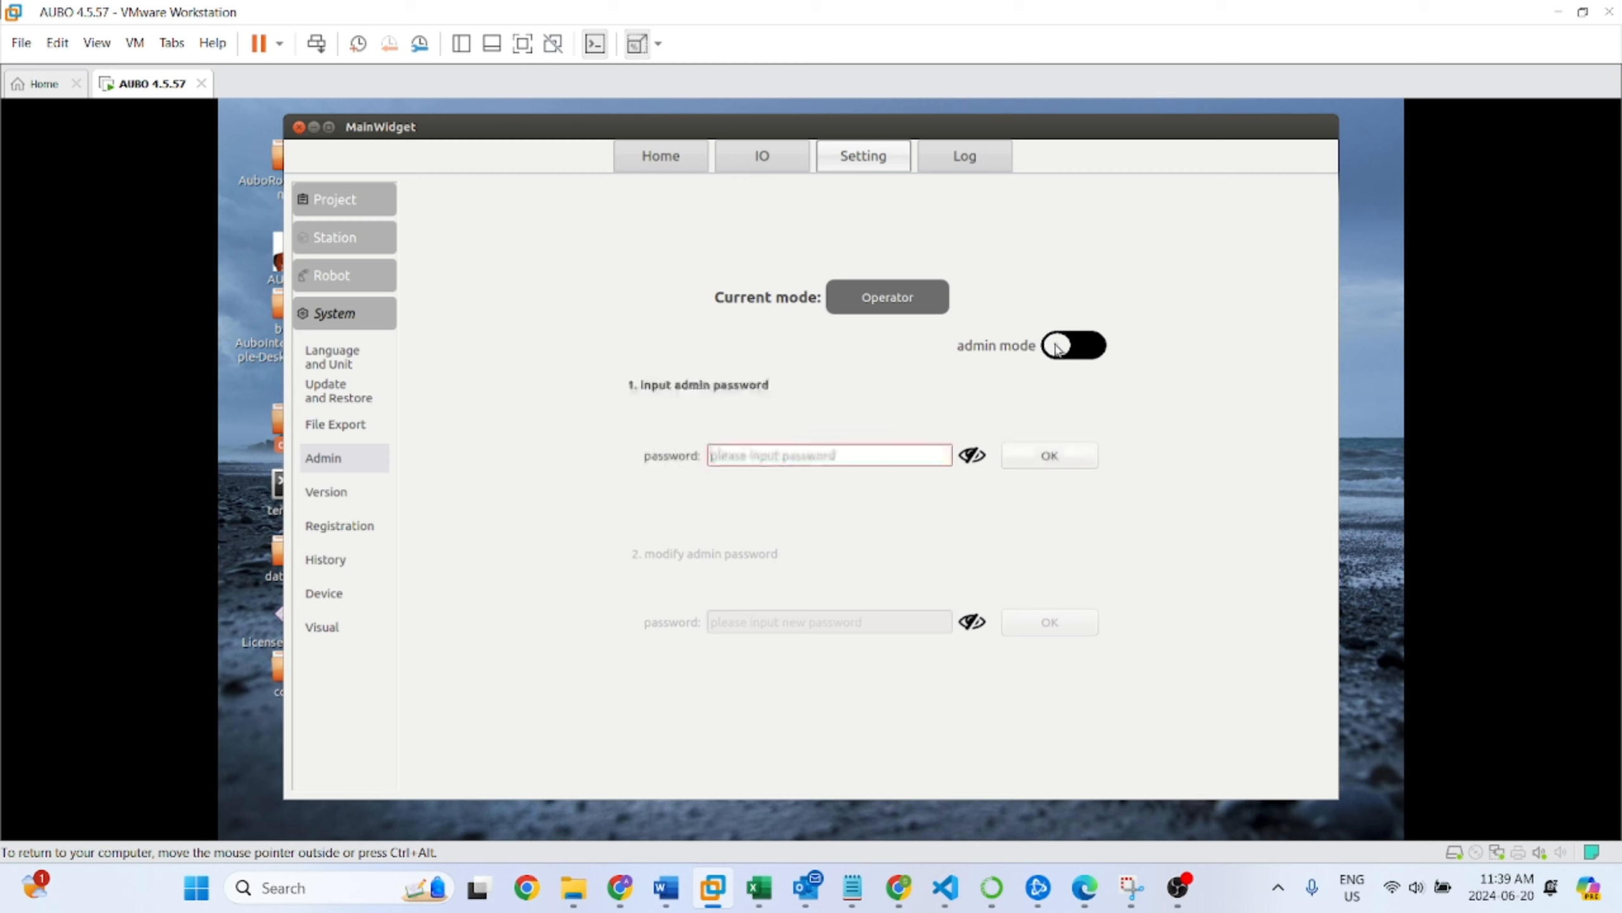
pyautogui.click(818, 456)
pyautogui.write('1')
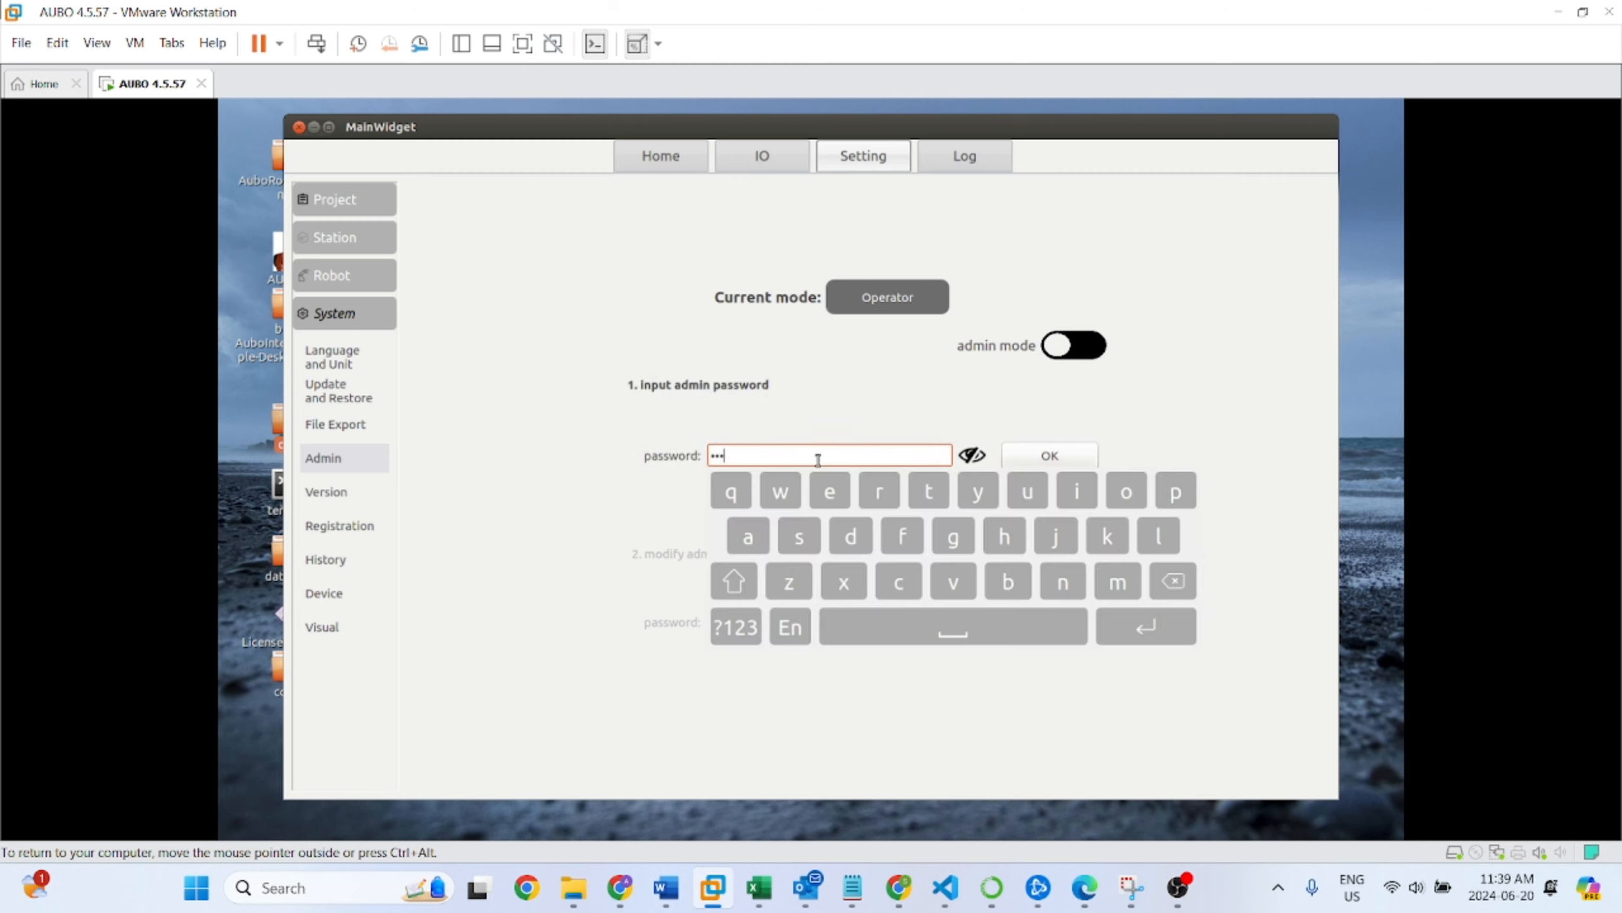
pyautogui.click(972, 455)
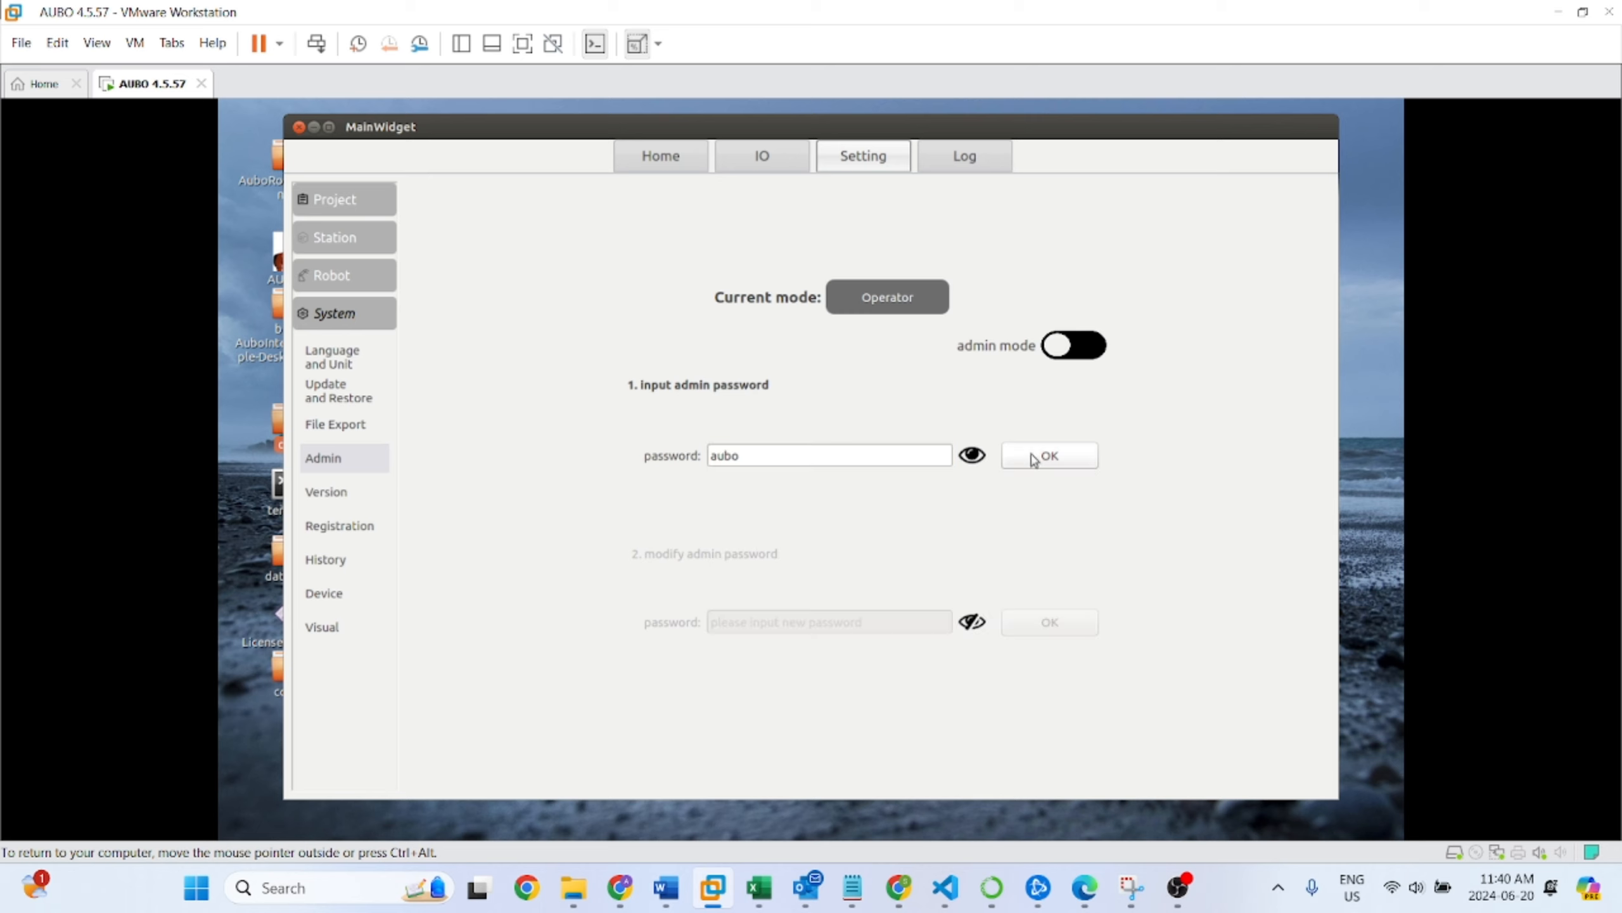
pyautogui.click(1050, 456)
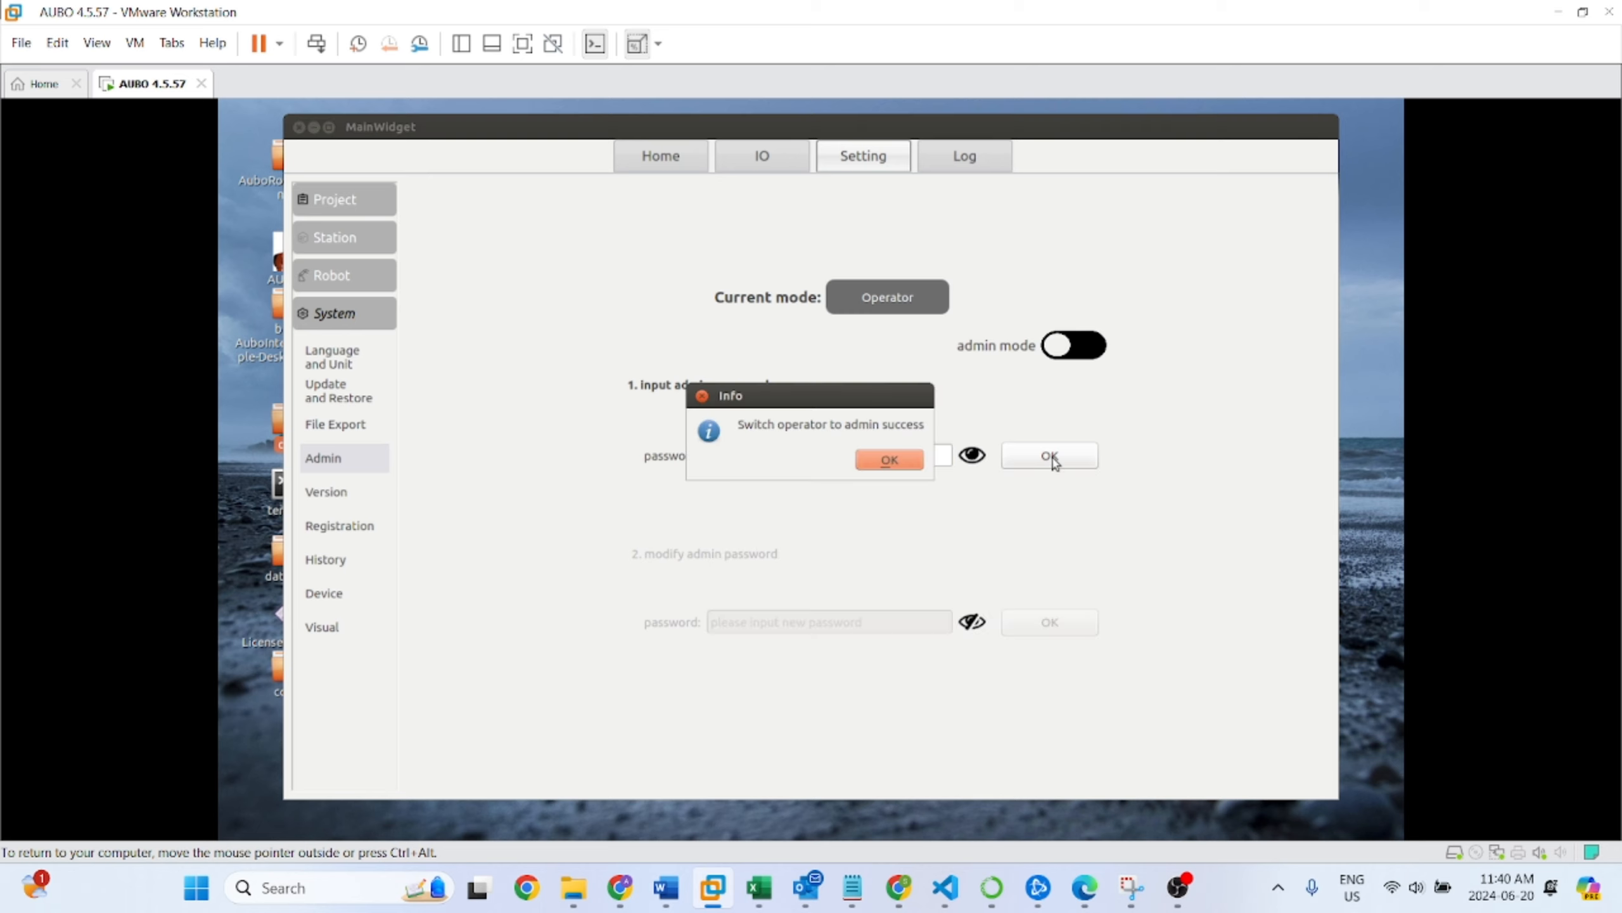
pyautogui.click(887, 464)
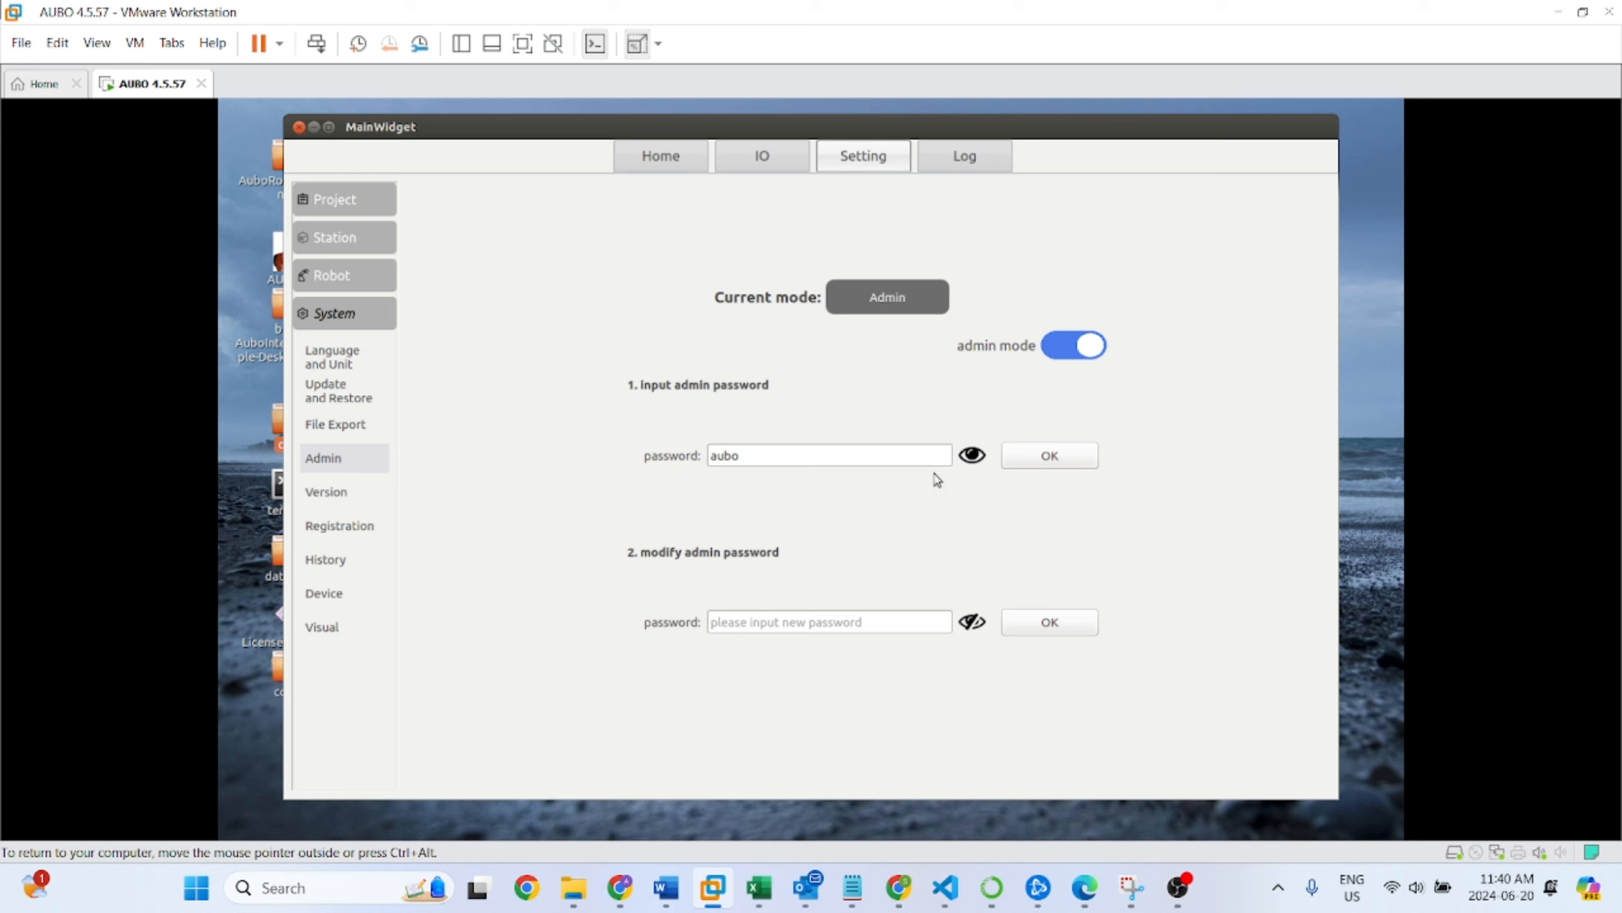
pyautogui.click(357, 243)
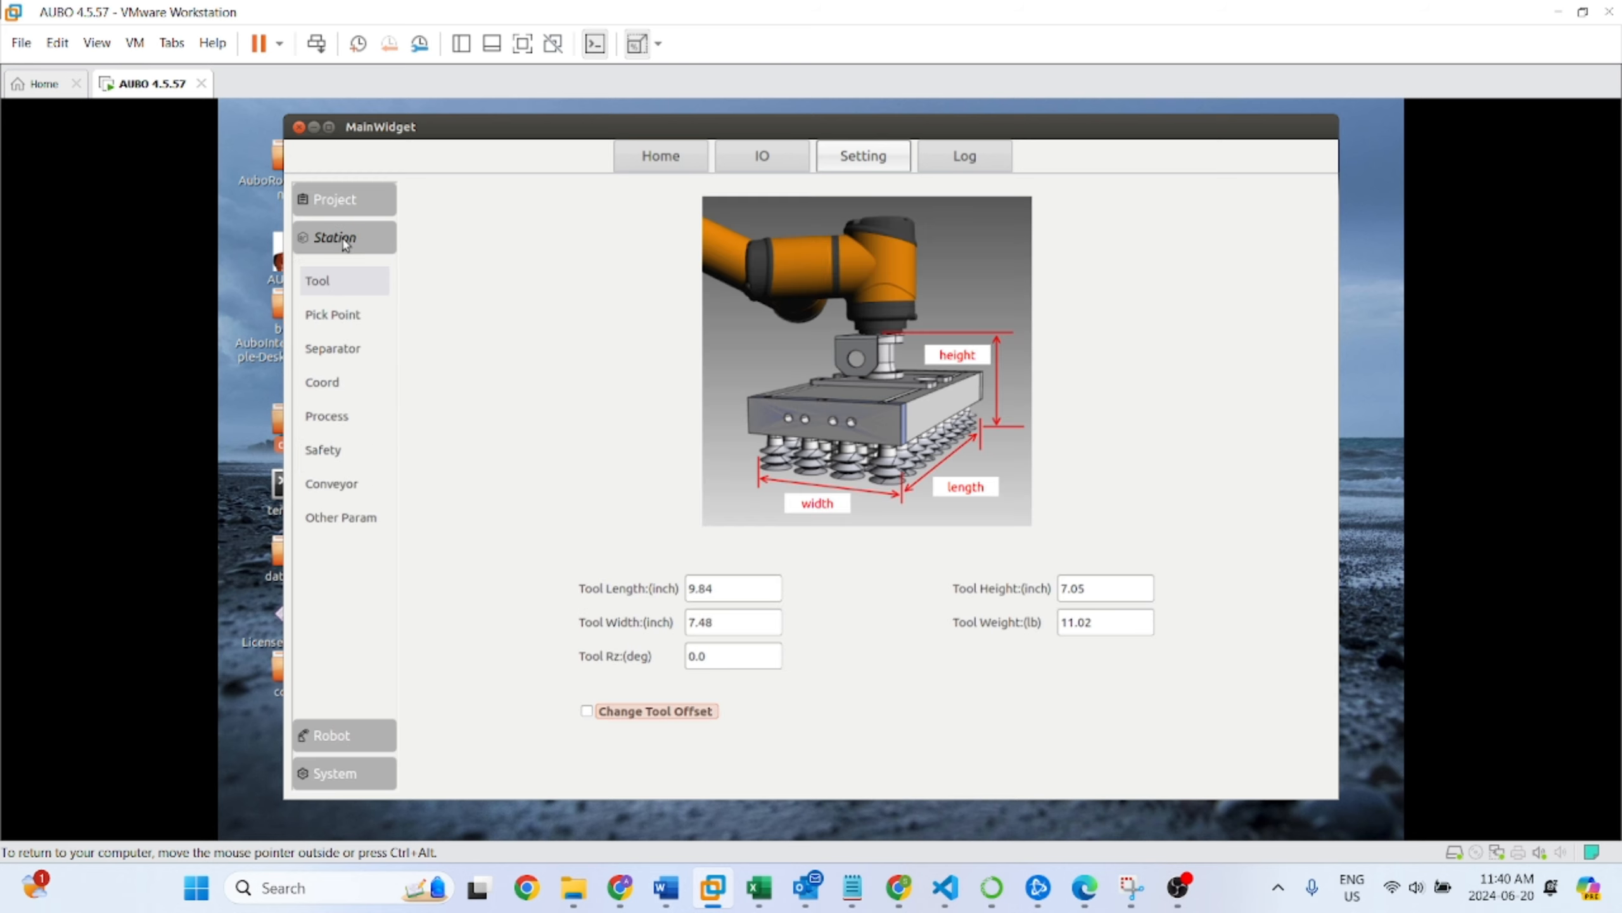
pyautogui.click(347, 740)
pyautogui.click(340, 774)
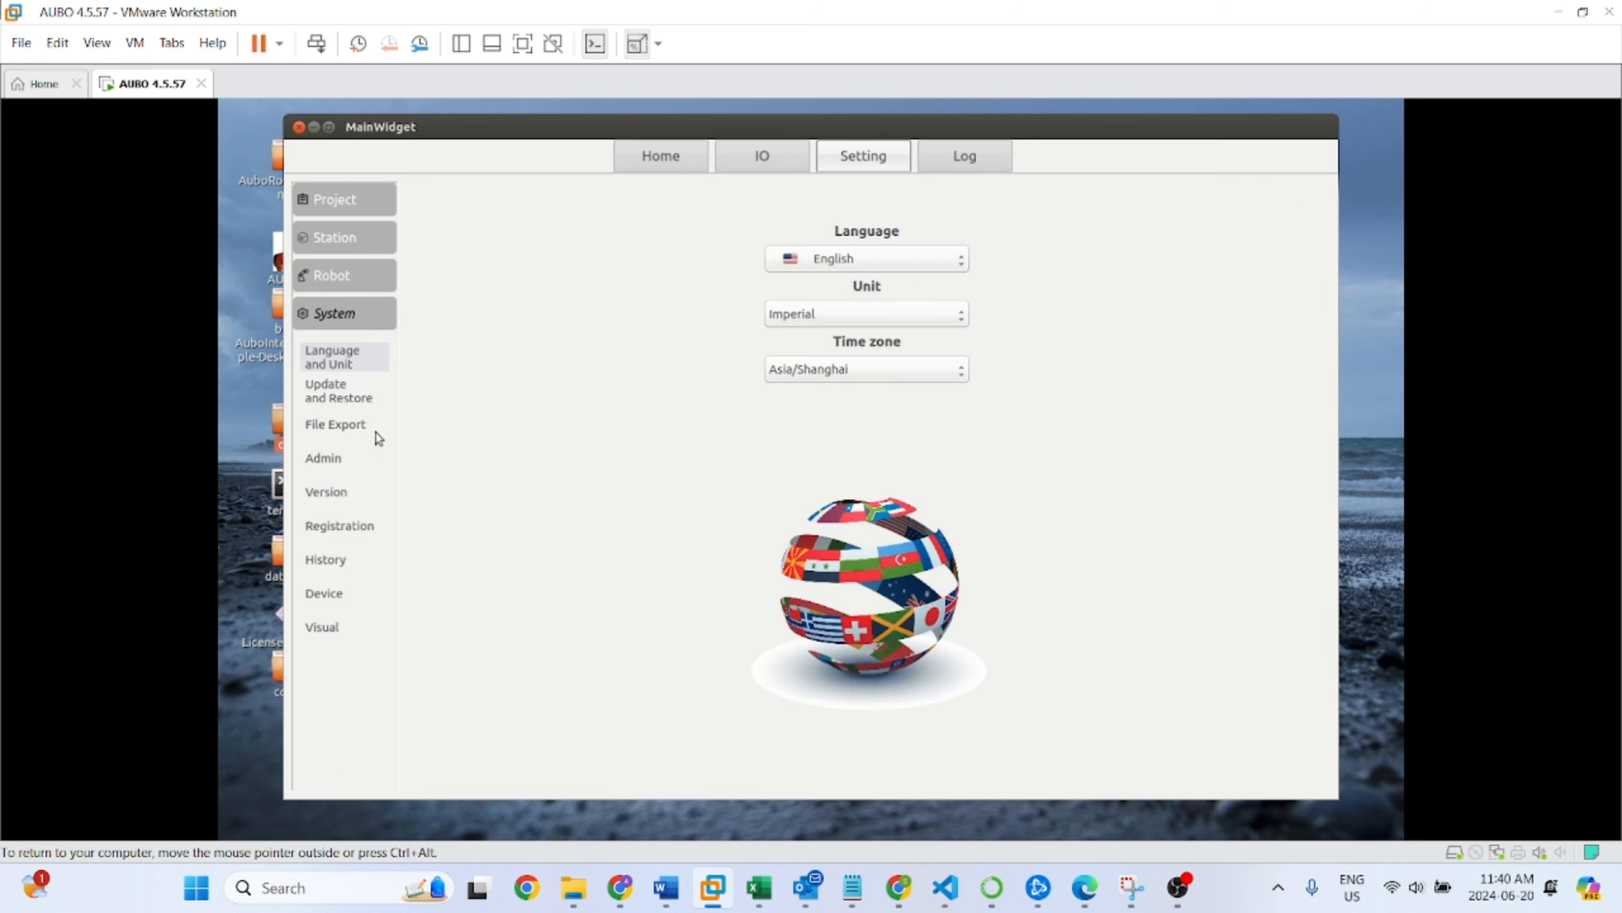
pyautogui.click(345, 456)
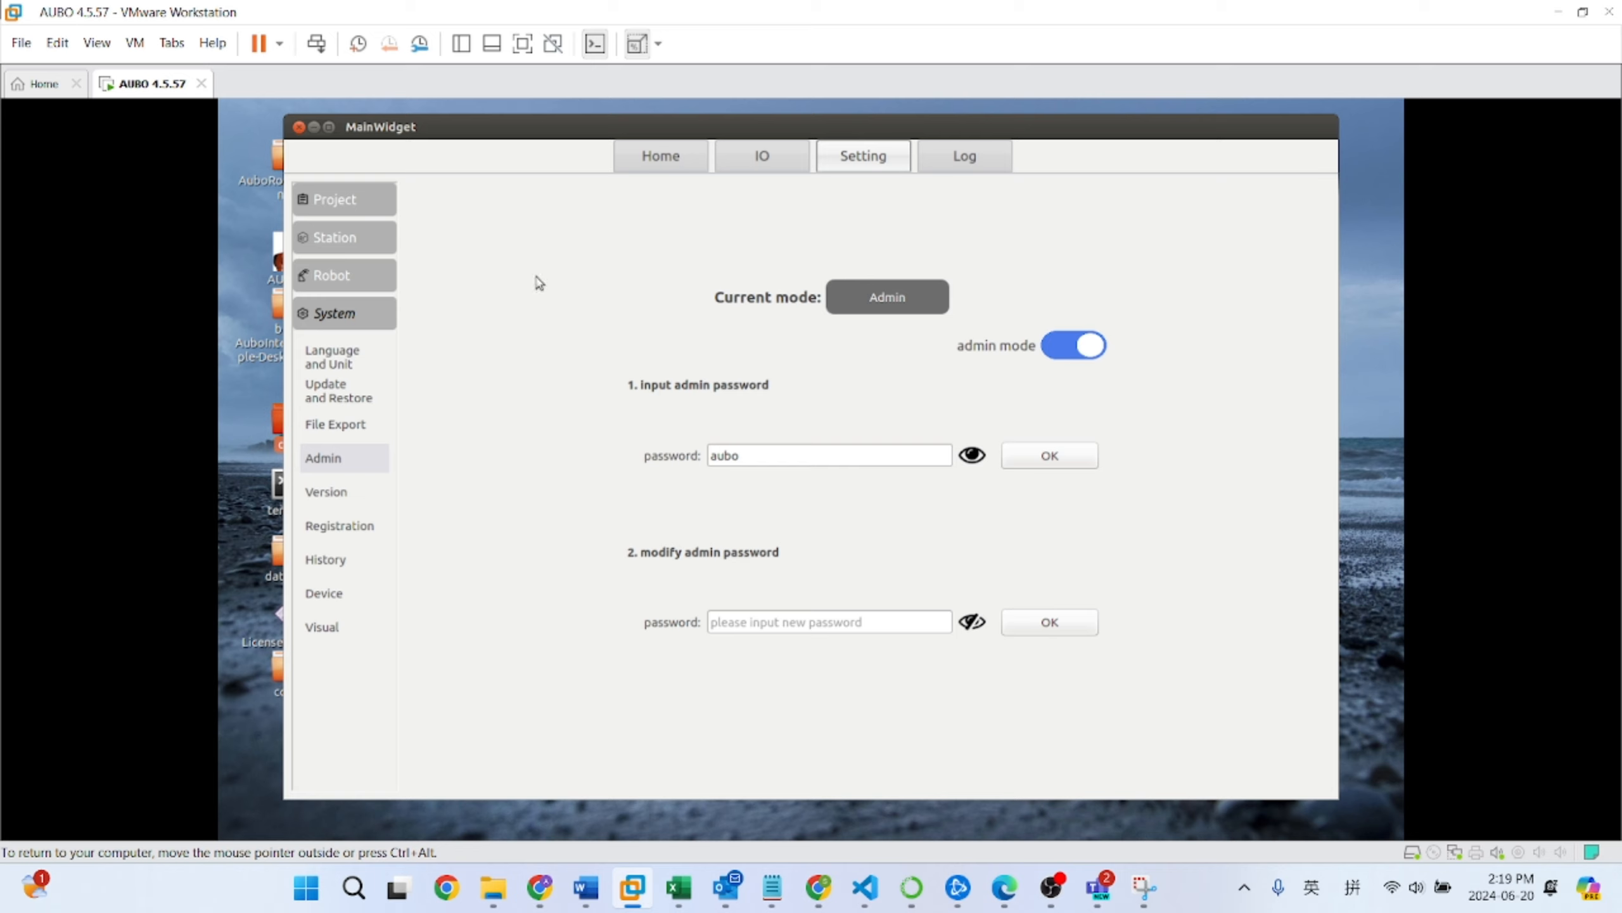
# Step: Open the Pick Point settings of the station
pyautogui.click(348, 237)
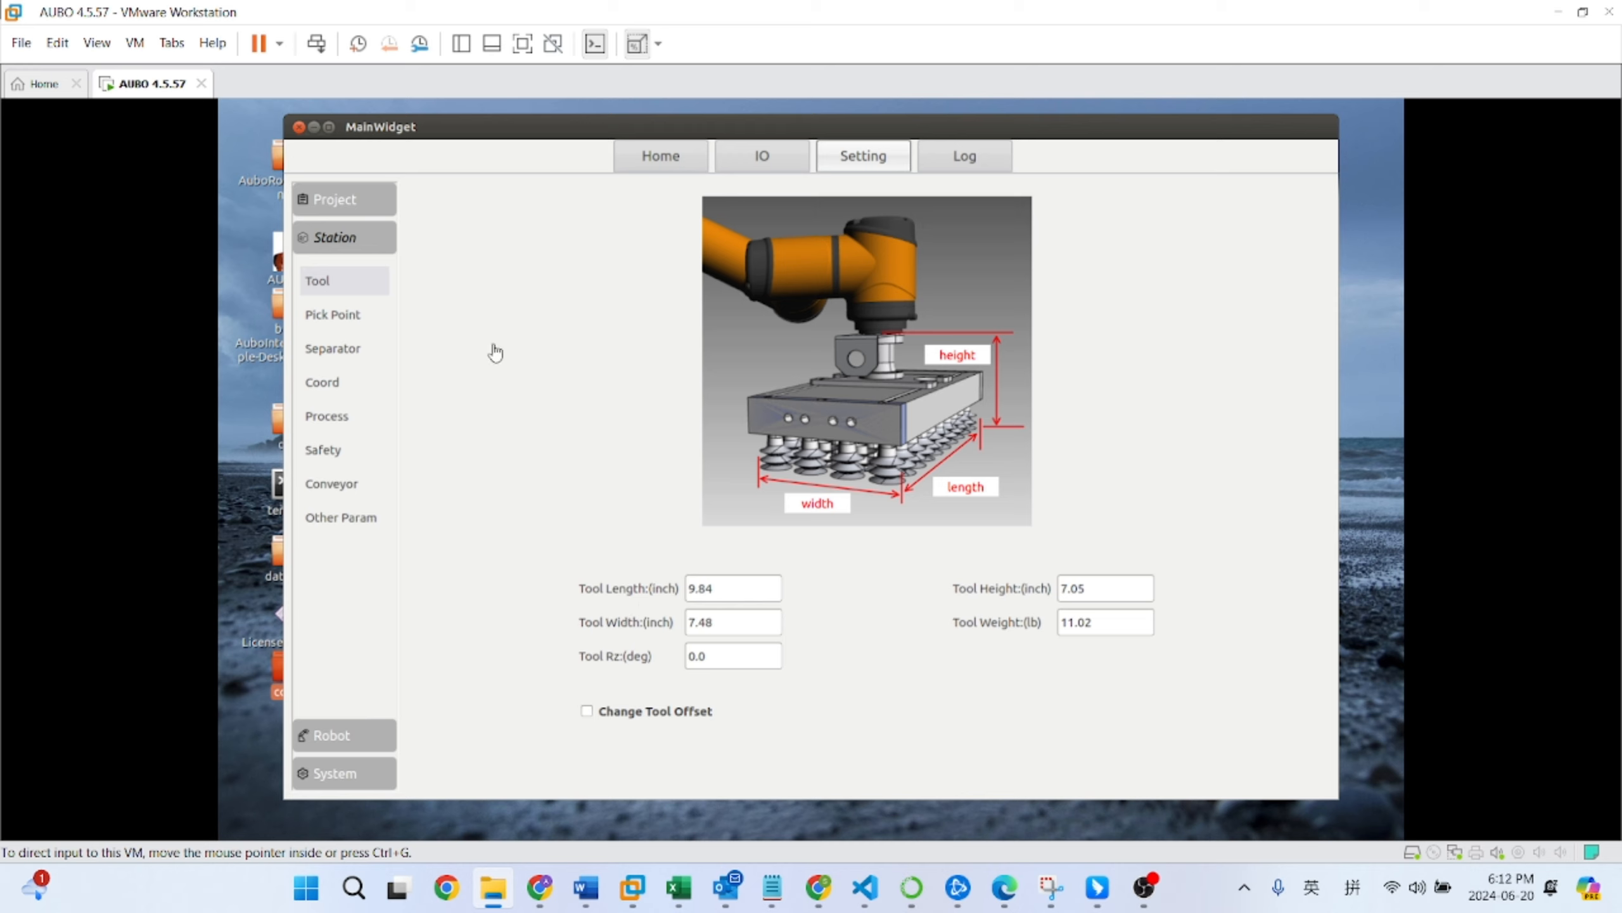
pyautogui.click(372, 321)
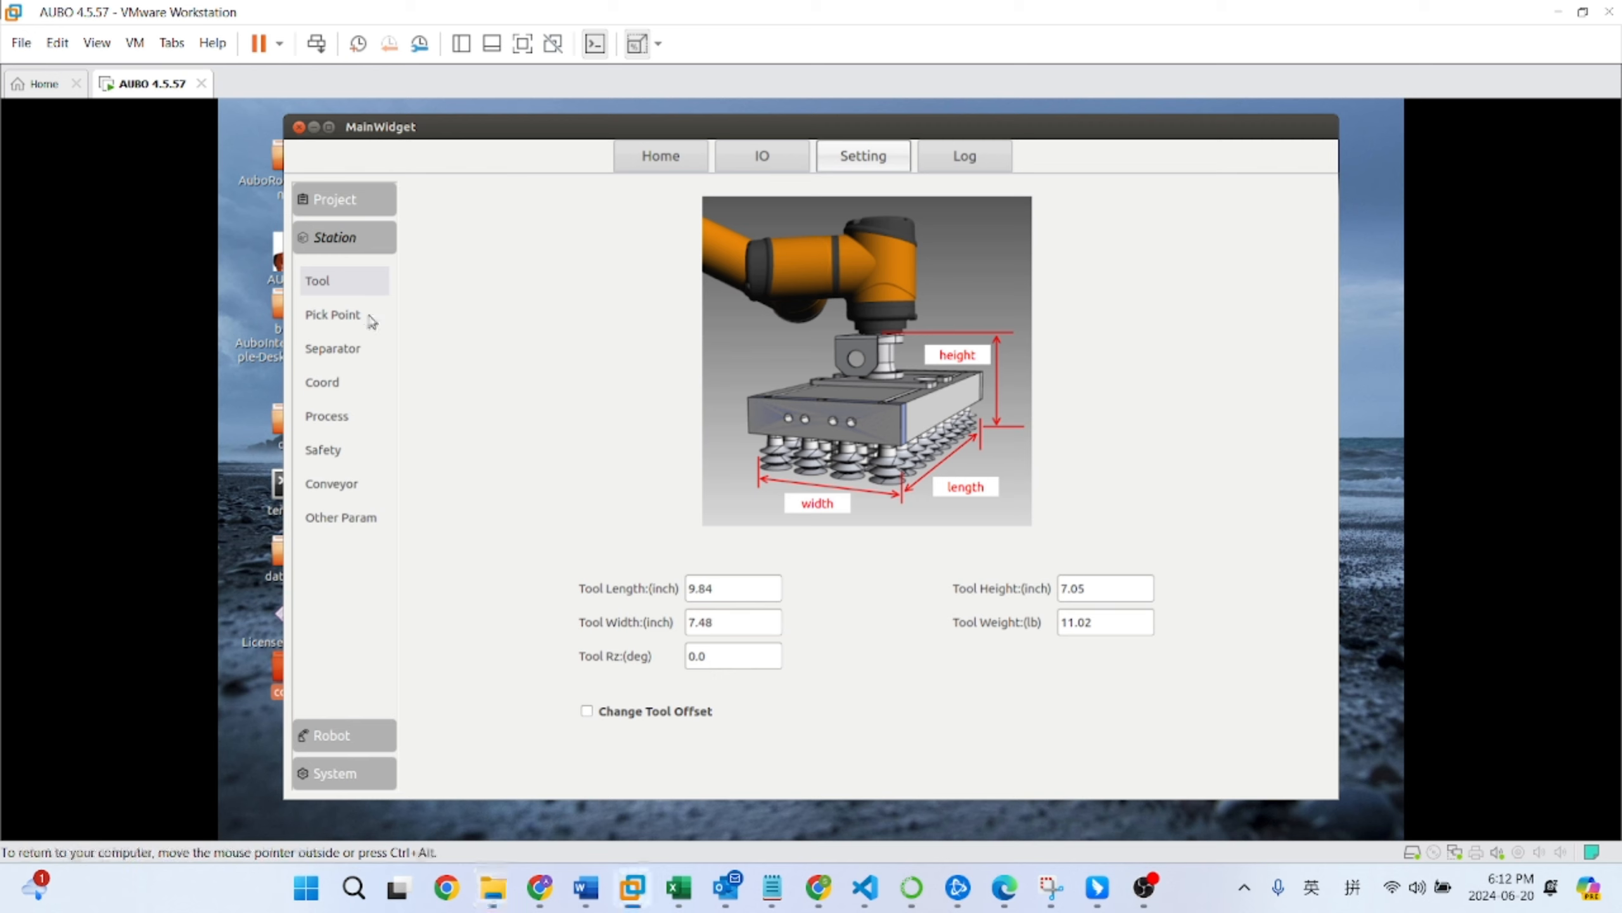
pyautogui.click(372, 321)
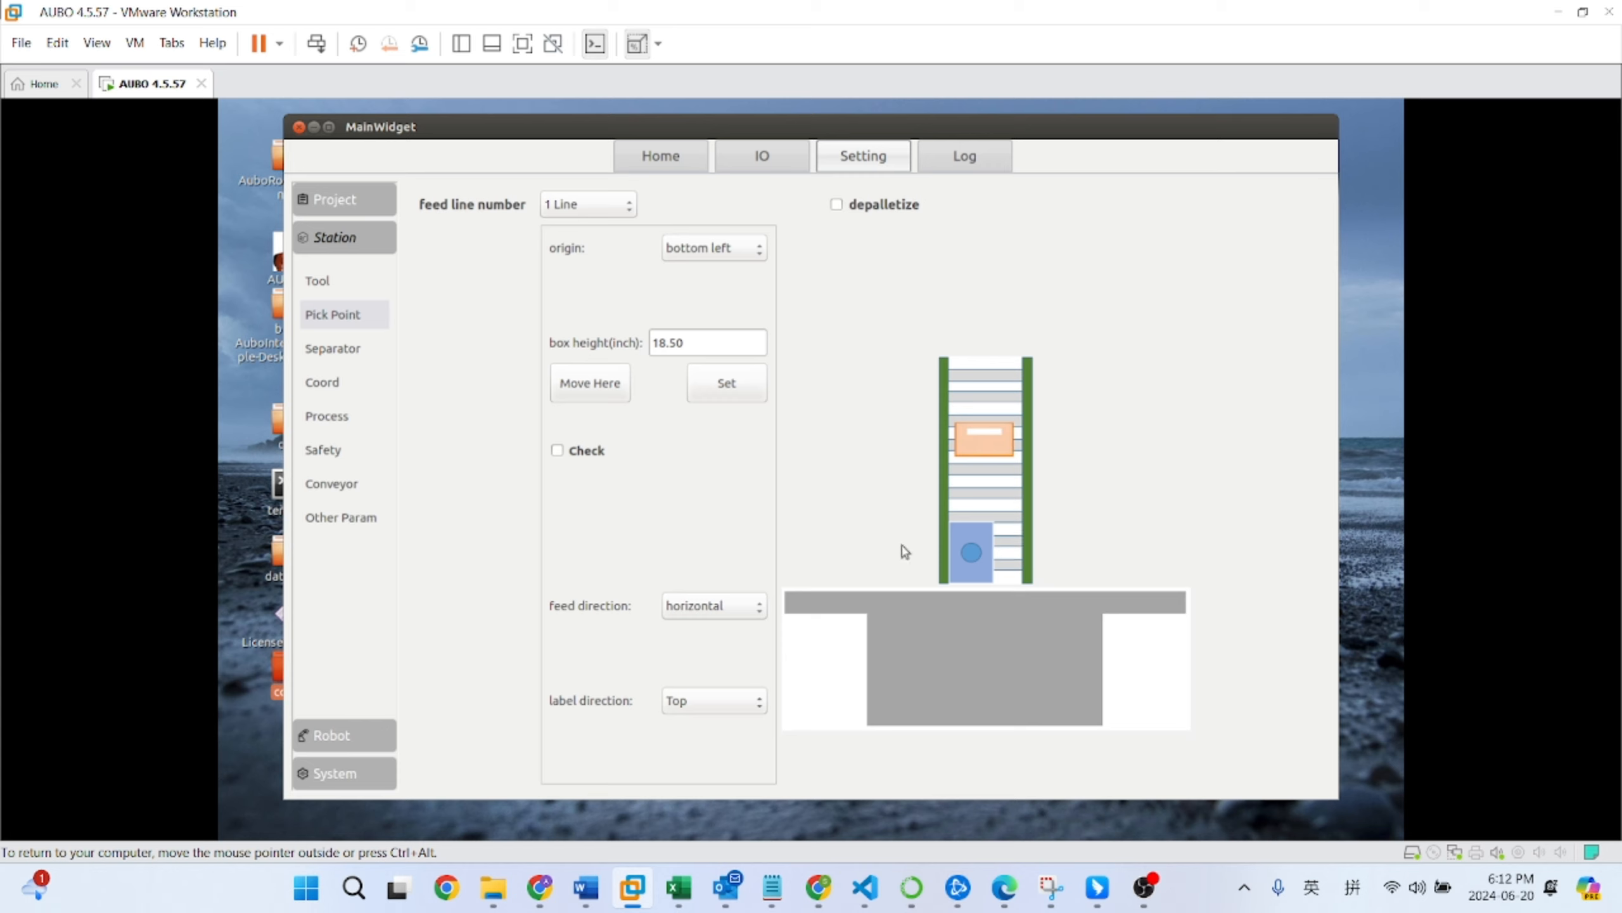
# Step: Try the bottom right origin for the pick point and return it to bottom left
pyautogui.click(725, 252)
pyautogui.click(726, 262)
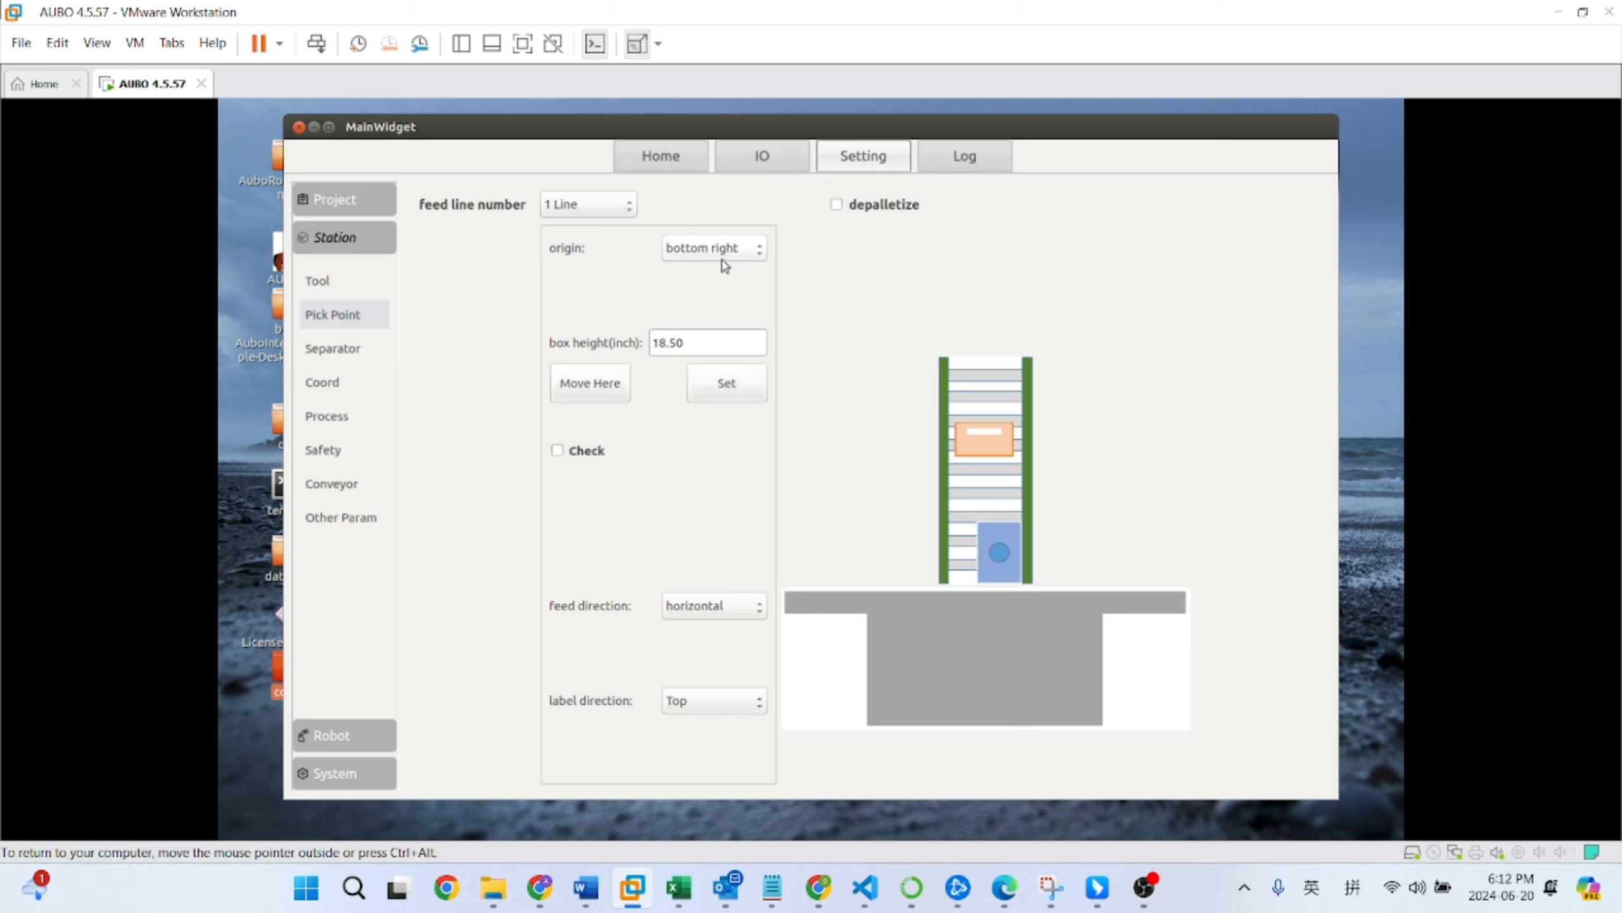
pyautogui.click(723, 257)
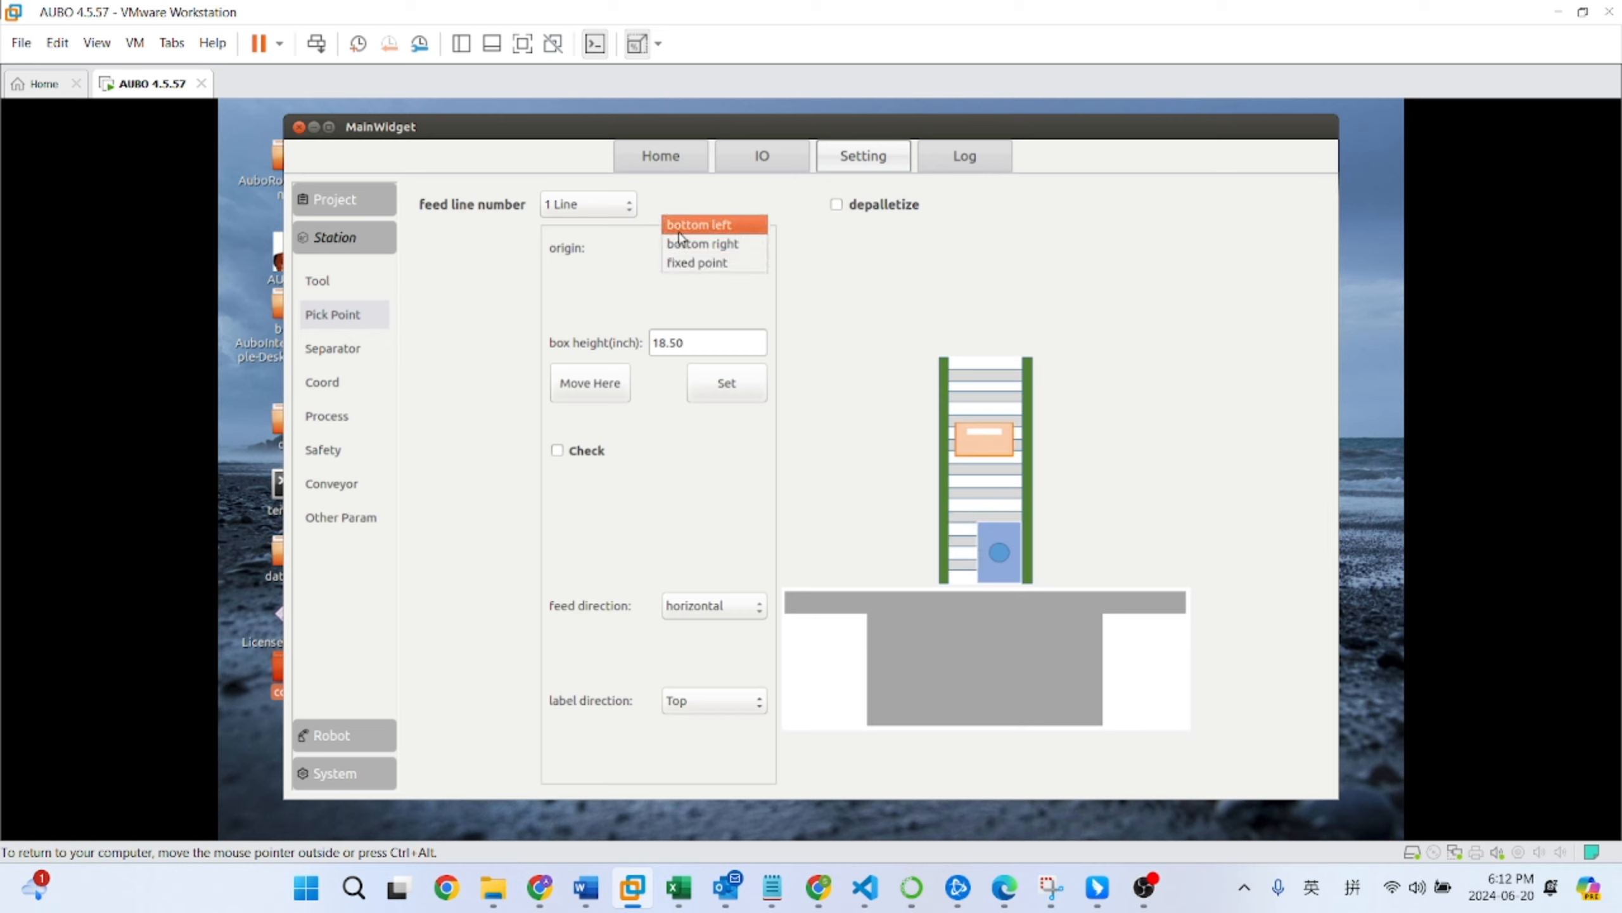
pyautogui.click(616, 291)
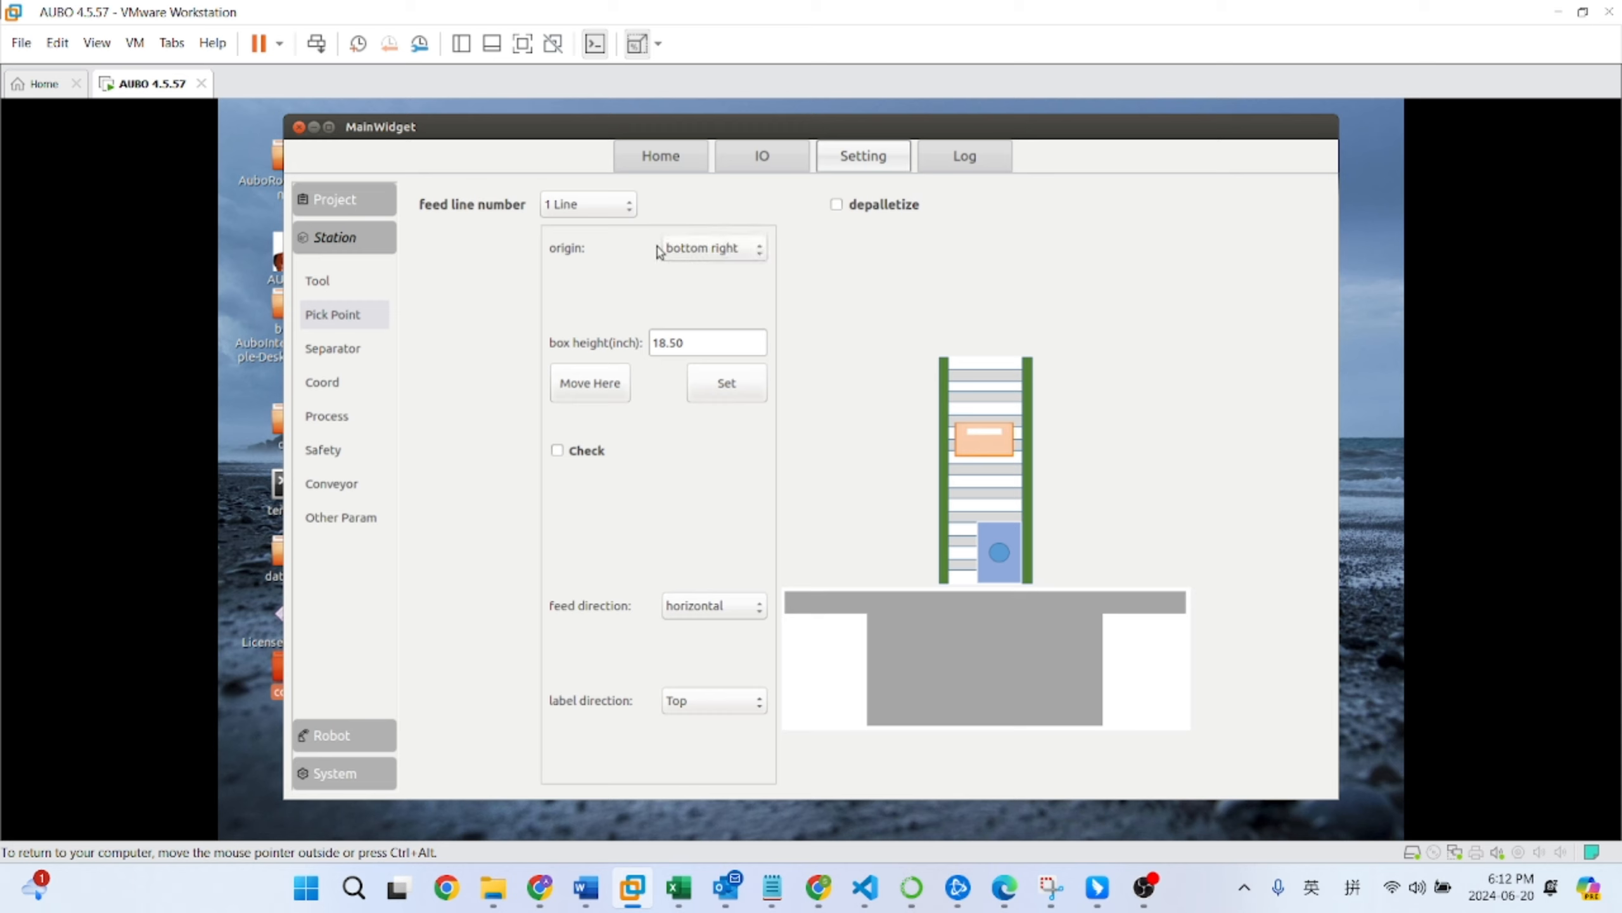
pyautogui.click(677, 249)
pyautogui.click(700, 225)
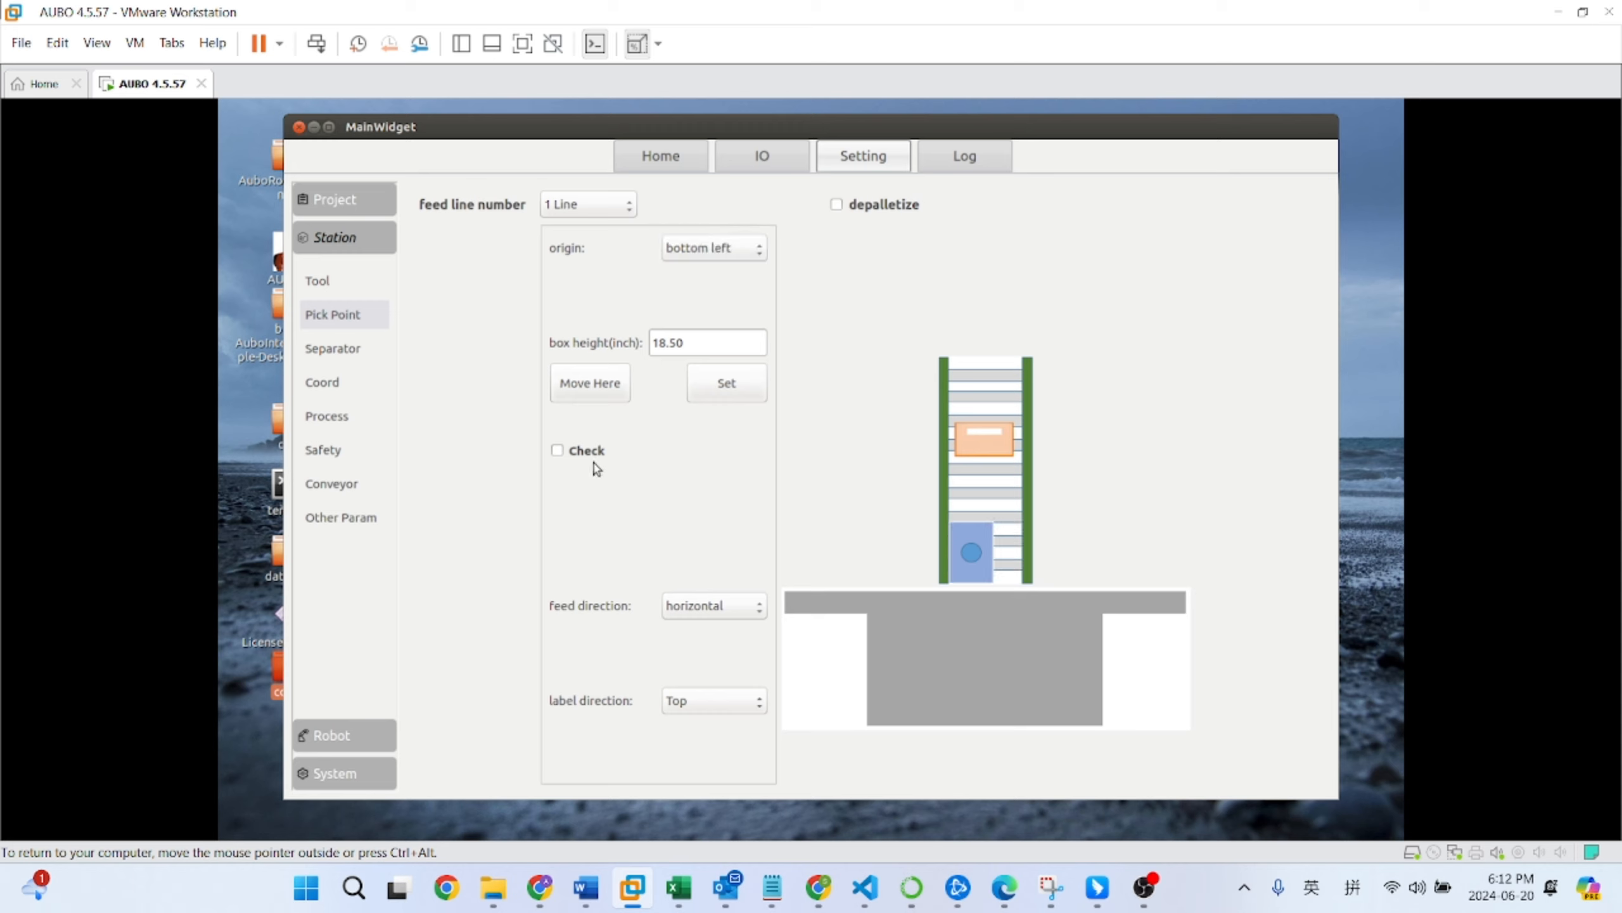
# Step: Enable the pick point check and examine the robot's picking pose on the box in the 3D view
pyautogui.click(578, 450)
pyautogui.moveTo(972, 496); pyautogui.dragTo(1003, 496)
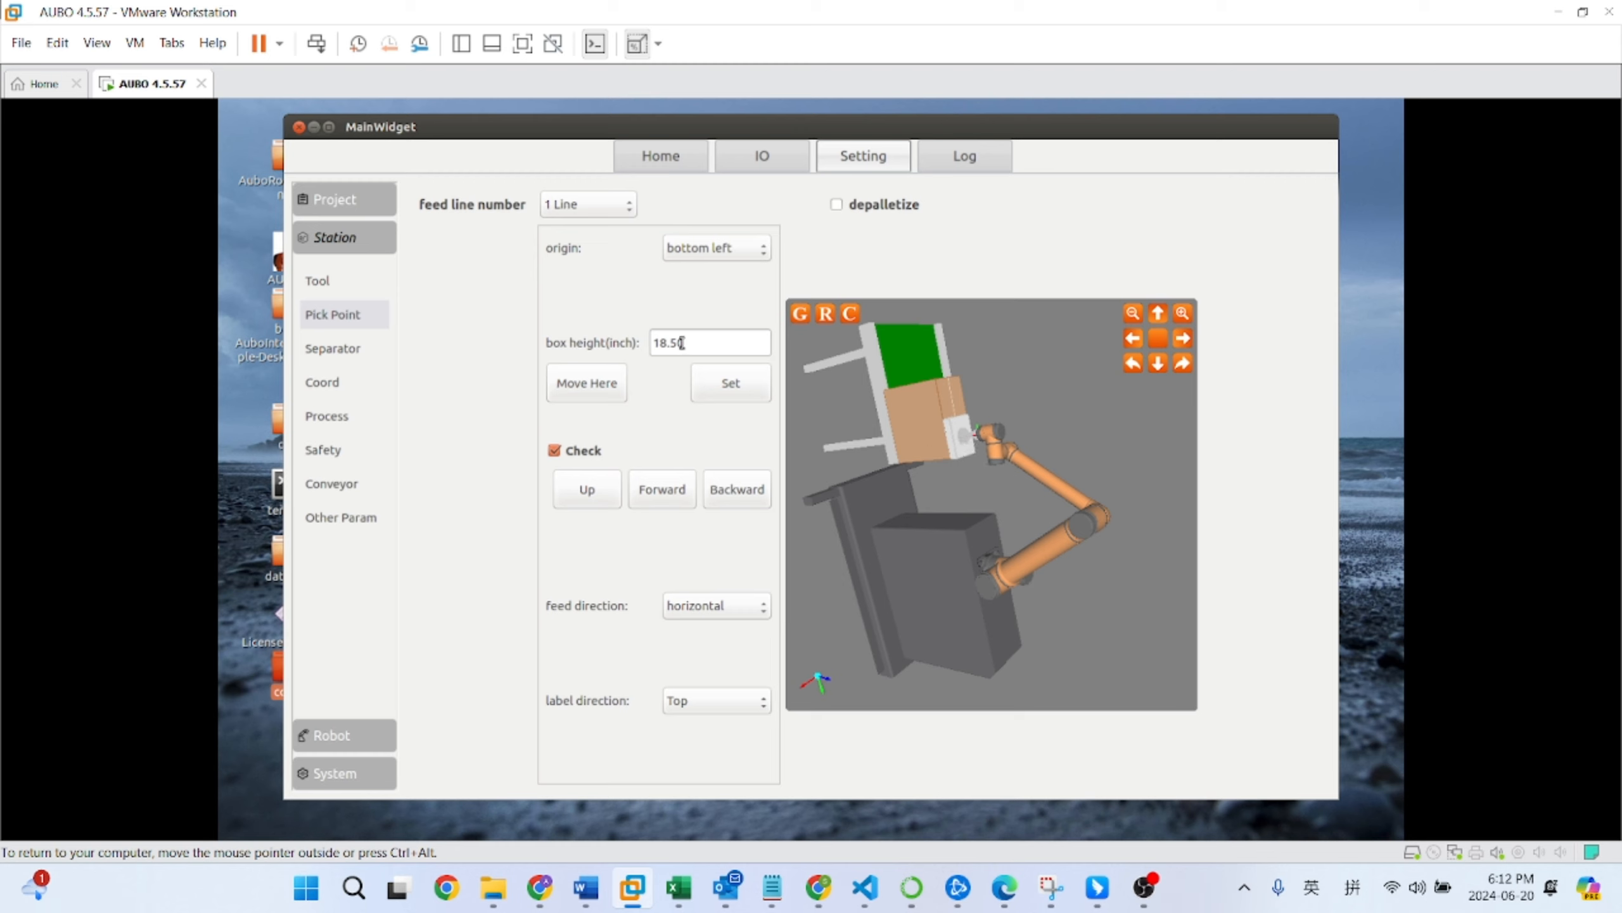
pyautogui.moveTo(876, 447); pyautogui.dragTo(838, 445)
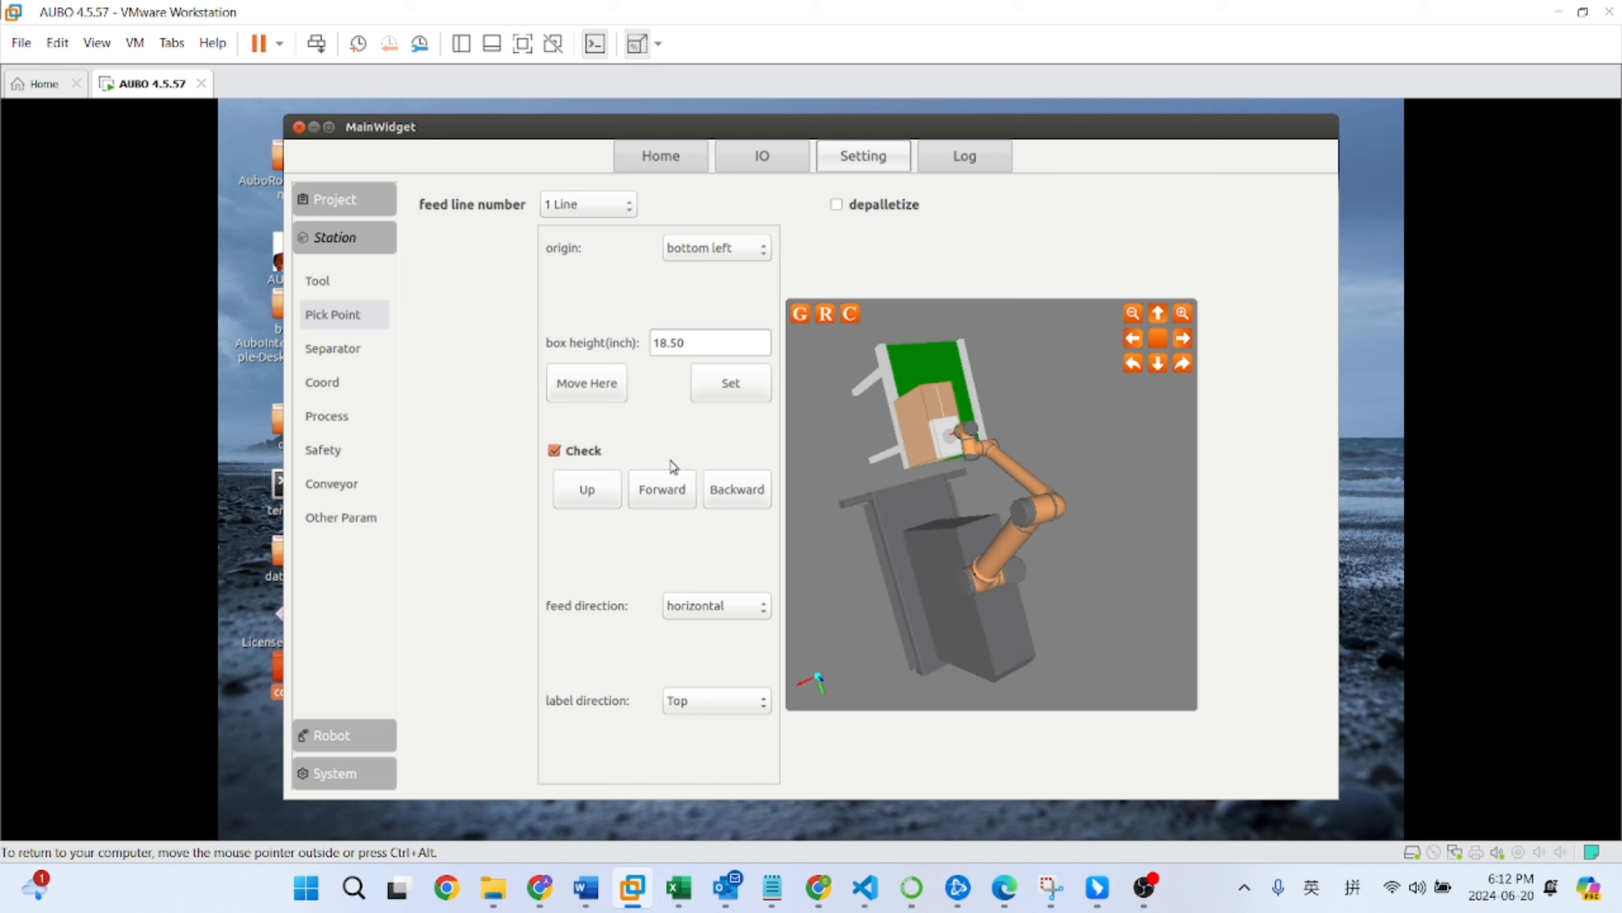
pyautogui.moveTo(854, 454); pyautogui.dragTo(838, 446)
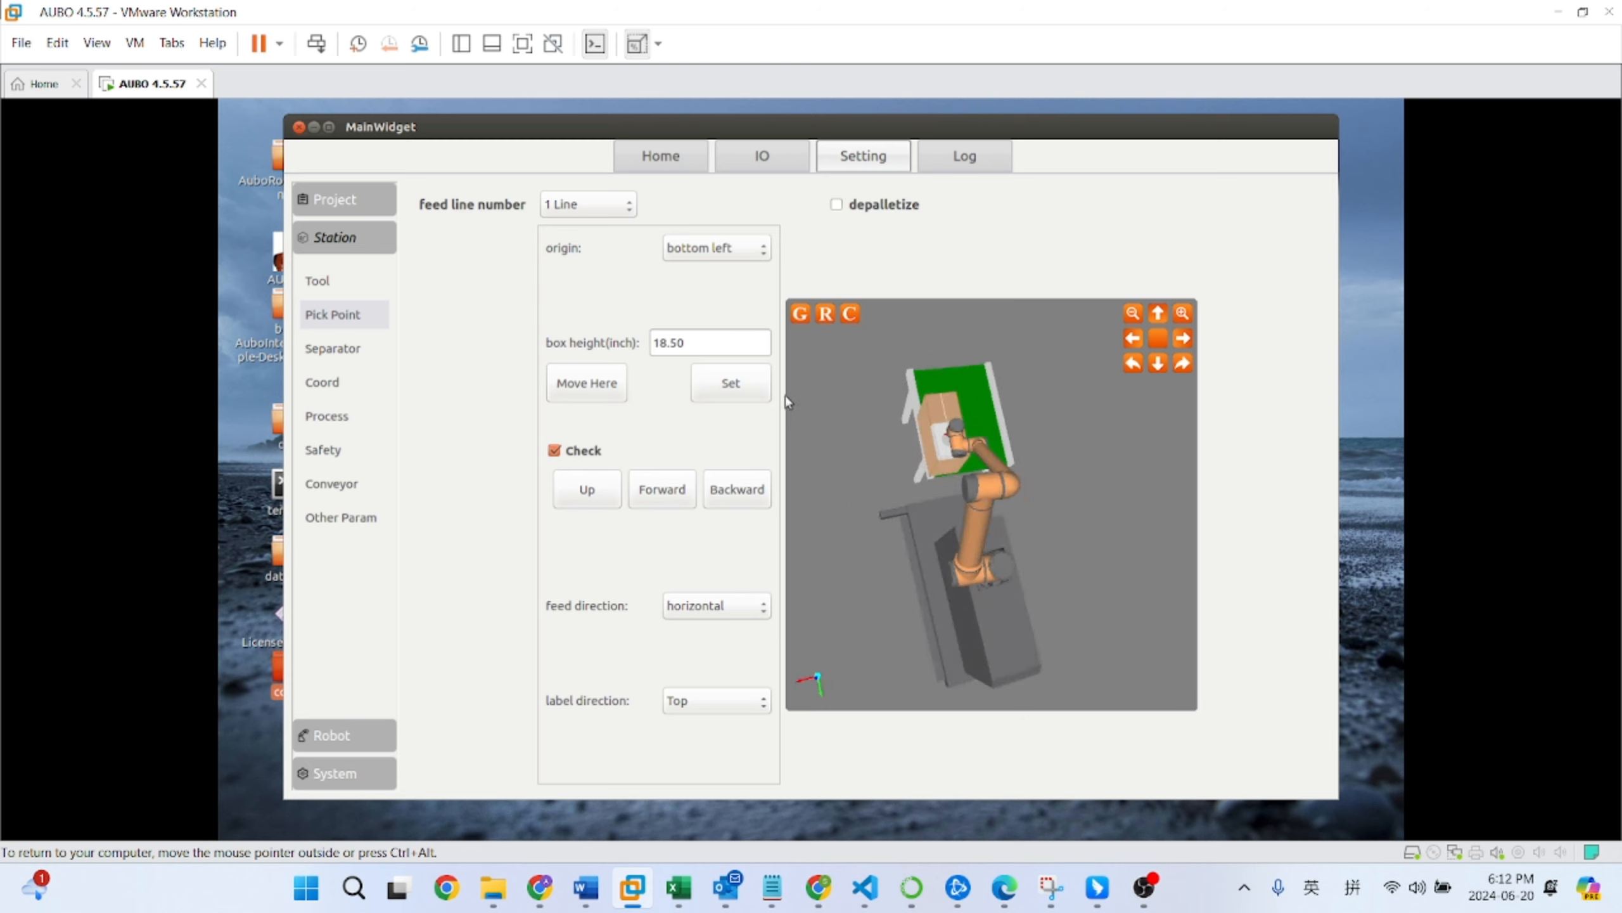
# Step: Set the pick point by teaching and confirm the robot's position
pyautogui.click(733, 380)
pyautogui.moveTo(764, 384); pyautogui.dragTo(802, 451)
pyautogui.moveTo(1025, 279); pyautogui.dragTo(1025, 279)
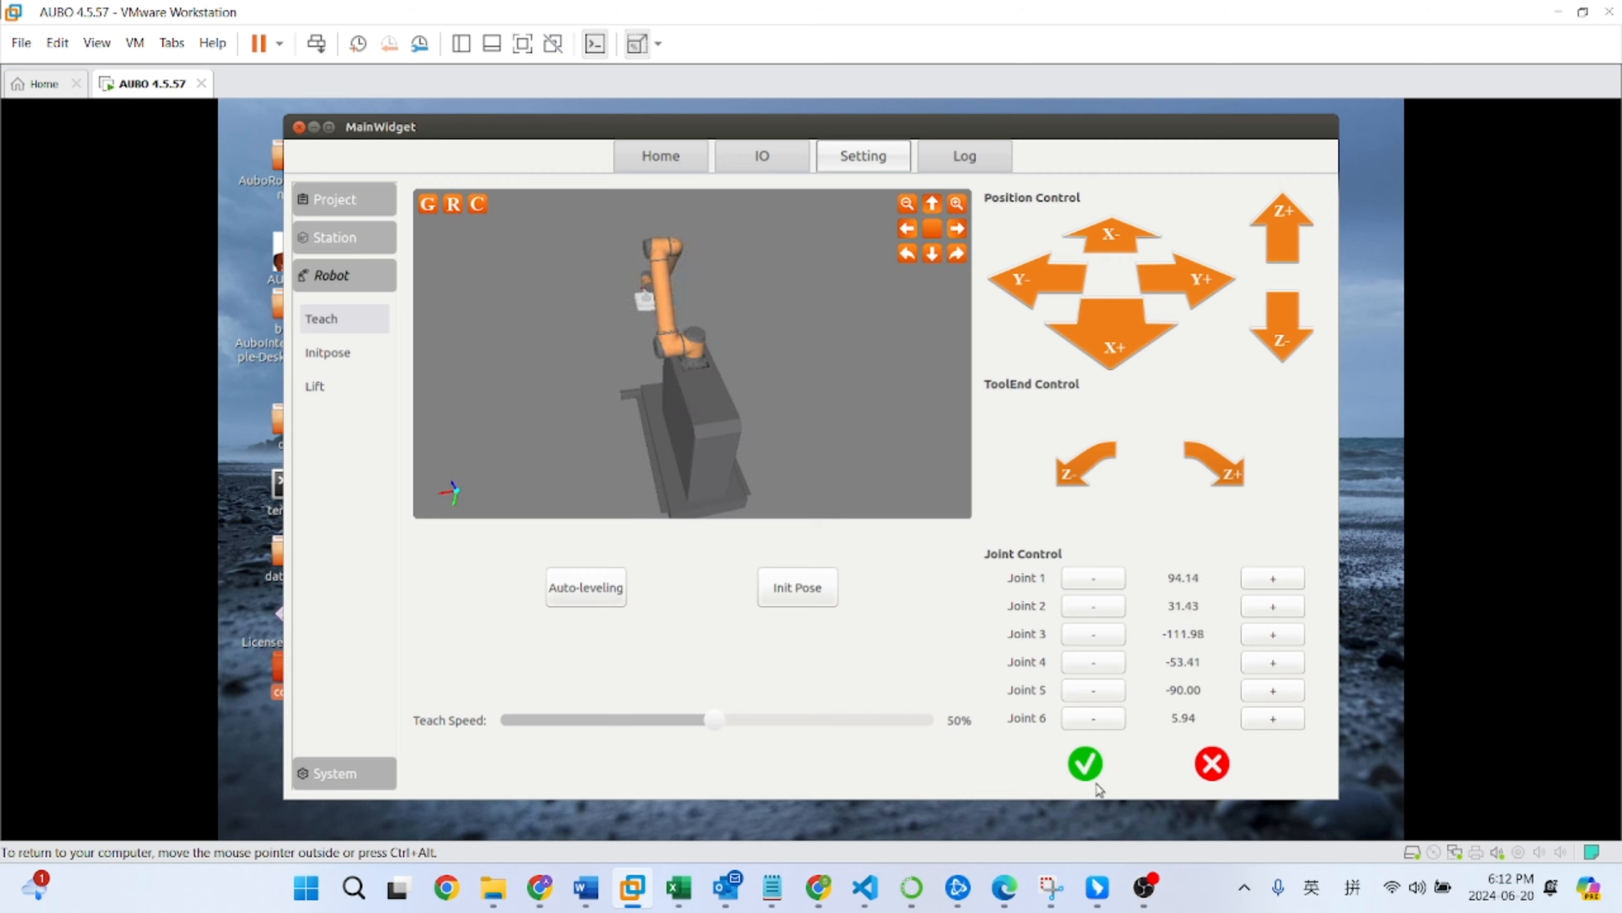
pyautogui.click(1085, 763)
# Step: Check the taught pick position in the 3D view from several angles and turn the check off
pyautogui.click(580, 458)
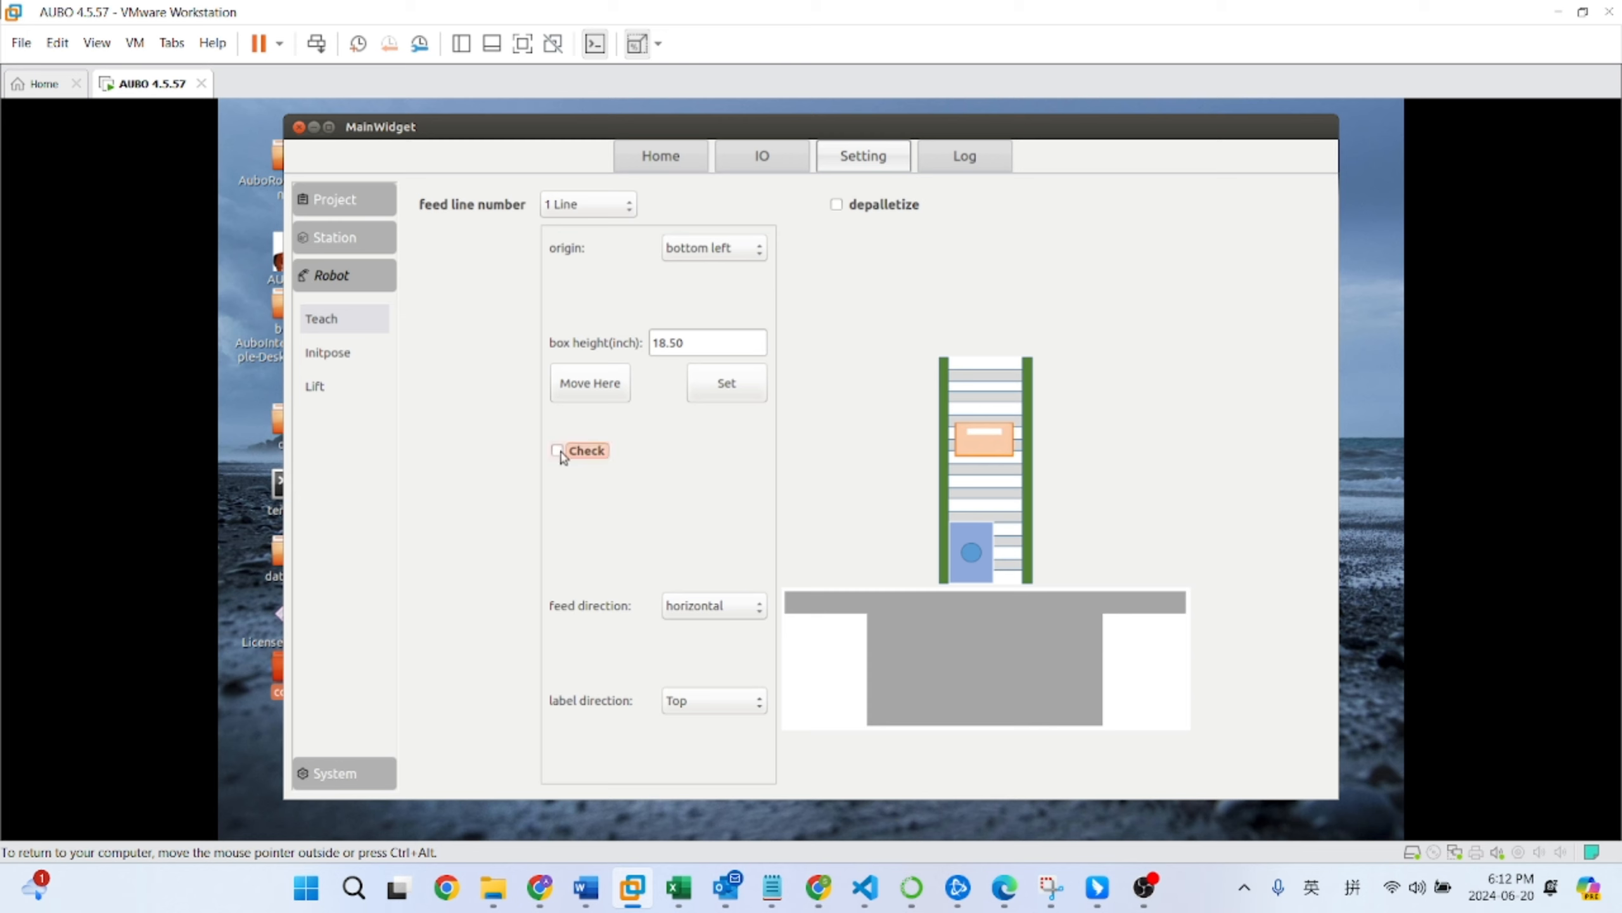
pyautogui.moveTo(938, 502); pyautogui.dragTo(892, 468)
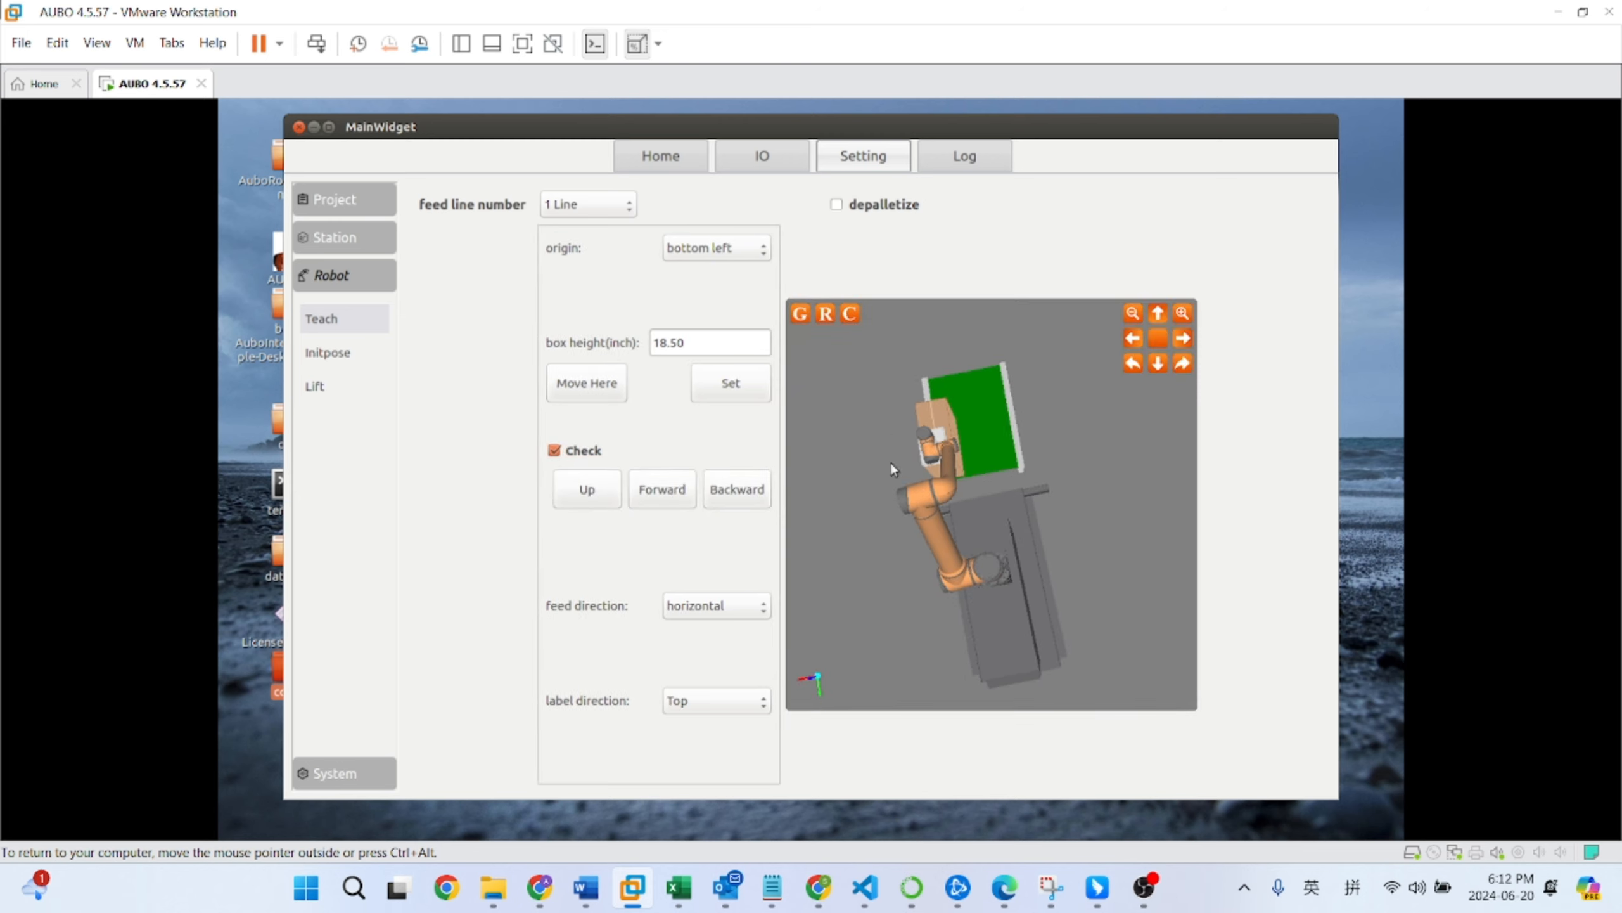
pyautogui.moveTo(972, 504); pyautogui.dragTo(842, 410)
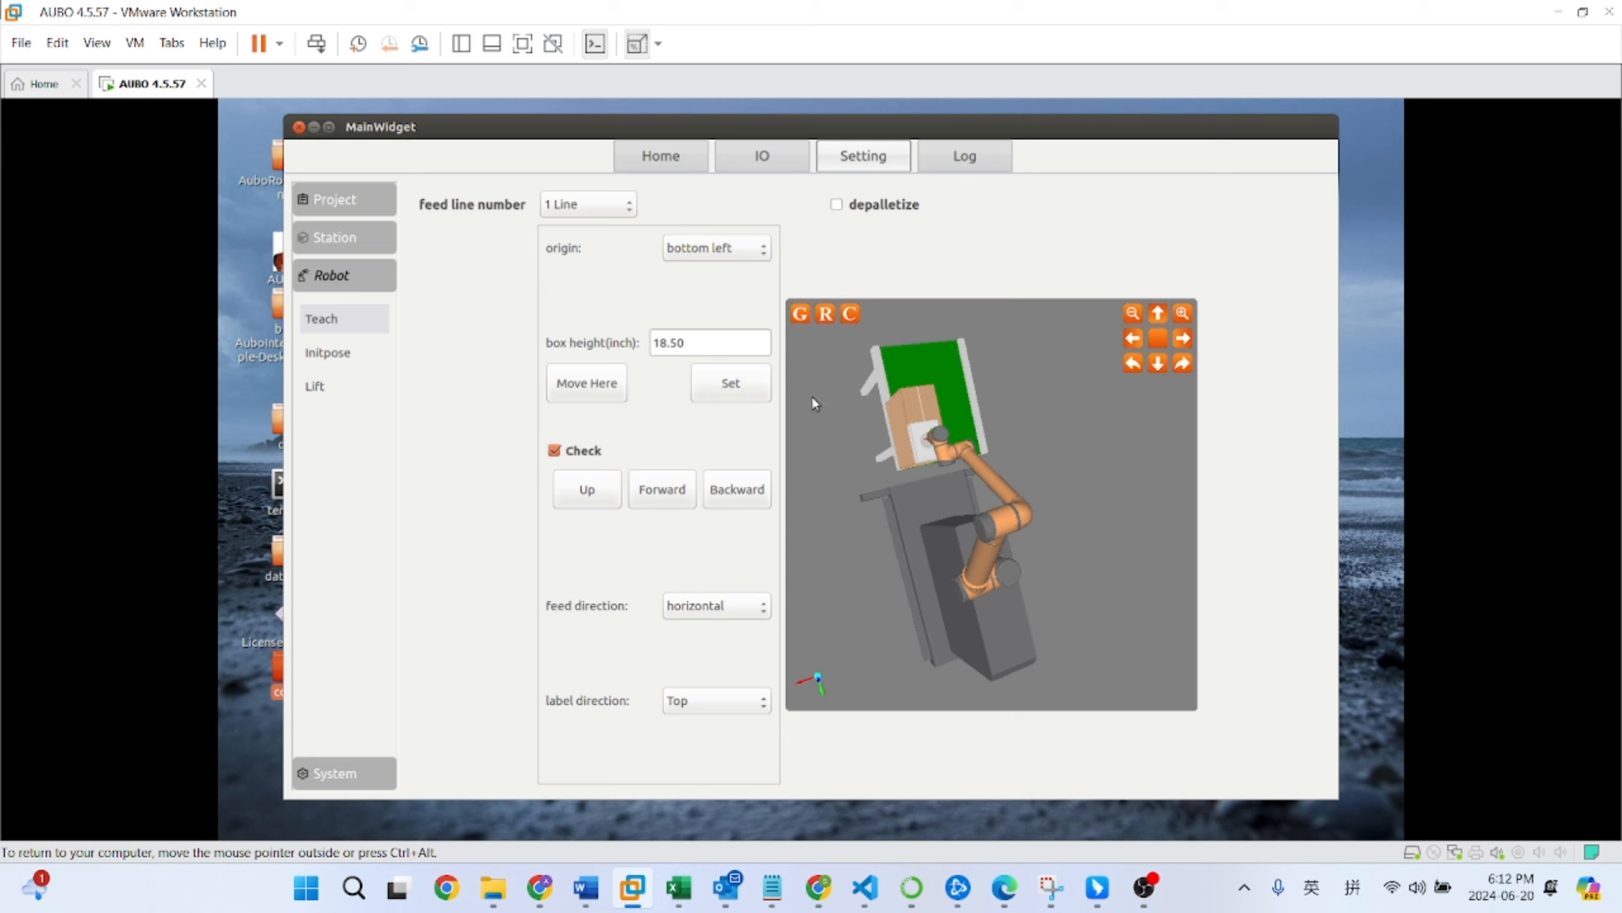
pyautogui.click(554, 452)
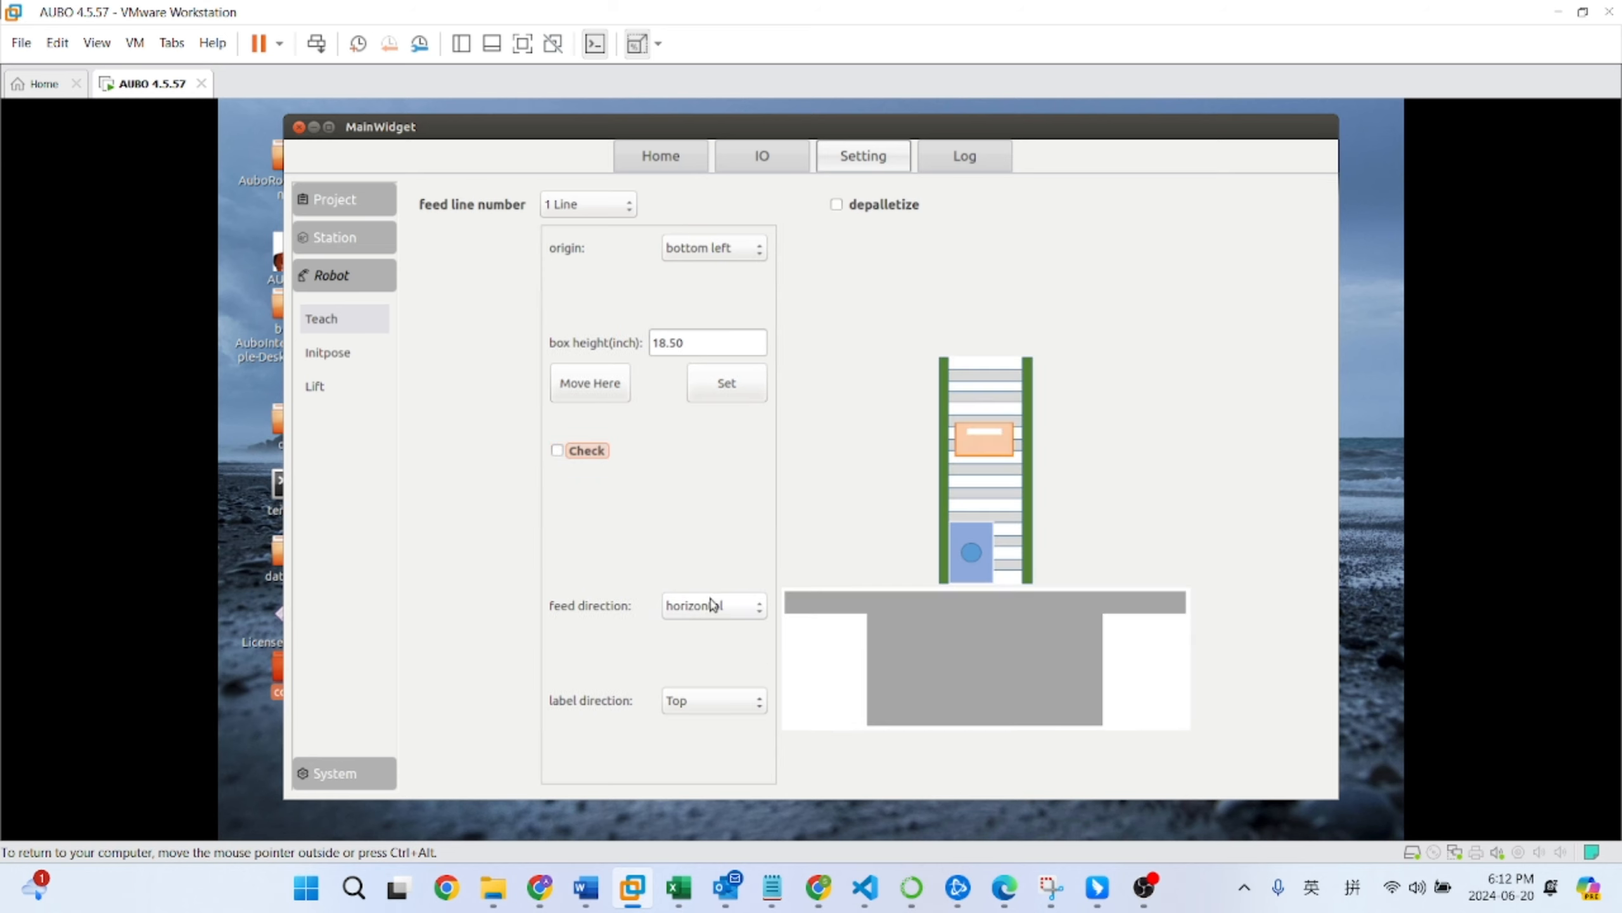
# Step: Set the pick point's feed direction to vertical
pyautogui.click(714, 605)
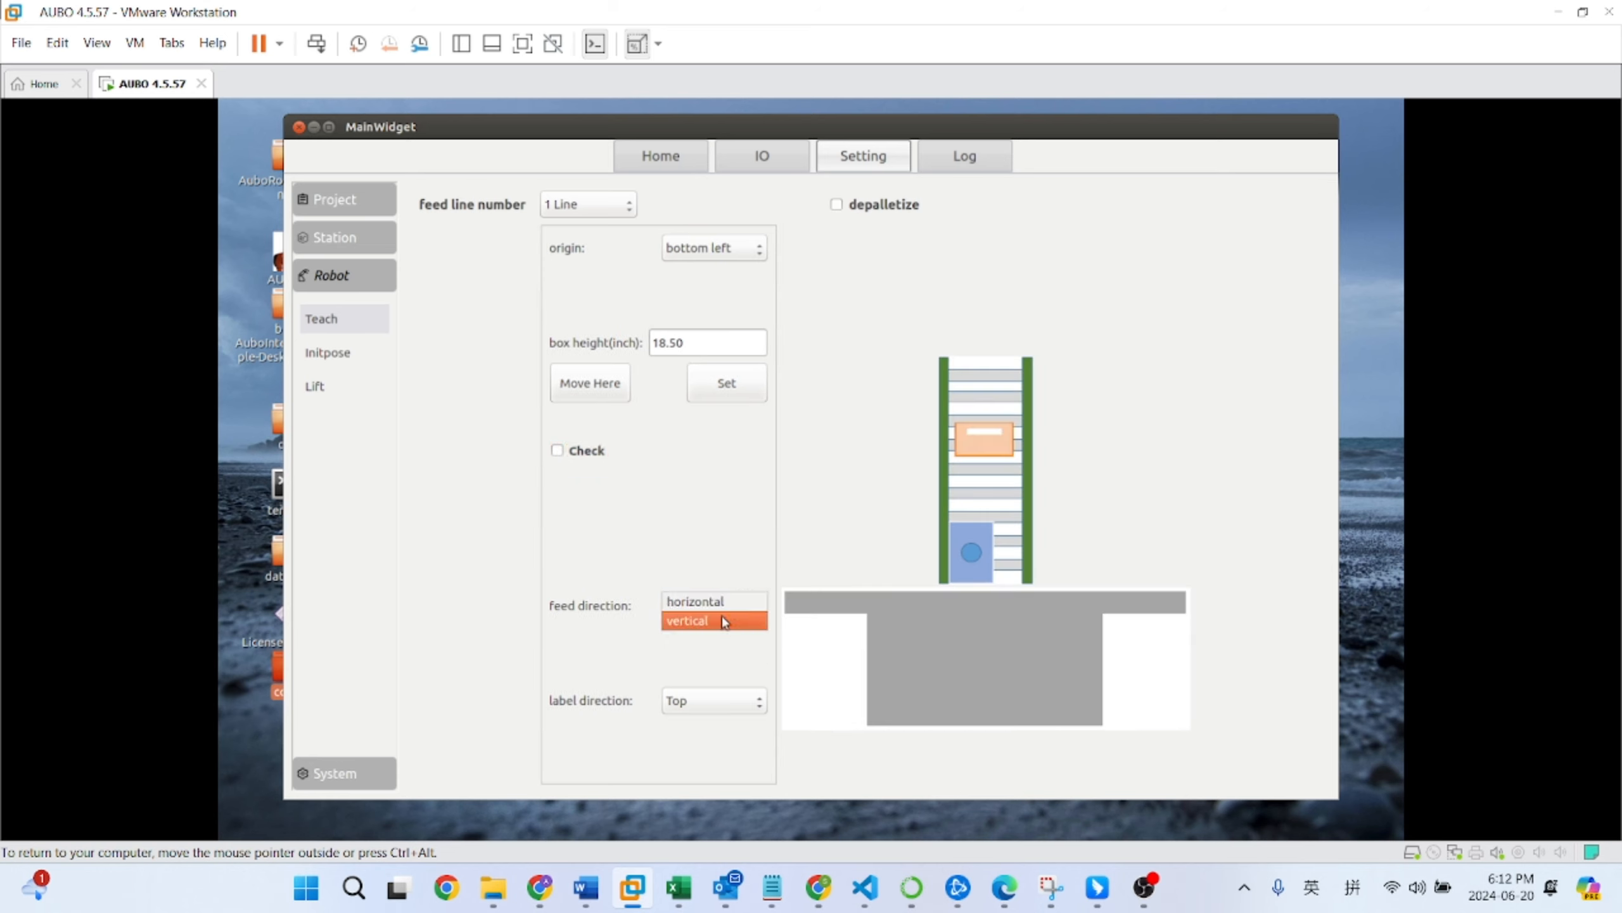
pyautogui.click(726, 619)
pyautogui.click(966, 462)
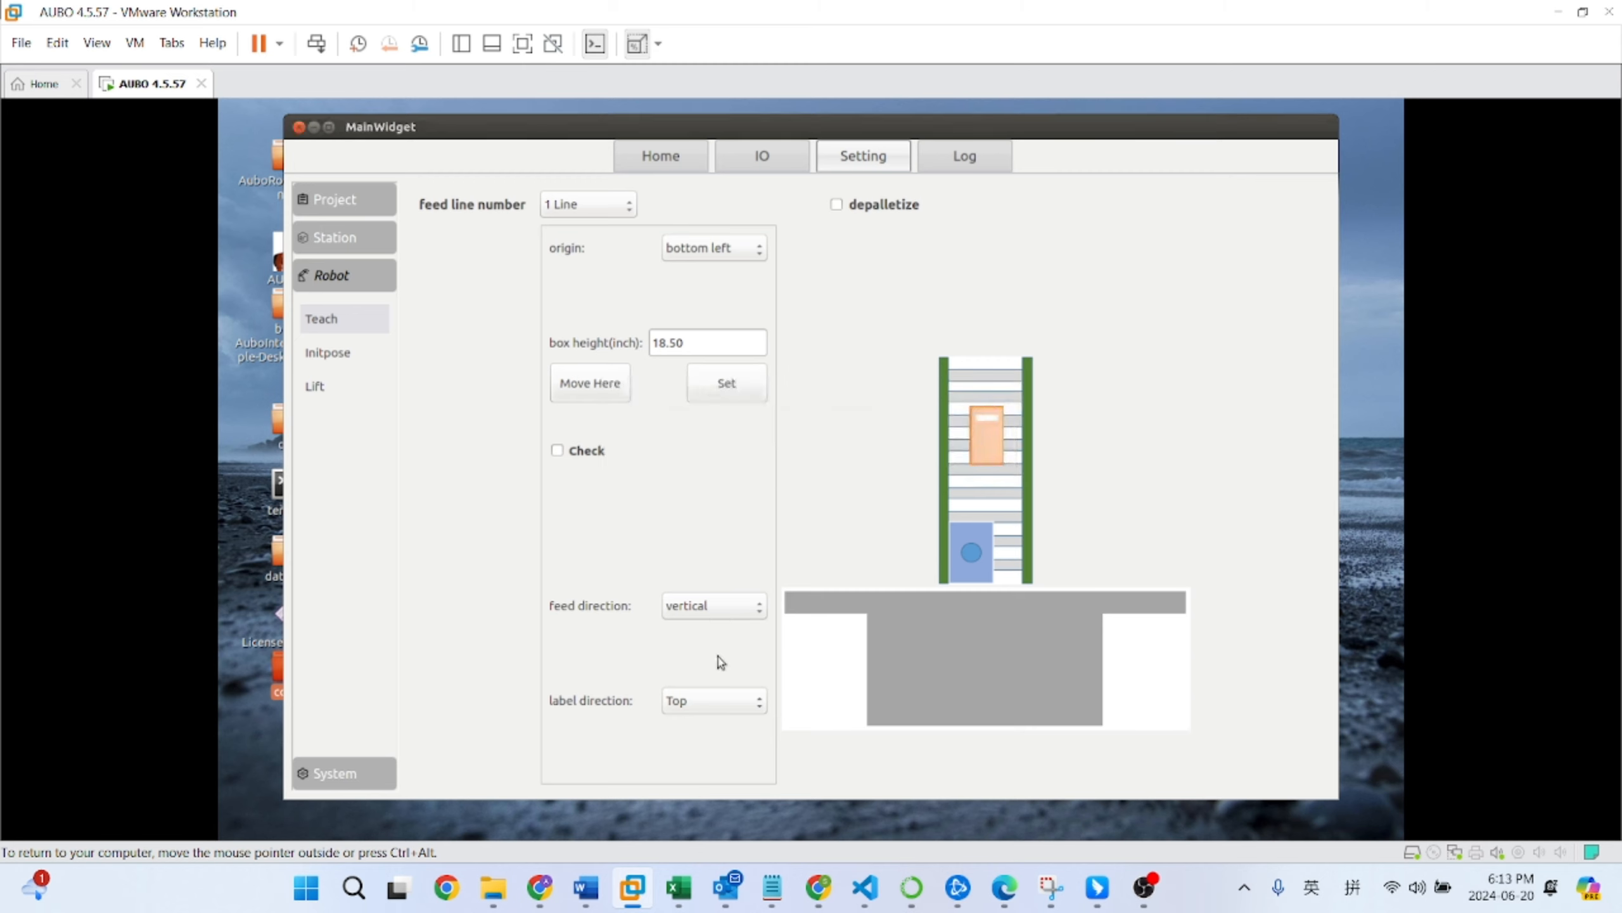
# Step: Try the label directions Down and Left for the pick point, and set the label direction to Right
pyautogui.click(719, 704)
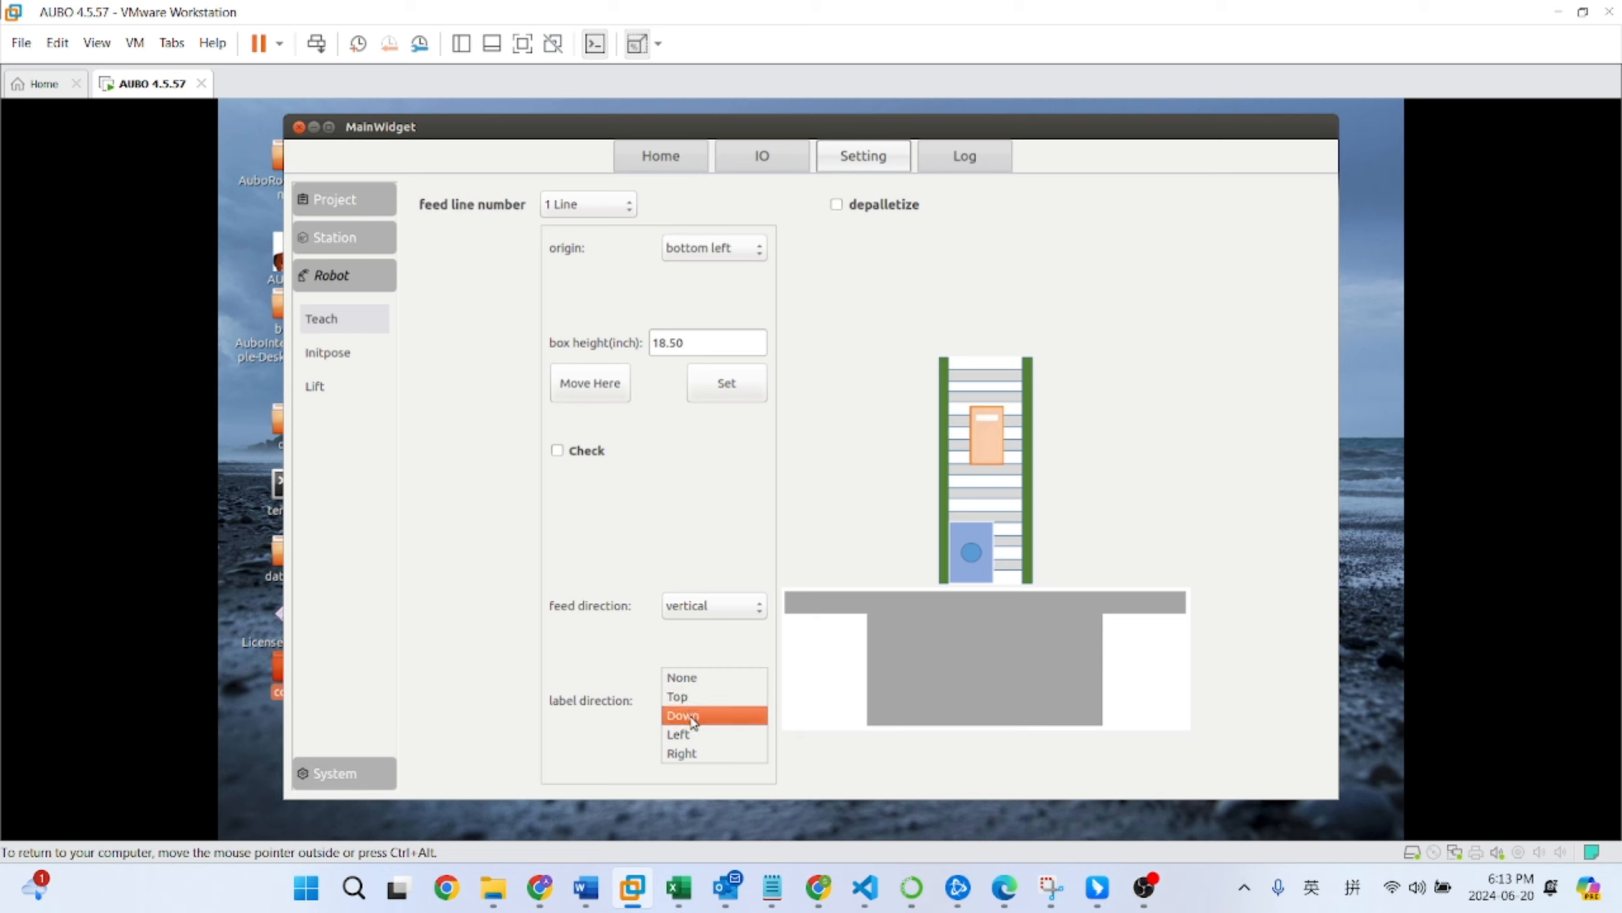
pyautogui.click(694, 716)
pyautogui.click(719, 703)
pyautogui.click(703, 714)
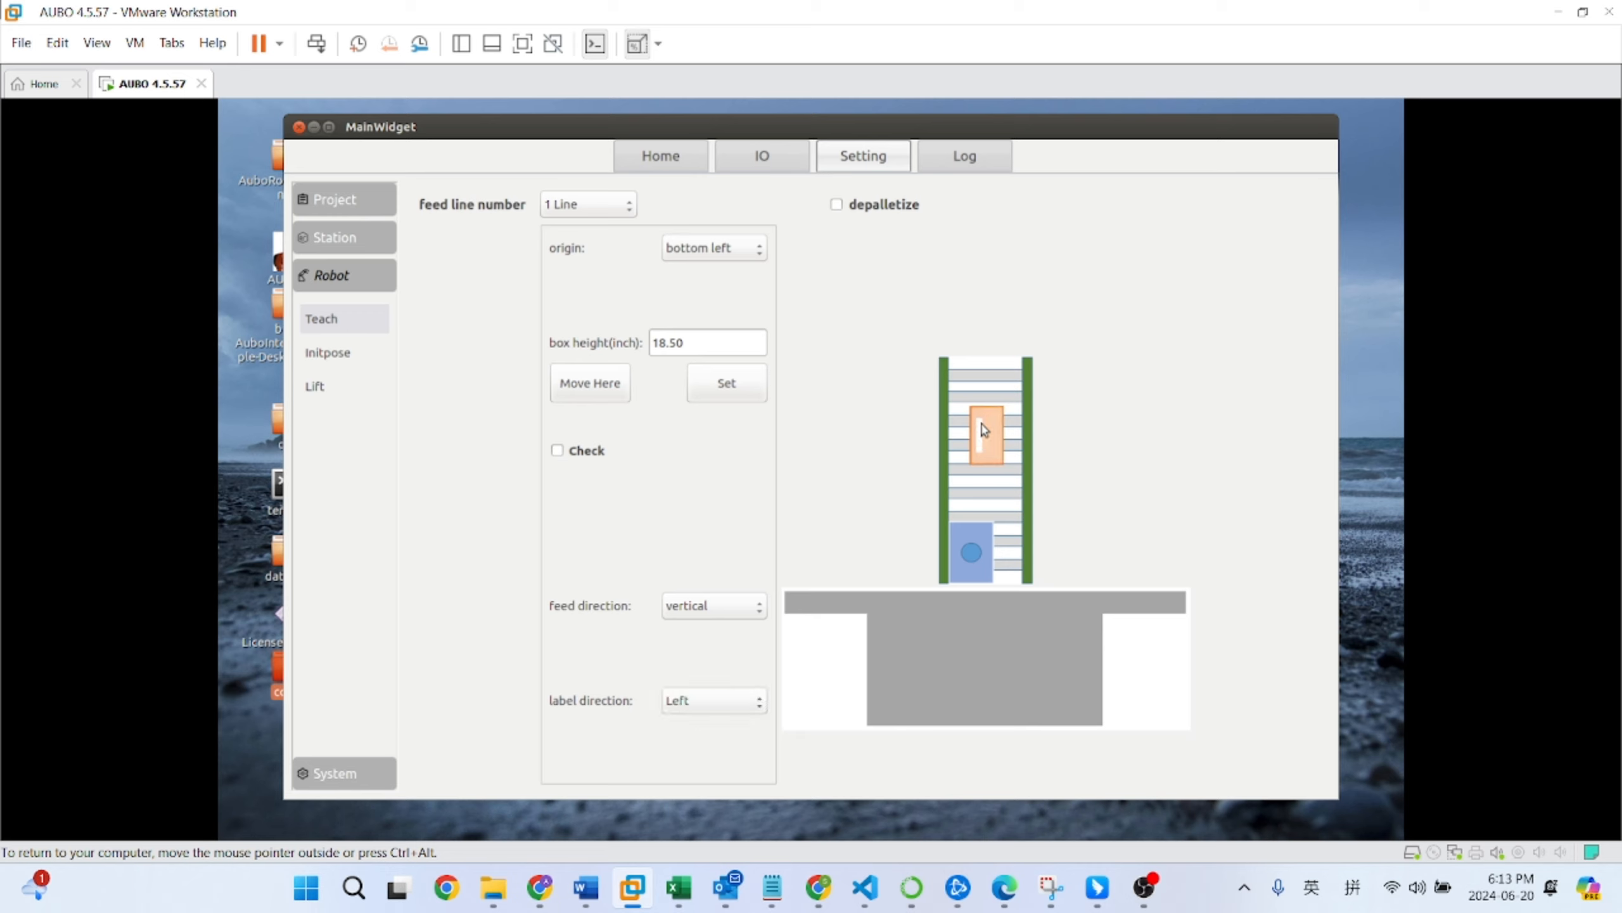
pyautogui.click(715, 700)
pyautogui.click(712, 714)
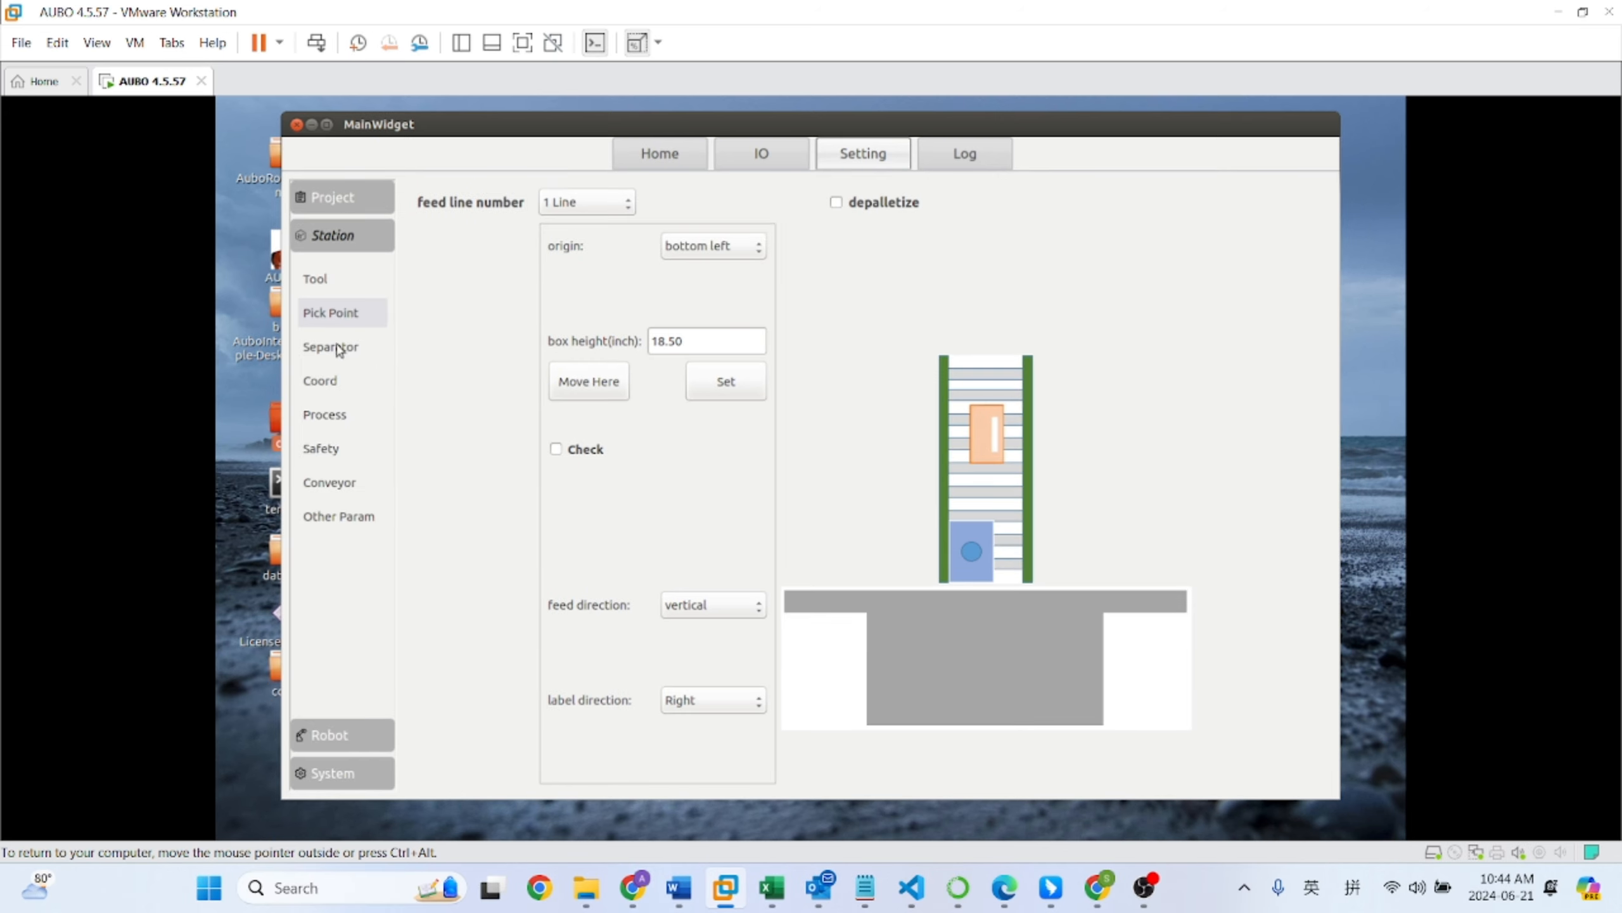
# Step: Open the station's separator settings and enable the separator
pyautogui.click(339, 348)
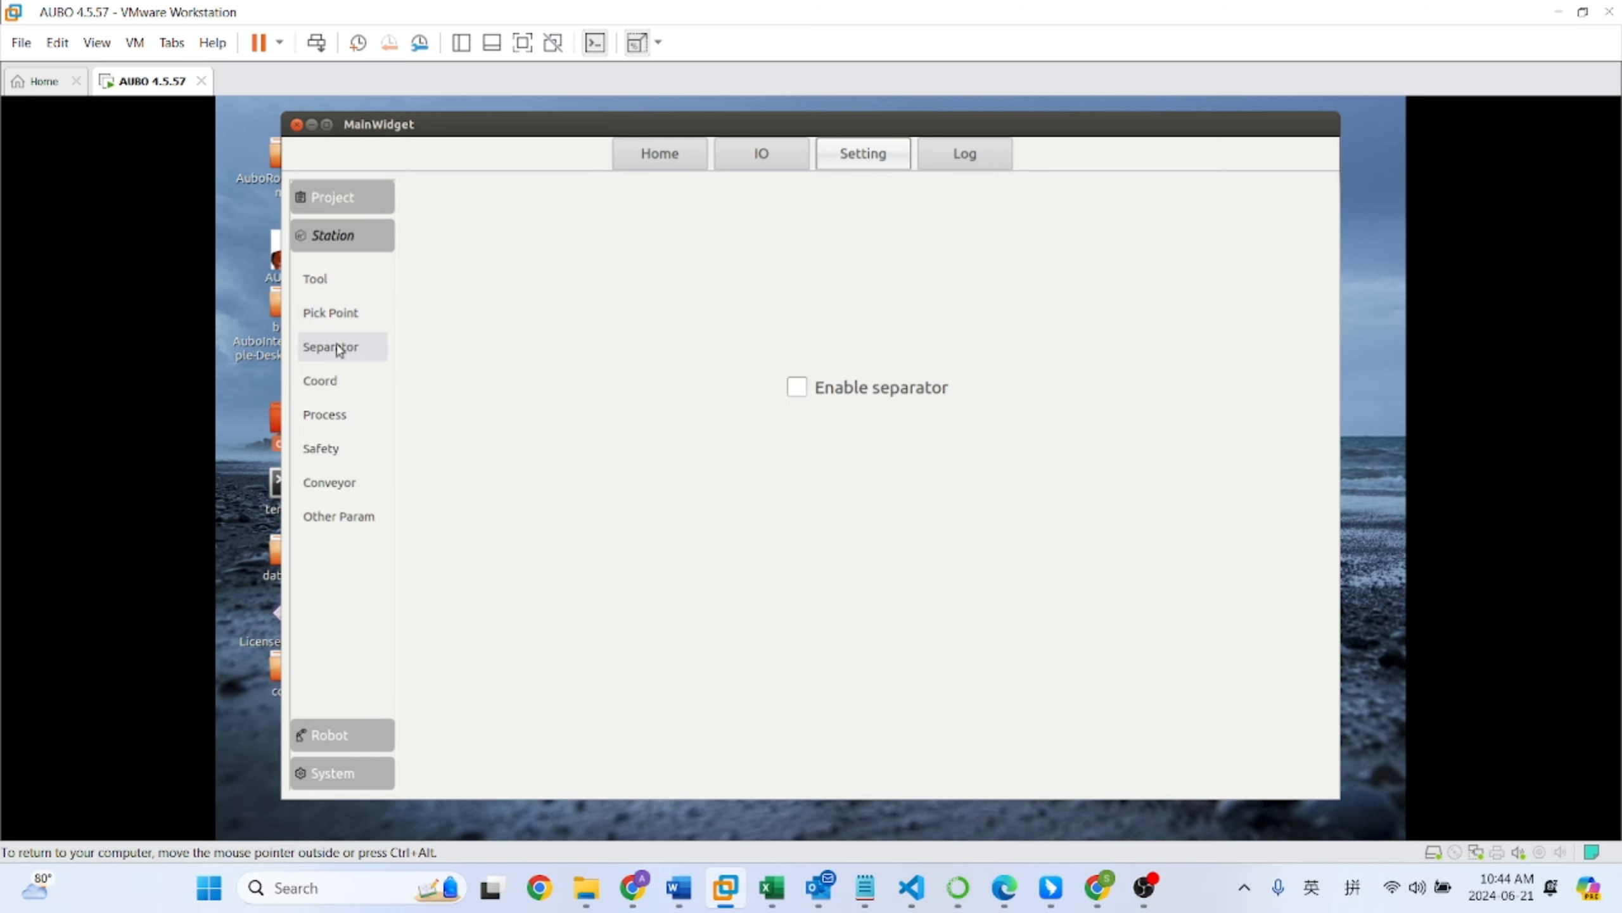
pyautogui.click(798, 387)
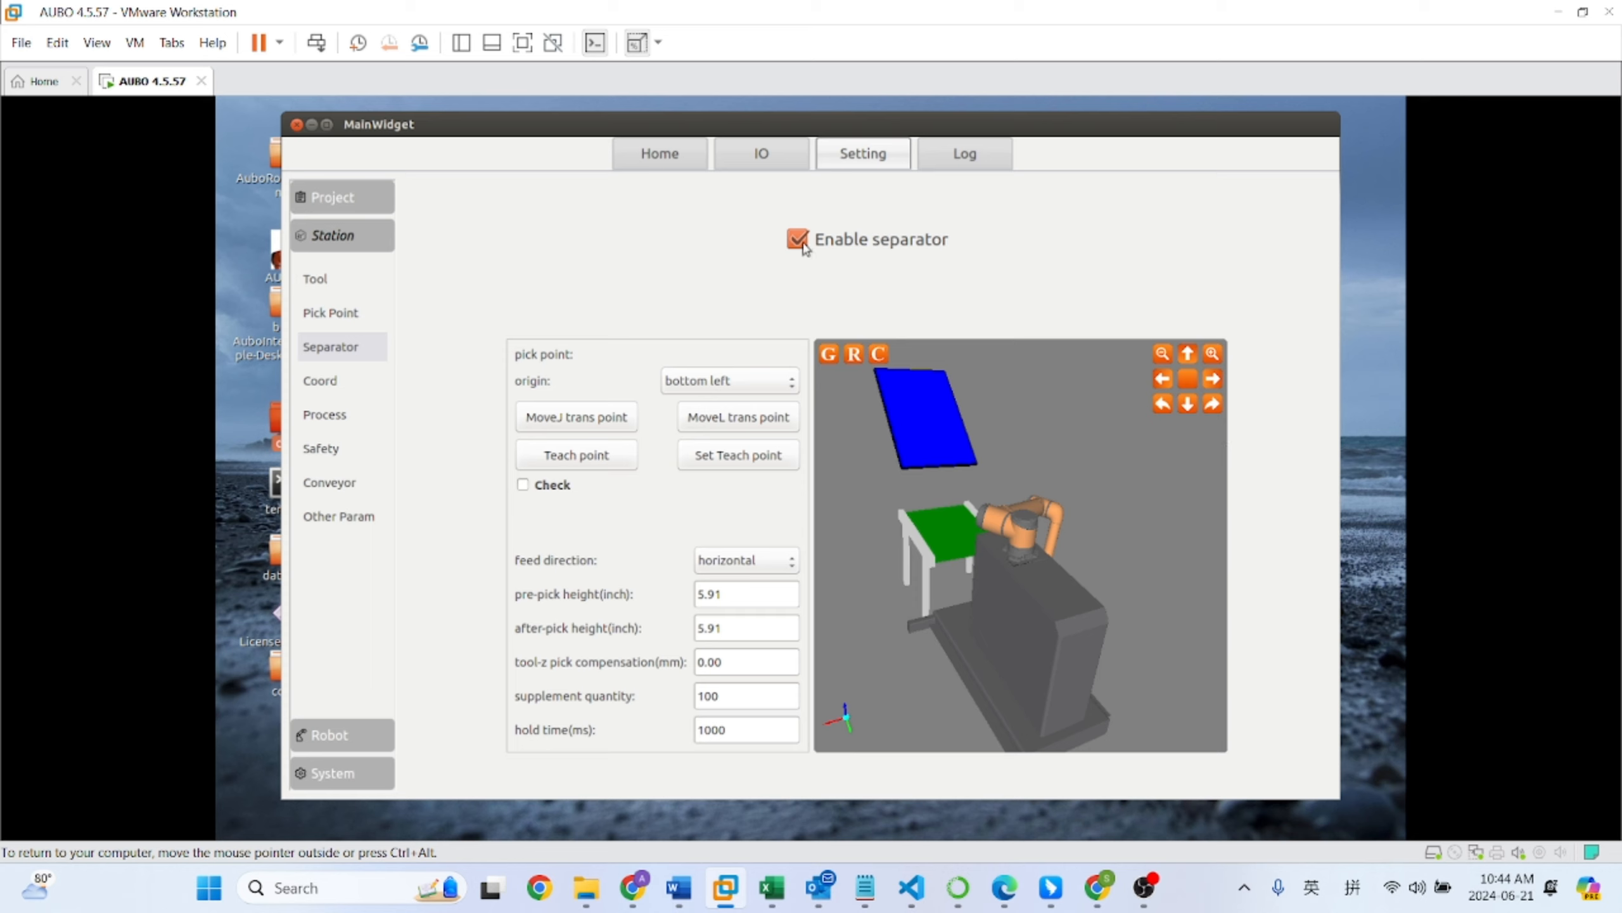
# Step: Open the station's coordinate settings, examine the pallets in the 3D view and move the robot to the right pallet's origin
pyautogui.click(345, 380)
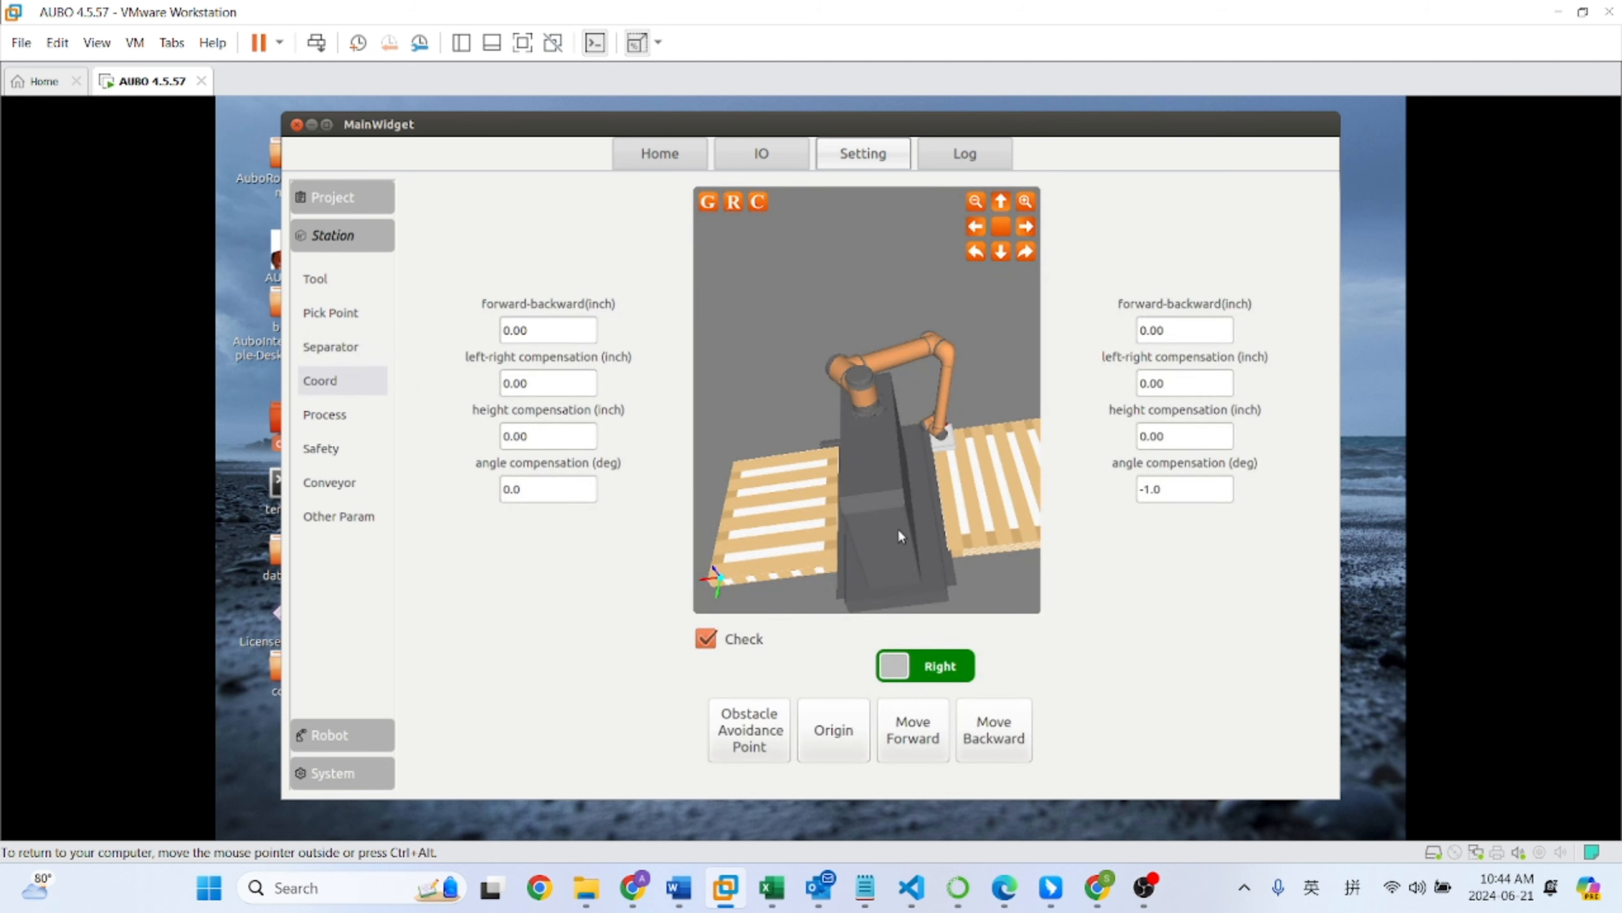
pyautogui.moveTo(897, 528); pyautogui.dragTo(929, 545)
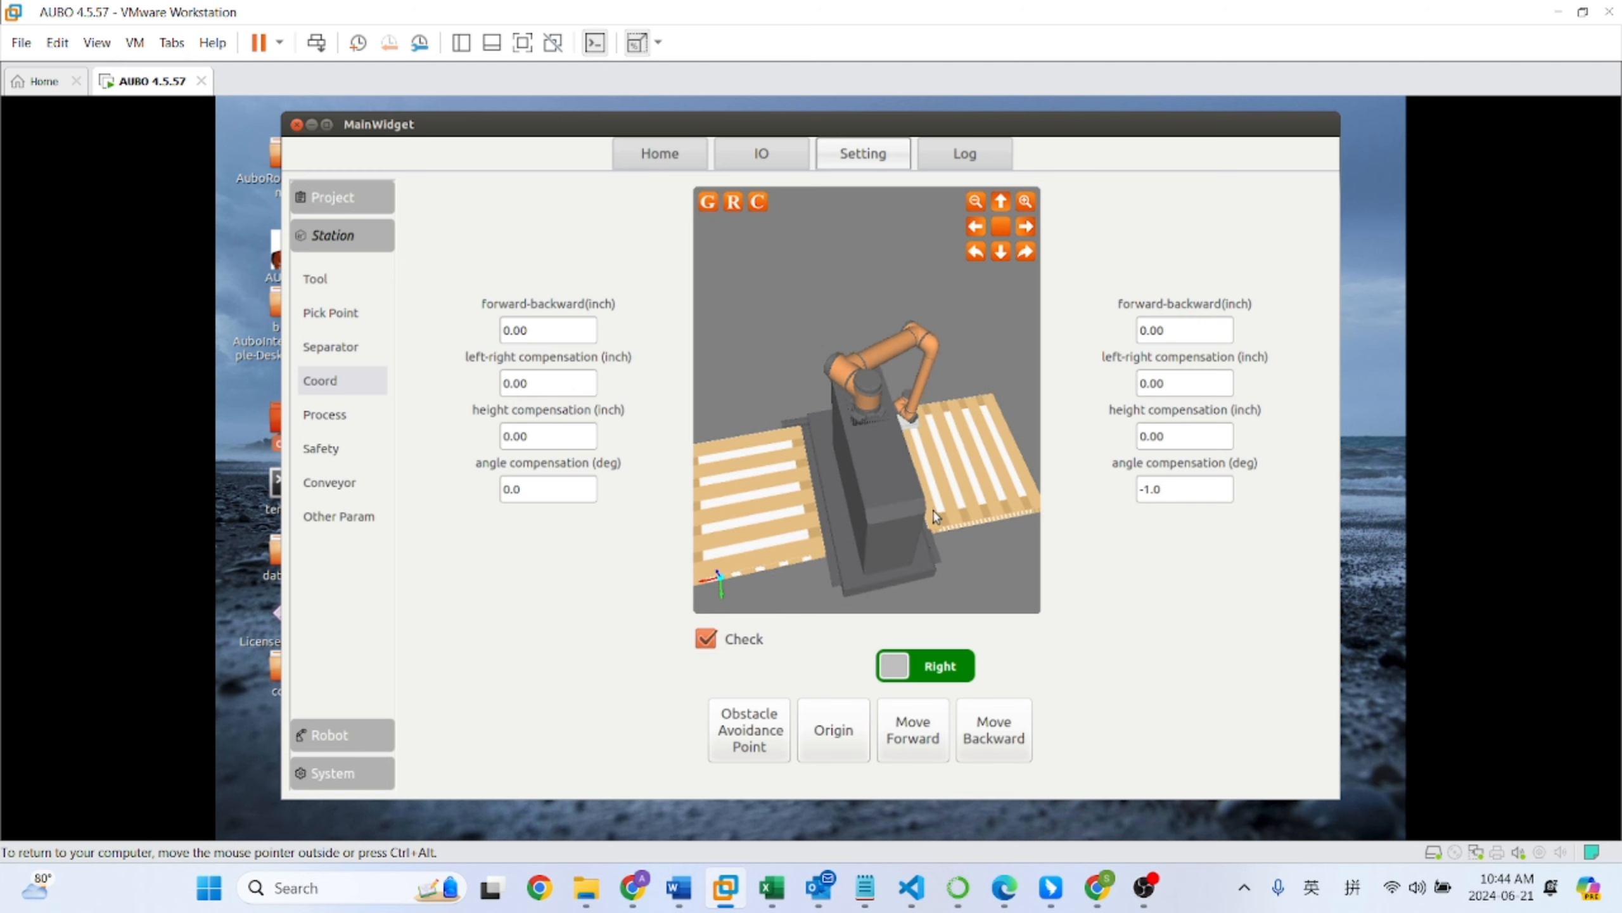
pyautogui.moveTo(935, 516); pyautogui.dragTo(925, 515)
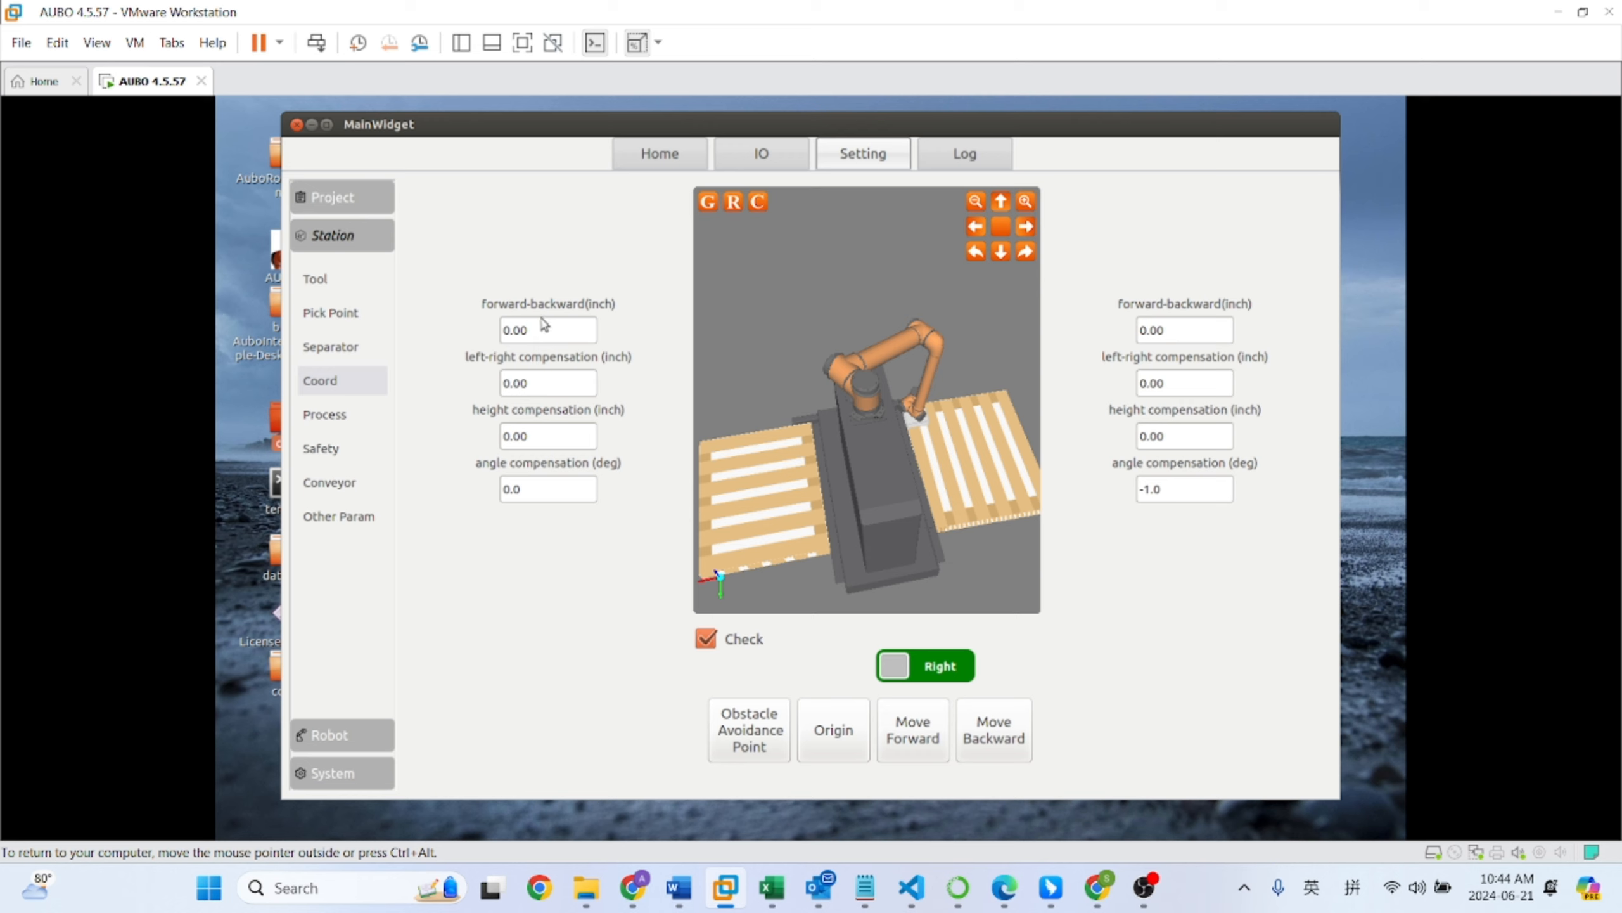
pyautogui.moveTo(960, 523); pyautogui.dragTo(941, 526)
pyautogui.click(818, 748)
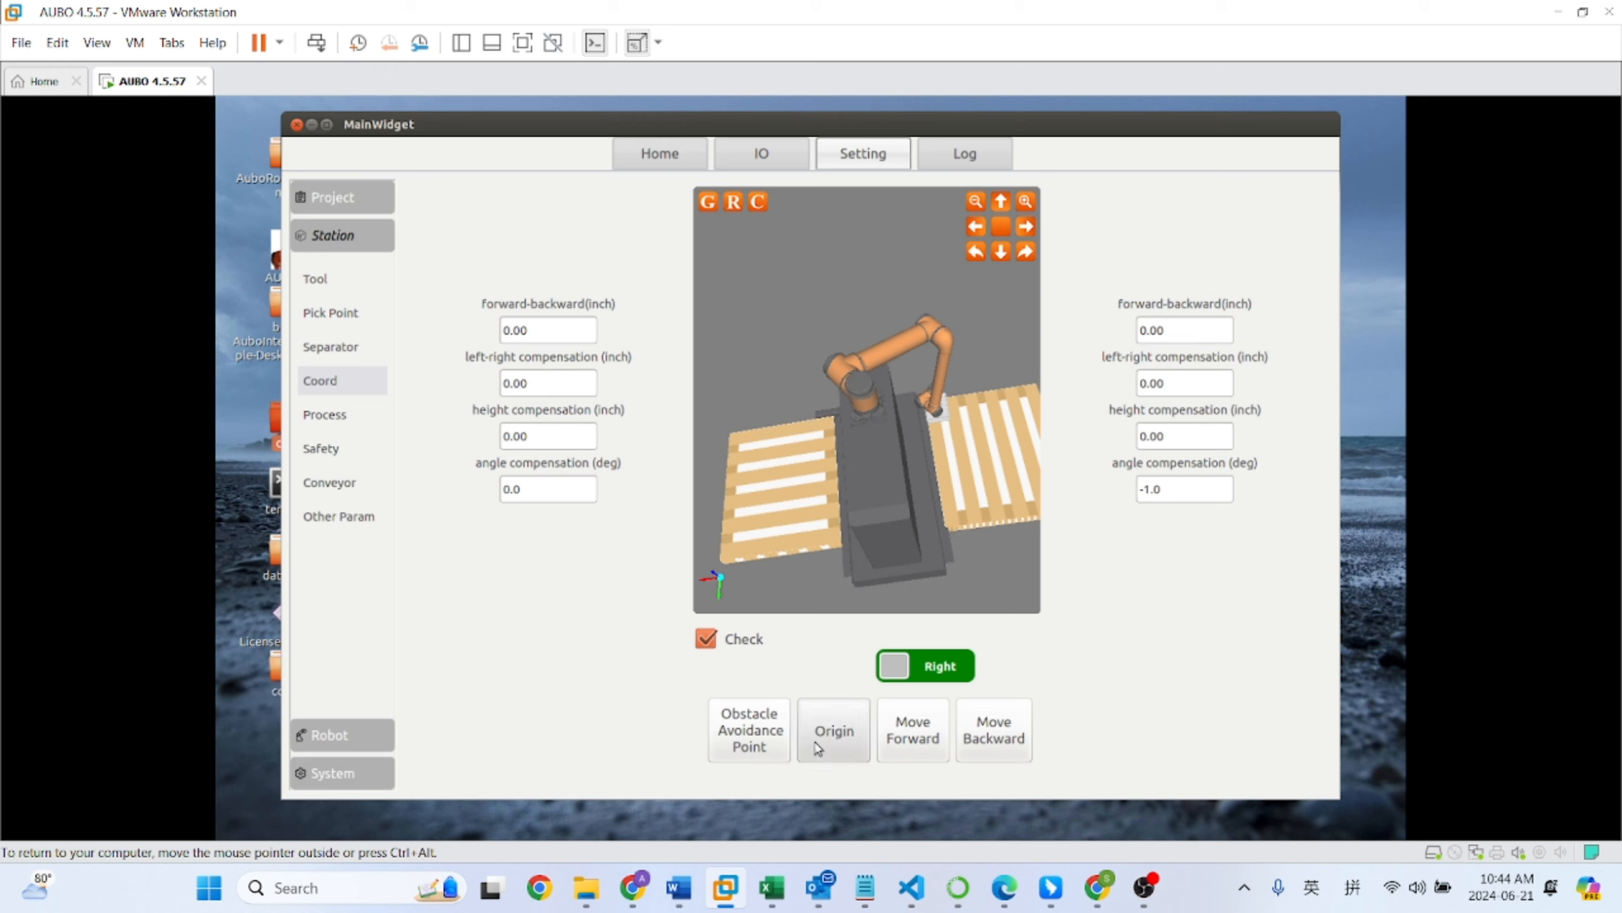
# Step: Move the robot backward at the right pallet to check its alignment, and switch the check to the left pallet
pyautogui.click(986, 736)
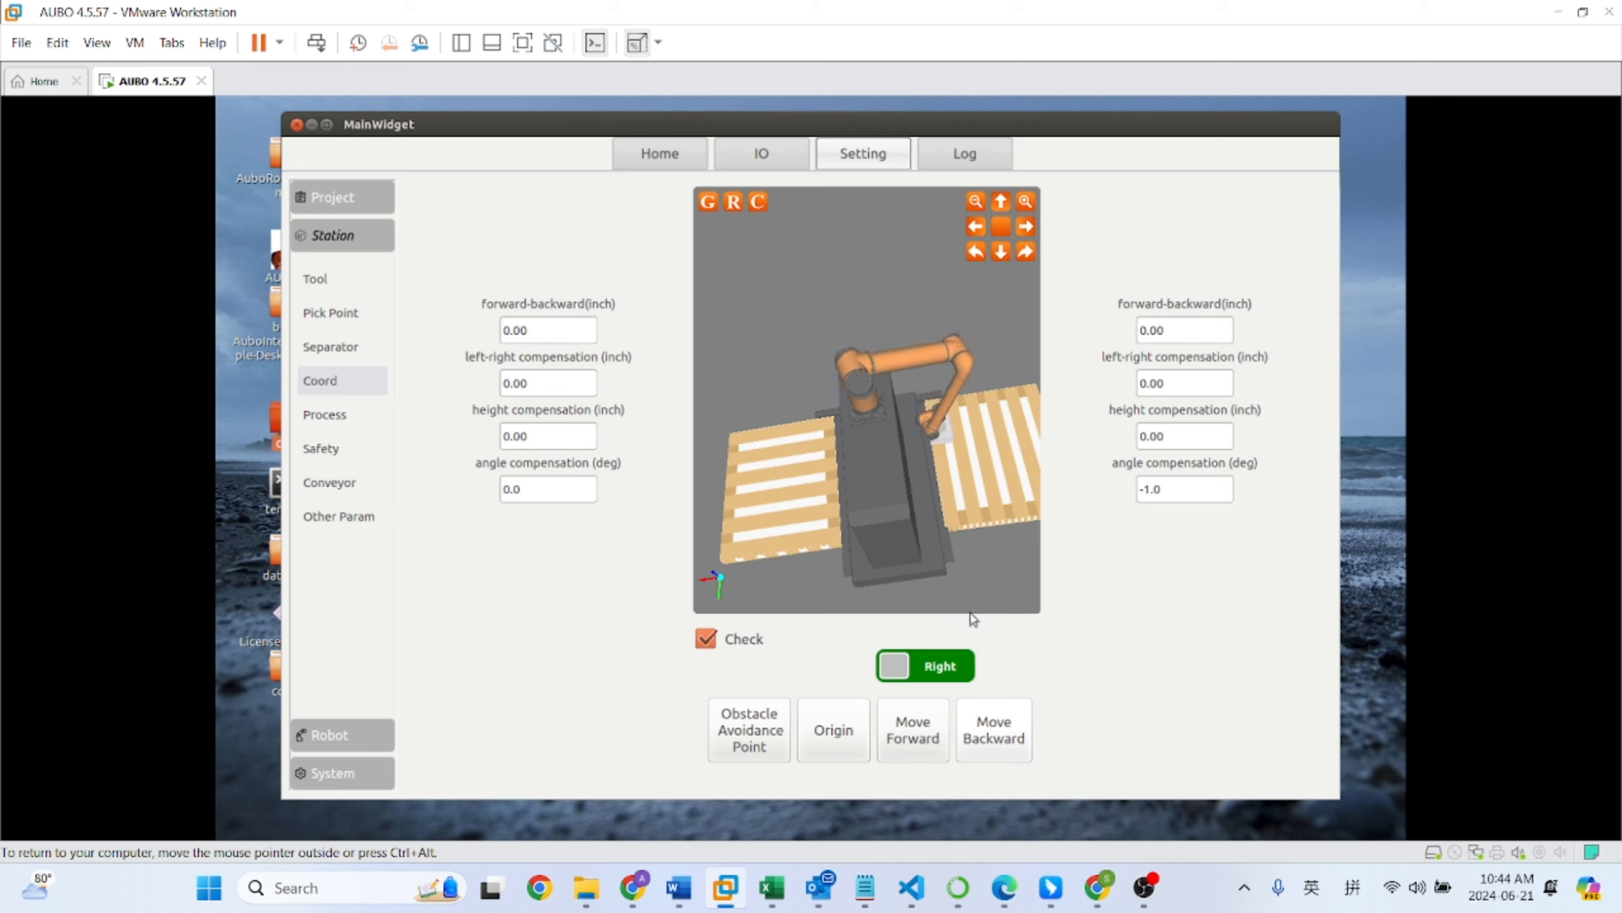
pyautogui.moveTo(956, 542); pyautogui.dragTo(960, 530)
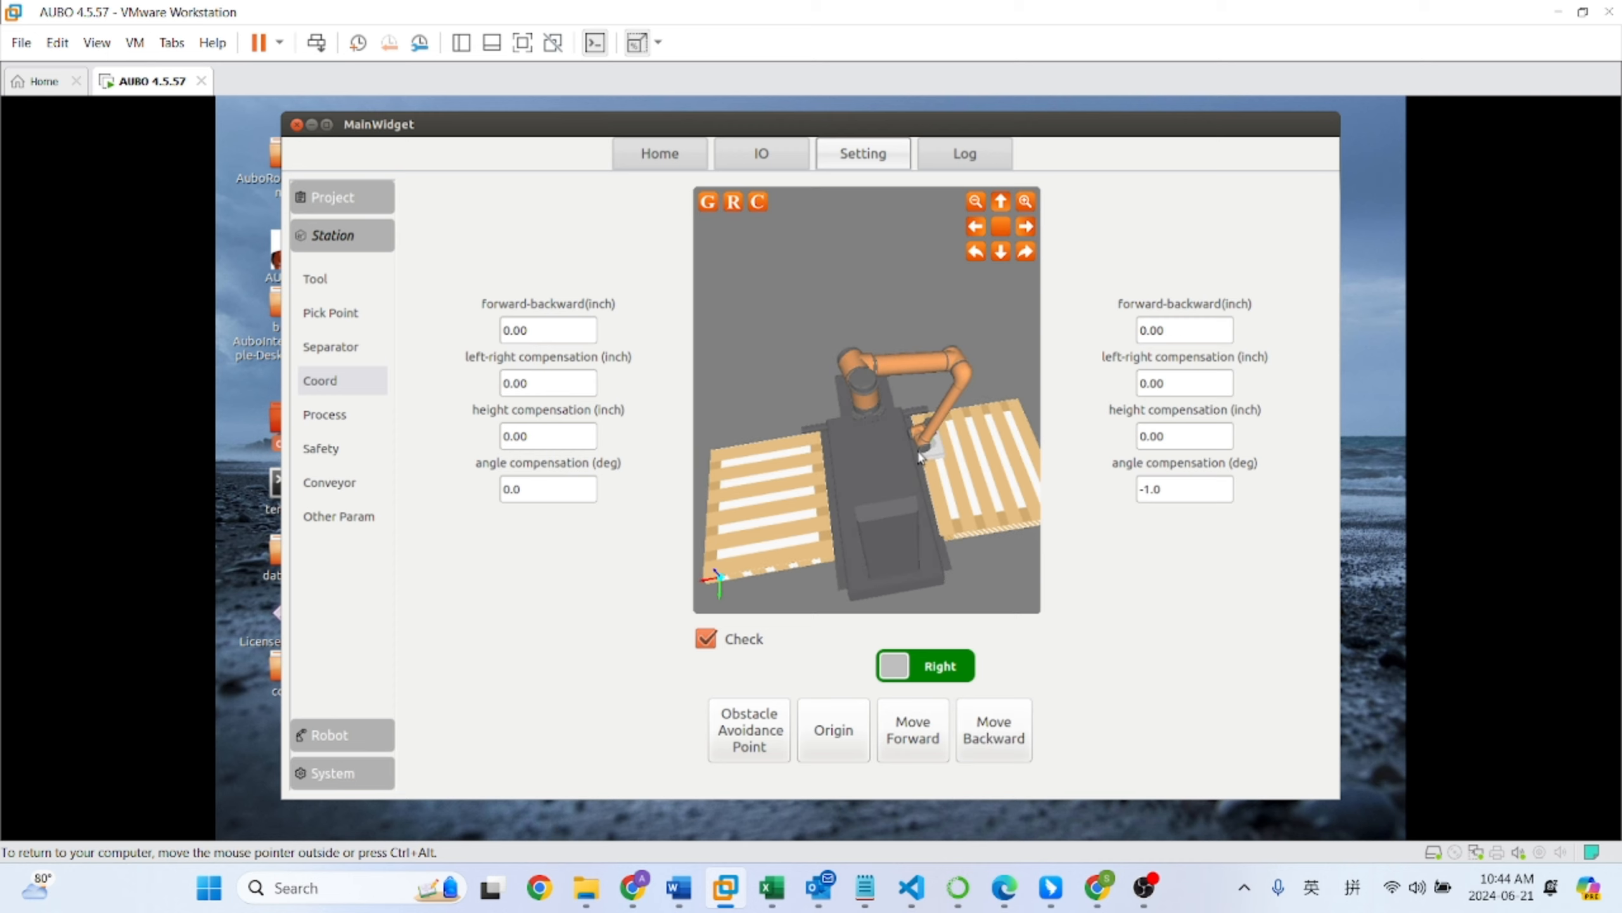
pyautogui.click(995, 739)
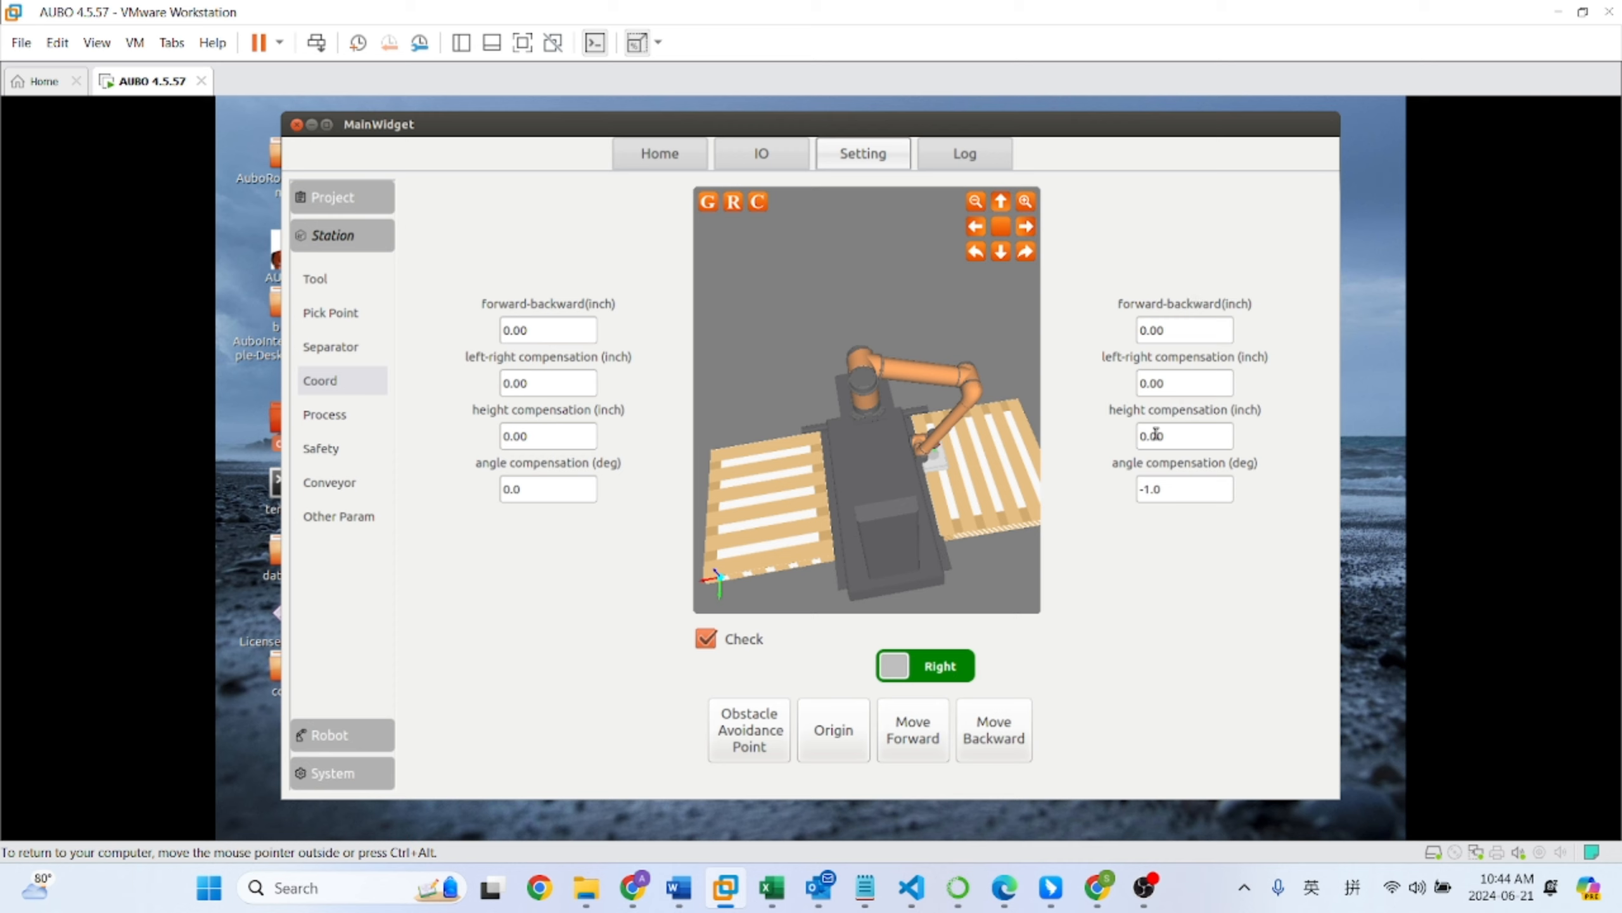
pyautogui.click(909, 663)
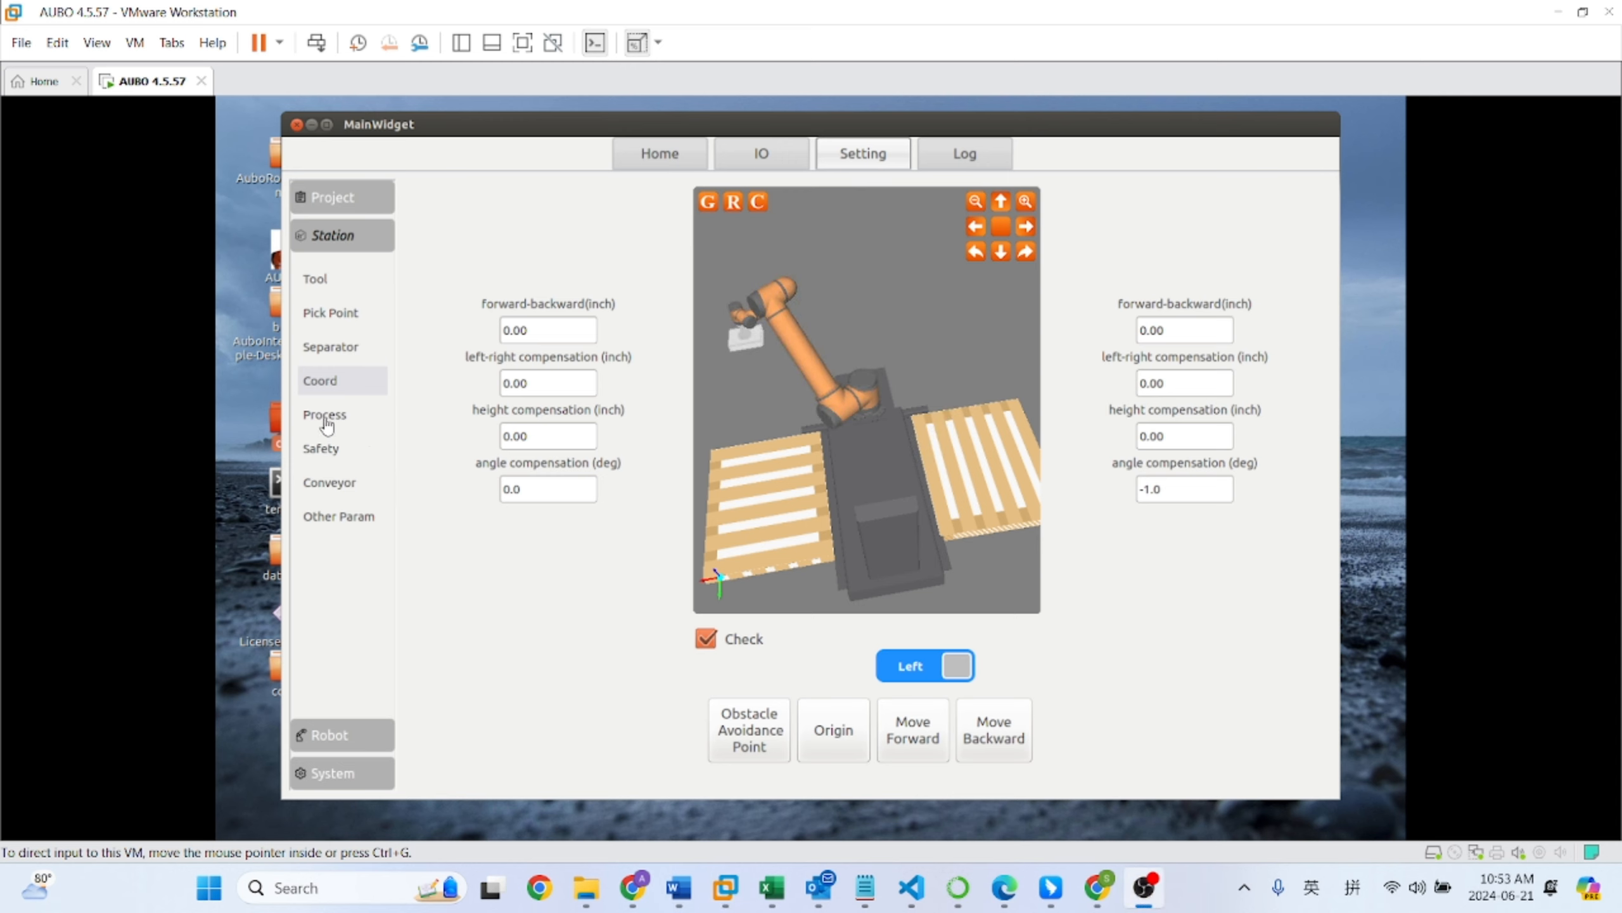
# Step: Open the process parameters and move the robot to the left enter point, the right enter point and back to the left one
pyautogui.click(326, 415)
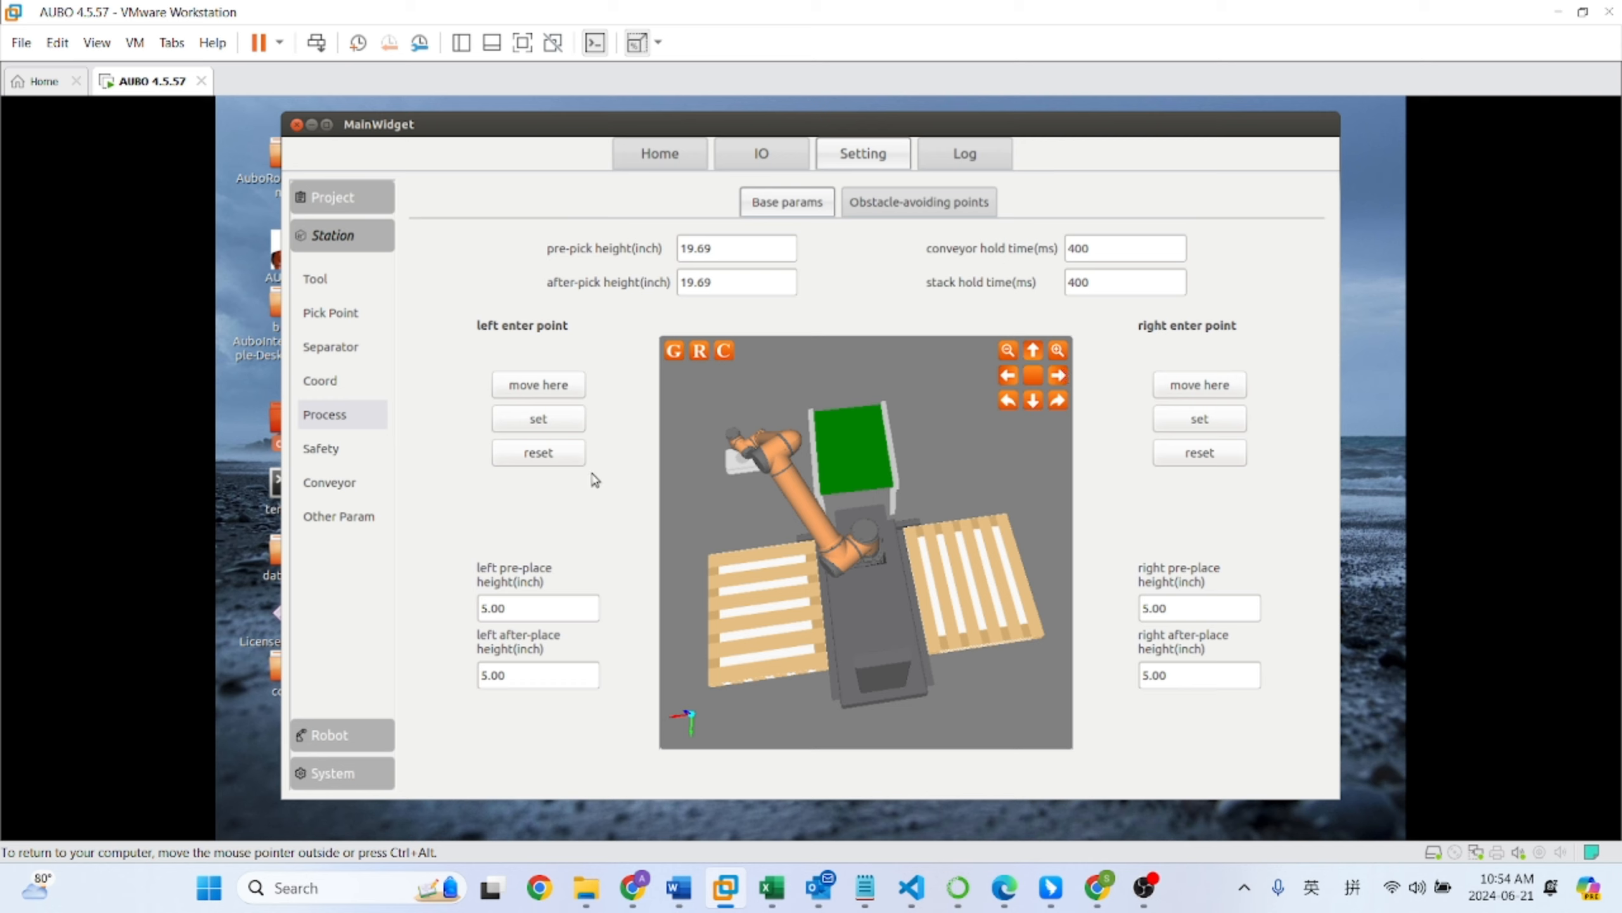
pyautogui.click(557, 393)
pyautogui.click(1202, 388)
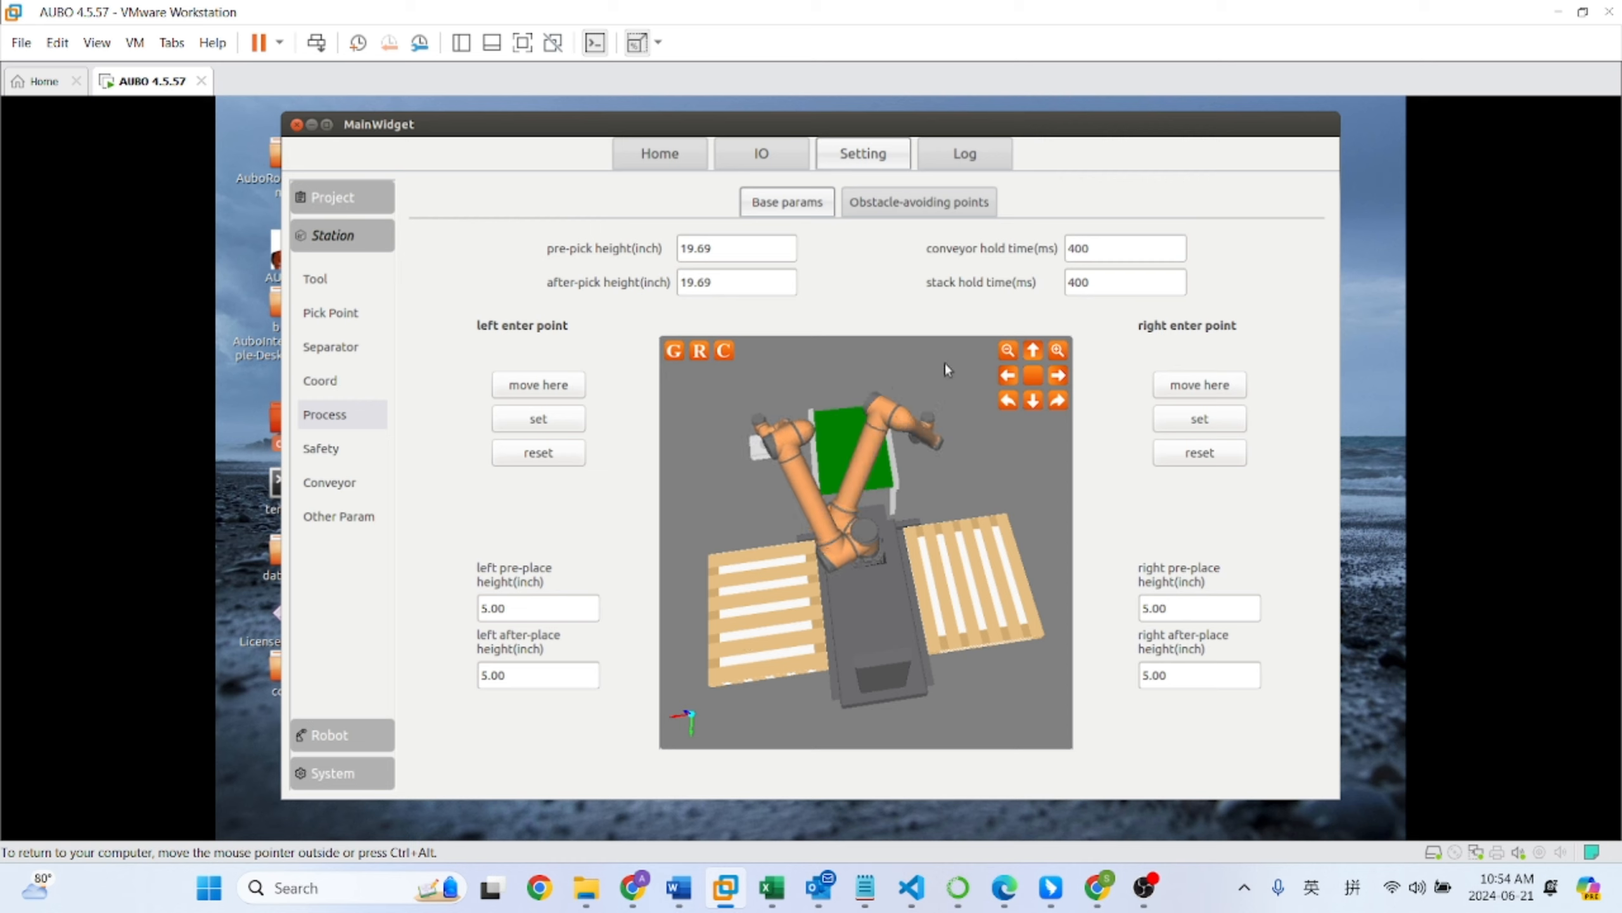
pyautogui.click(561, 388)
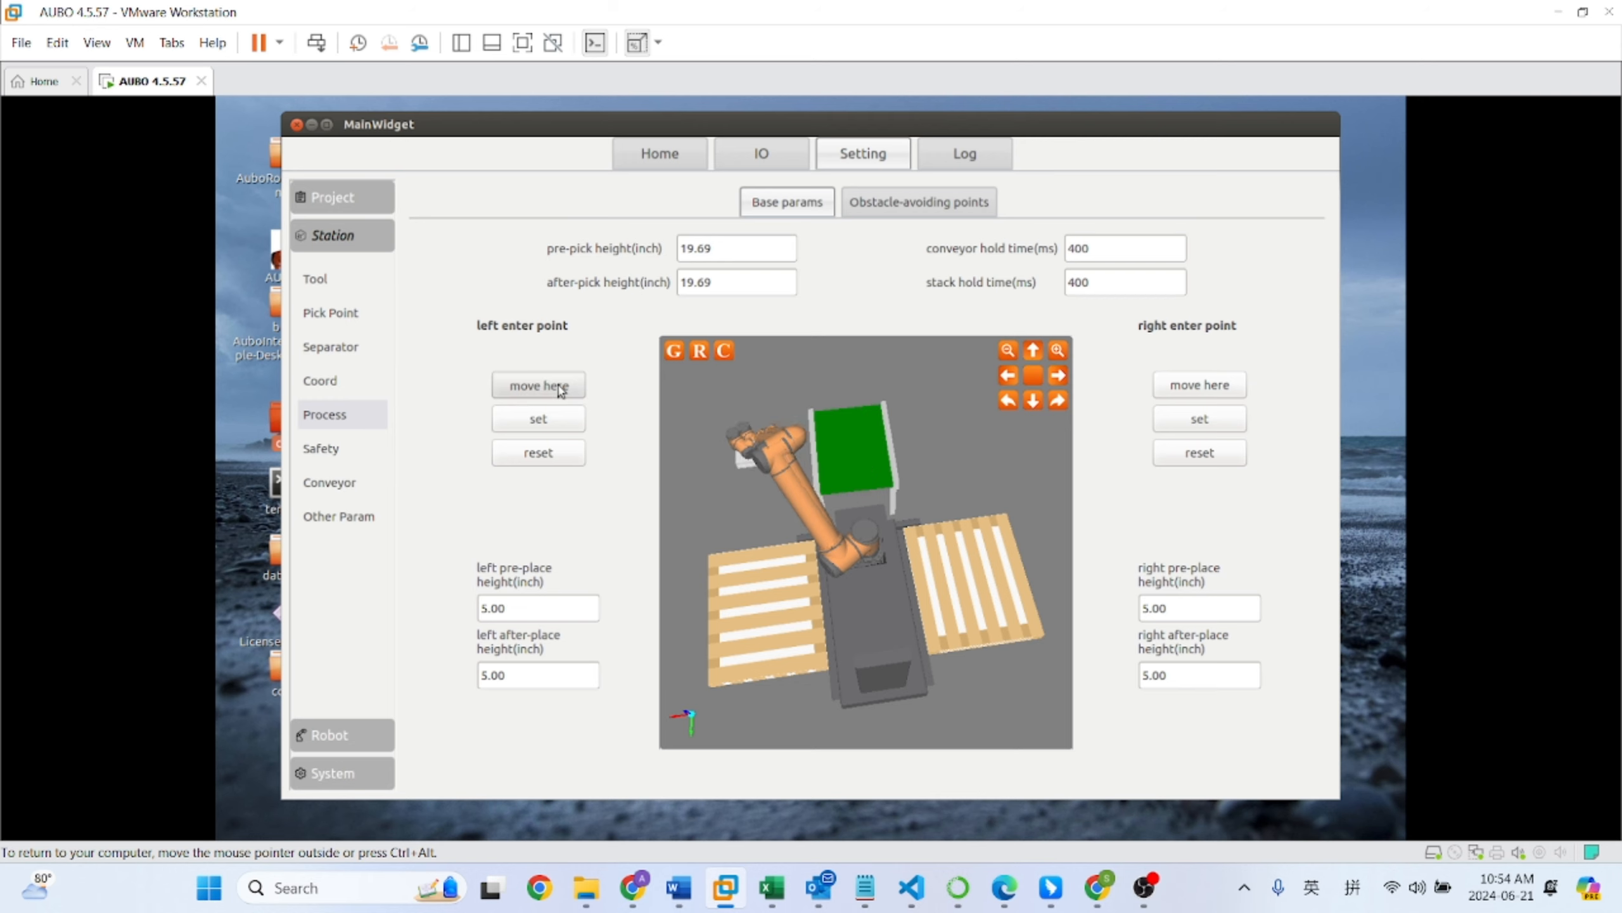
# Step: Teach a new left enter point by jogging the robot in Y- and Z-, confirm it and check it in the 3D view
pyautogui.click(540, 422)
pyautogui.click(1049, 276)
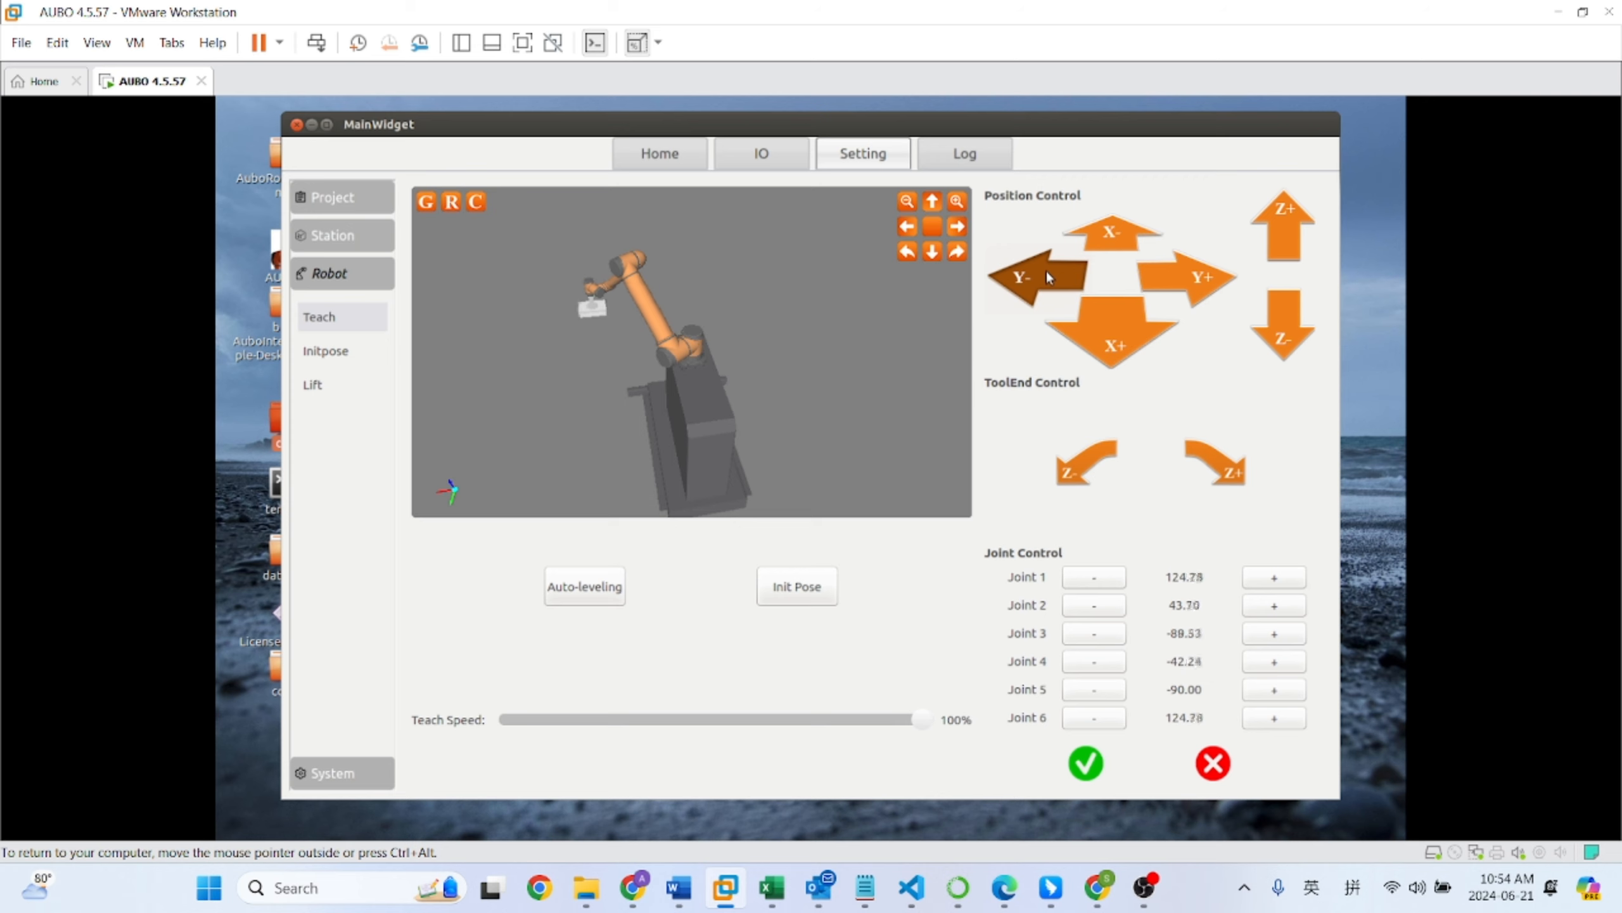
pyautogui.click(1276, 350)
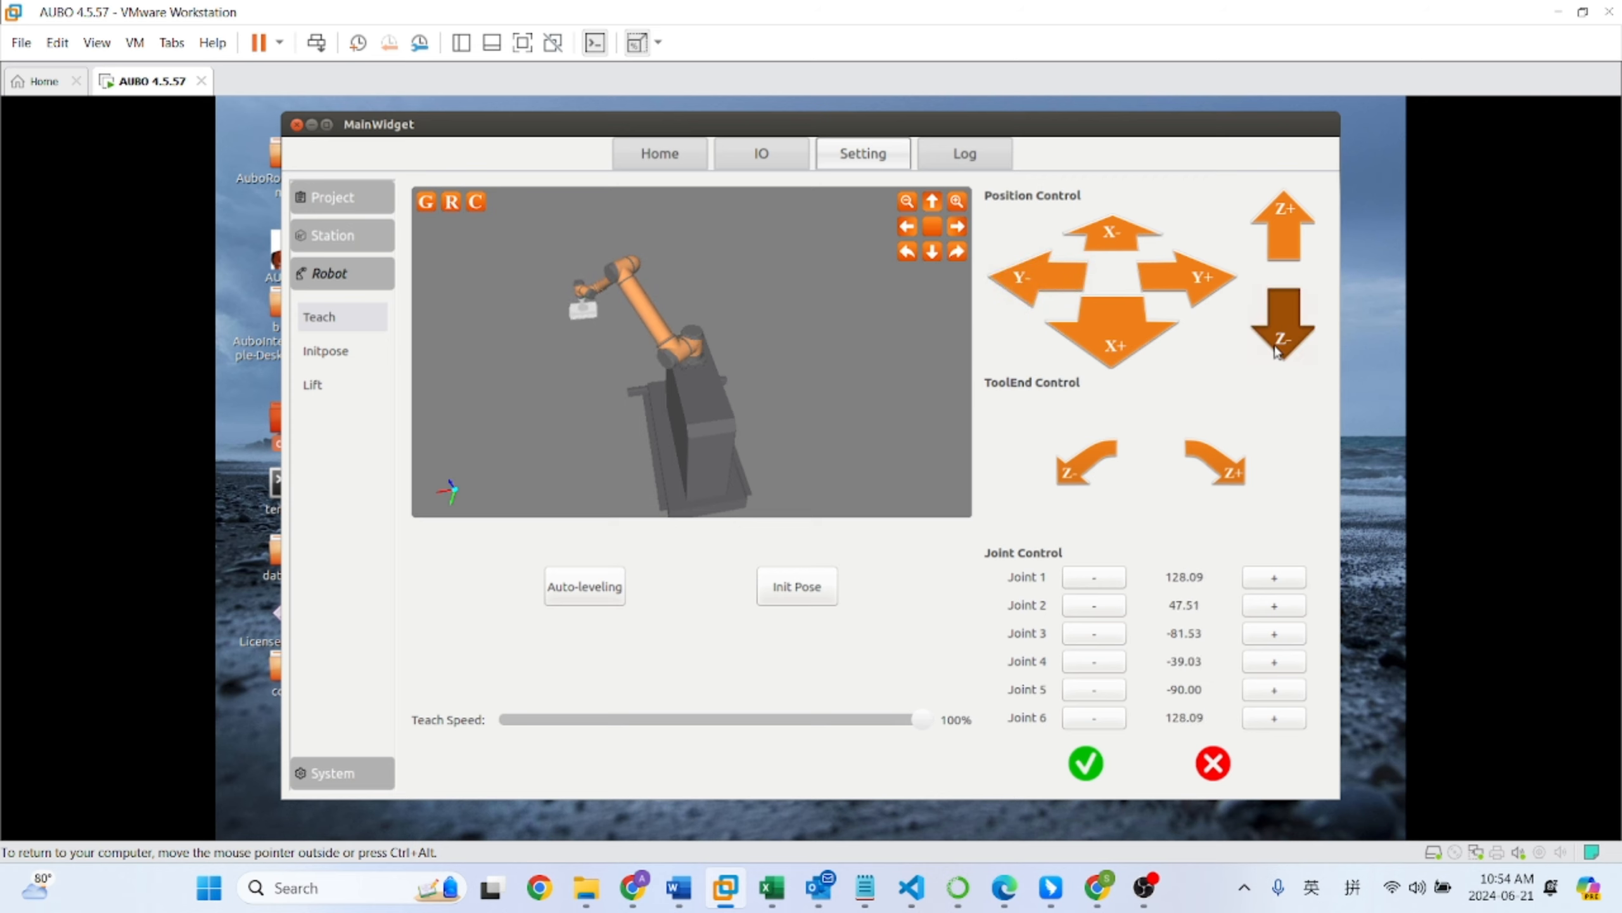
pyautogui.click(1086, 762)
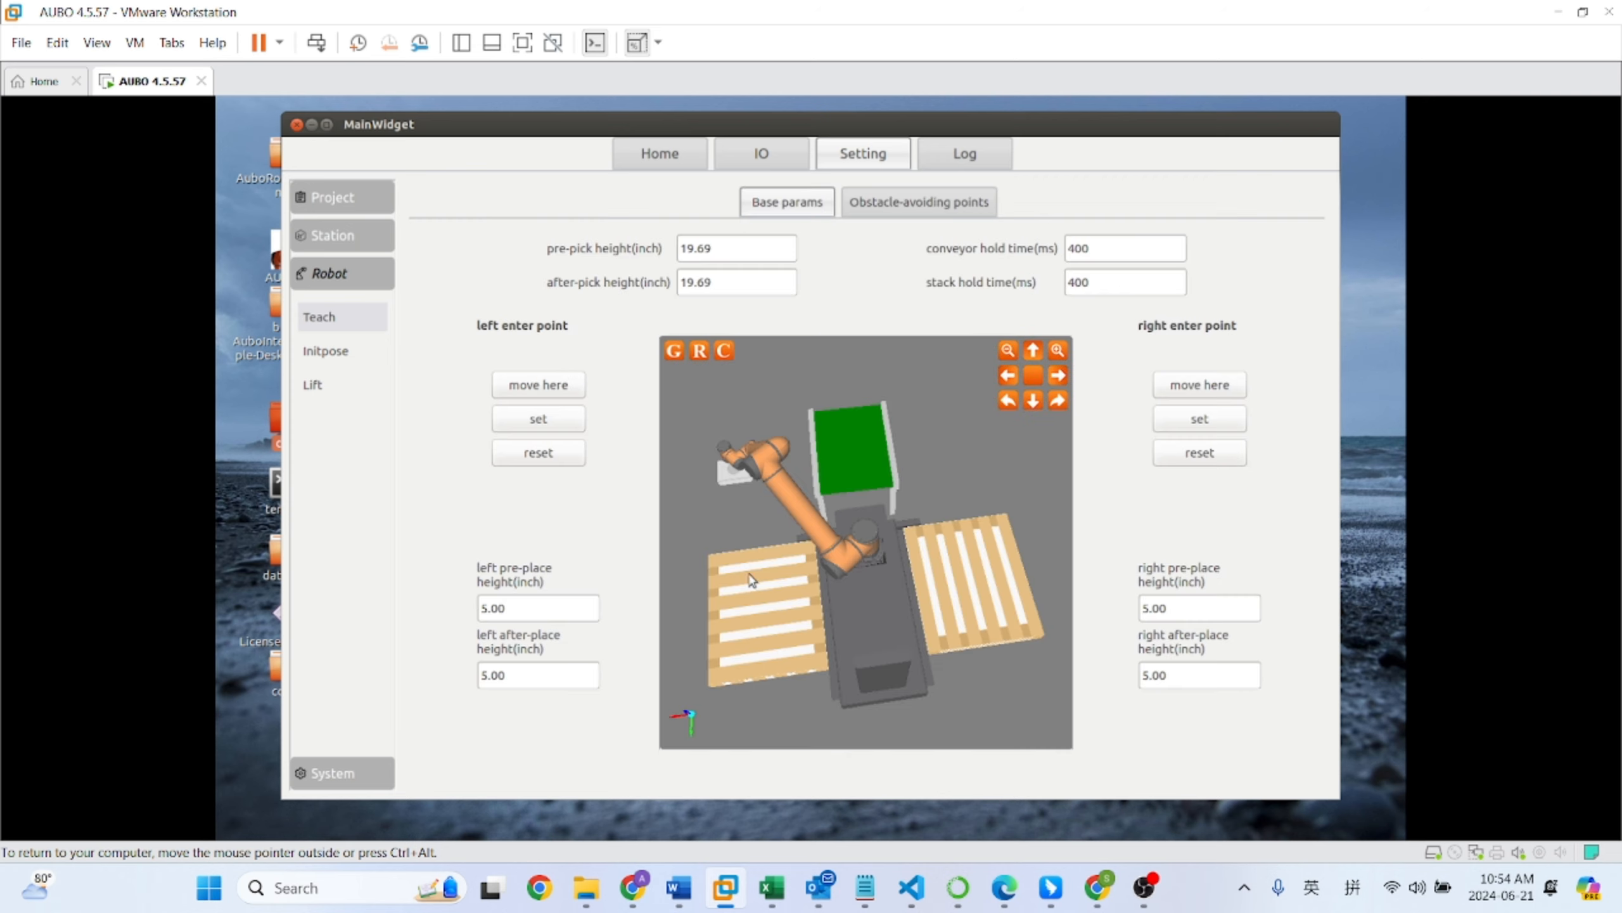
pyautogui.moveTo(759, 553); pyautogui.dragTo(787, 633)
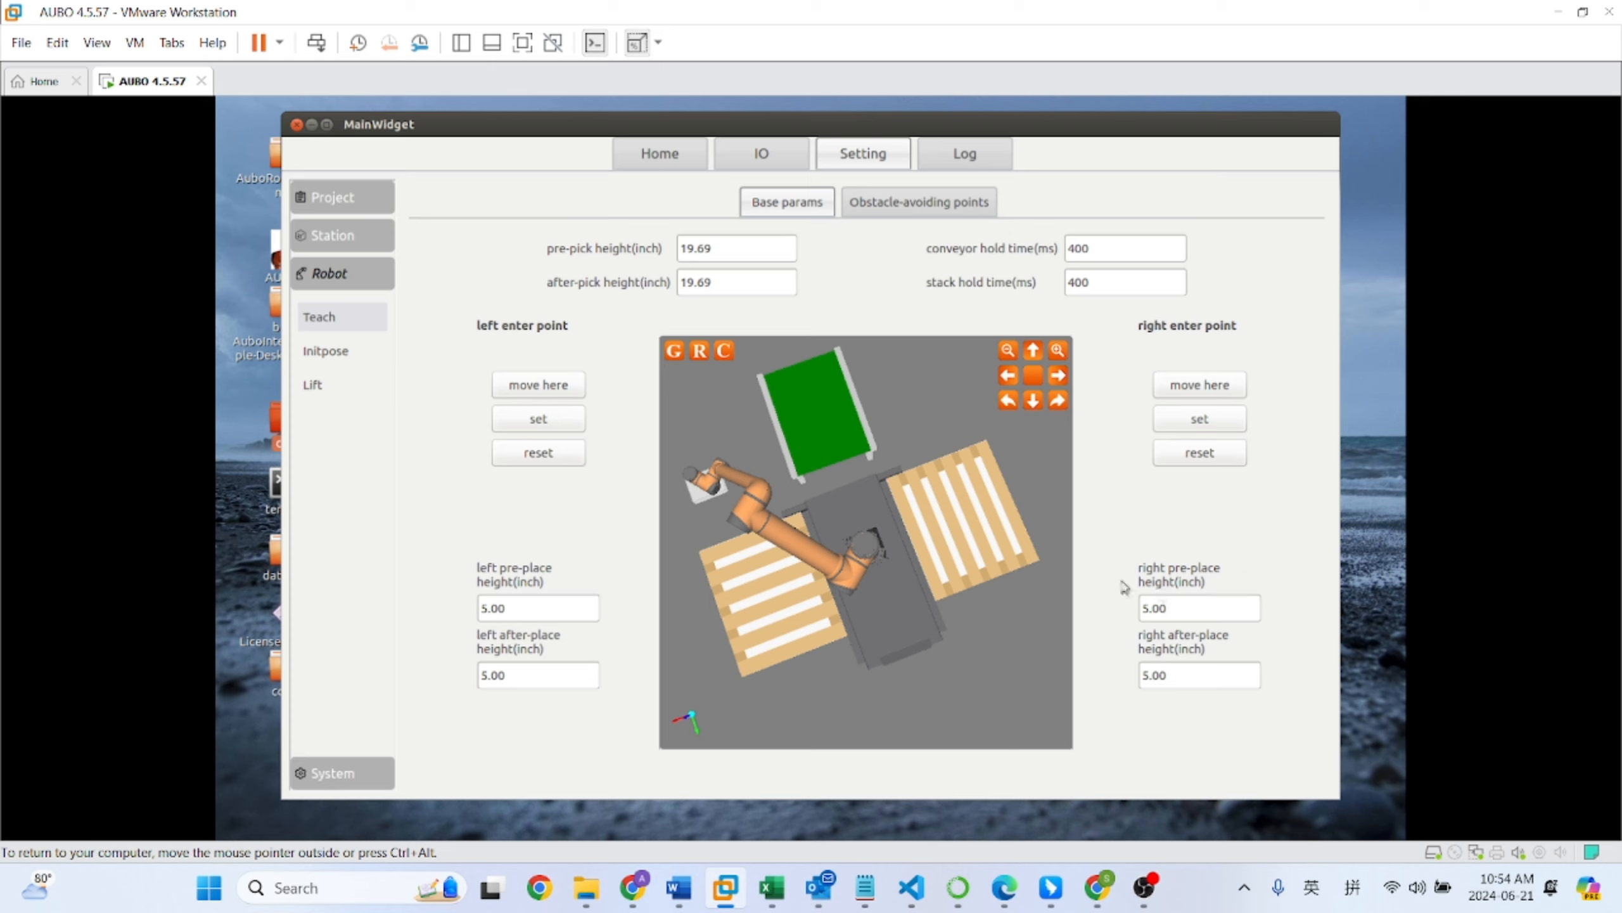
# Step: Try enabling the fixed obstacle avoidance points, review their options alongside the base parameters and turn them off again
pyautogui.click(937, 210)
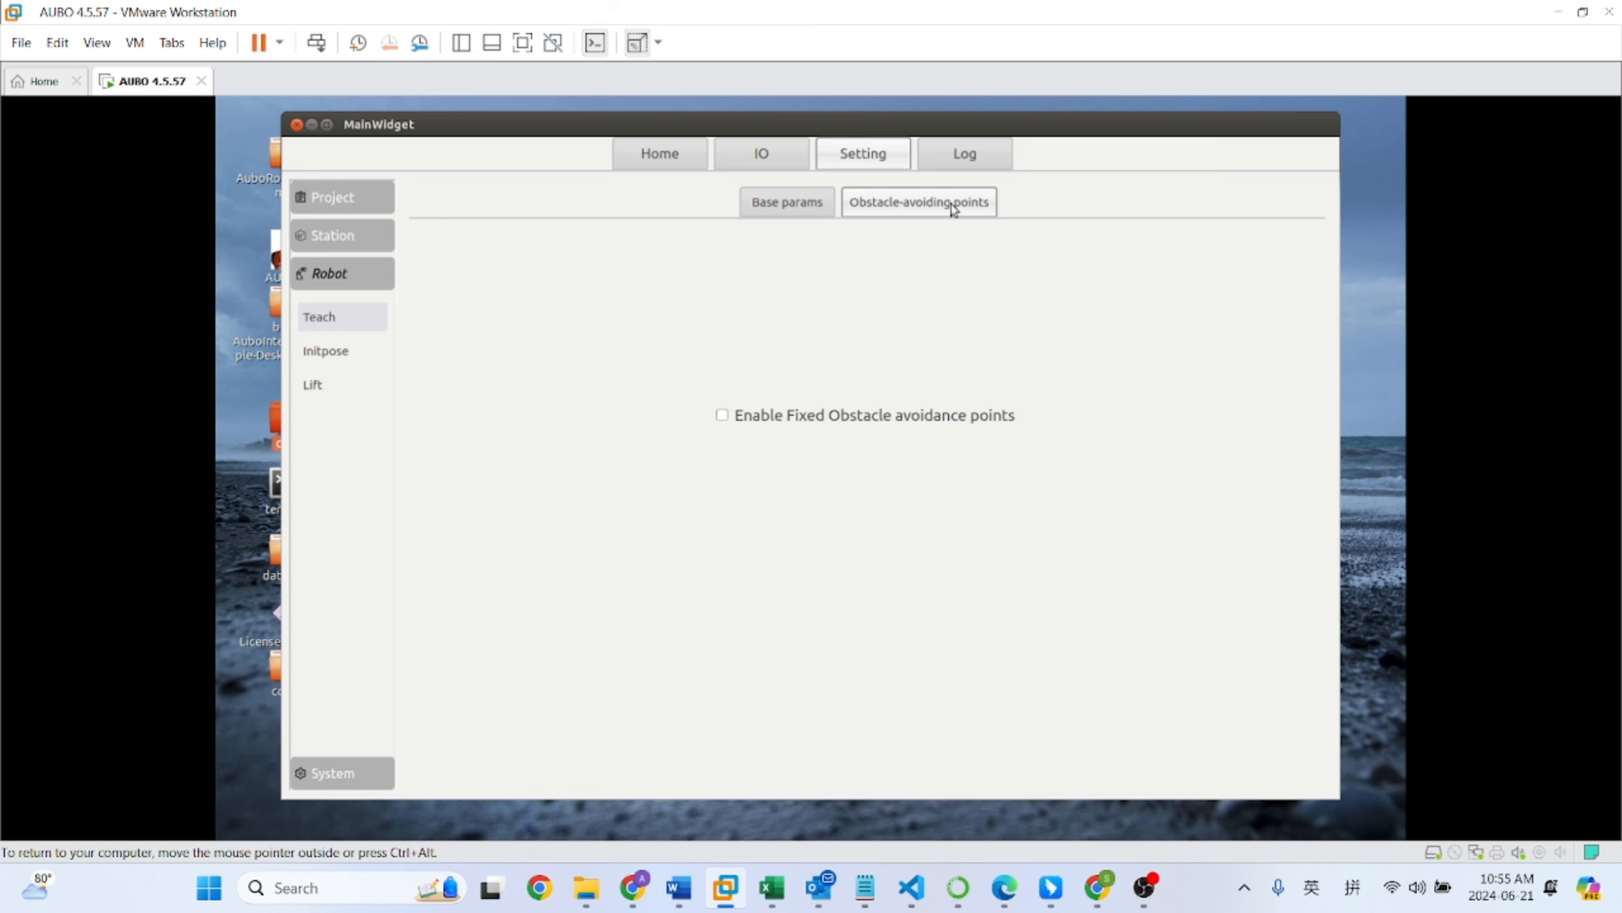
pyautogui.click(787, 204)
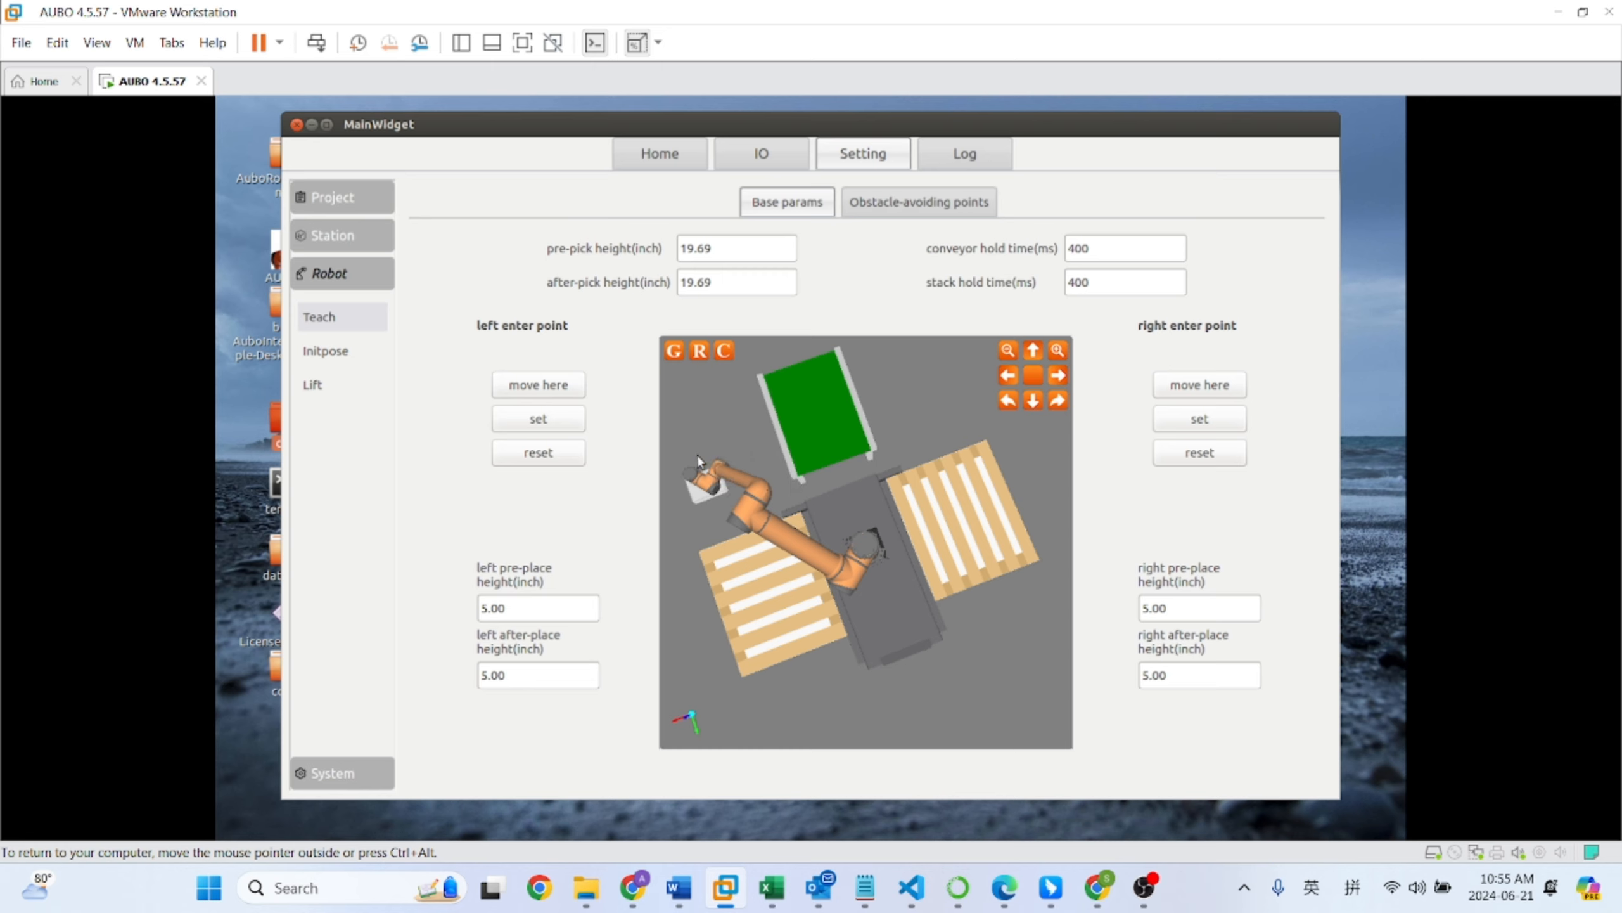
pyautogui.click(897, 203)
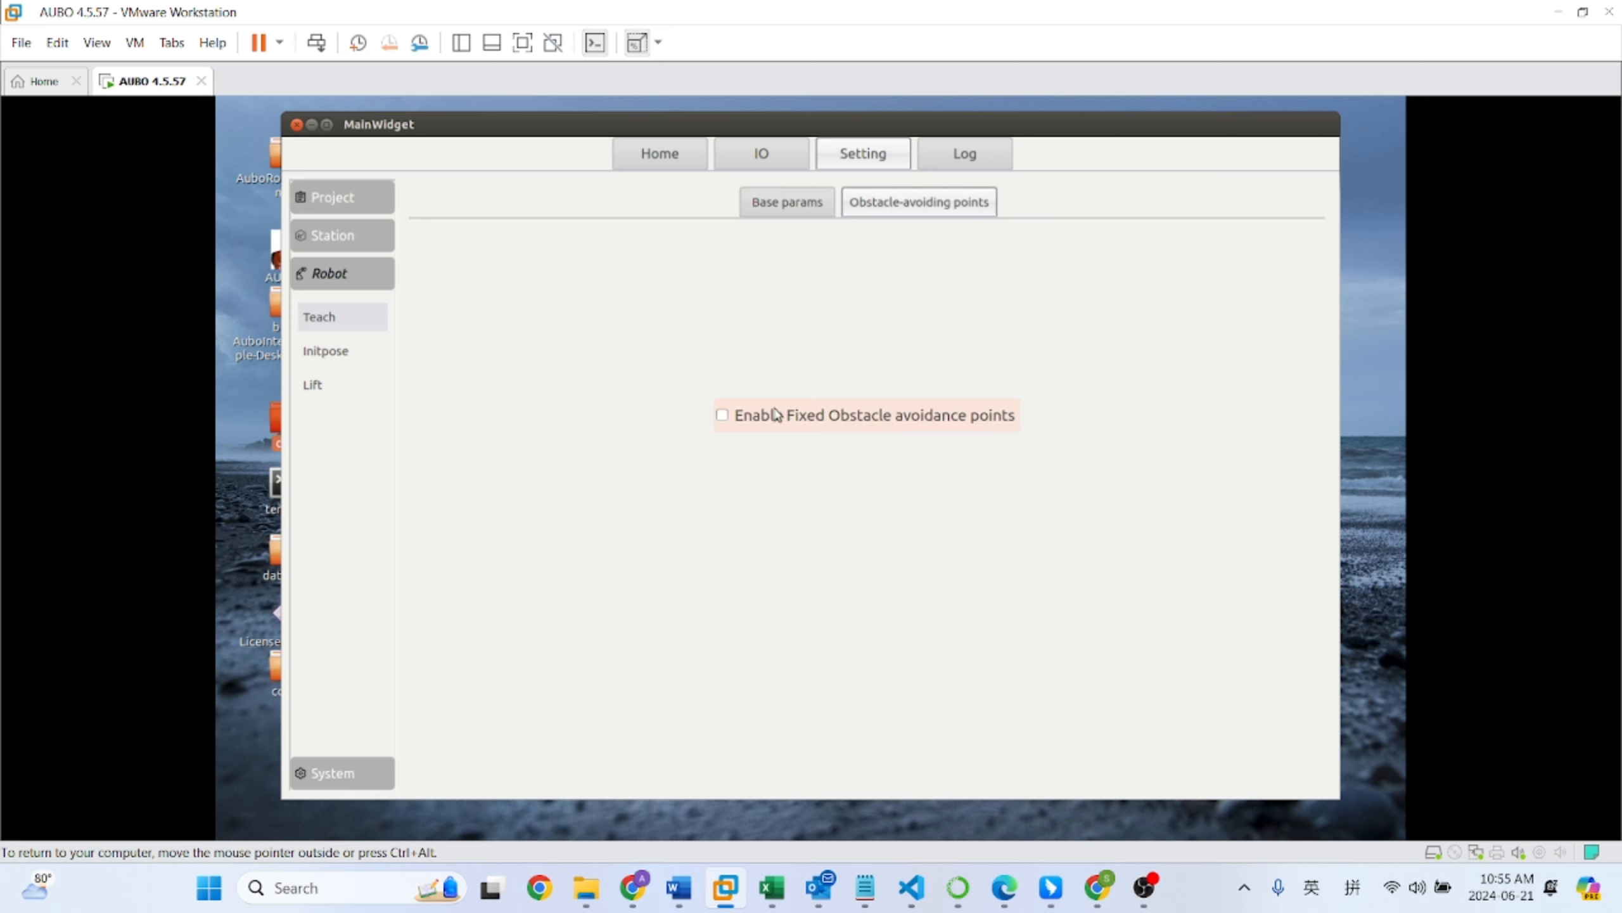
pyautogui.click(739, 415)
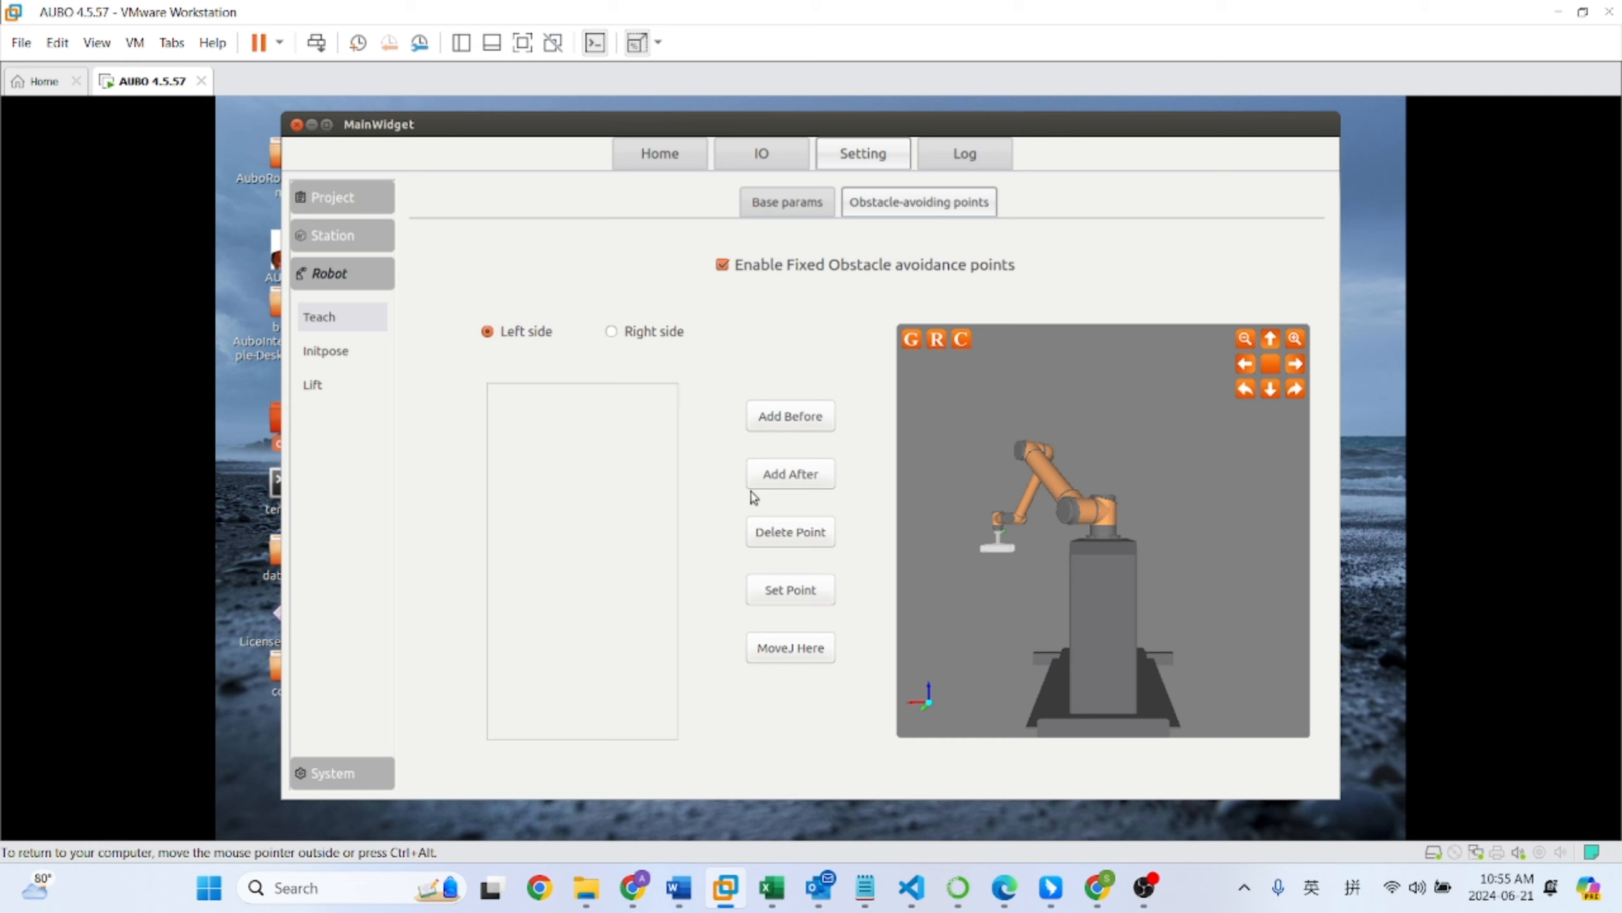
pyautogui.click(810, 204)
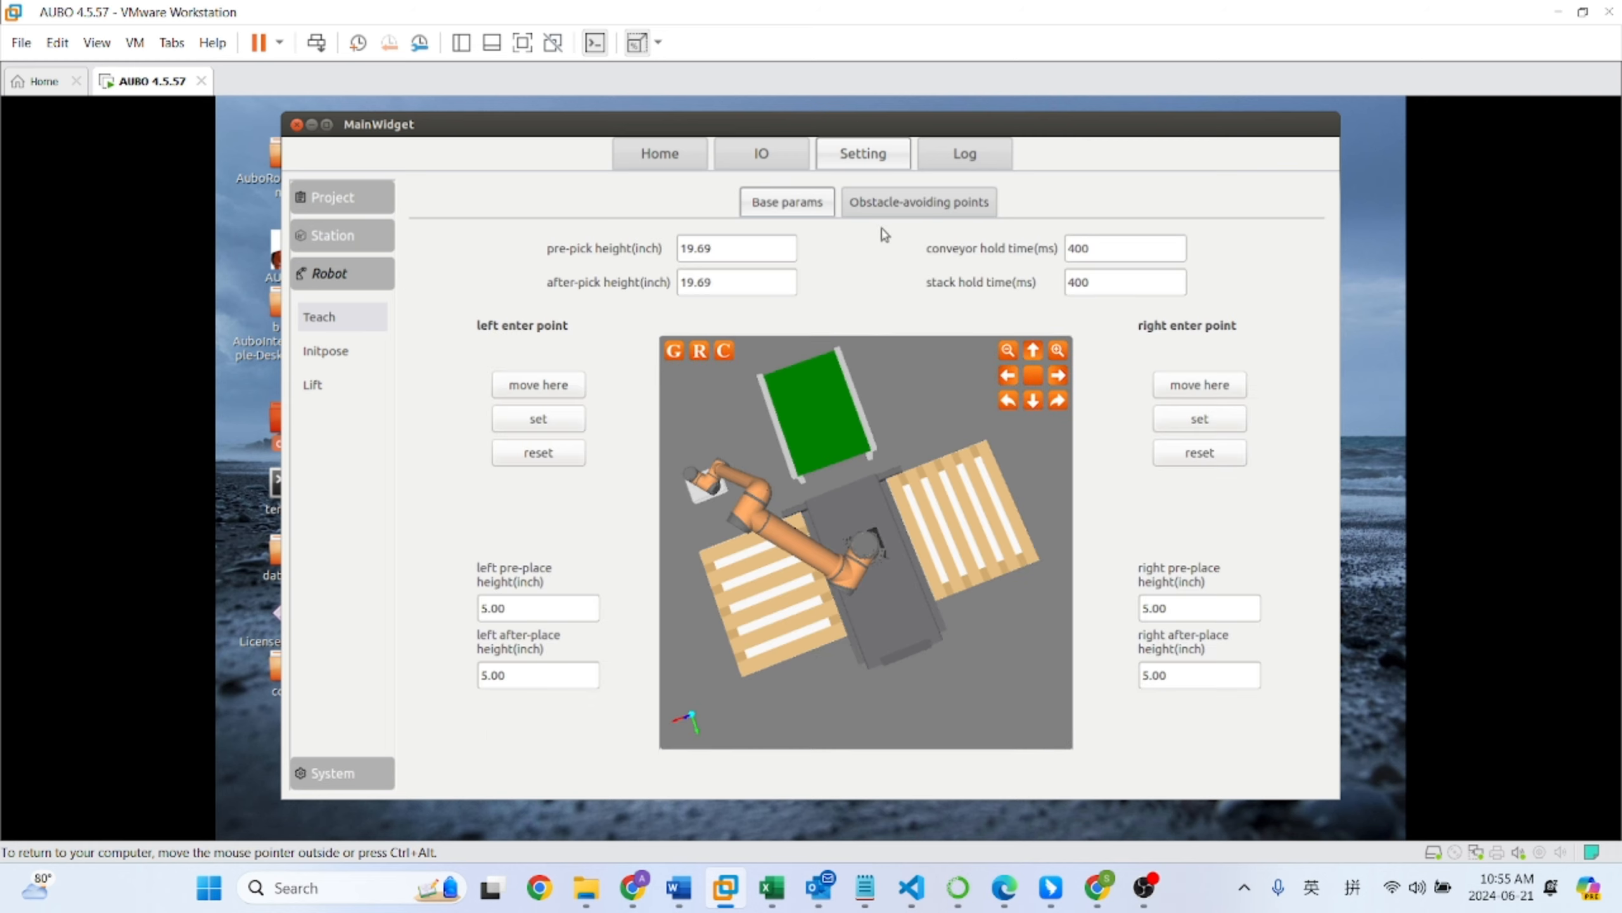
pyautogui.click(895, 212)
pyautogui.click(725, 268)
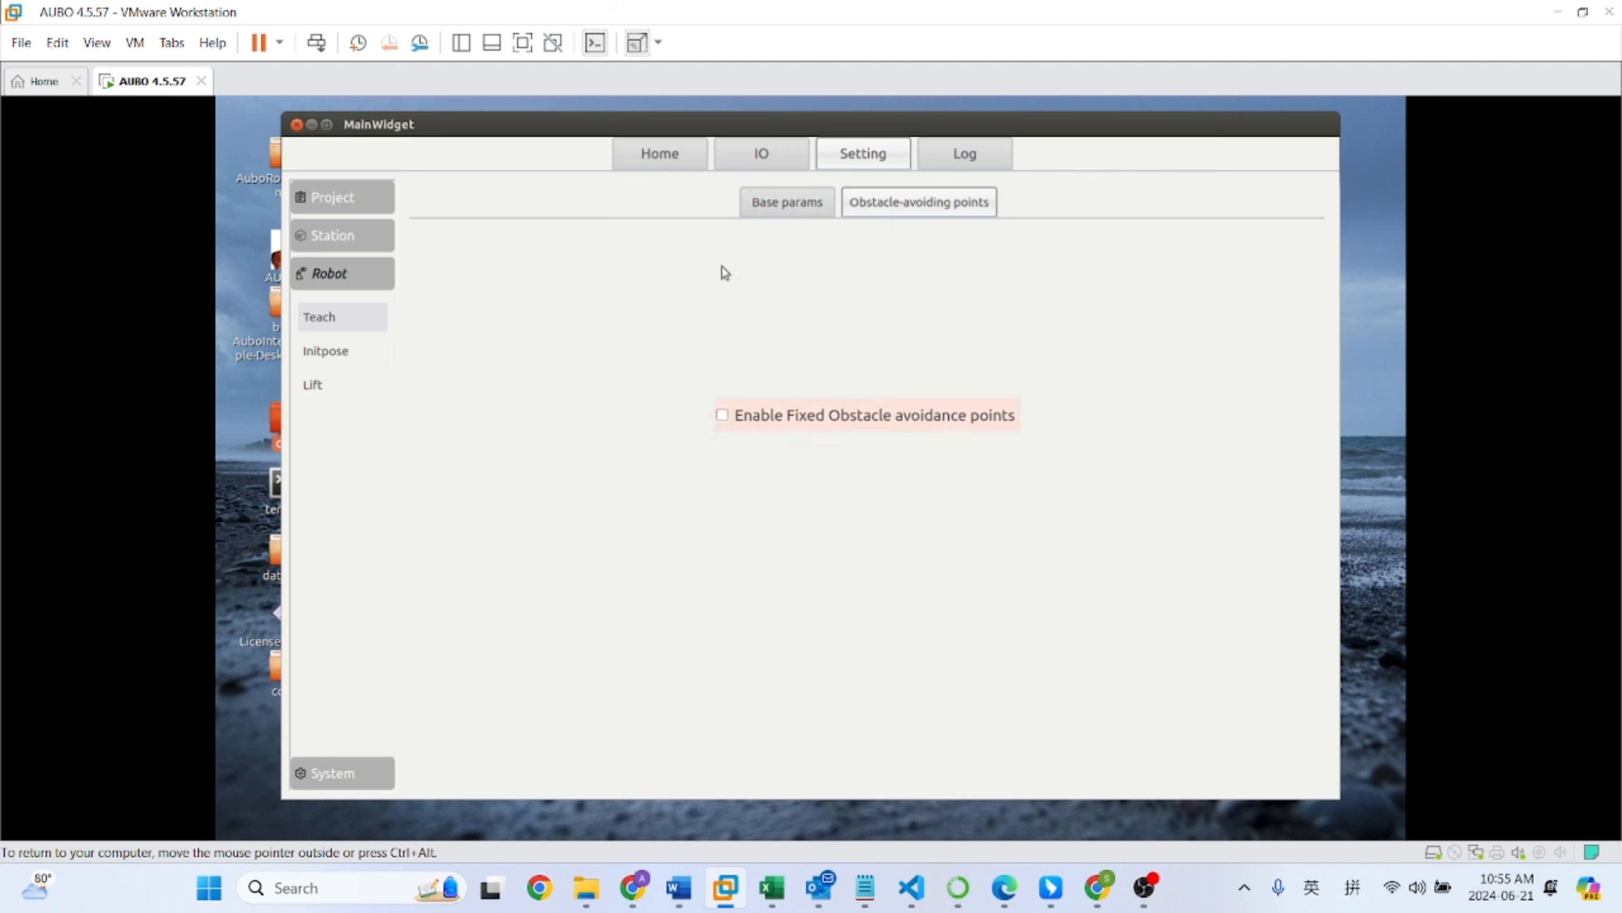
pyautogui.click(764, 207)
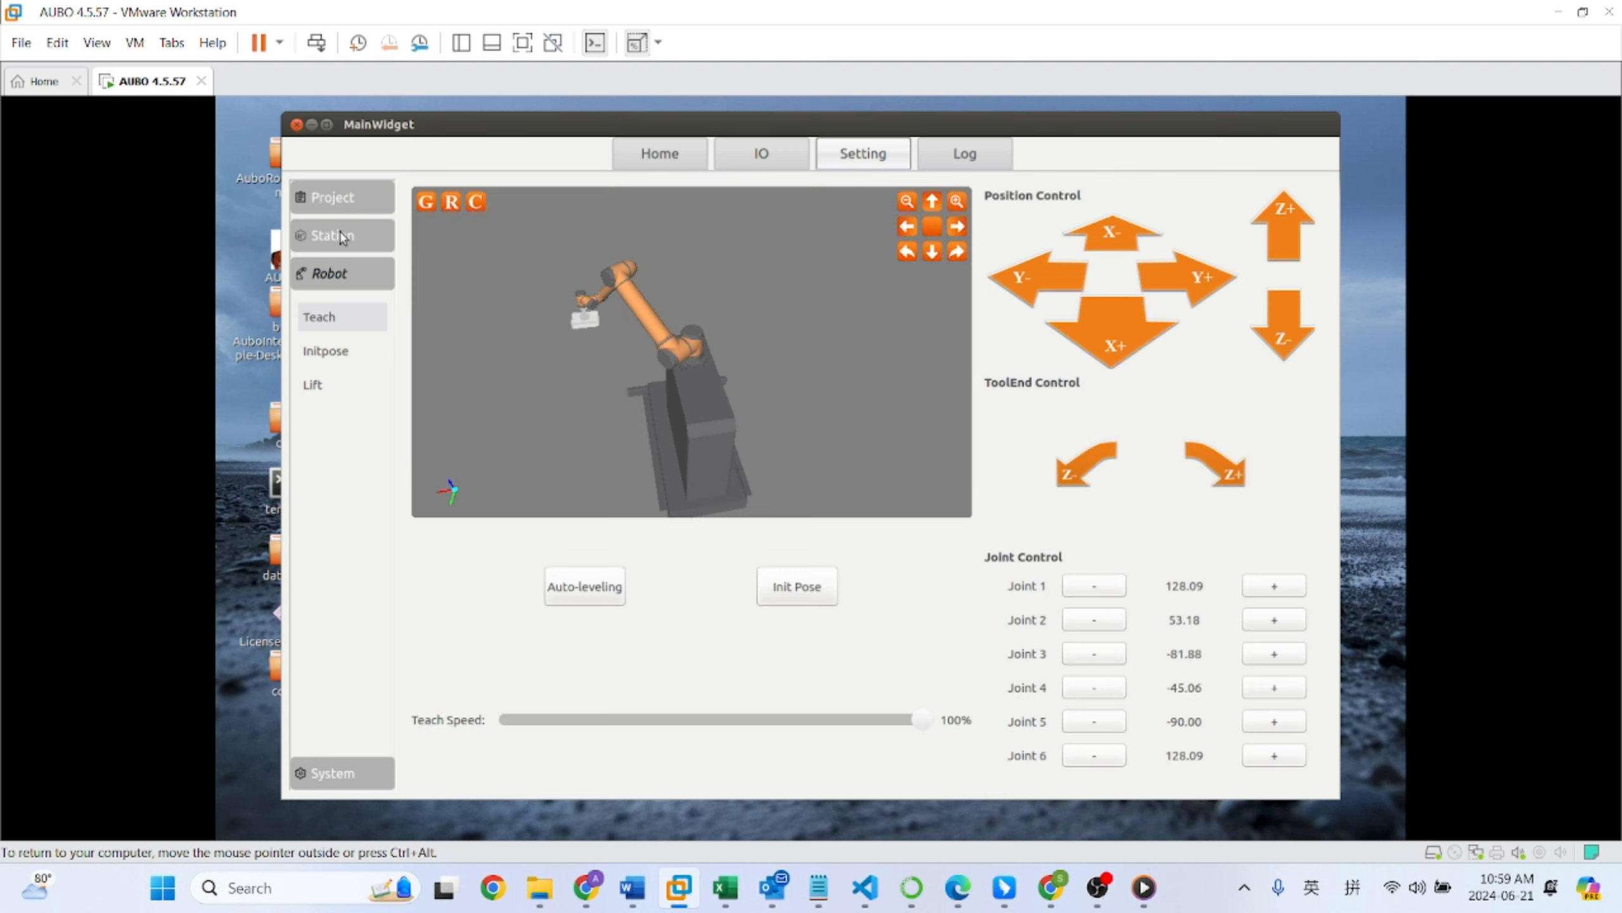
# Step: Open the station's safety settings and review the available collision levels without choosing a new one
pyautogui.click(343, 237)
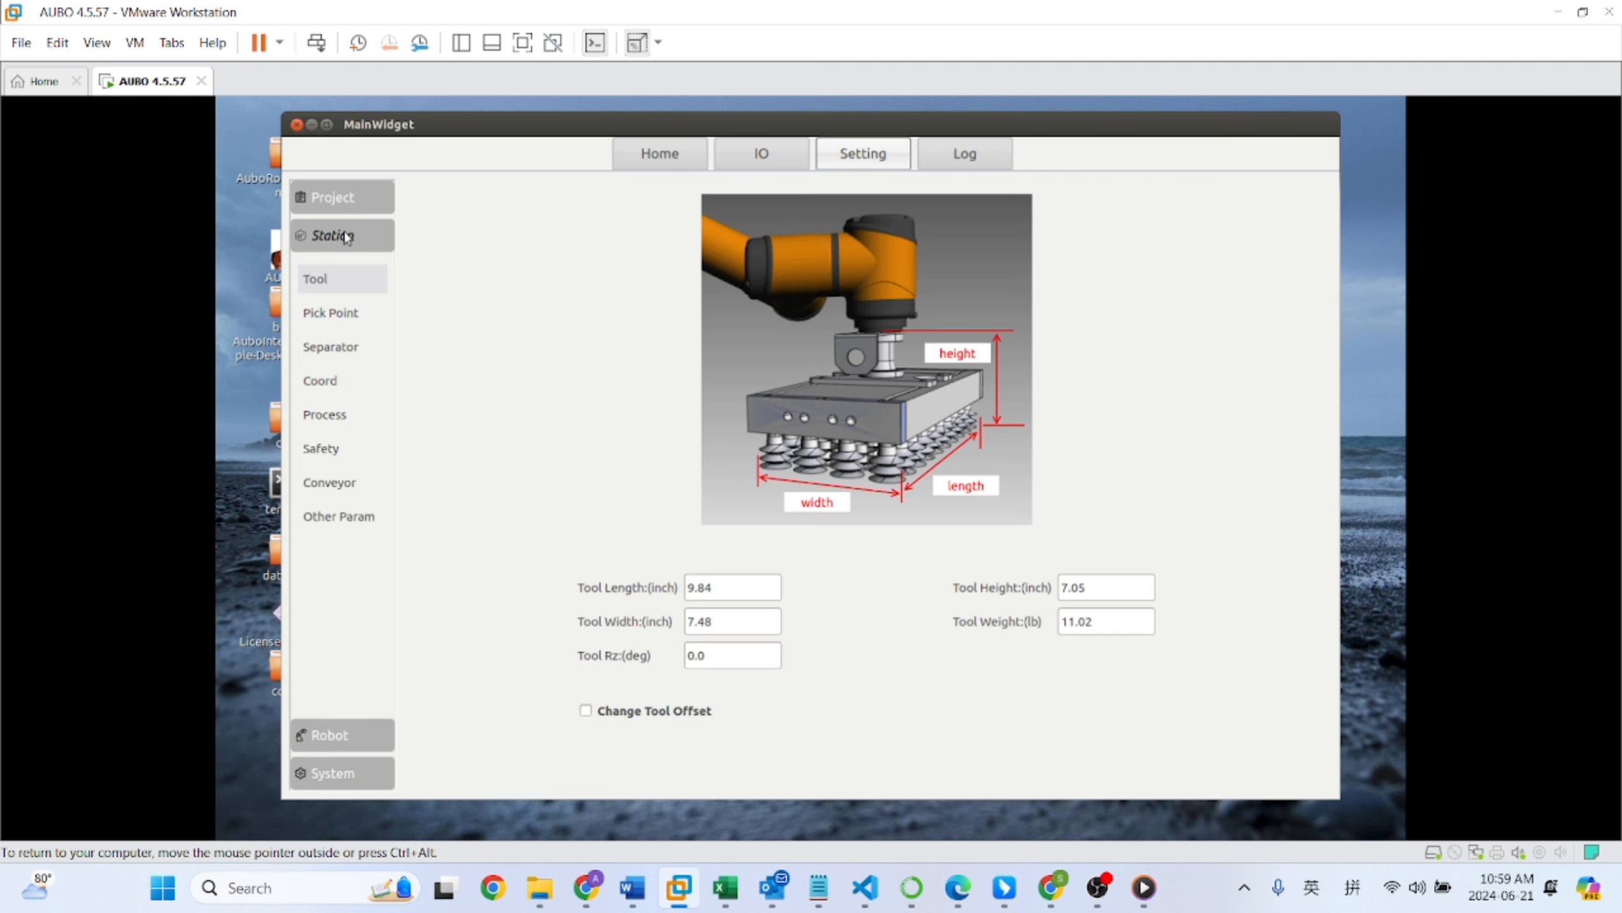
pyautogui.click(345, 455)
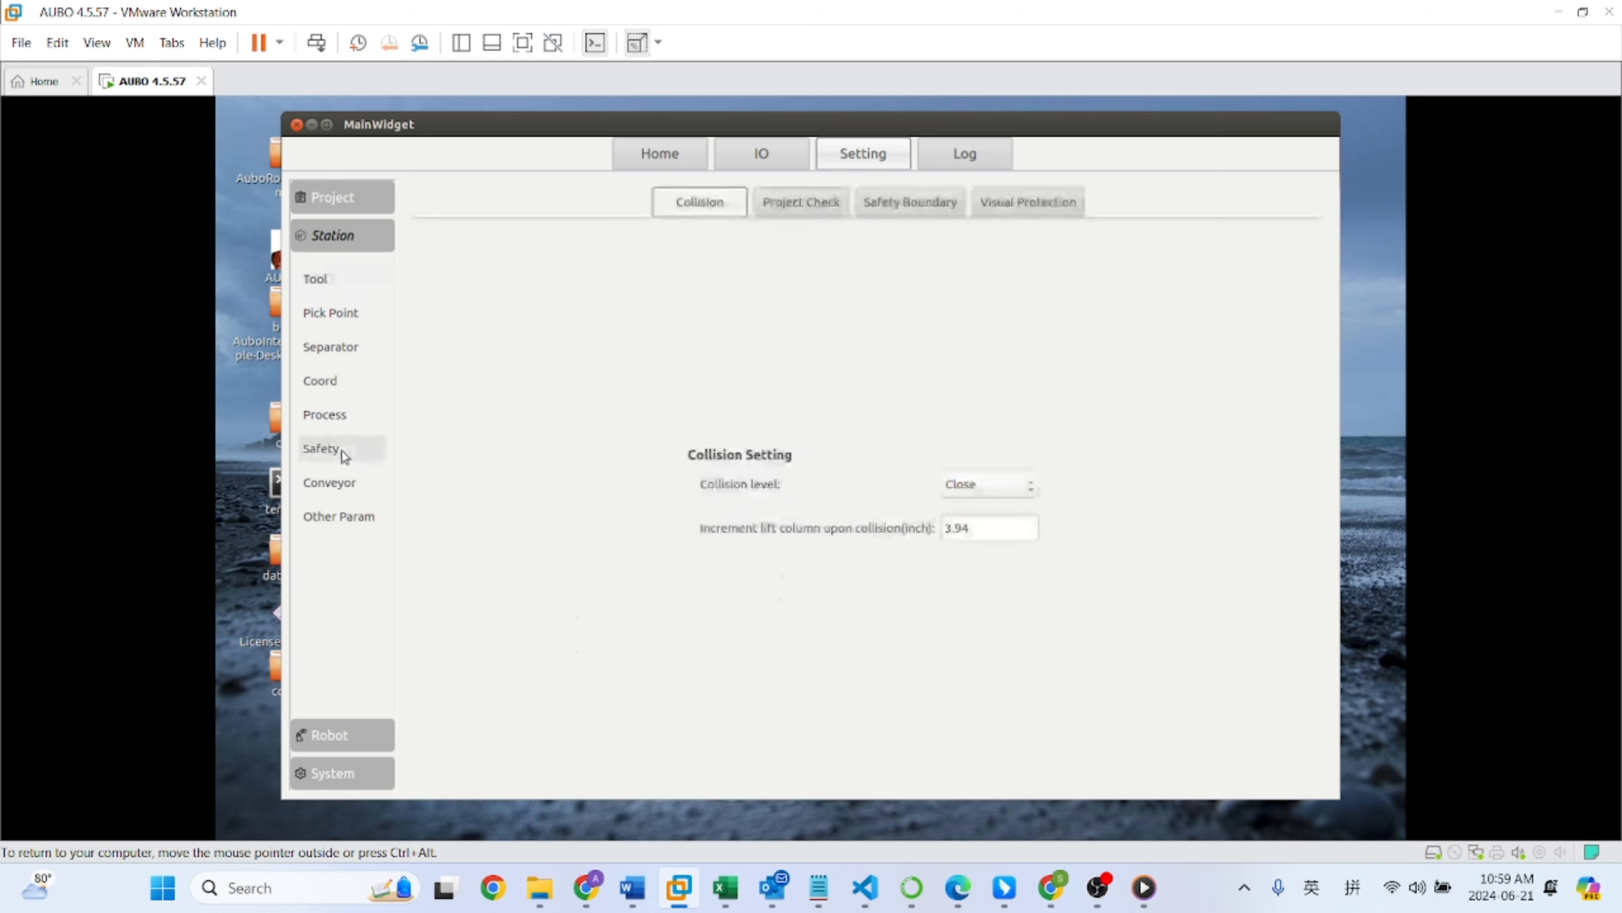
pyautogui.click(1030, 485)
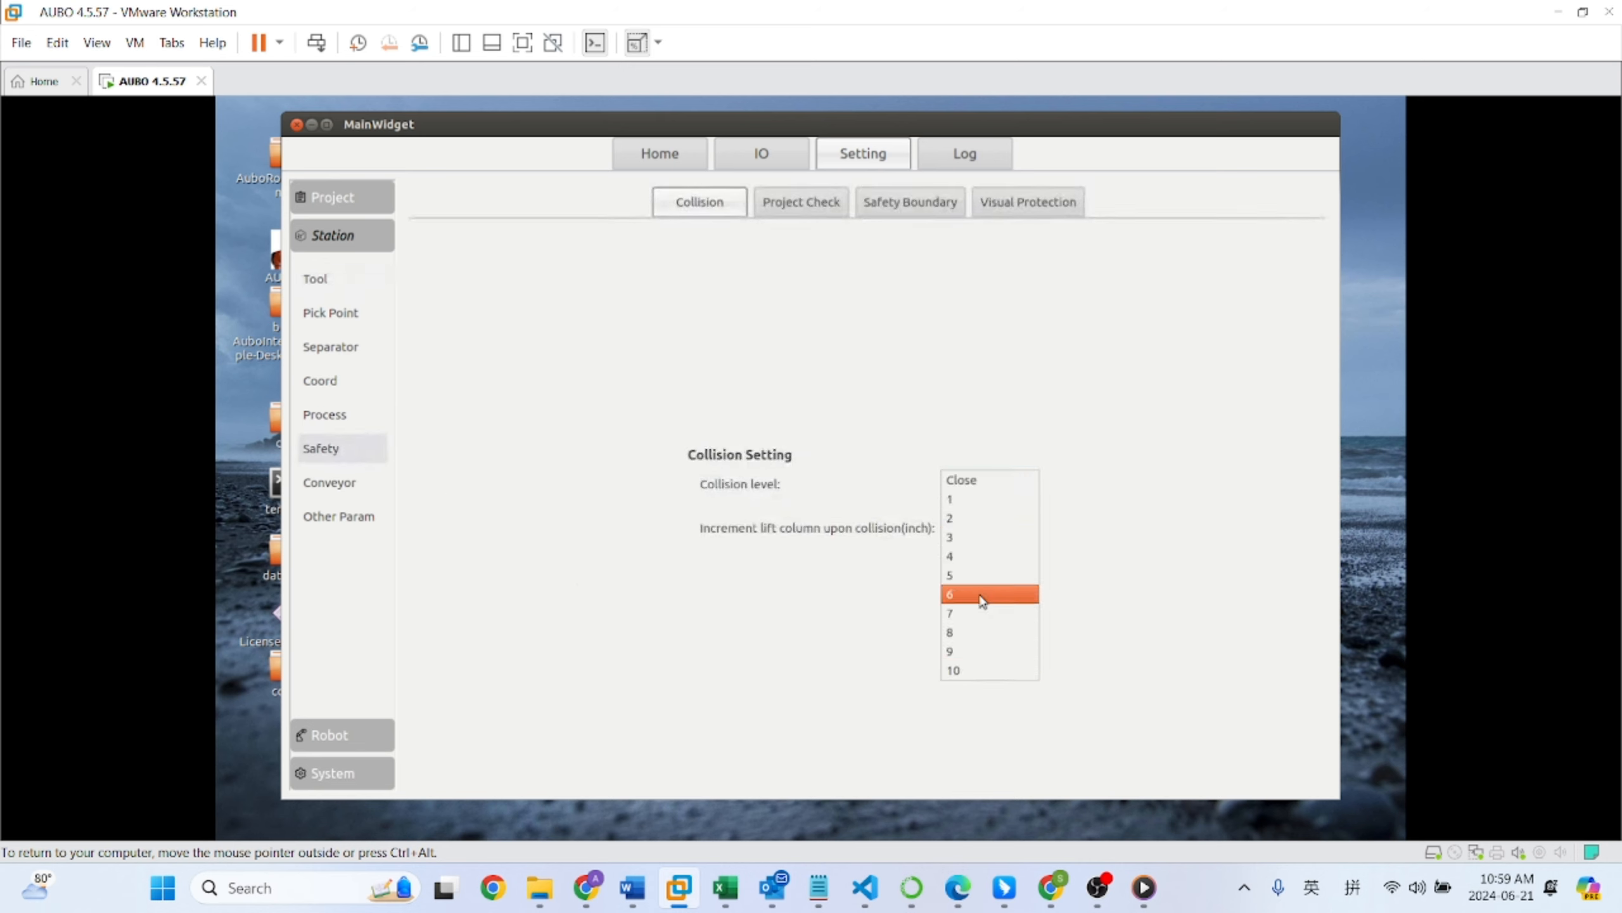
pyautogui.click(1165, 604)
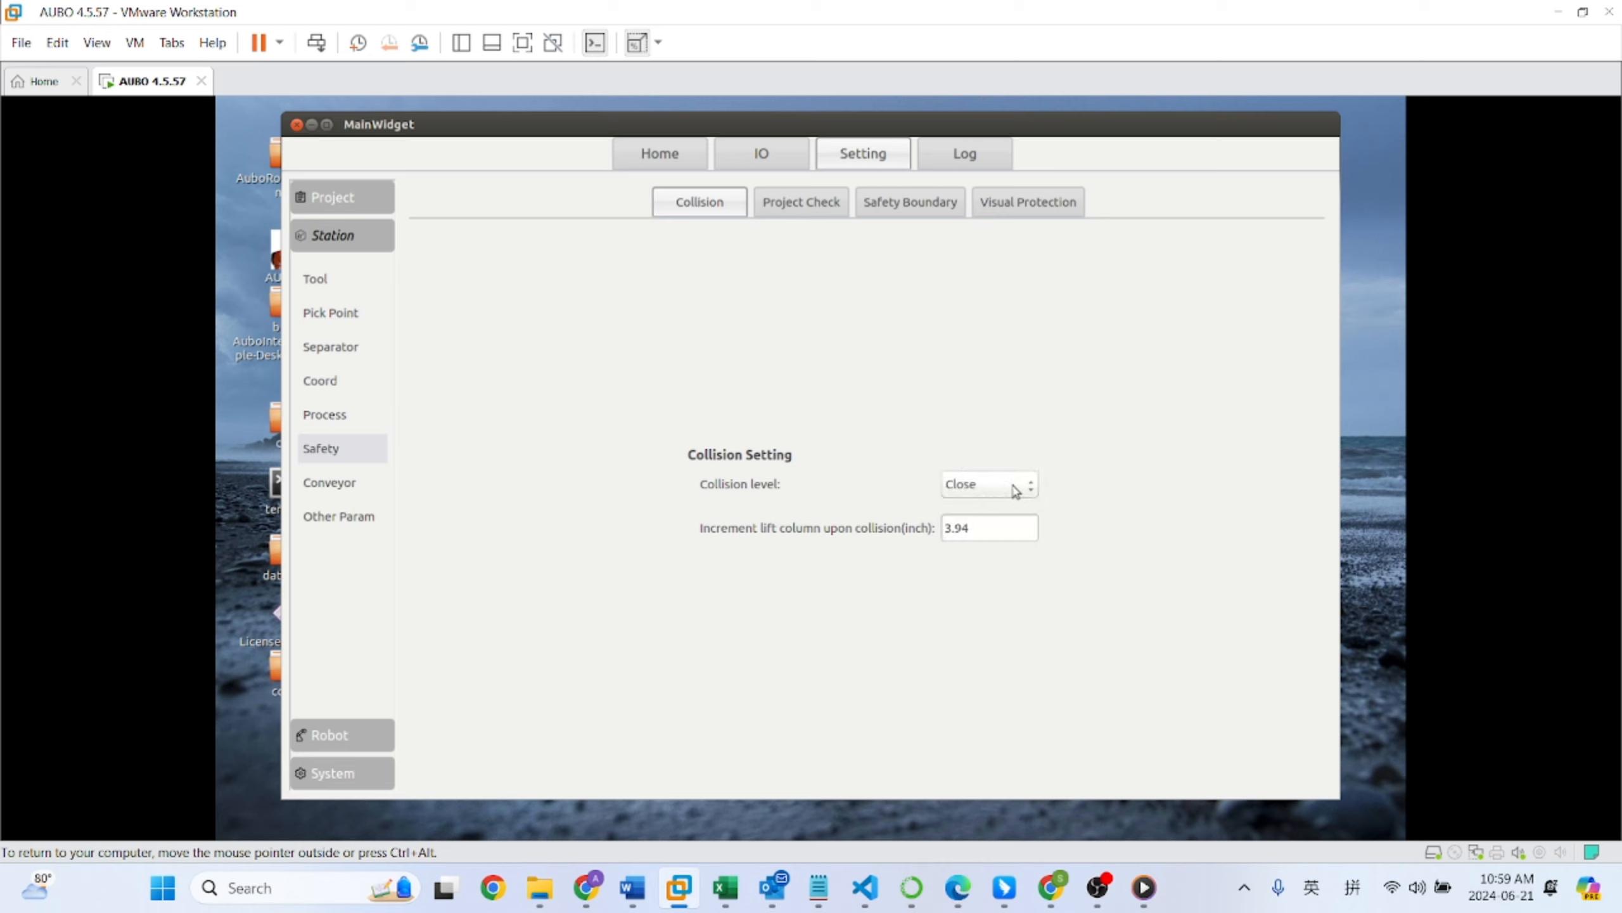
# Step: Review the station's conveyor settings and dimensions and its other parameters
pyautogui.click(345, 488)
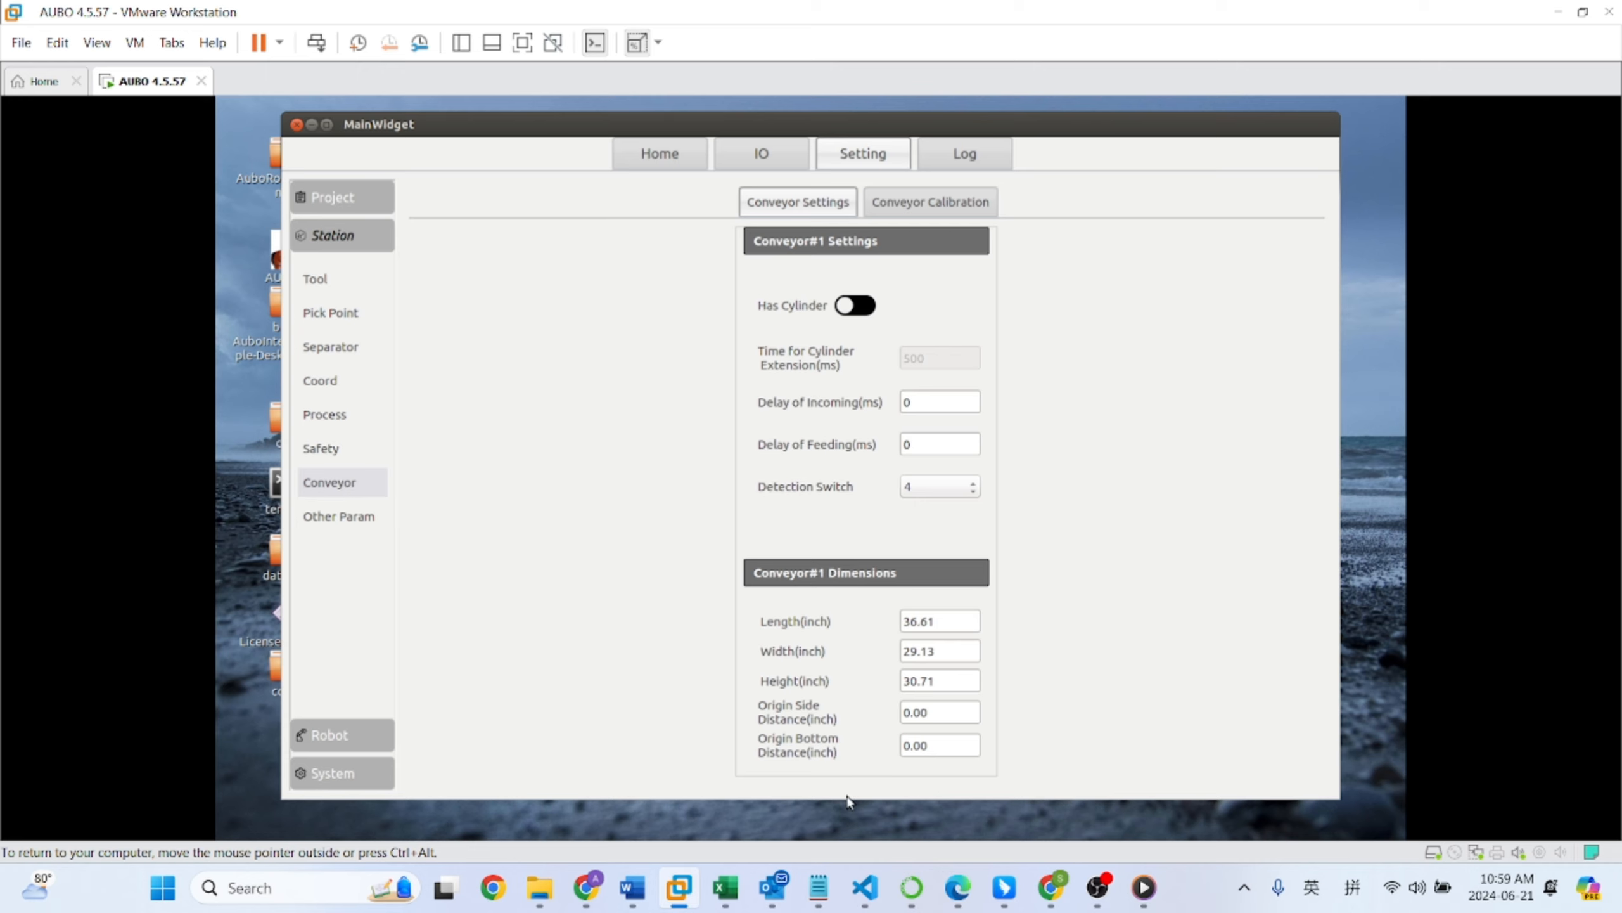
pyautogui.click(357, 519)
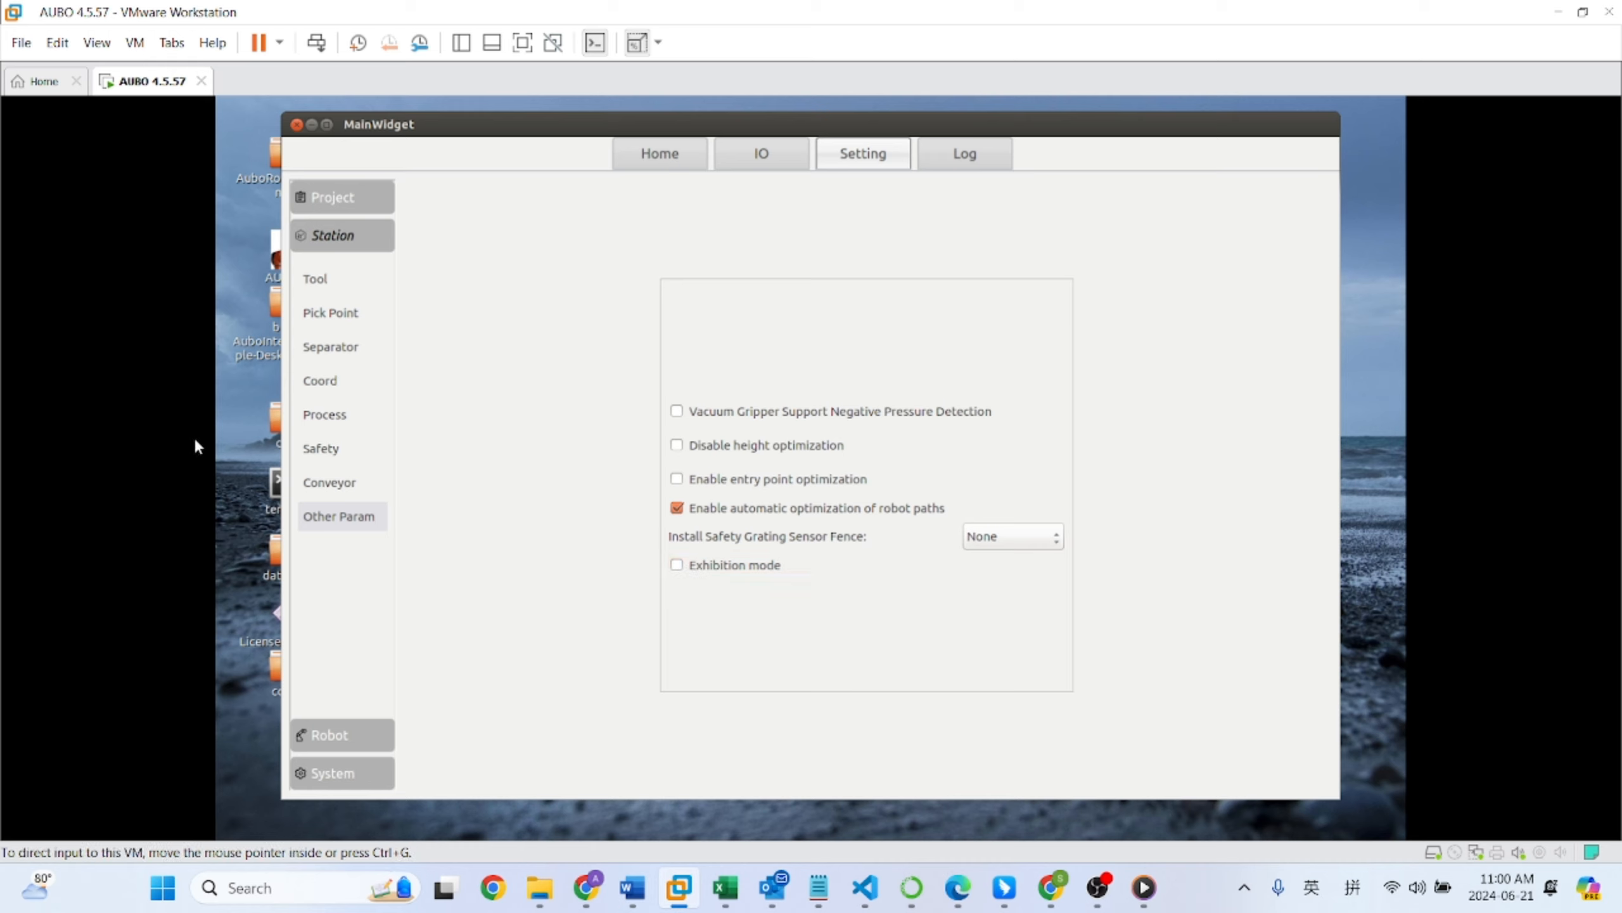
# Step: Open the project settings and look at the project usage page and the list for viewing saved projects
pyautogui.click(350, 200)
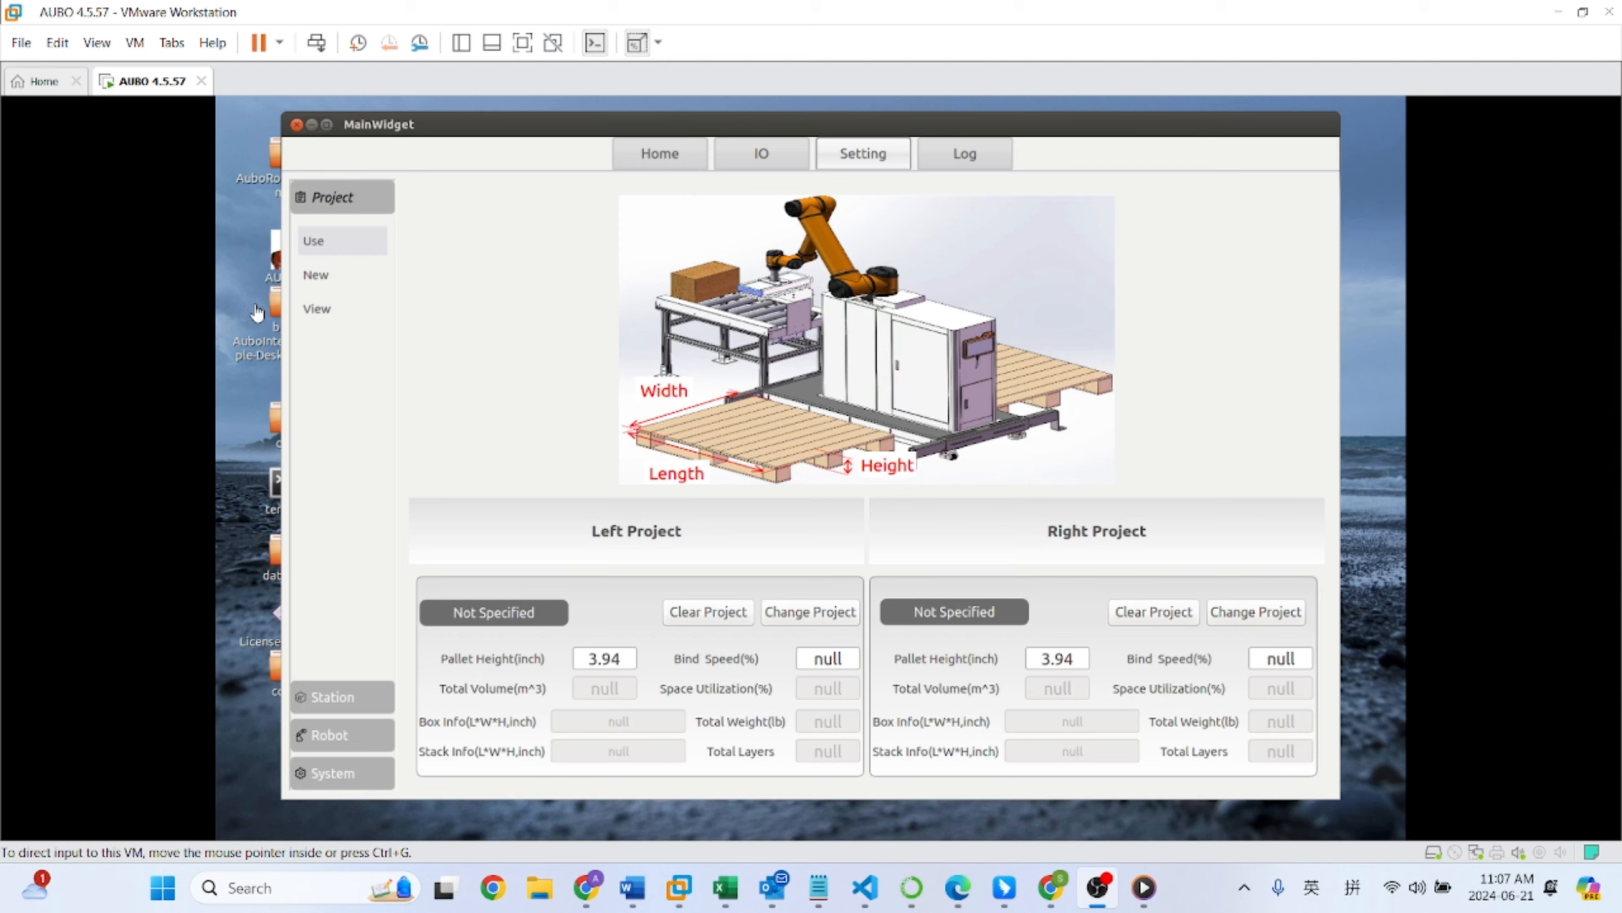
pyautogui.click(339, 318)
pyautogui.click(328, 313)
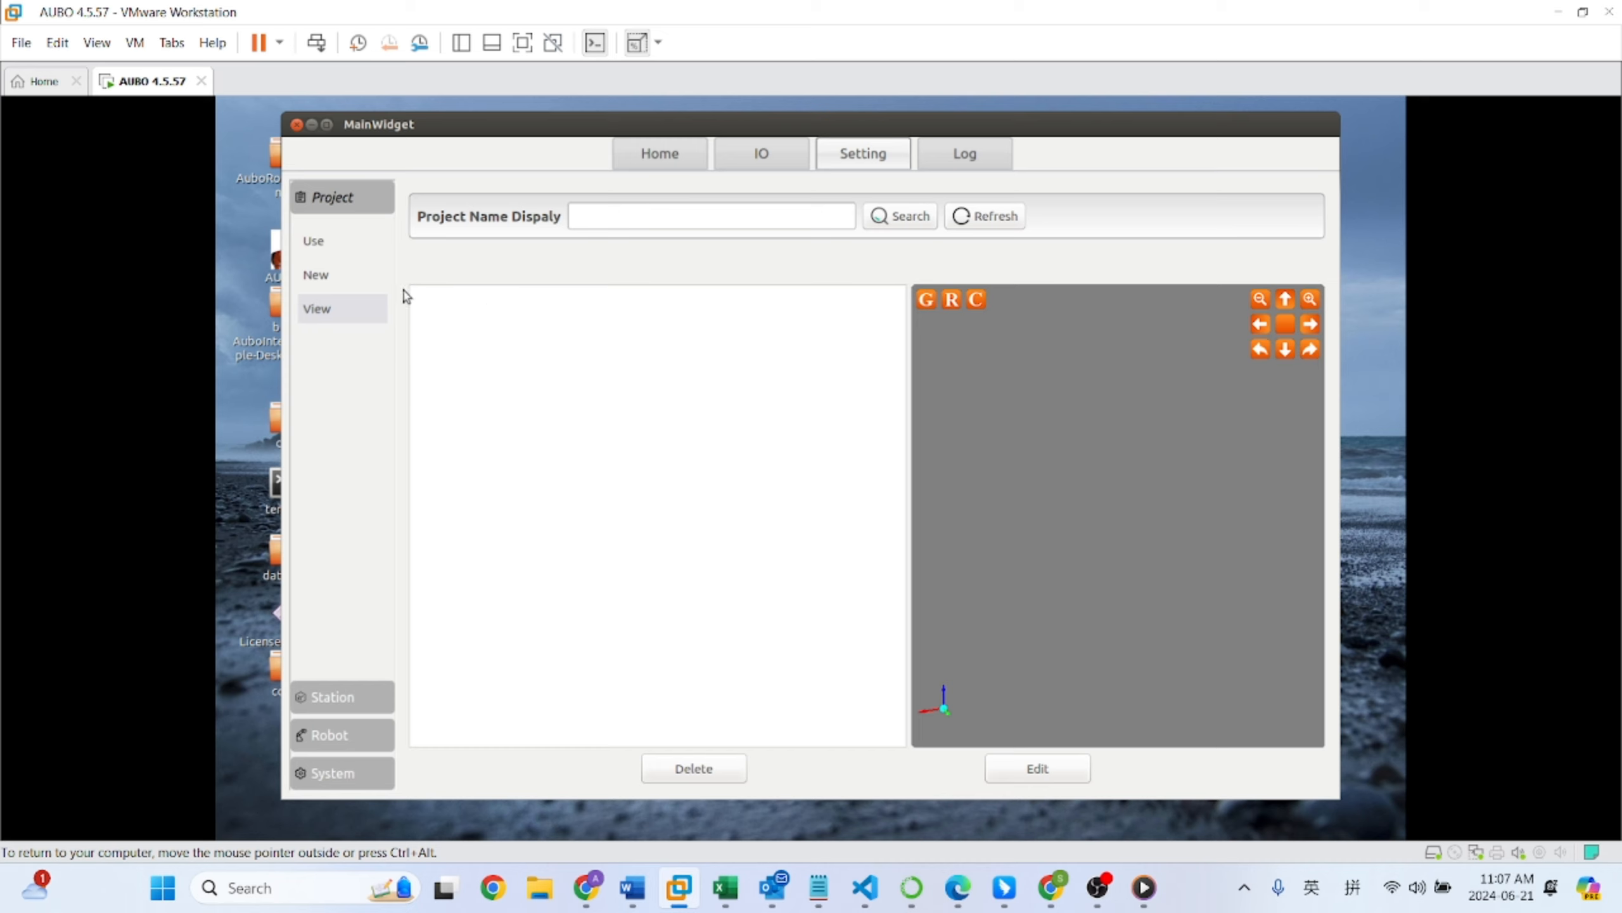
# Step: Start a new project, look through the standard pallet sizes and continue with the default pallet dimensions
pyautogui.click(323, 283)
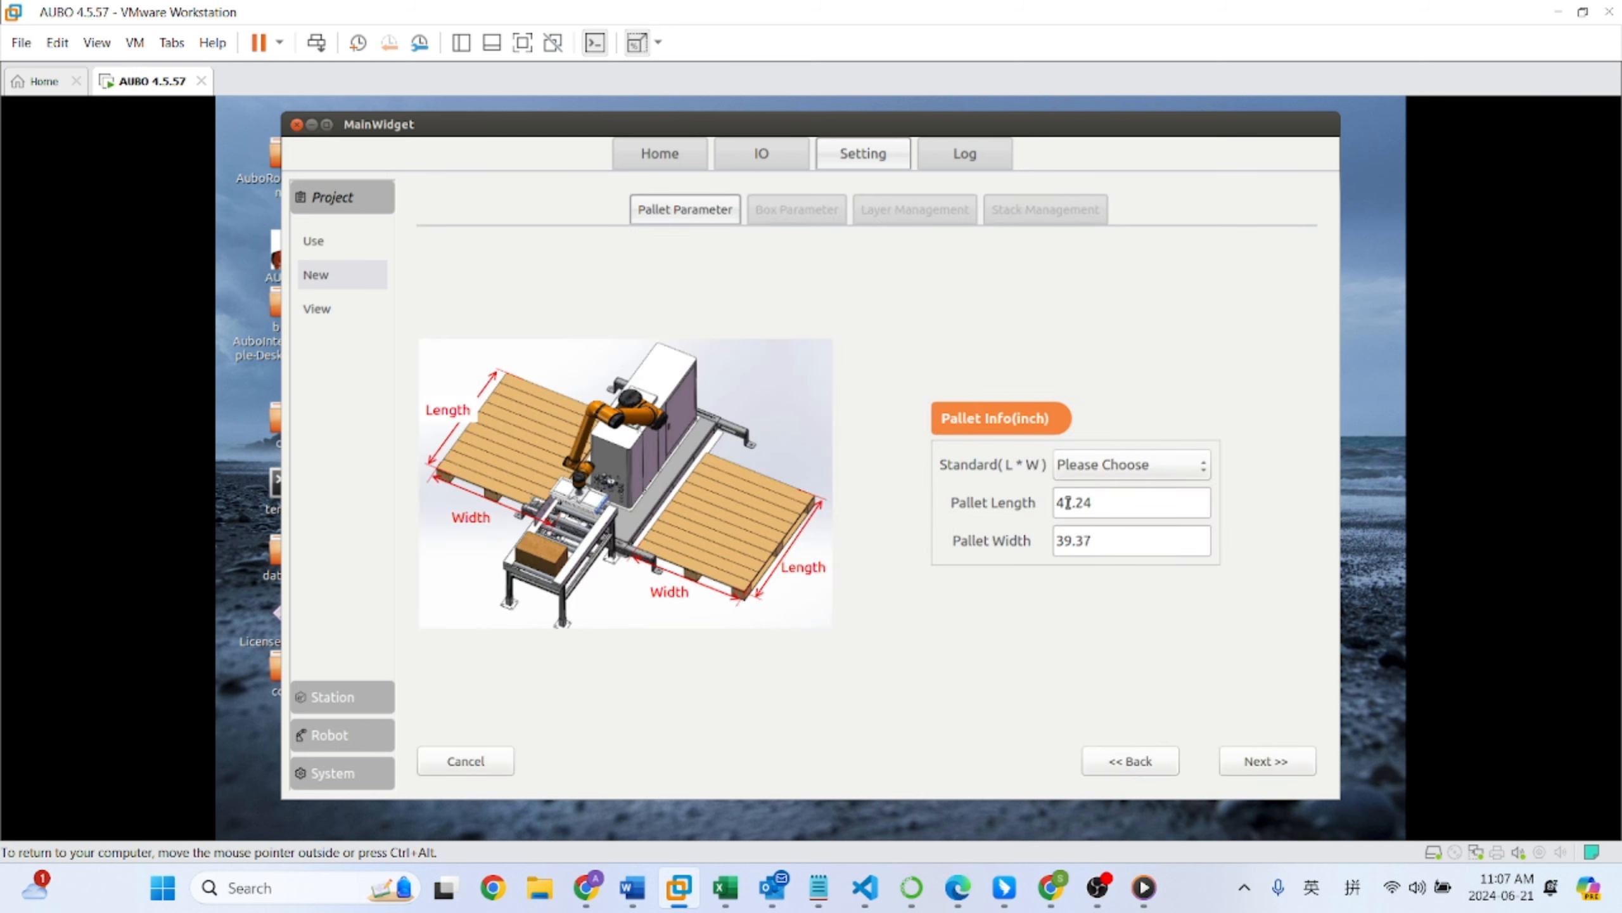
pyautogui.moveTo(1124, 502); pyautogui.dragTo(1038, 500)
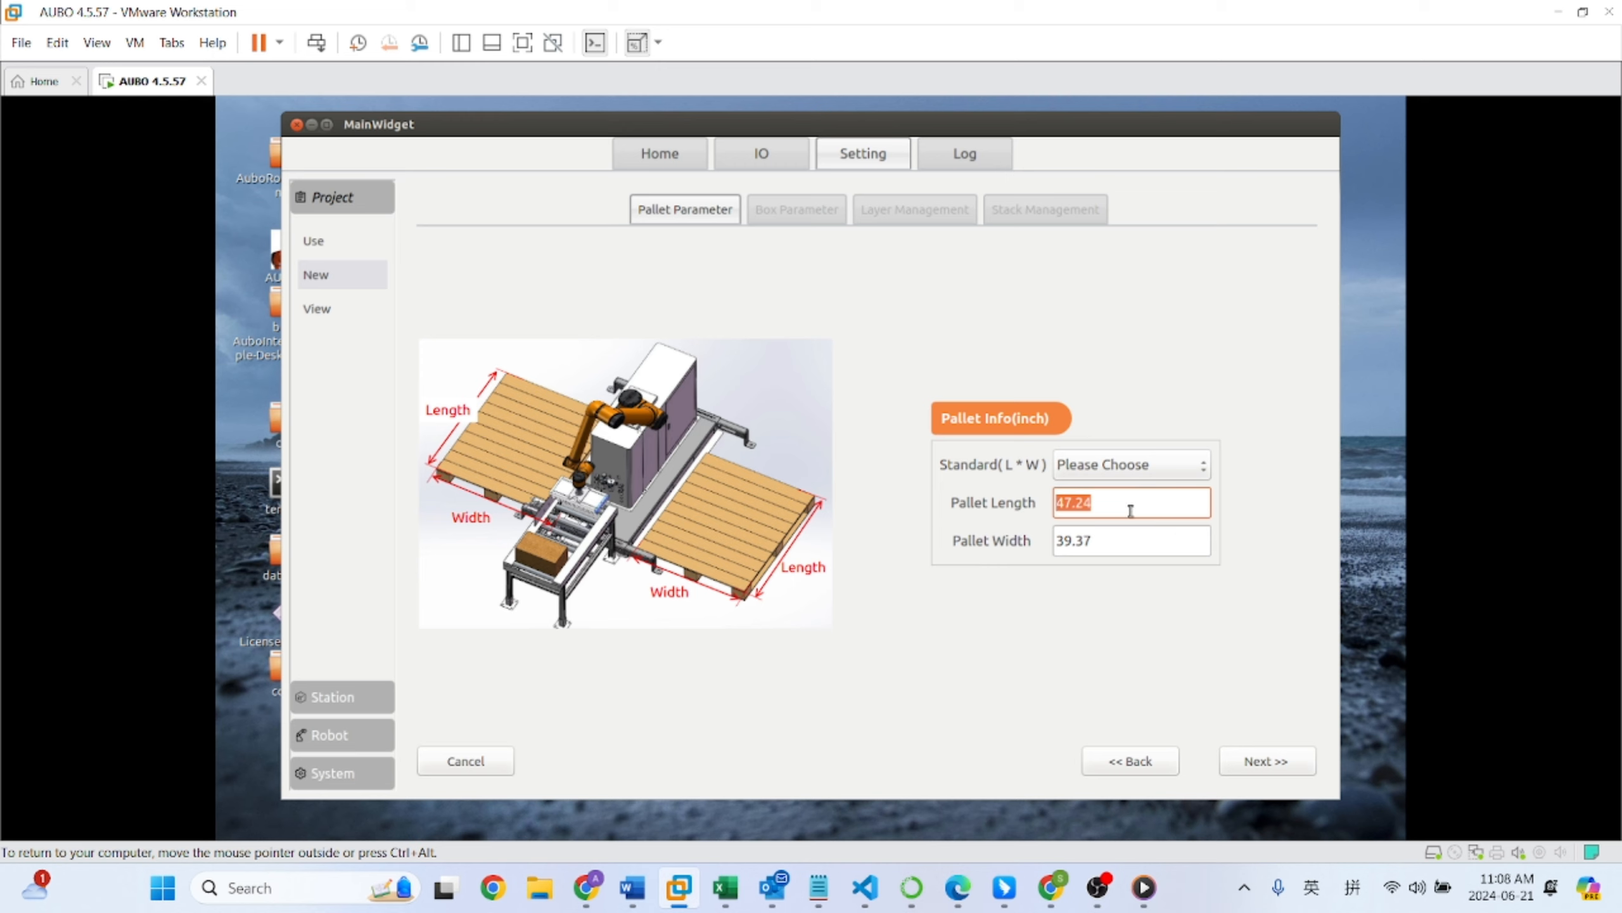
pyautogui.click(1125, 474)
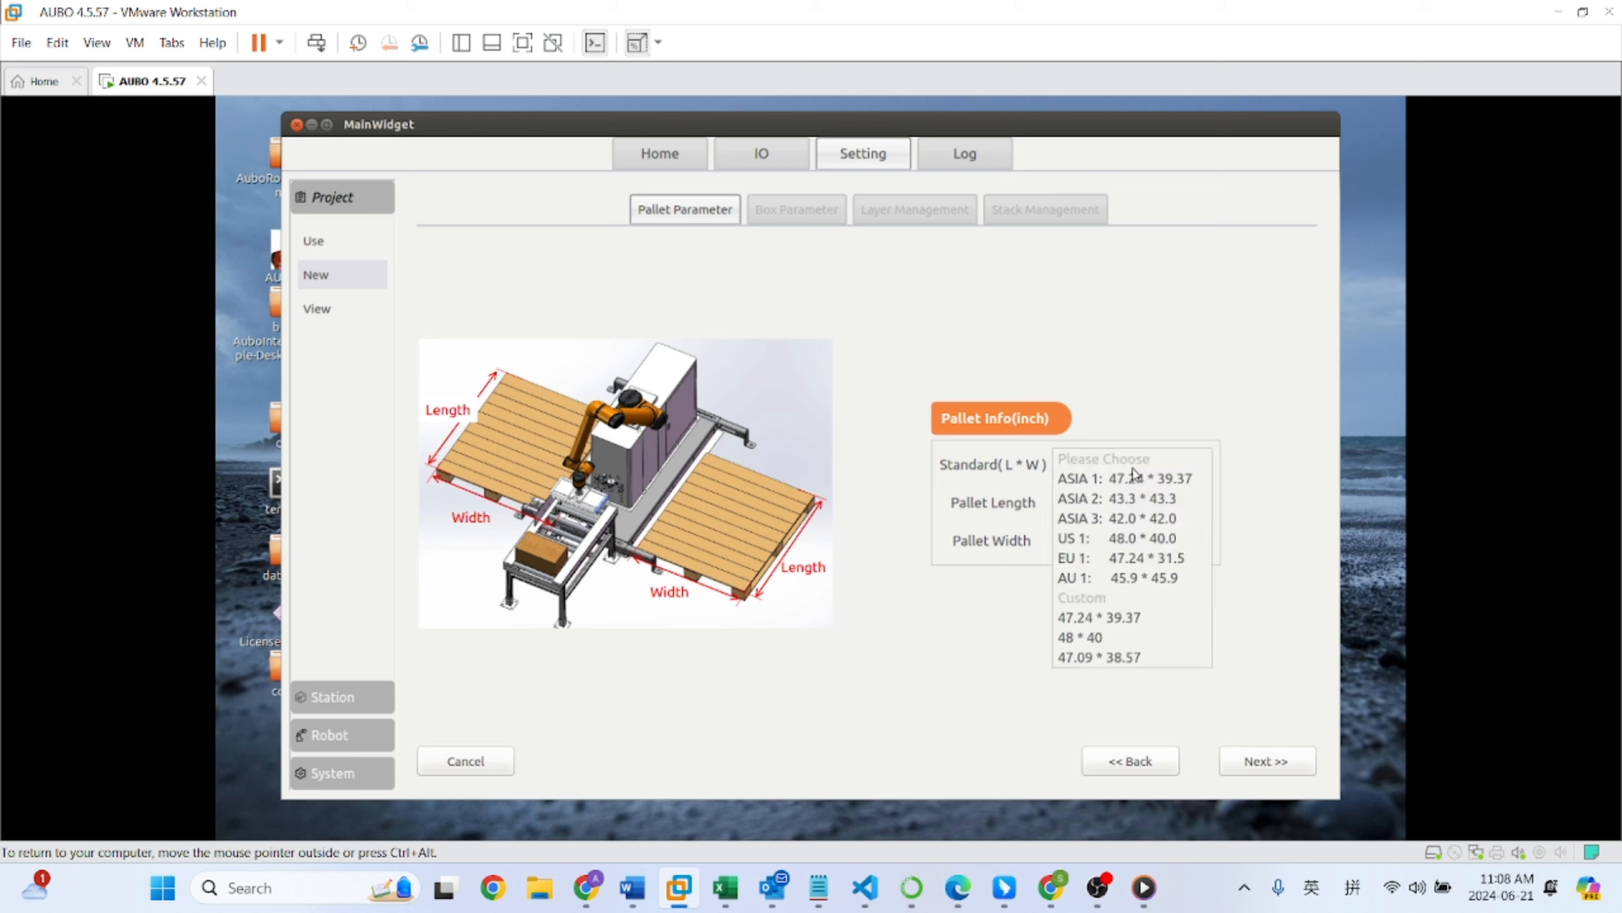
pyautogui.click(1137, 440)
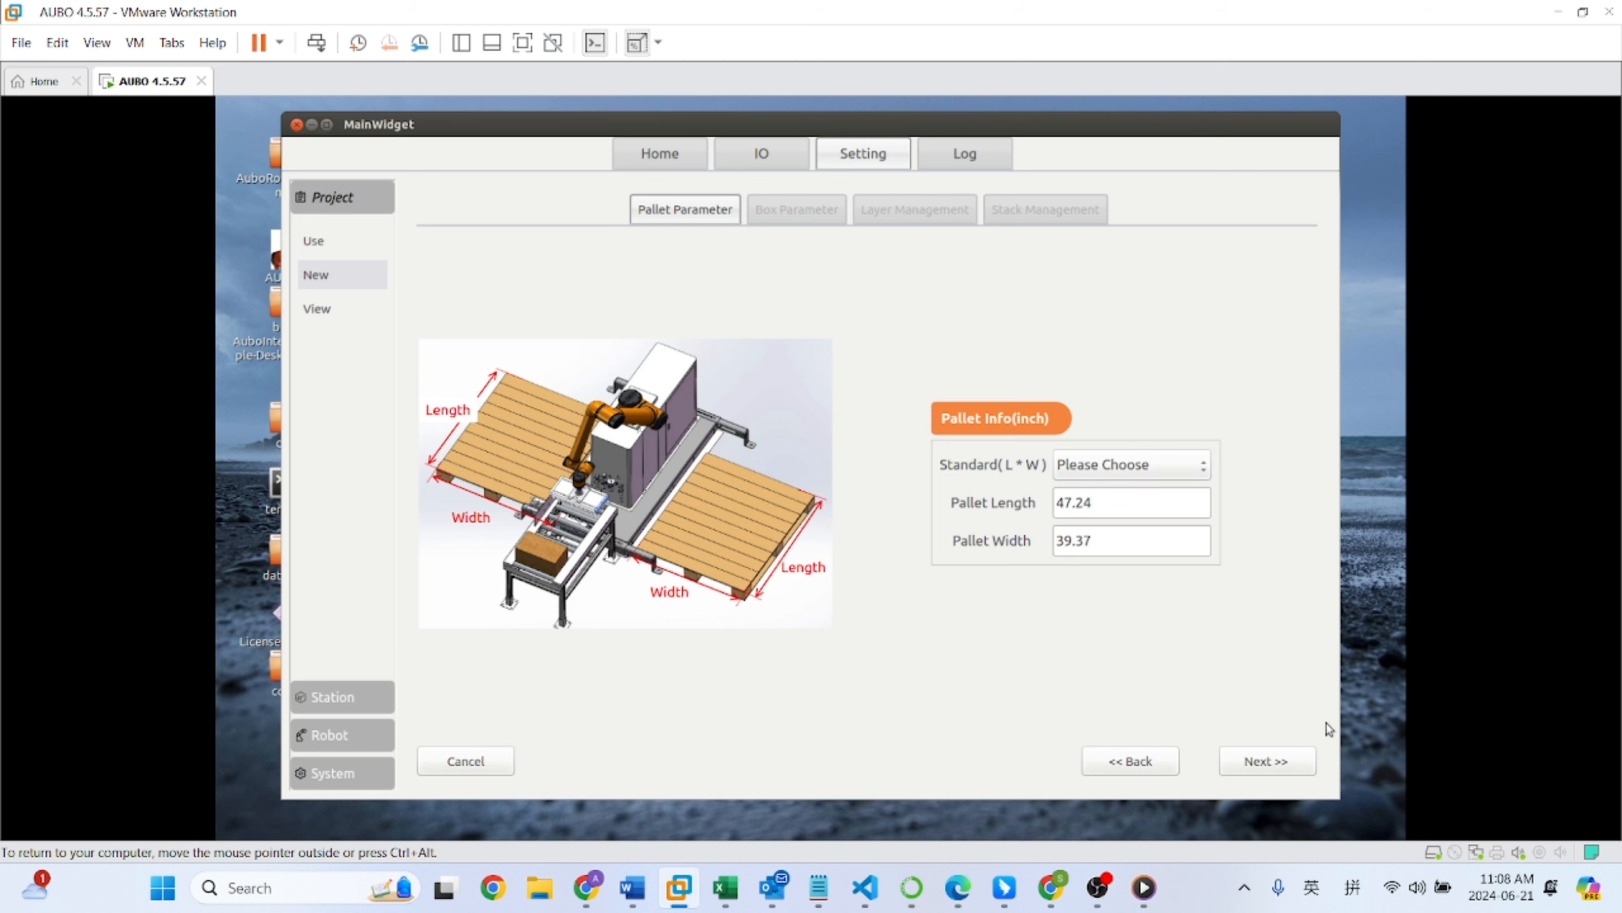
pyautogui.click(1267, 762)
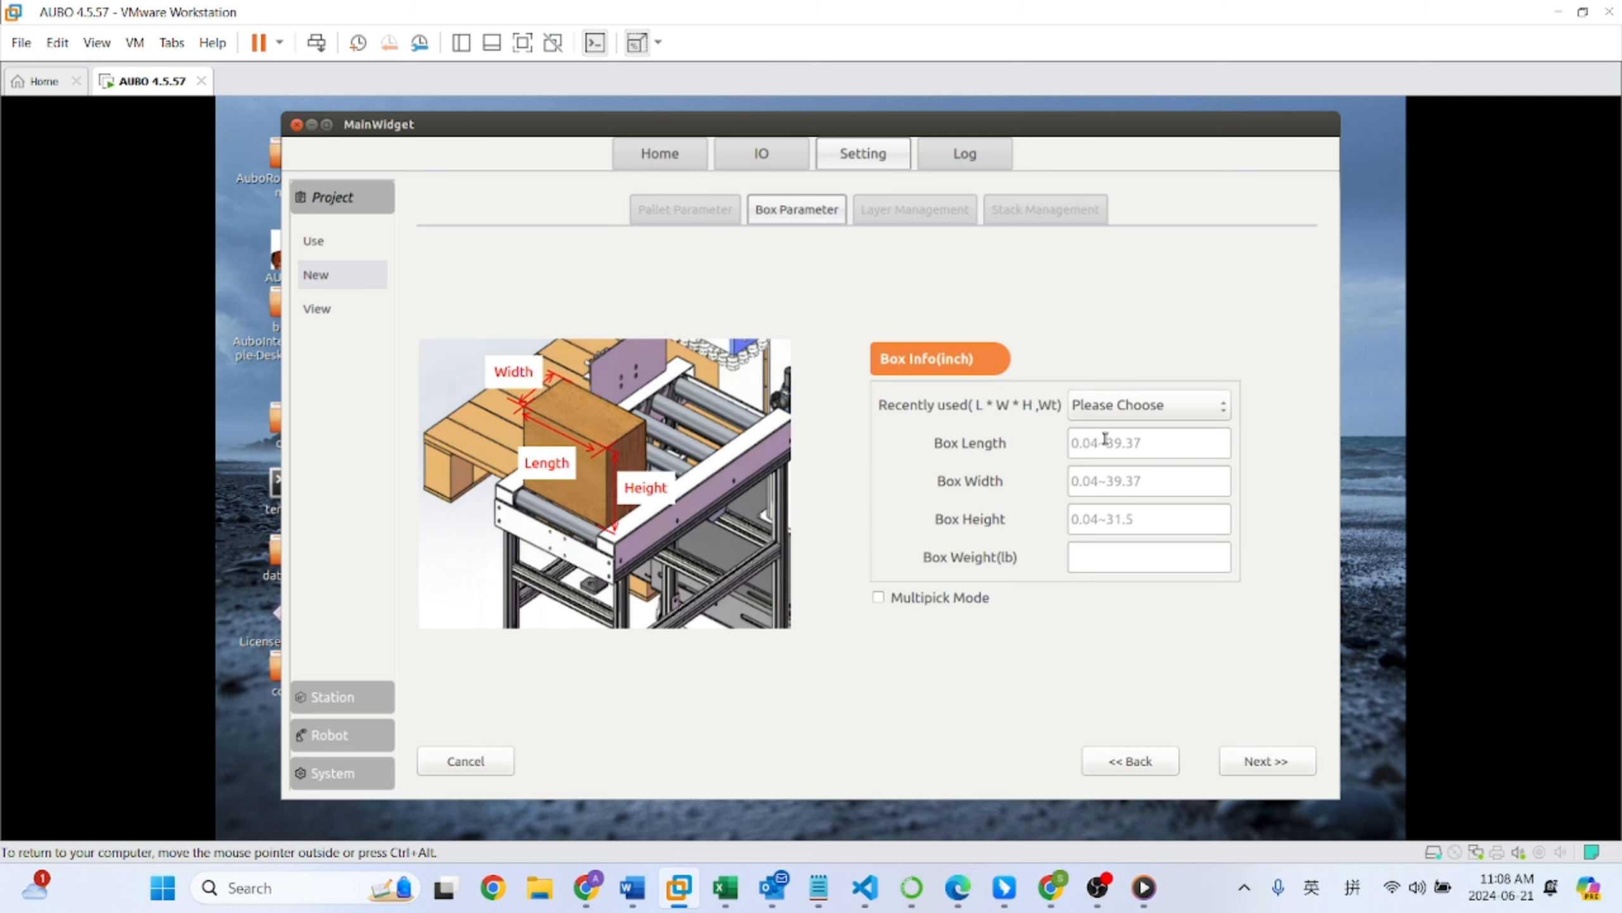
# Step: Enter the box parameters with length 10, width 12, height 8 and weight 10 lb, and continue to layer management
pyautogui.click(1133, 444)
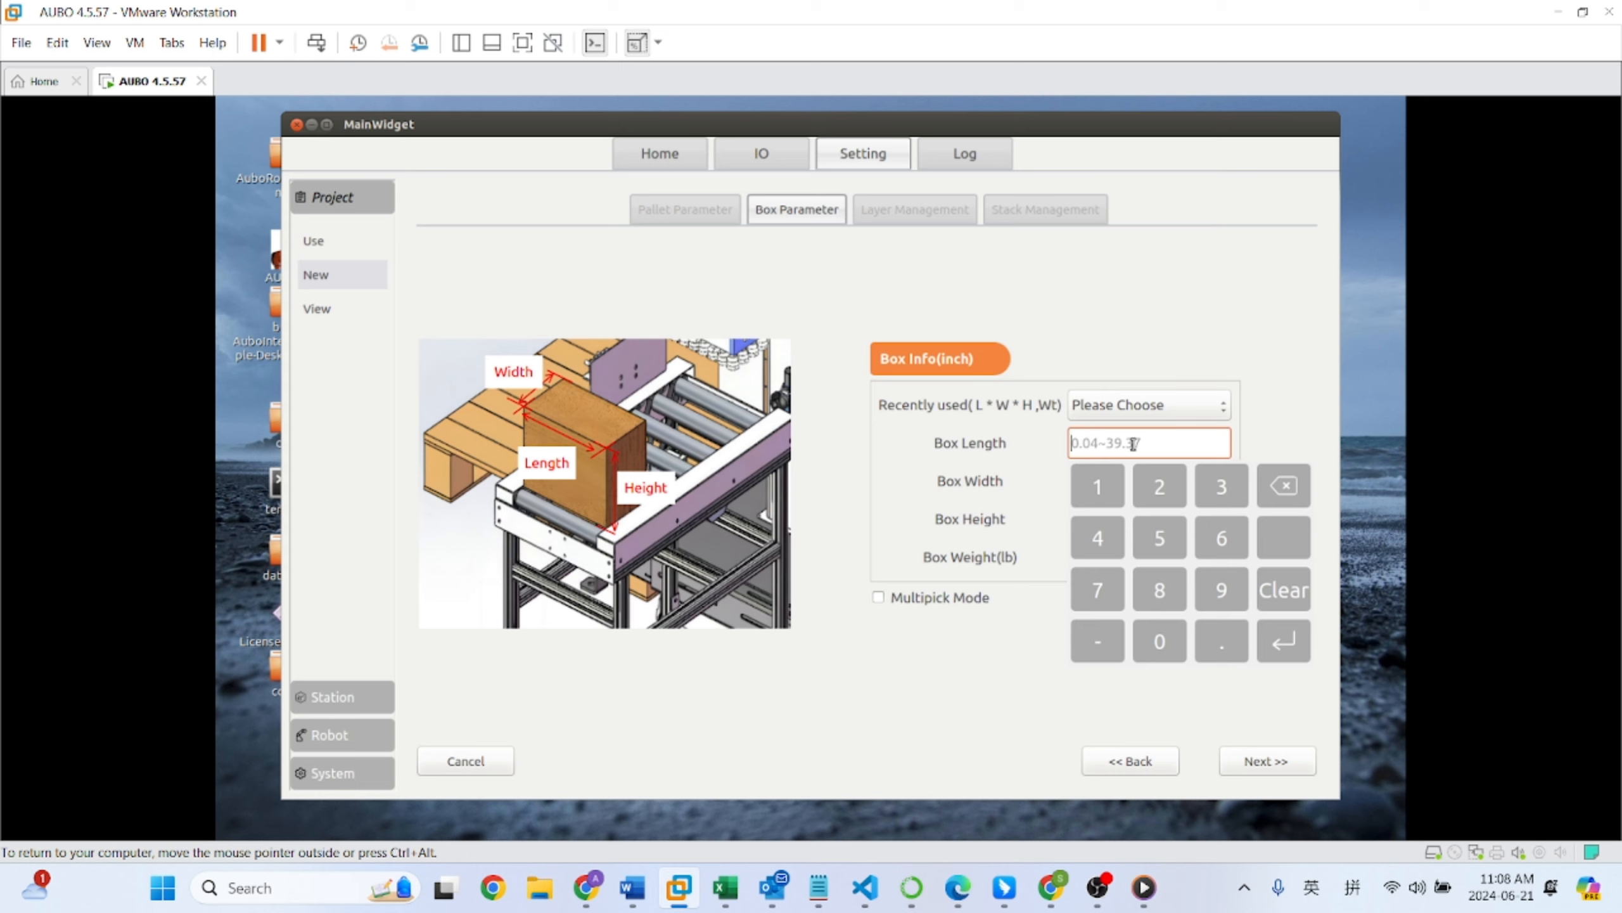
pyautogui.write('10')
pyautogui.click(1101, 476)
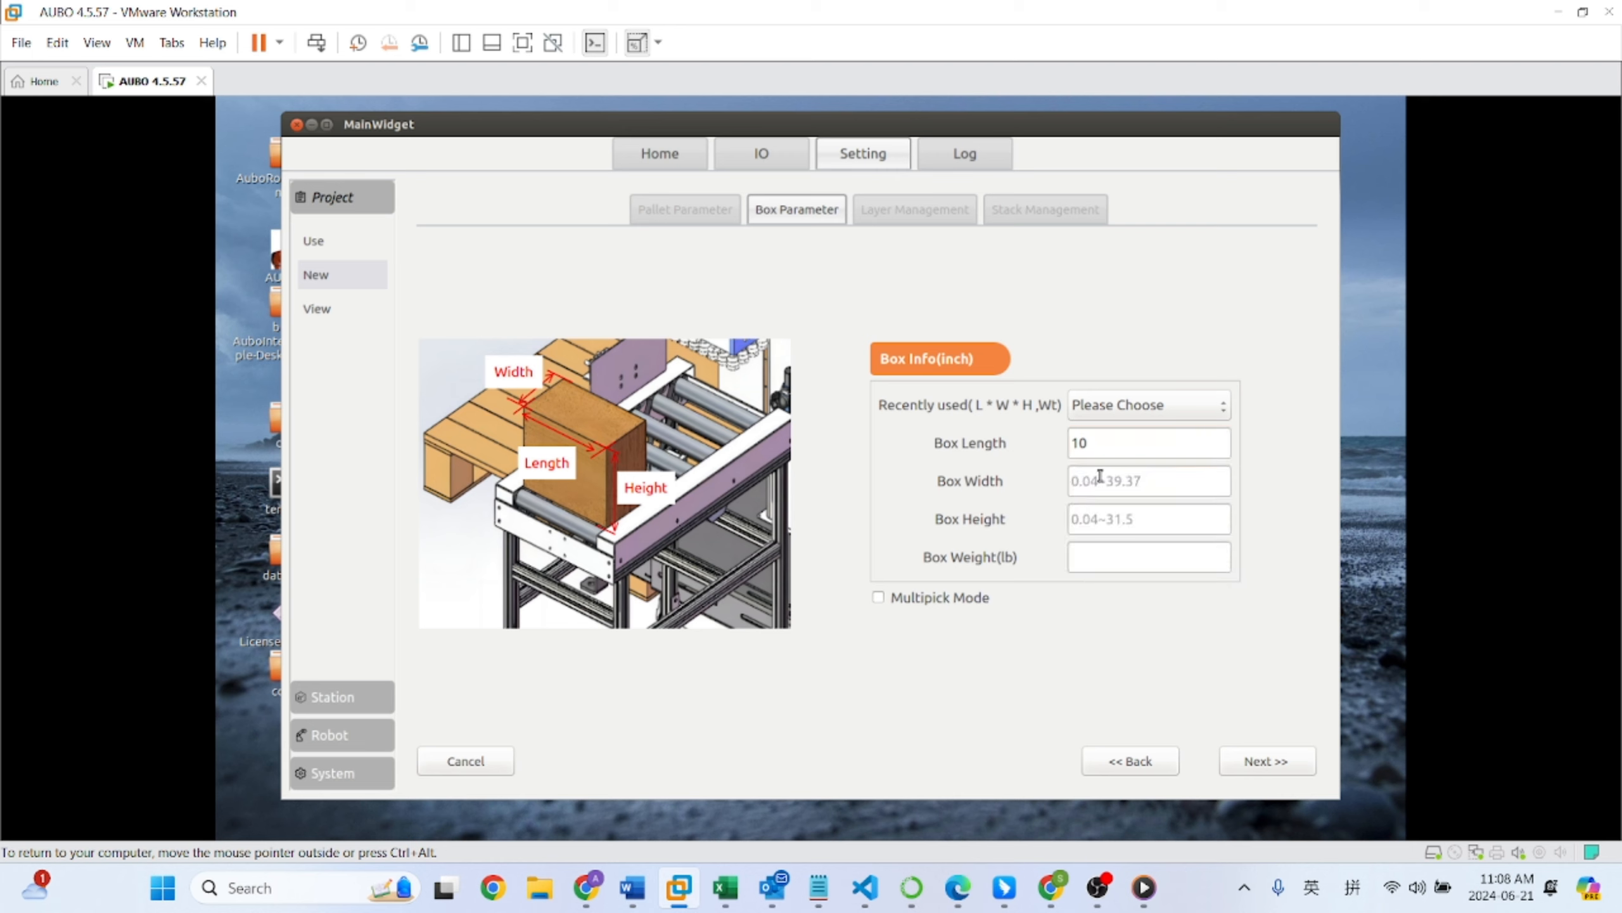
pyautogui.write('12')
pyautogui.click(1093, 516)
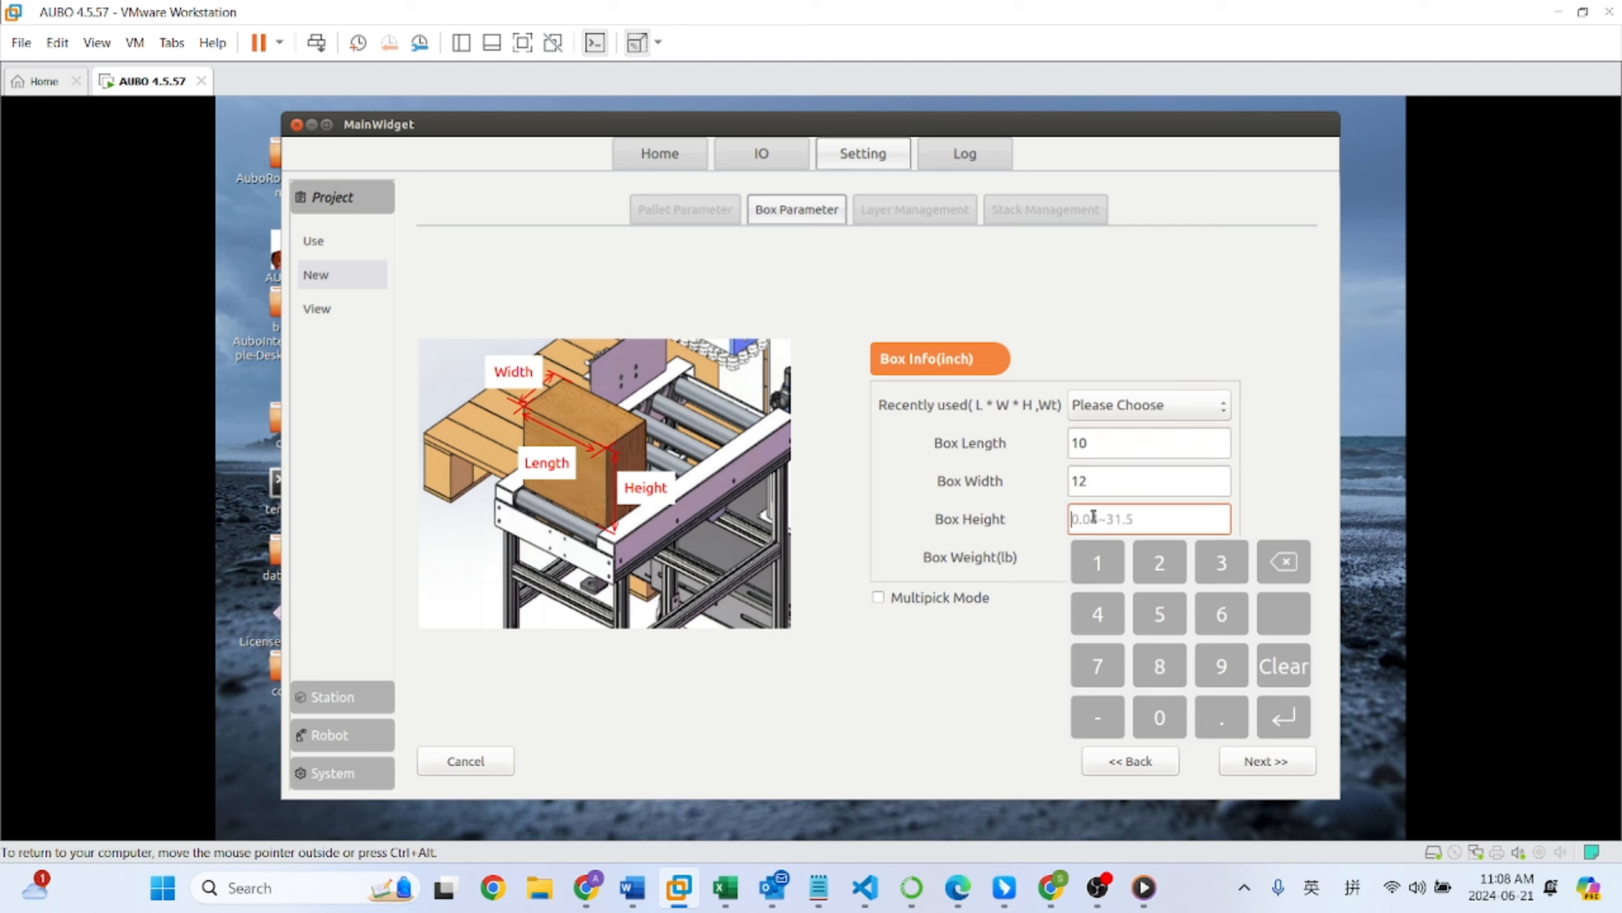
pyautogui.write('8')
pyautogui.click(1106, 553)
pyautogui.write('10')
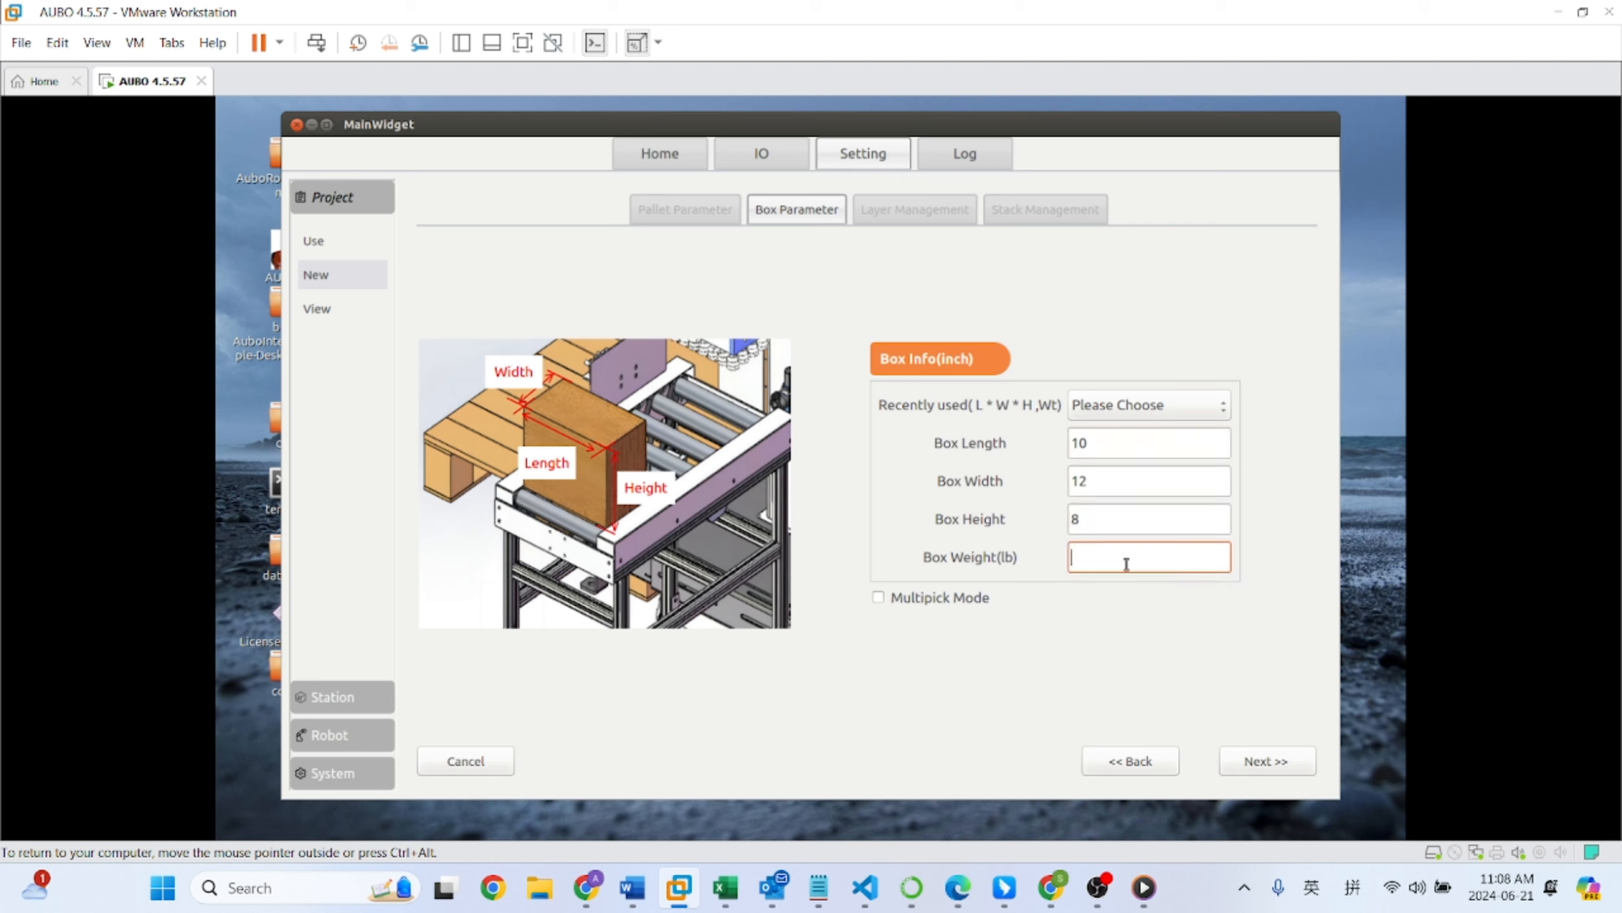
pyautogui.click(990, 664)
pyautogui.click(1265, 763)
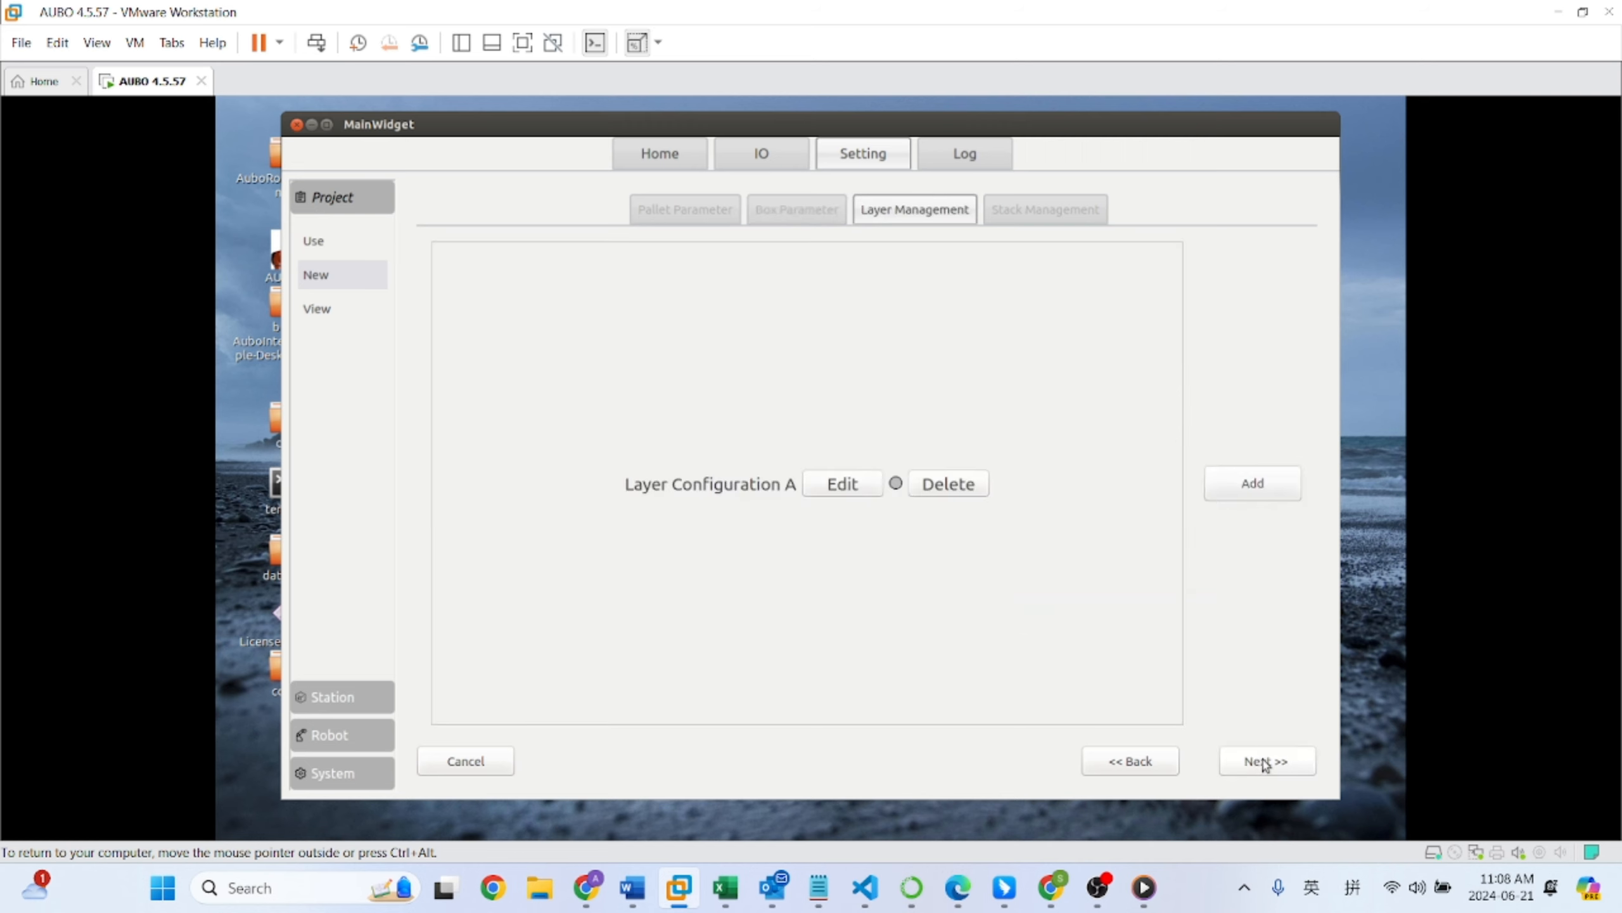
# Step: Edit Layer Configuration A and generate its layer patterns for the right pallet side
pyautogui.click(842, 485)
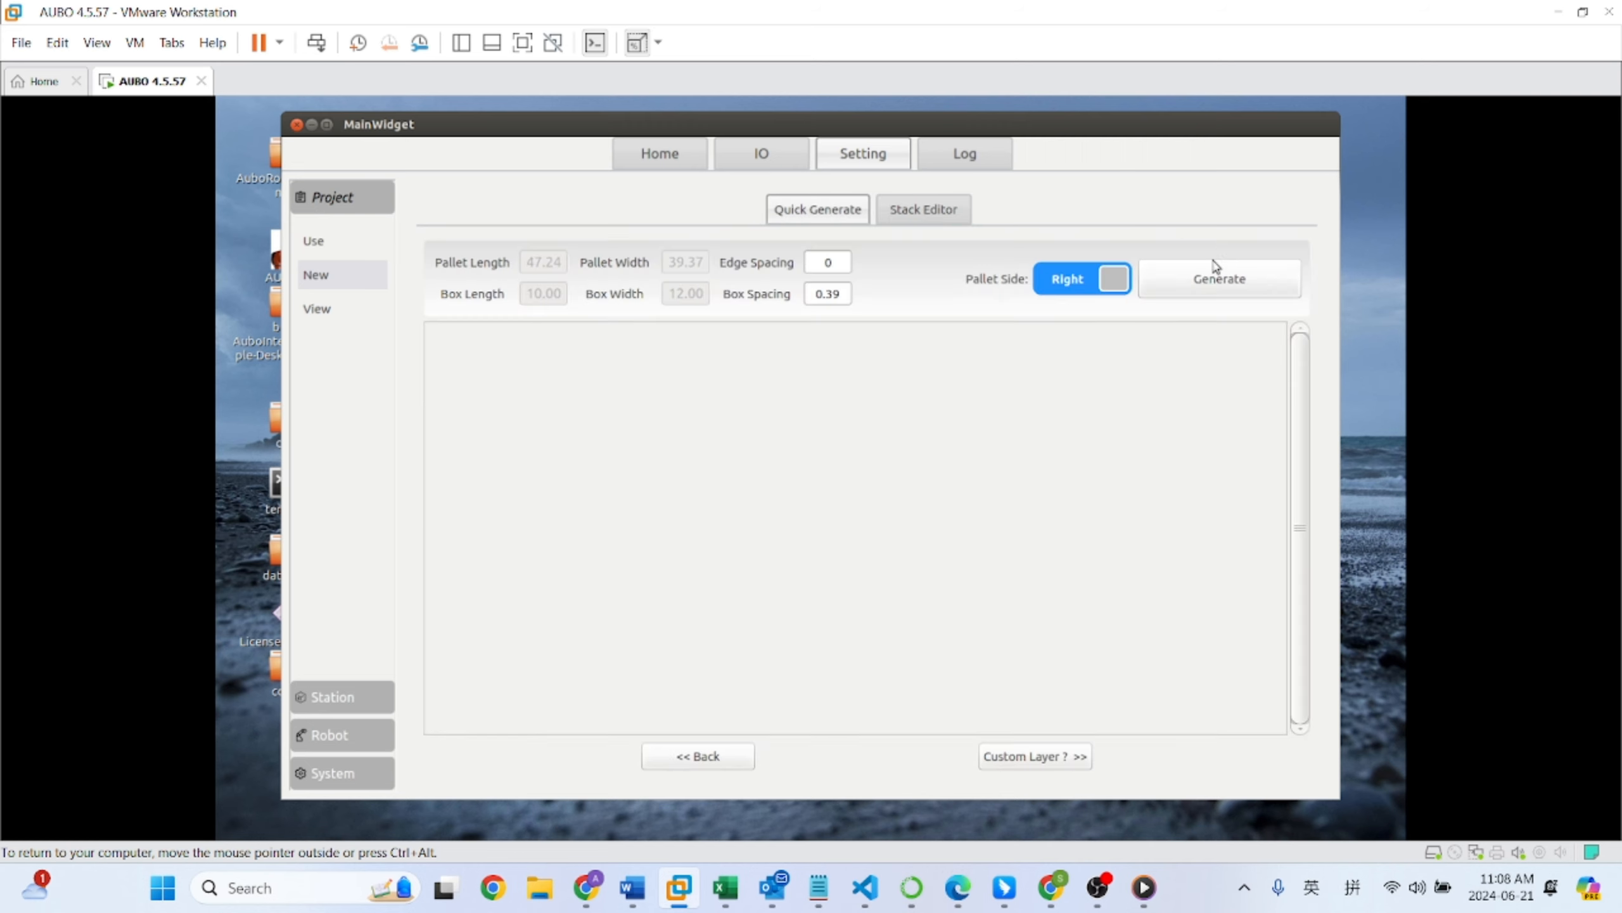
pyautogui.click(1197, 288)
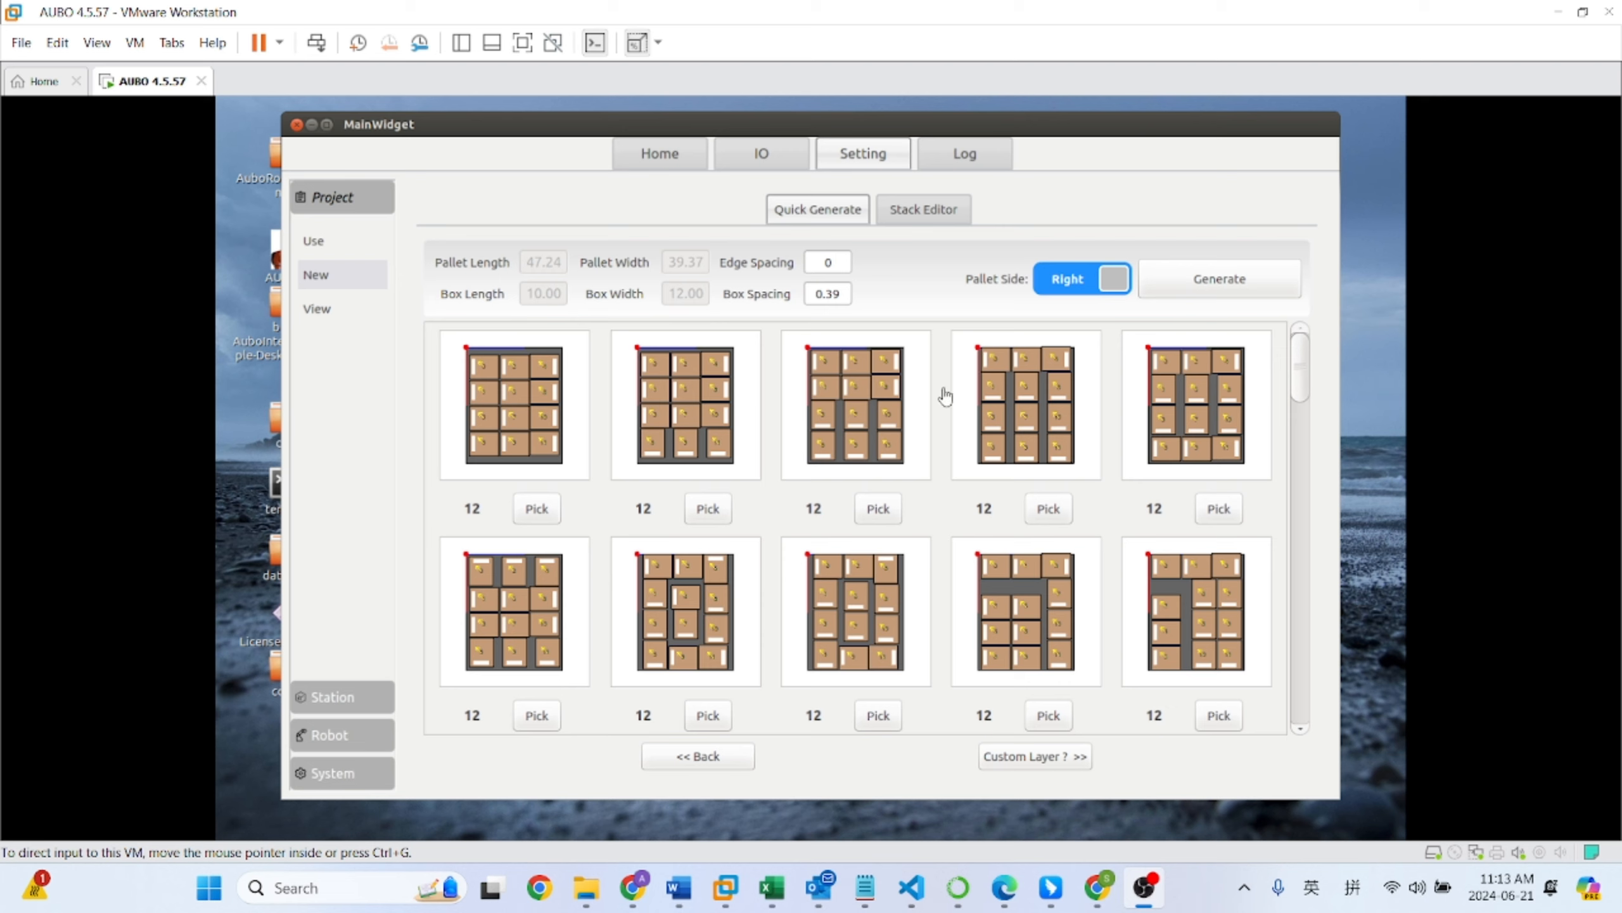
# Step: Try generating the layer patterns with an edge spacing of 1 and regenerate them with a spacing of 0
pyautogui.click(829, 263)
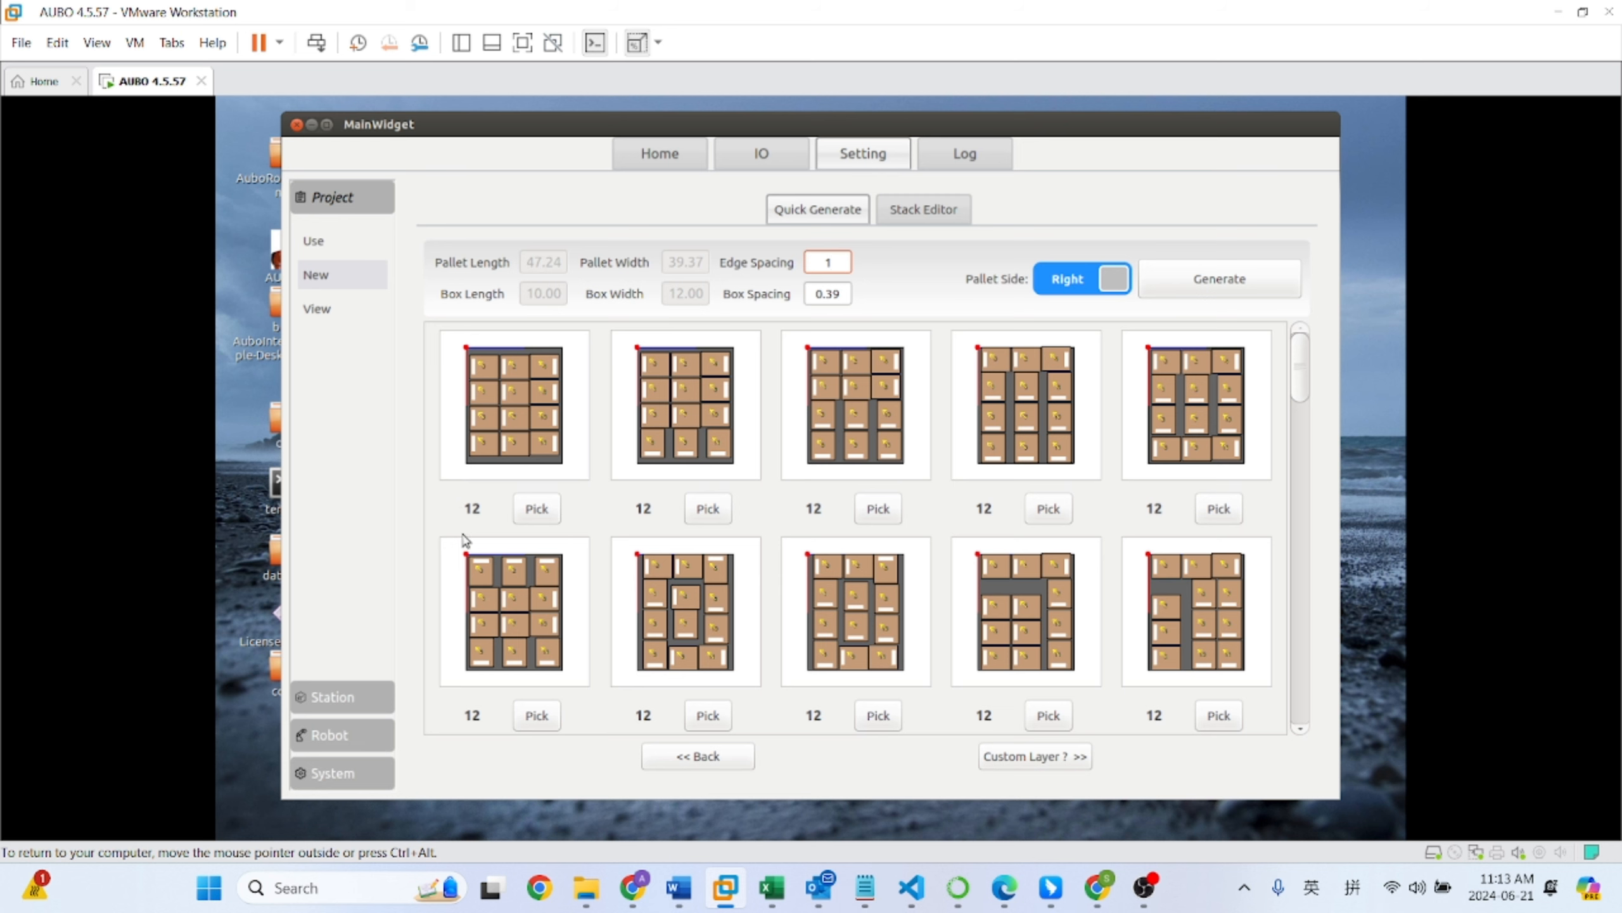
pyautogui.click(1220, 286)
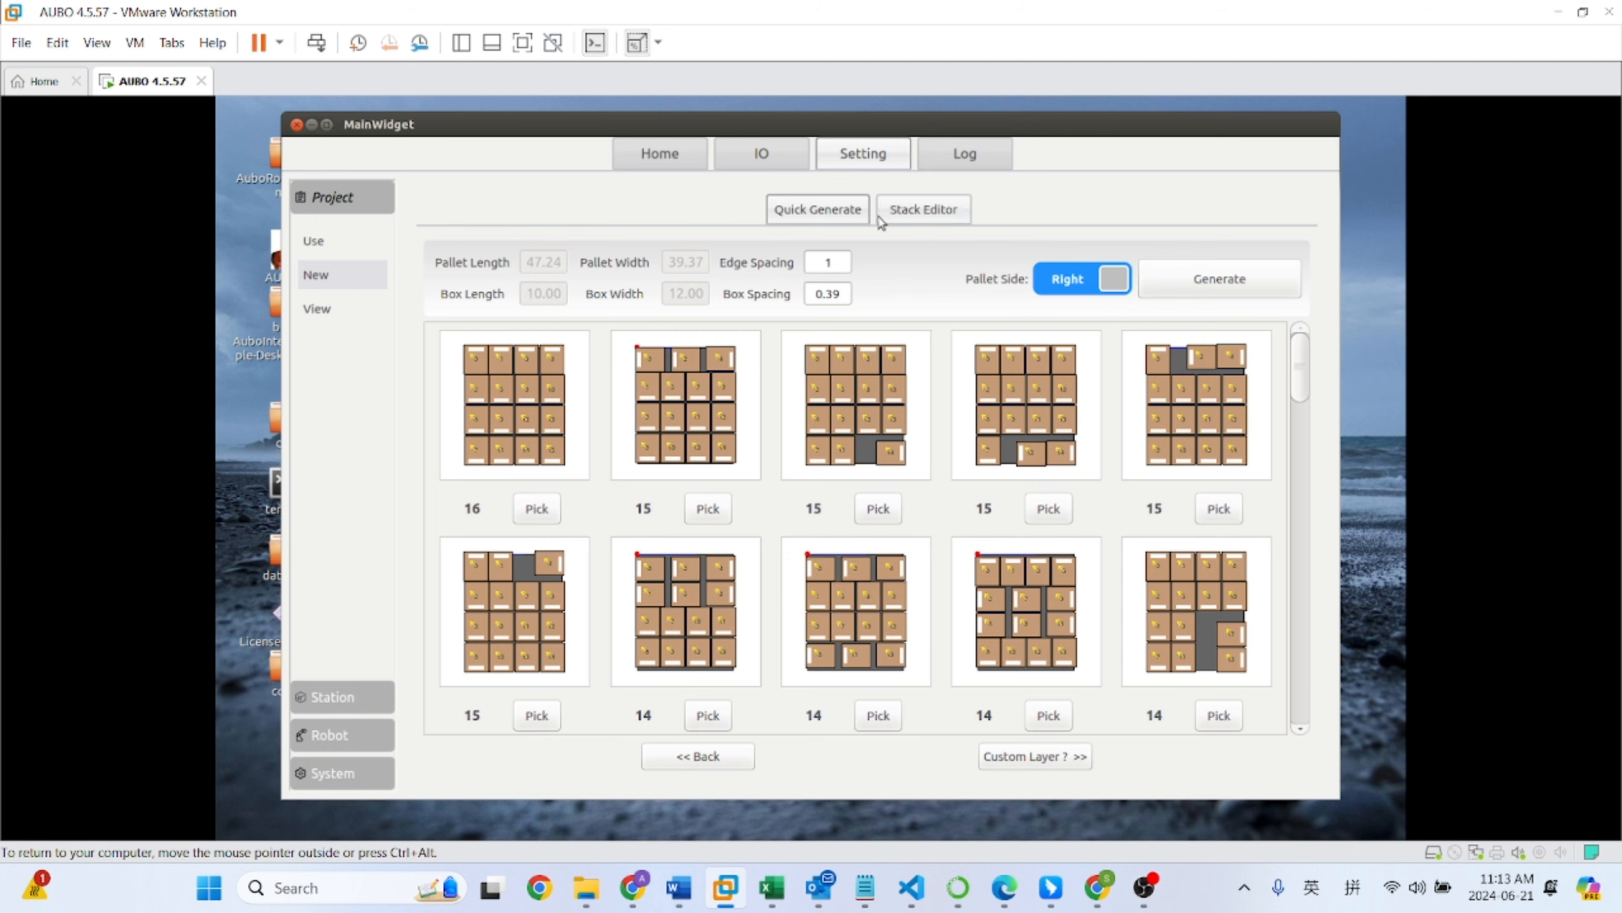
pyautogui.doubleClick(829, 262)
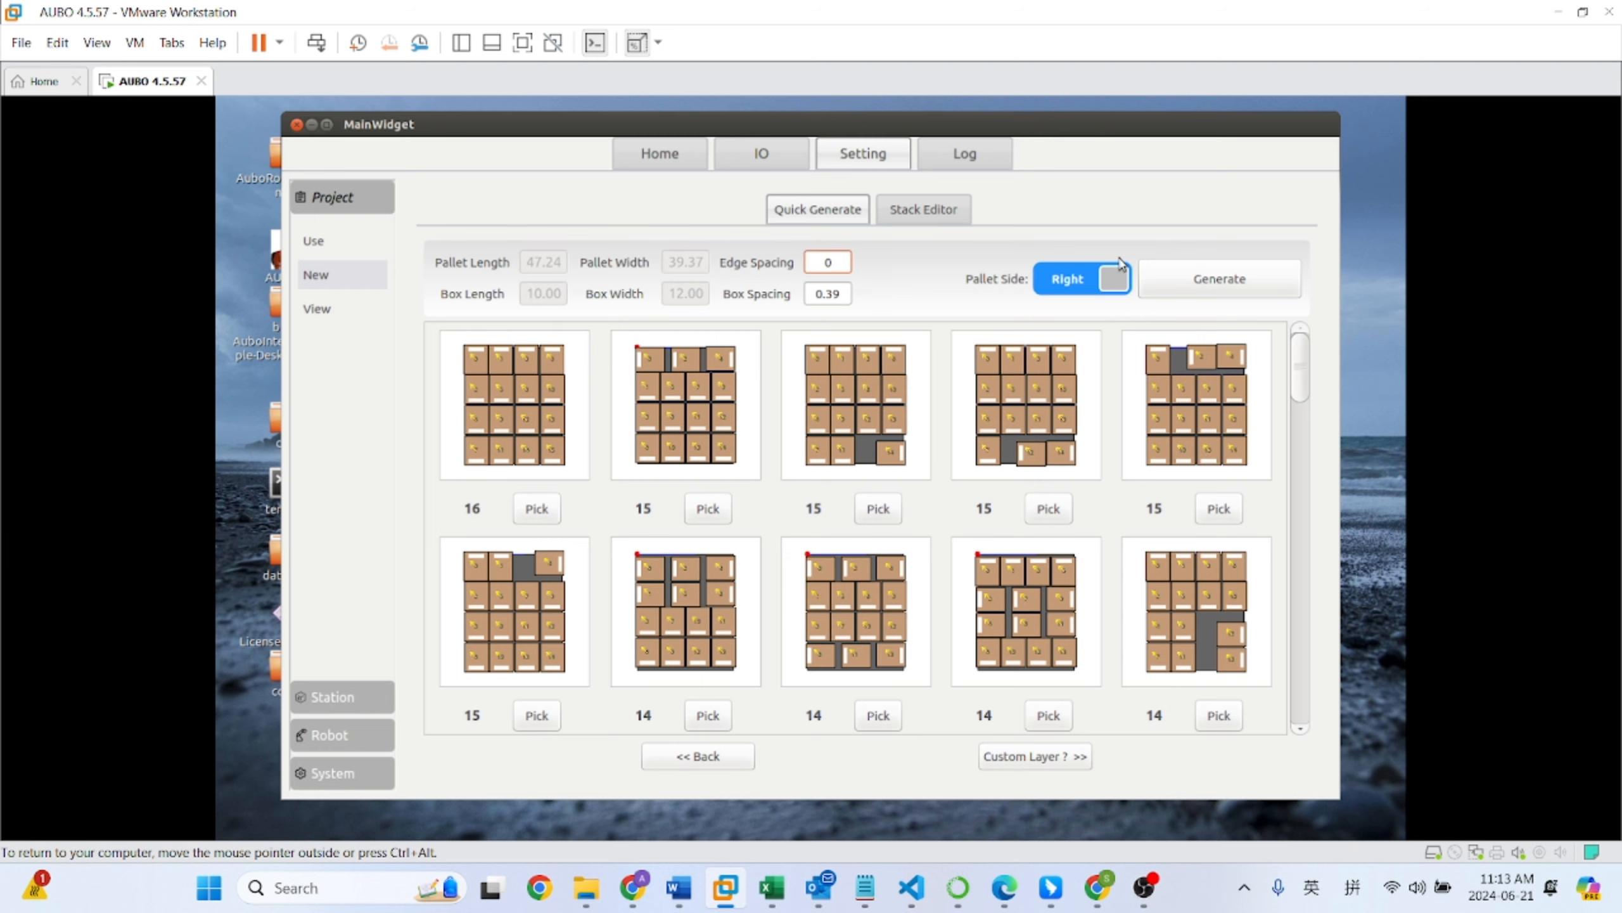
pyautogui.write('0')
pyautogui.click(1210, 285)
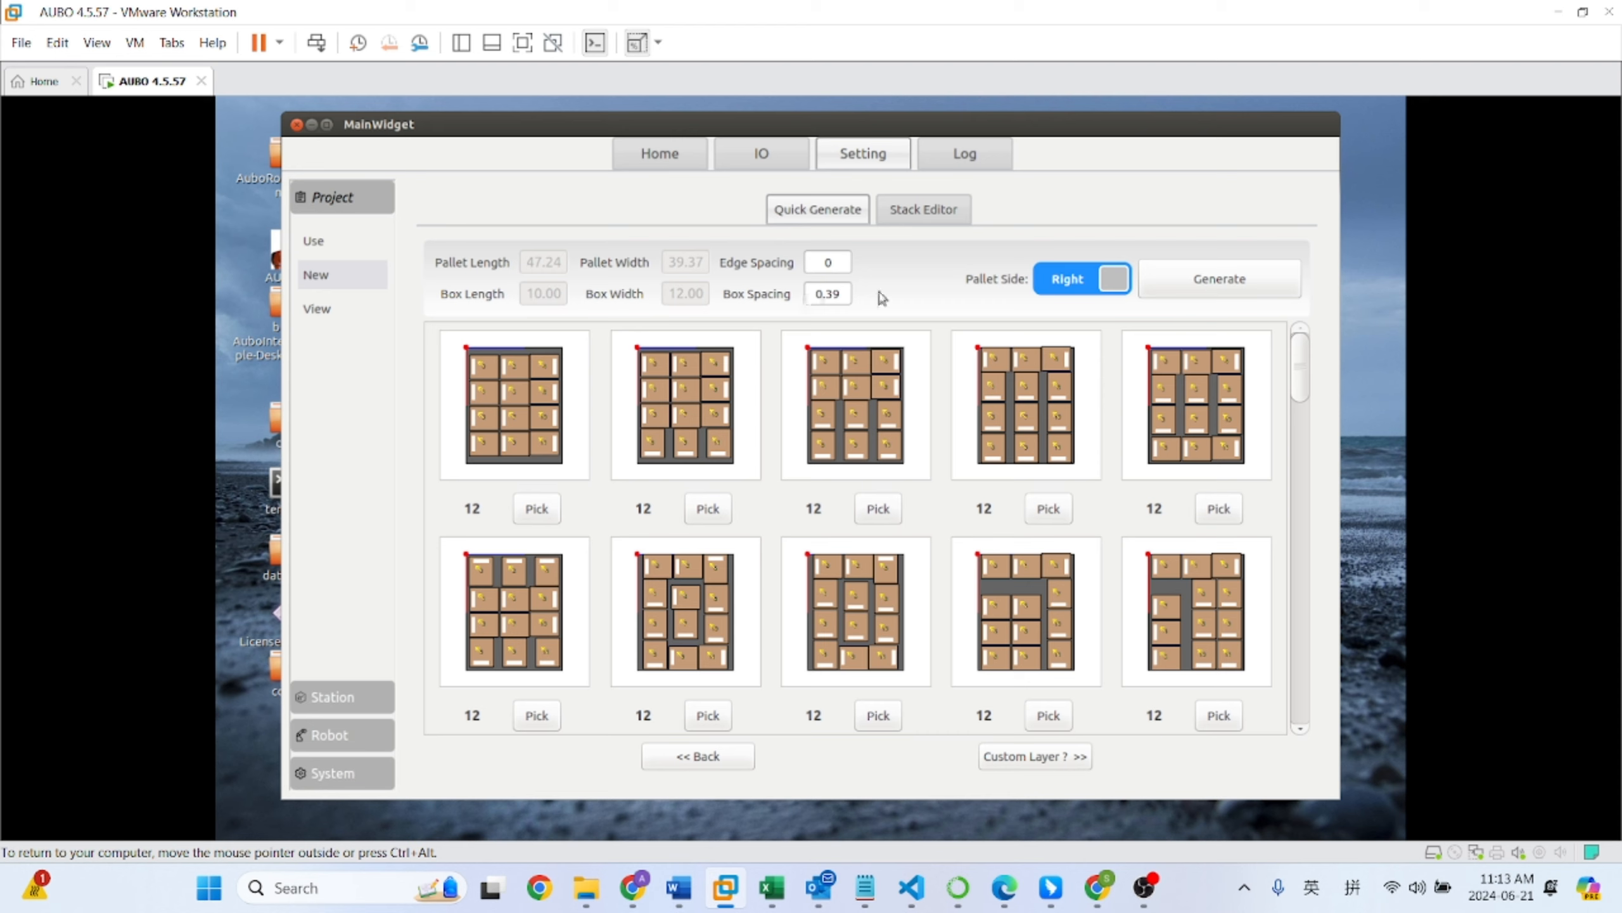
# Step: Pick the third generated 12-box pattern and open it in the advanced pattern editor
pyautogui.doubleClick(835, 294)
pyautogui.click(879, 509)
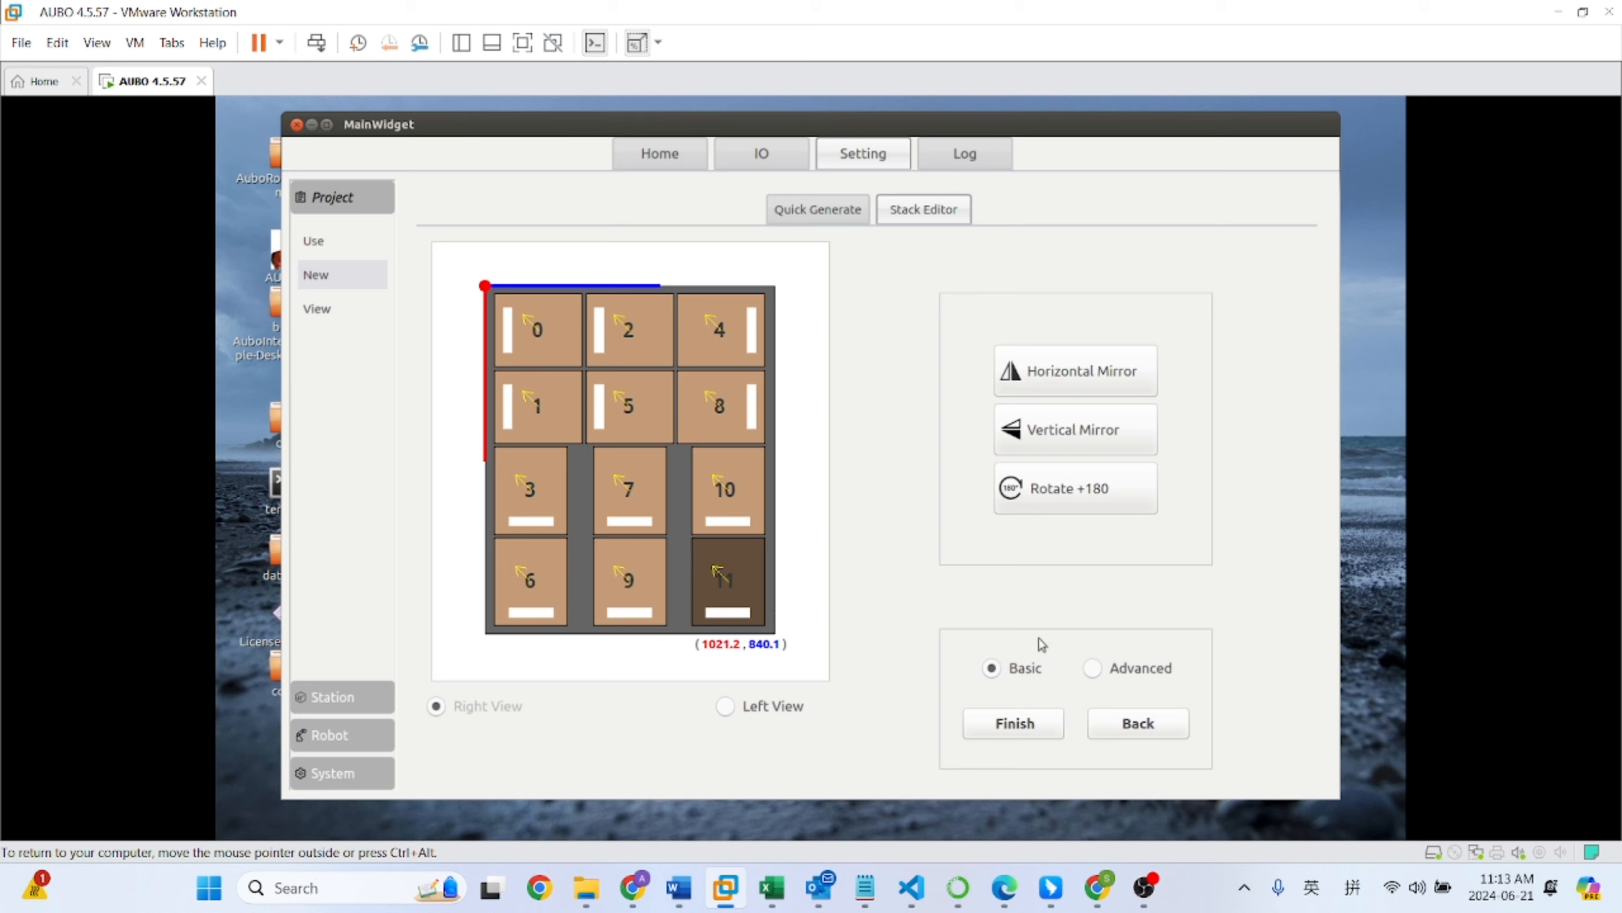
pyautogui.click(1096, 671)
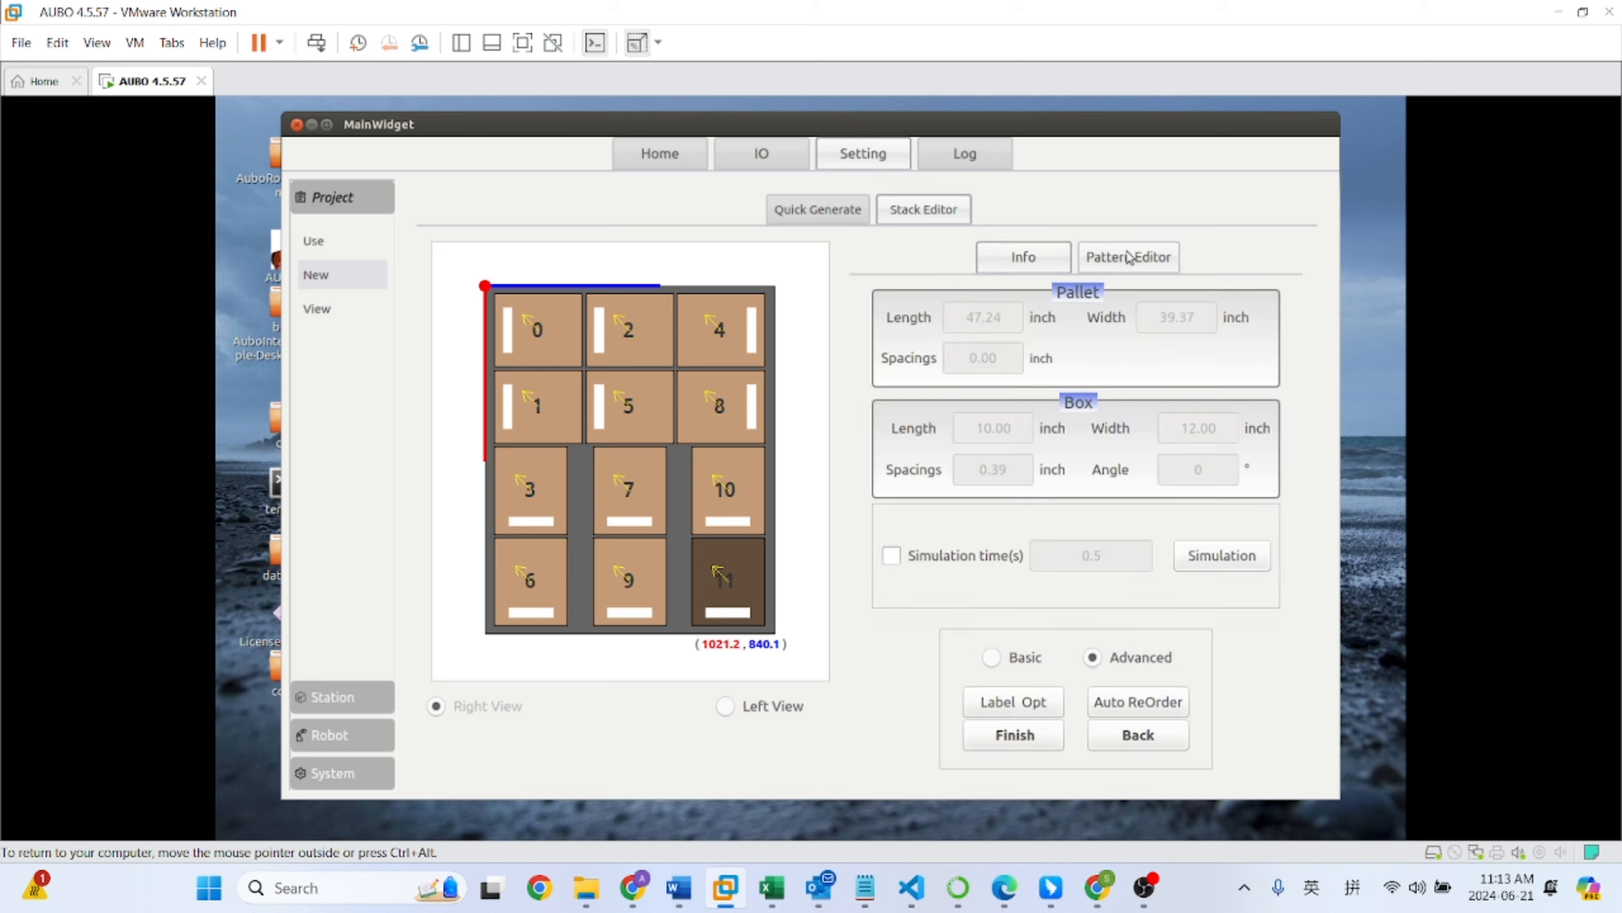
pyautogui.click(1129, 255)
# Step: Nudge corner box 11 and replace box 9 in the last row with a new box at about (1021, 500)
pyautogui.moveTo(742, 585); pyautogui.dragTo(739, 590)
pyautogui.moveTo(625, 582); pyautogui.dragTo(628, 585)
pyautogui.click(998, 535)
pyautogui.click(983, 462)
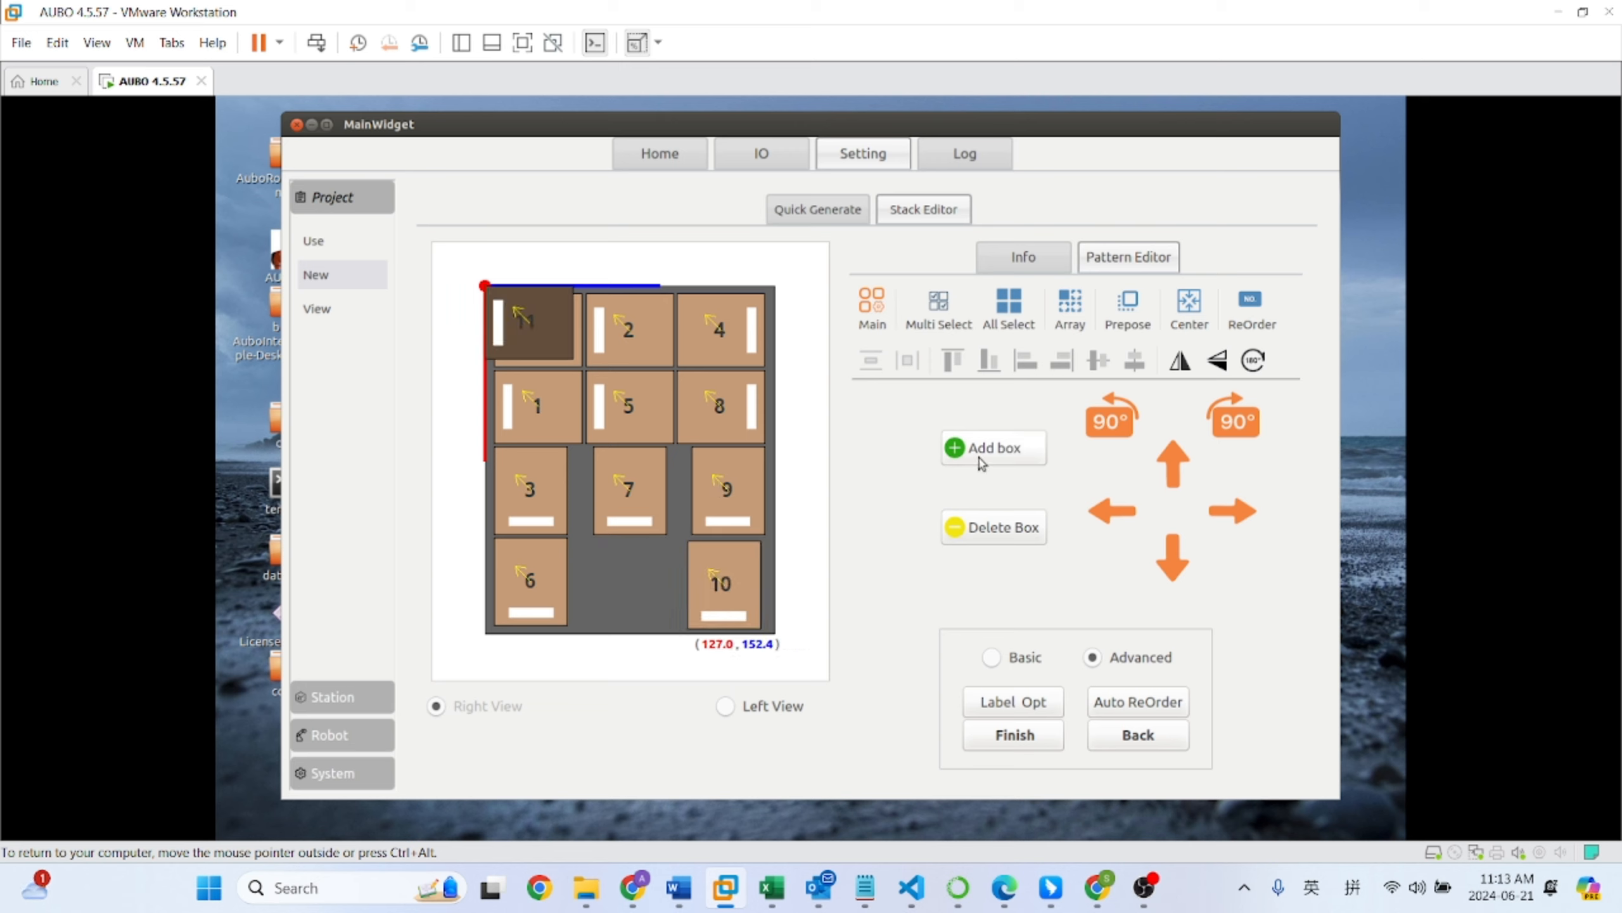
pyautogui.moveTo(515, 337); pyautogui.dragTo(619, 594)
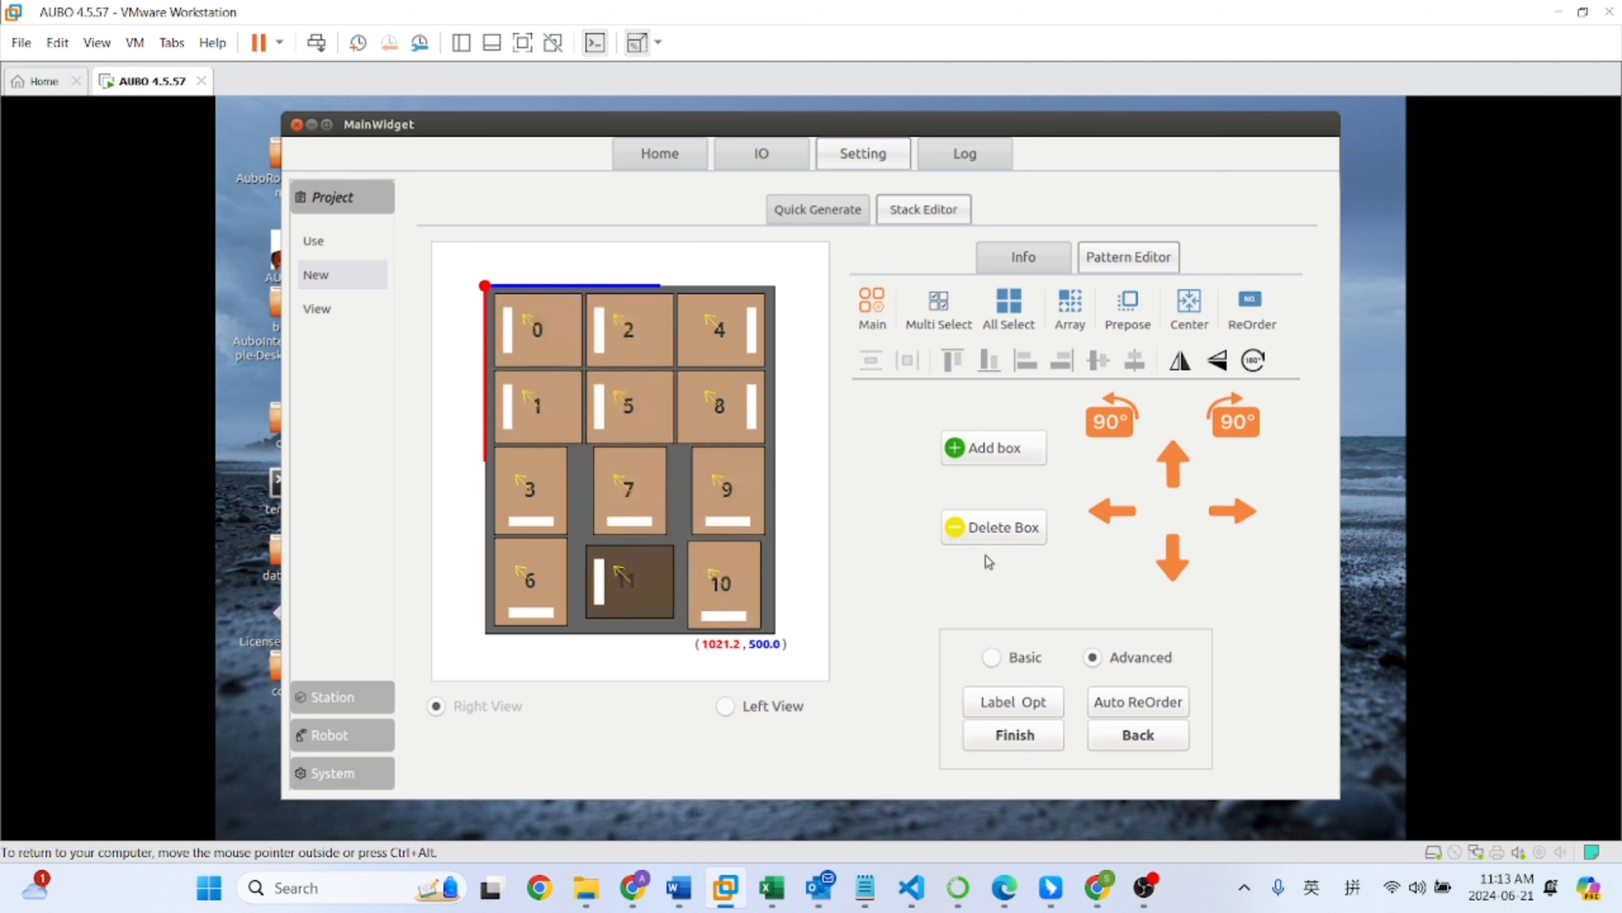
# Step: Delete the newly added box and the corner box from the last row of the pattern
pyautogui.click(990, 528)
pyautogui.click(990, 528)
pyautogui.click(900, 456)
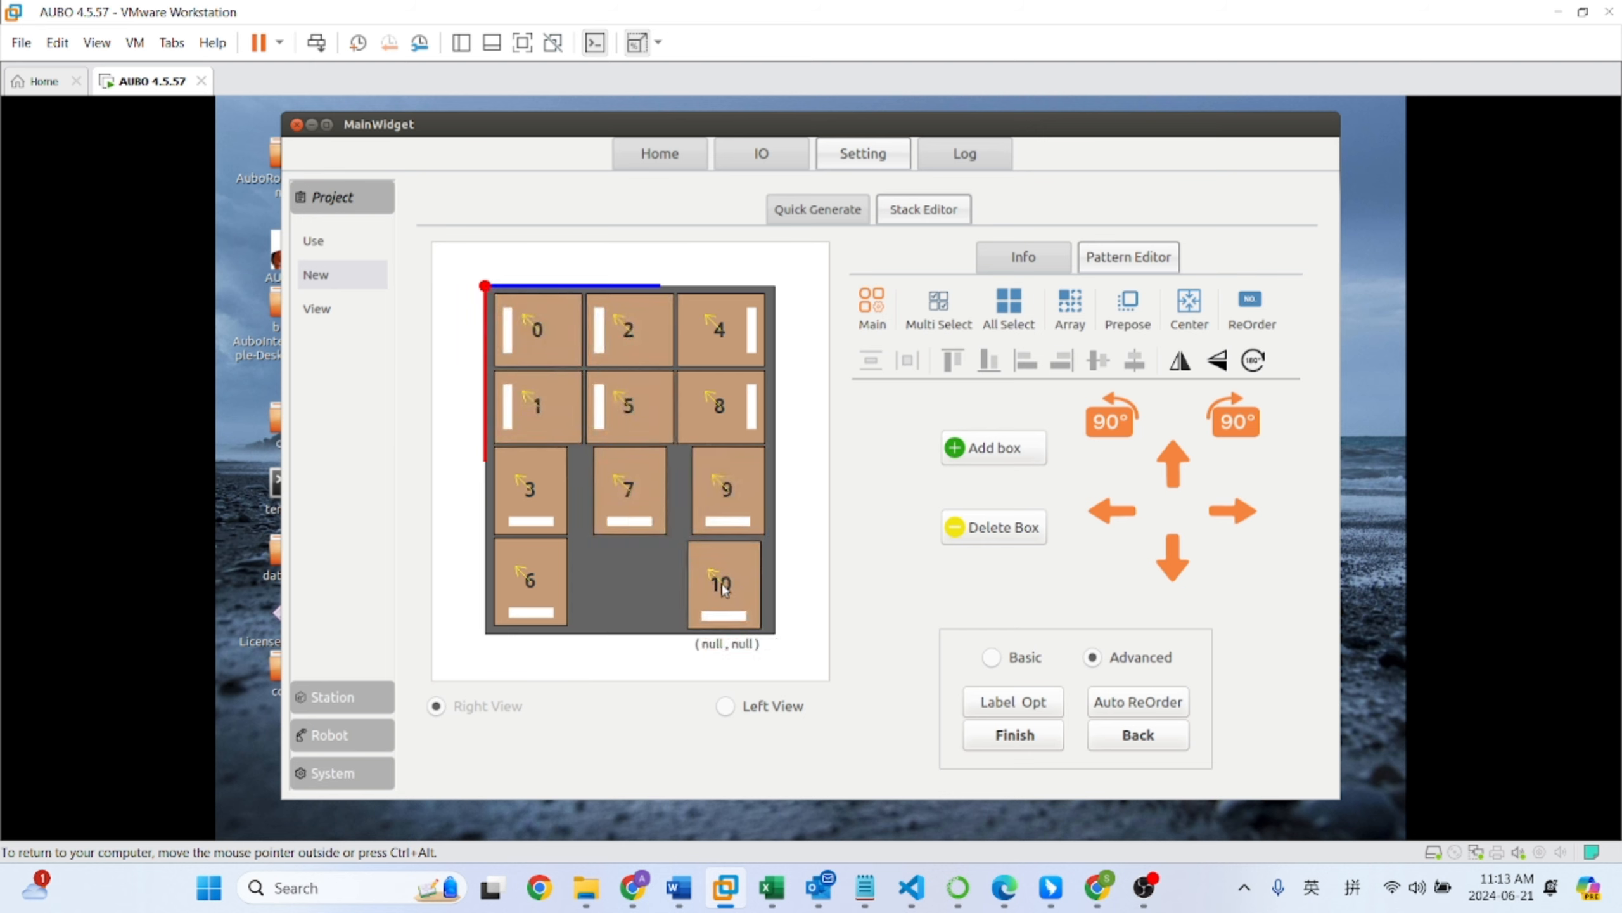
pyautogui.click(725, 588)
pyautogui.click(992, 526)
# Step: Add a new box in the last row's free space at about (1033, 681) and finish the layer
pyautogui.click(993, 447)
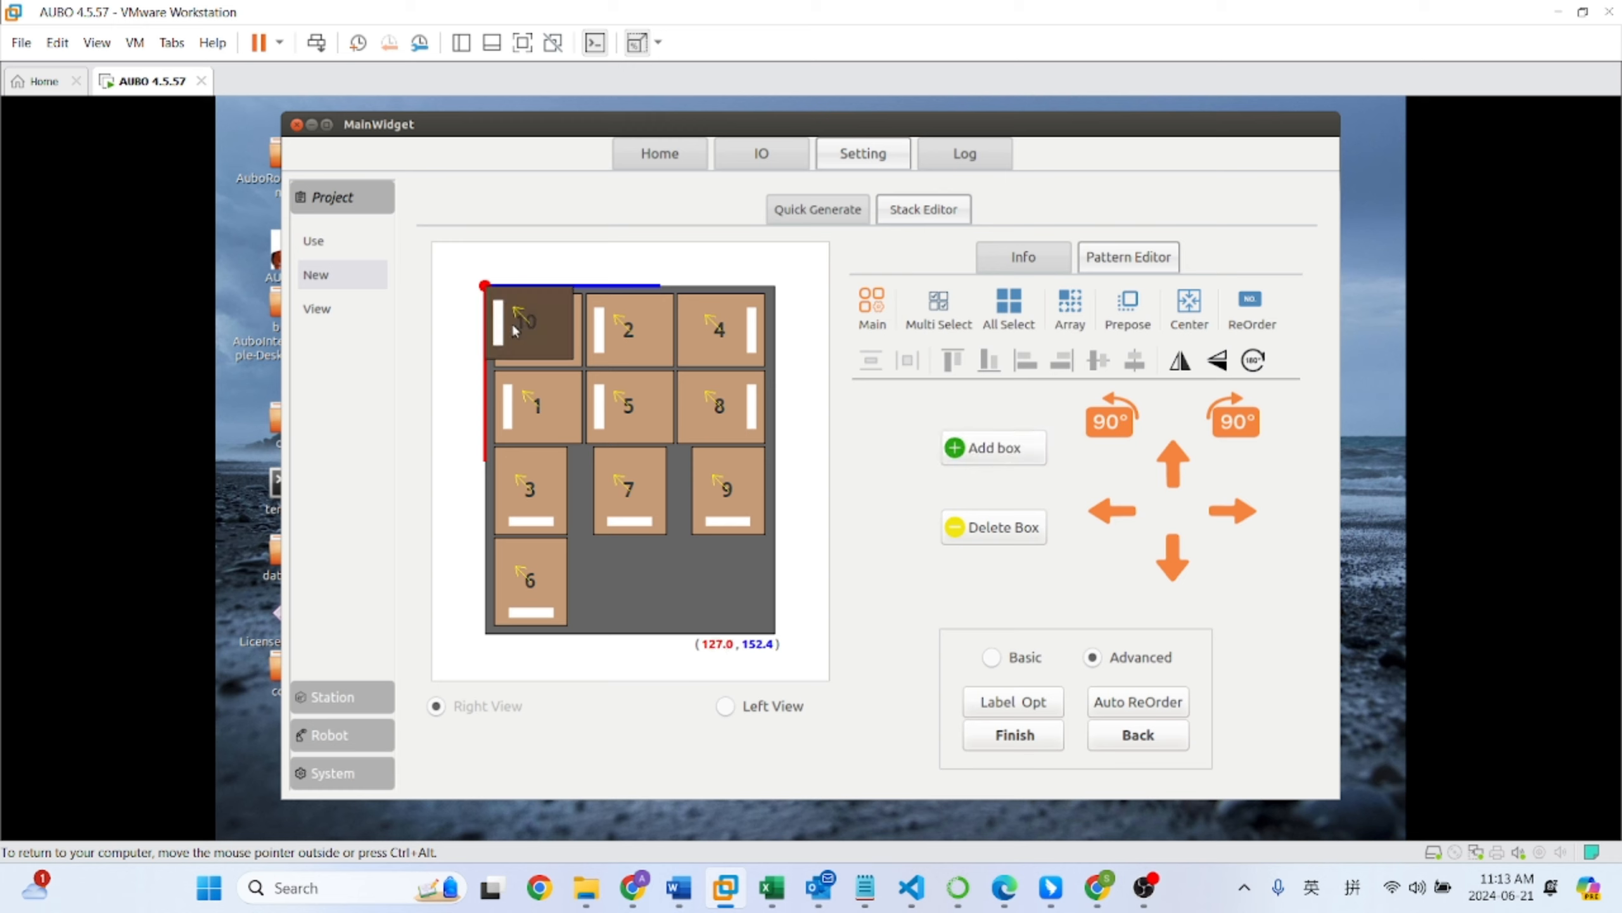
pyautogui.moveTo(517, 327); pyautogui.dragTo(671, 587)
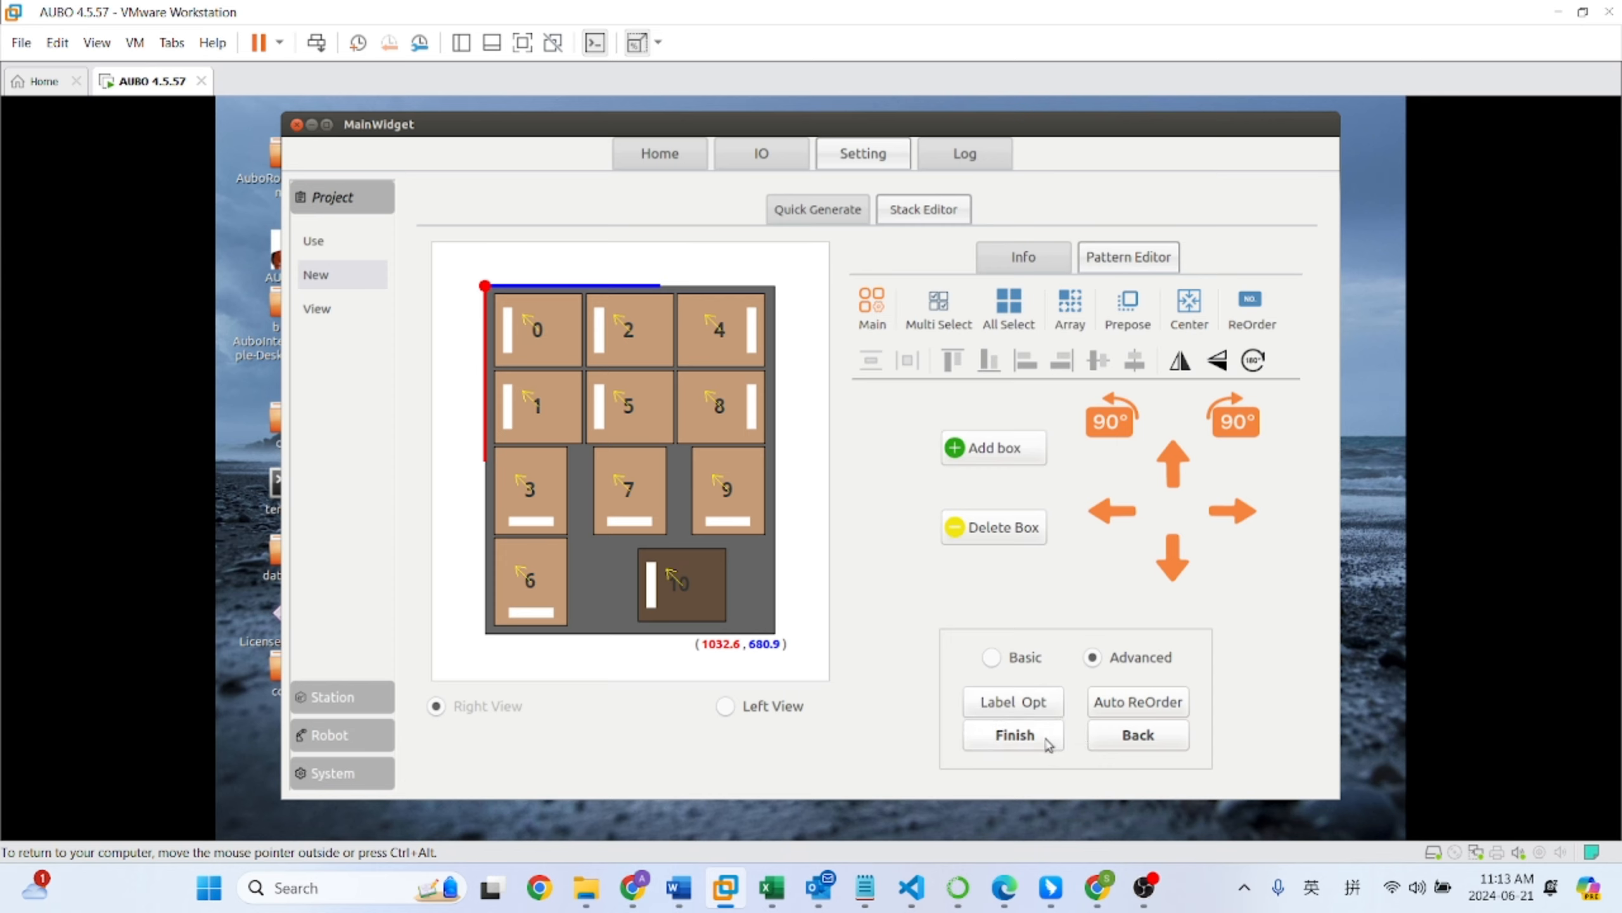
pyautogui.click(1014, 735)
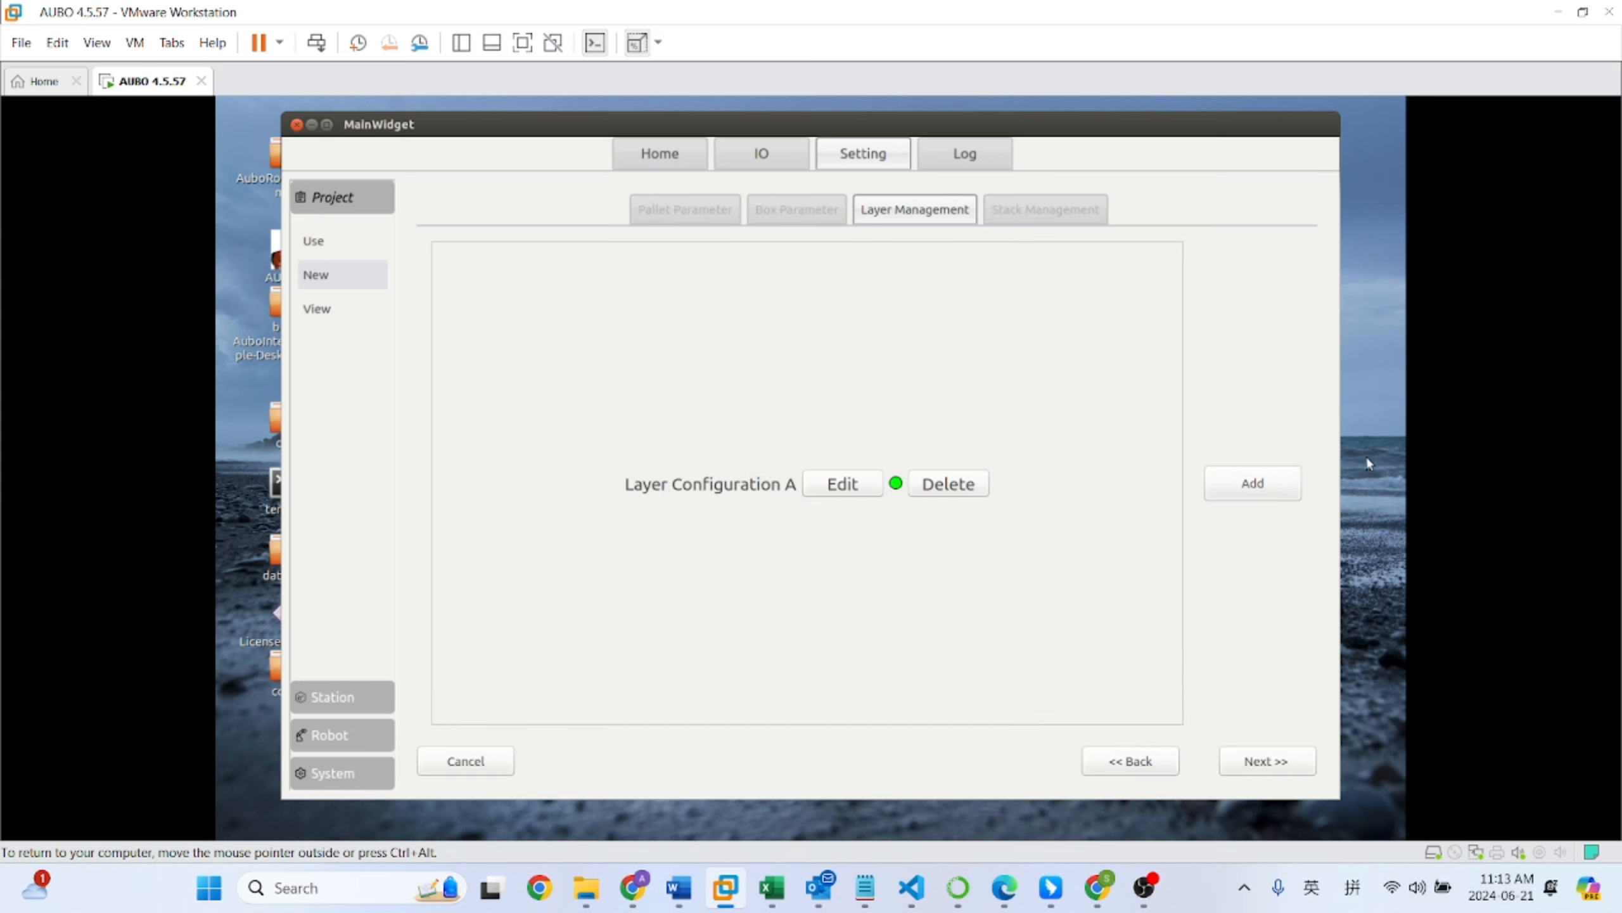
# Step: Try adding two more layer configurations and delete both of them again
pyautogui.click(1238, 496)
pyautogui.click(1249, 489)
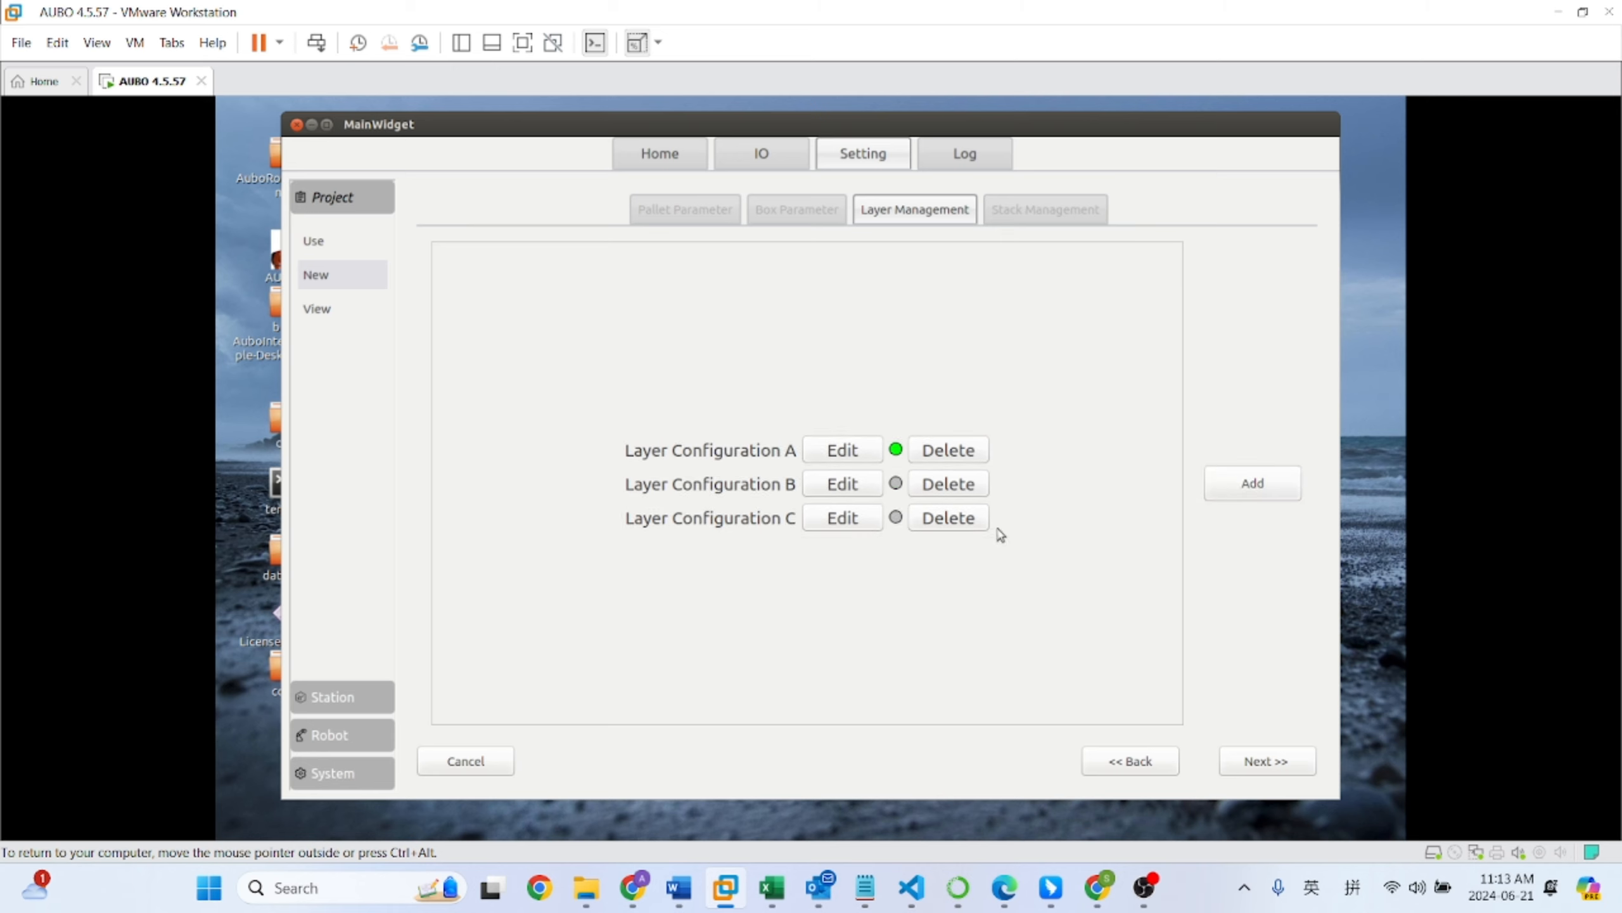
pyautogui.click(949, 518)
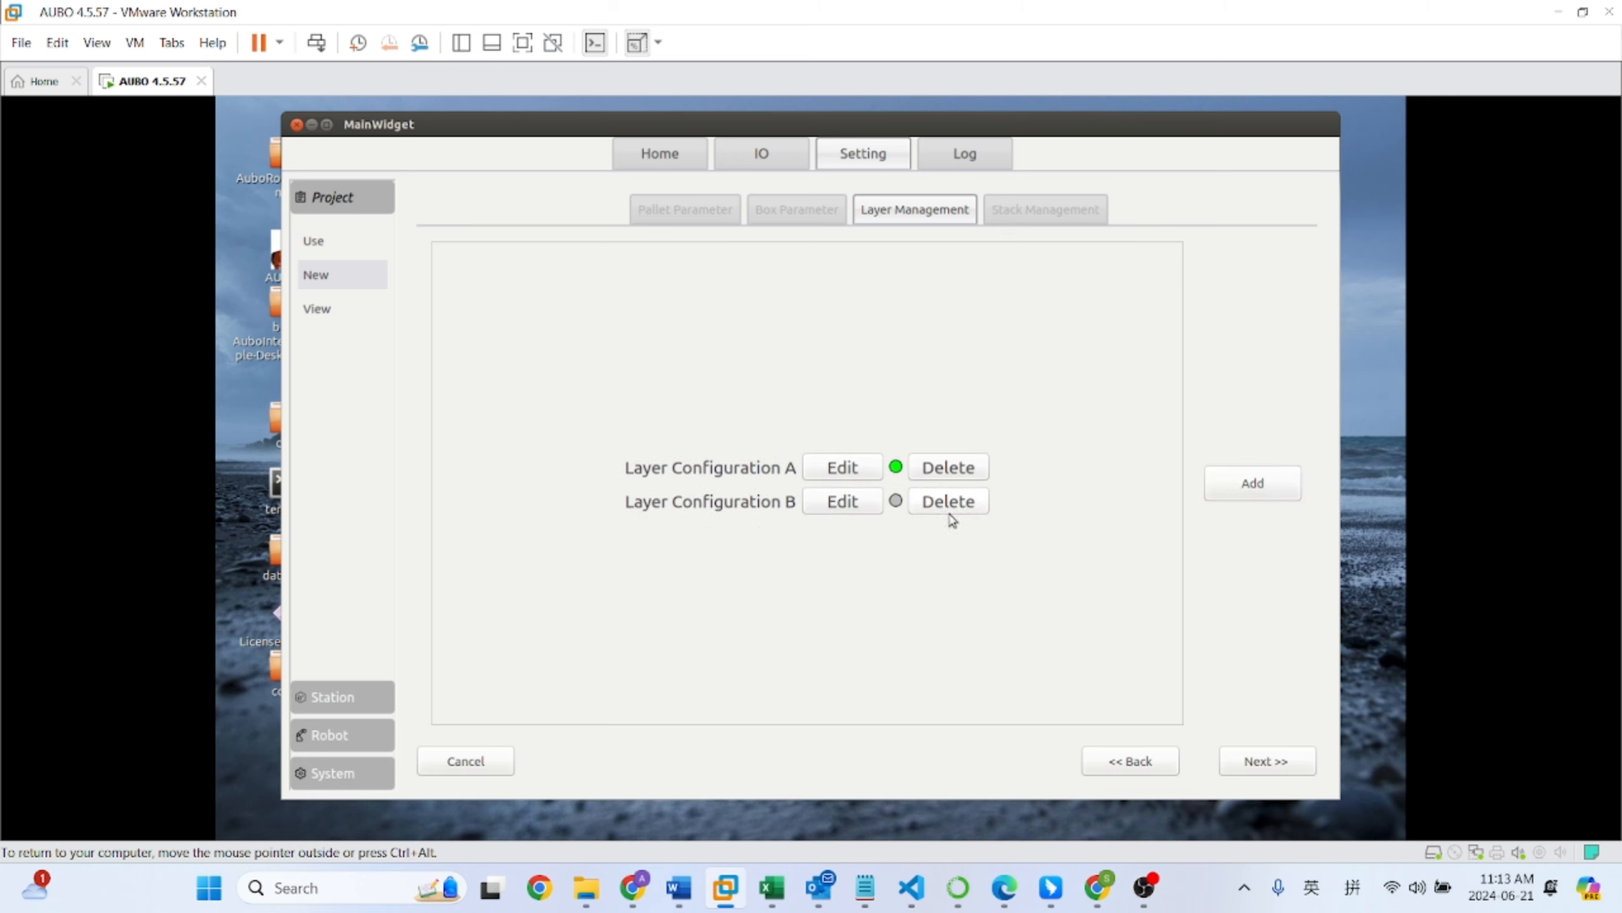
pyautogui.click(948, 508)
# Step: Continue to stack management and review the layer configurations available for the individual layers without changing them
pyautogui.click(1293, 762)
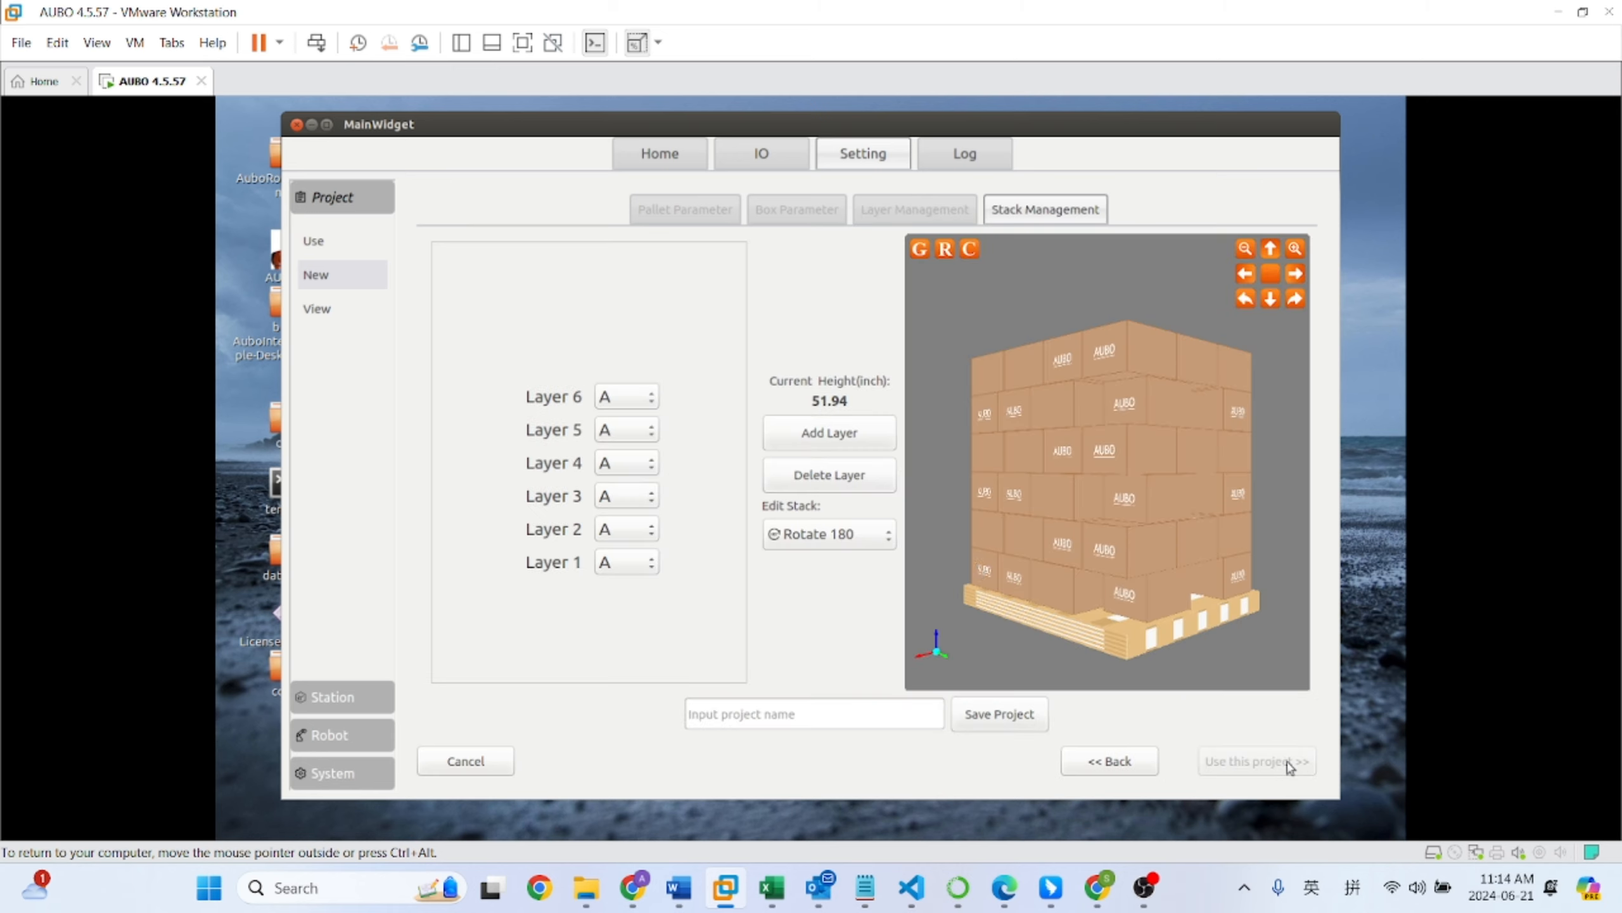
pyautogui.click(629, 432)
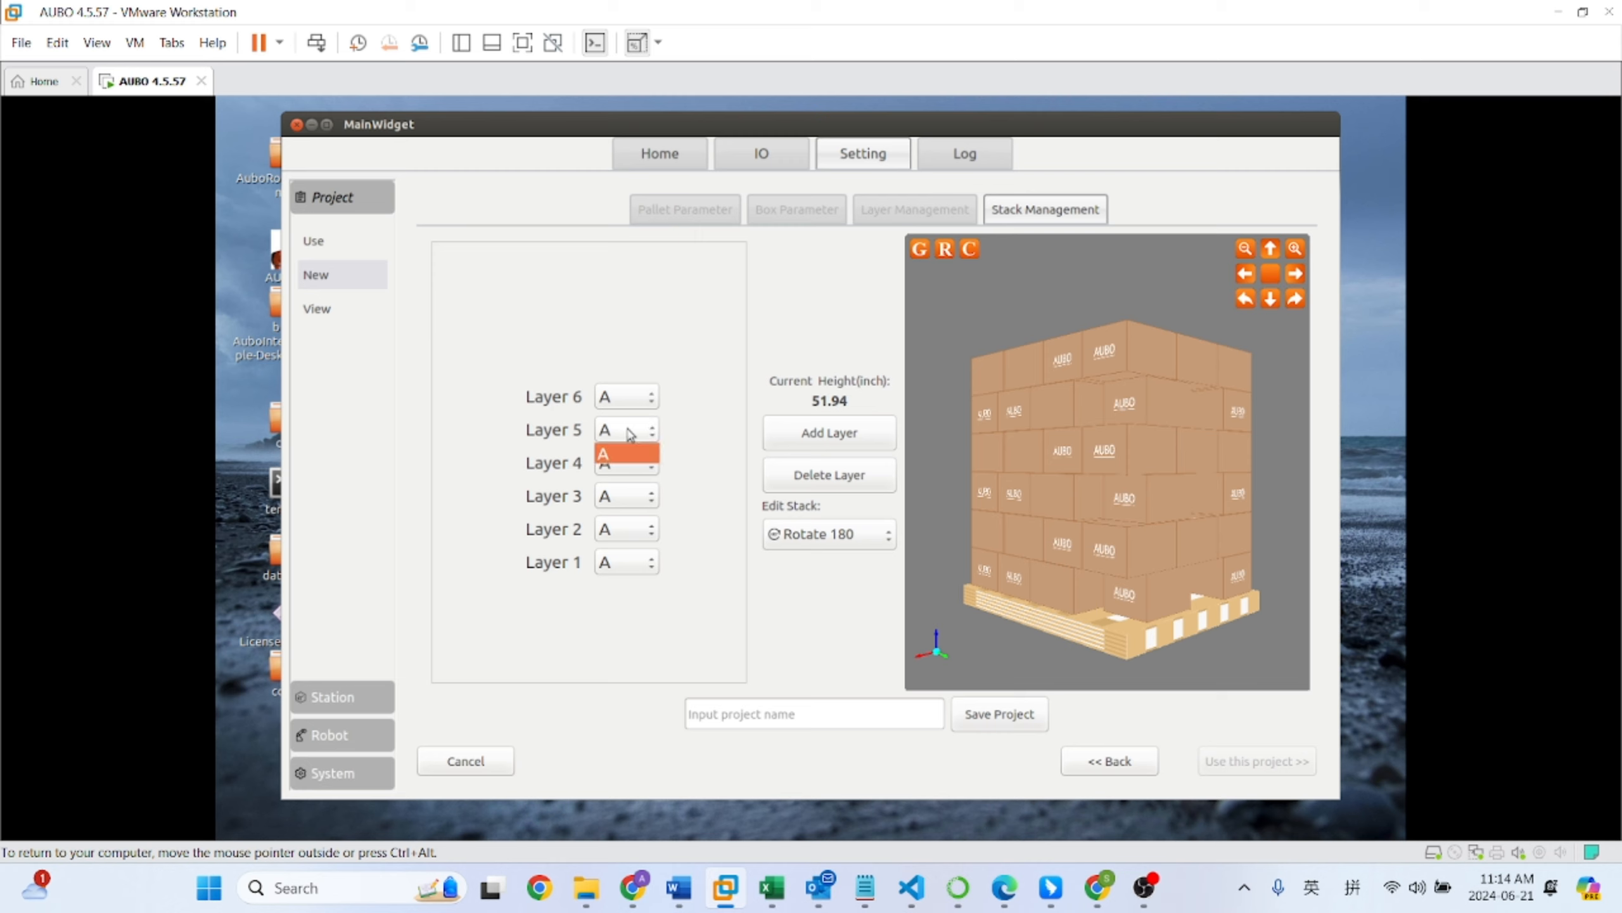
pyautogui.click(634, 505)
pyautogui.click(628, 529)
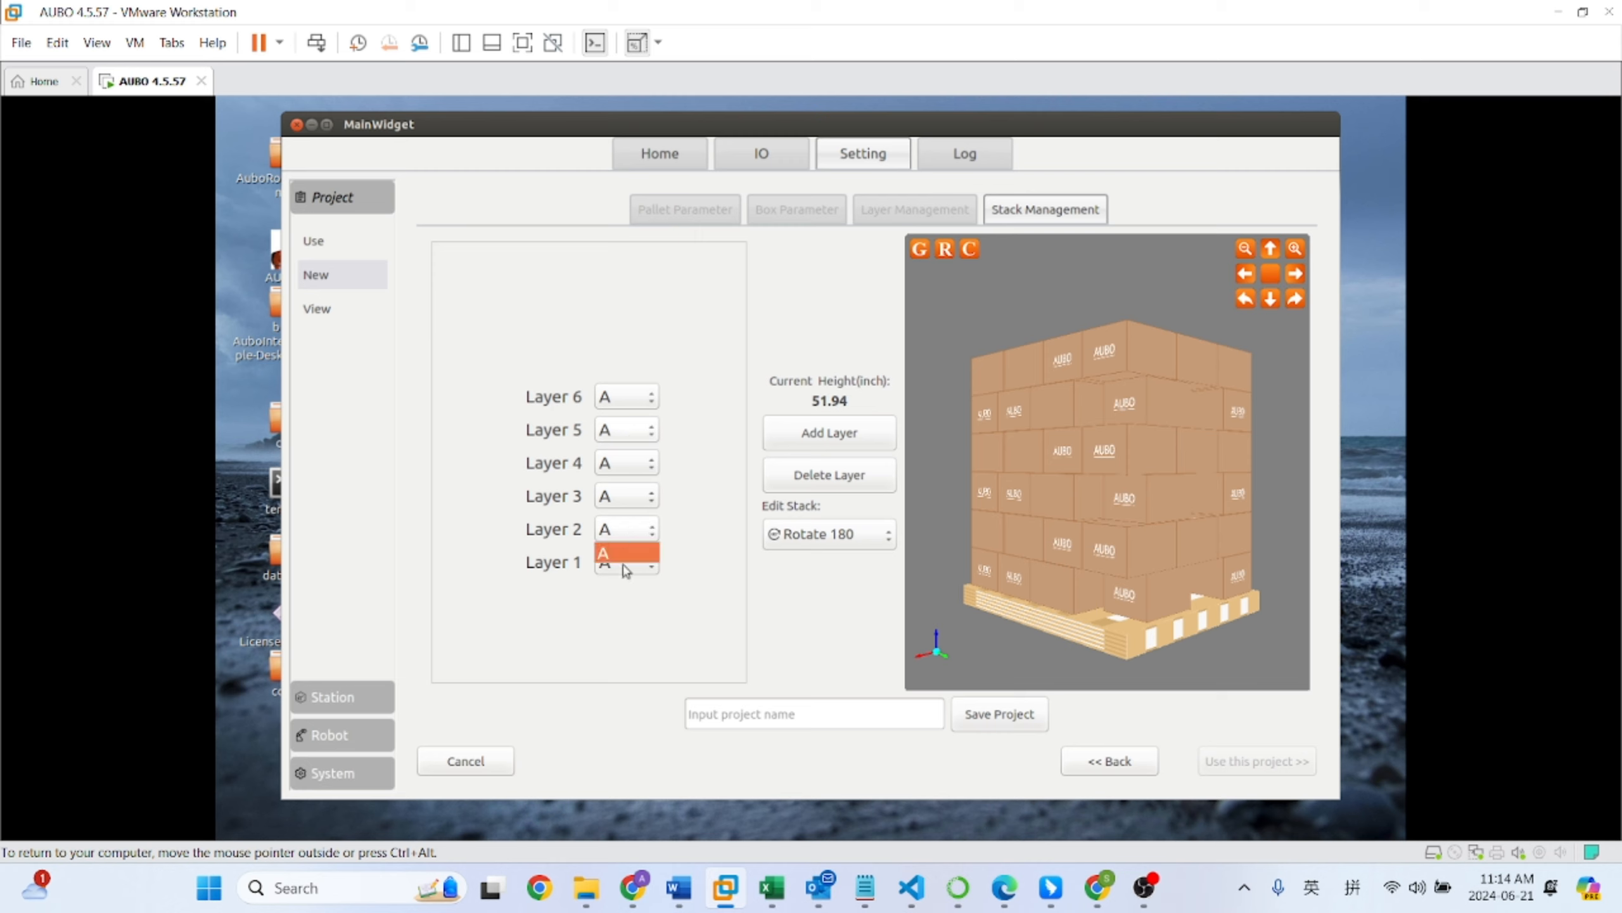
pyautogui.click(626, 568)
pyautogui.click(625, 567)
pyautogui.click(612, 529)
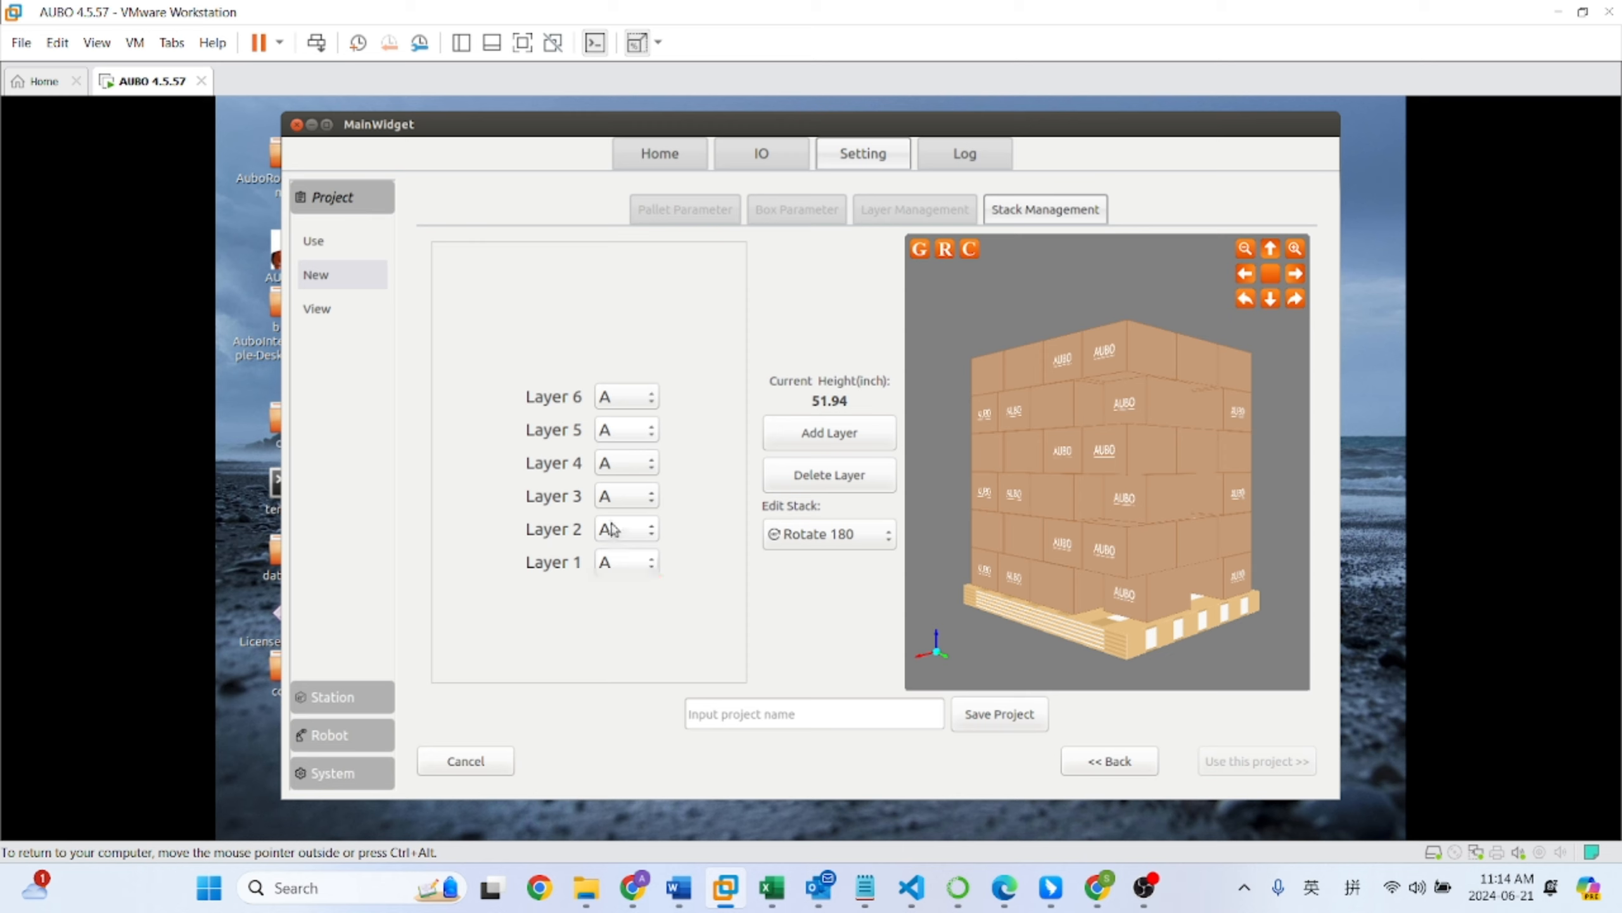
pyautogui.click(612, 528)
pyautogui.click(669, 560)
# Step: Set the stack's arrangement to Column and inspect the stacked pallet in the 3D view
pyautogui.moveTo(1022, 508); pyautogui.dragTo(1017, 546)
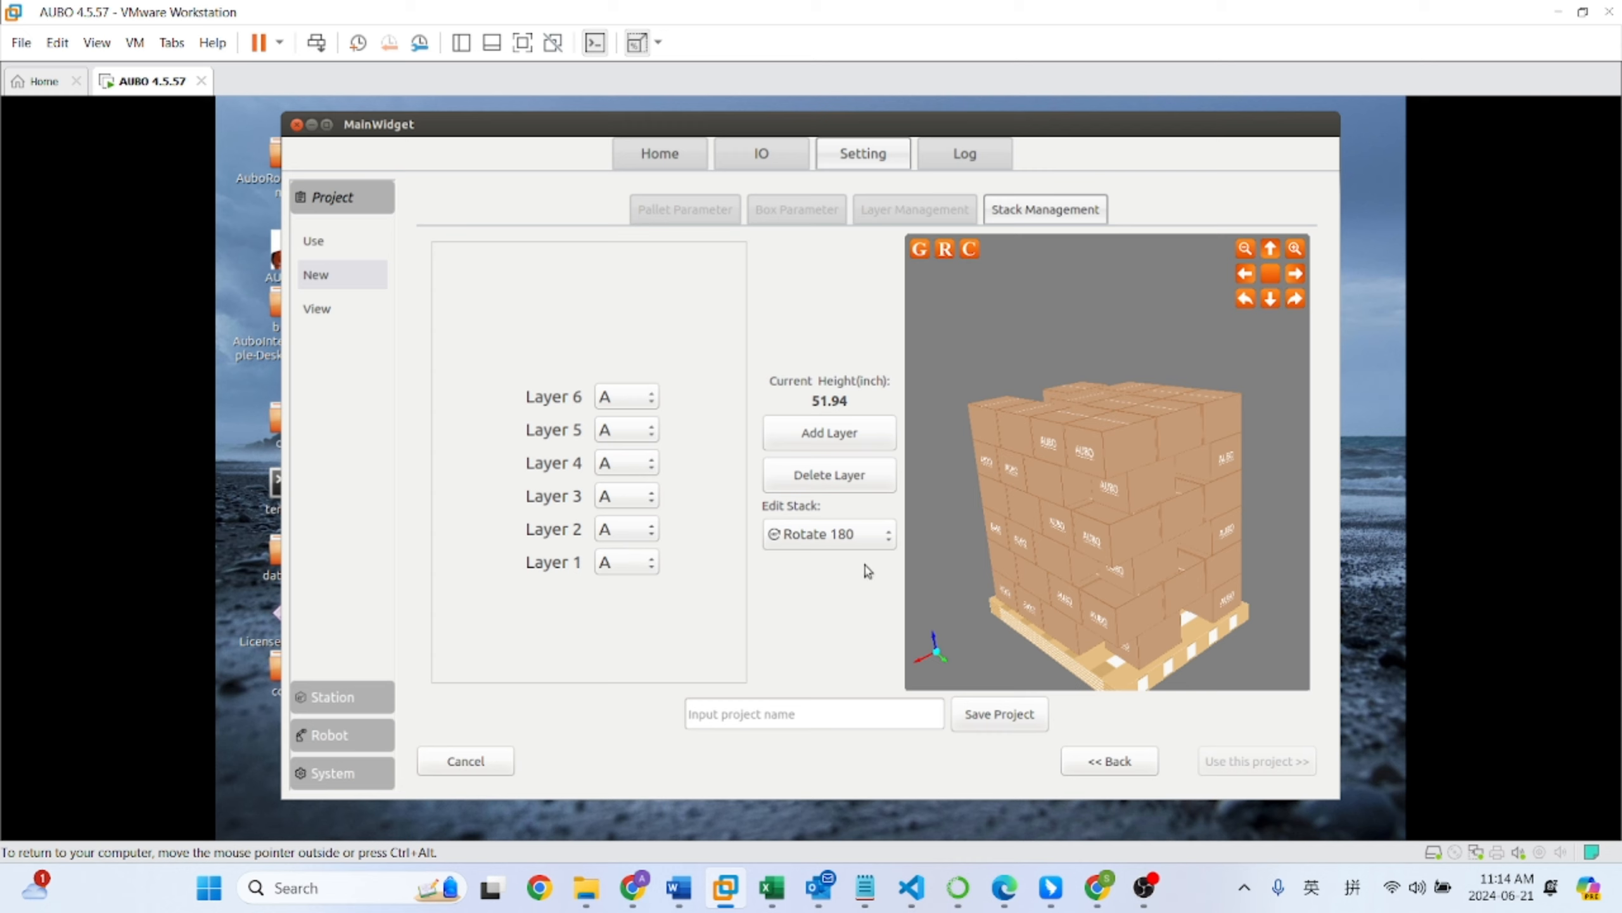
pyautogui.click(842, 532)
pyautogui.click(837, 508)
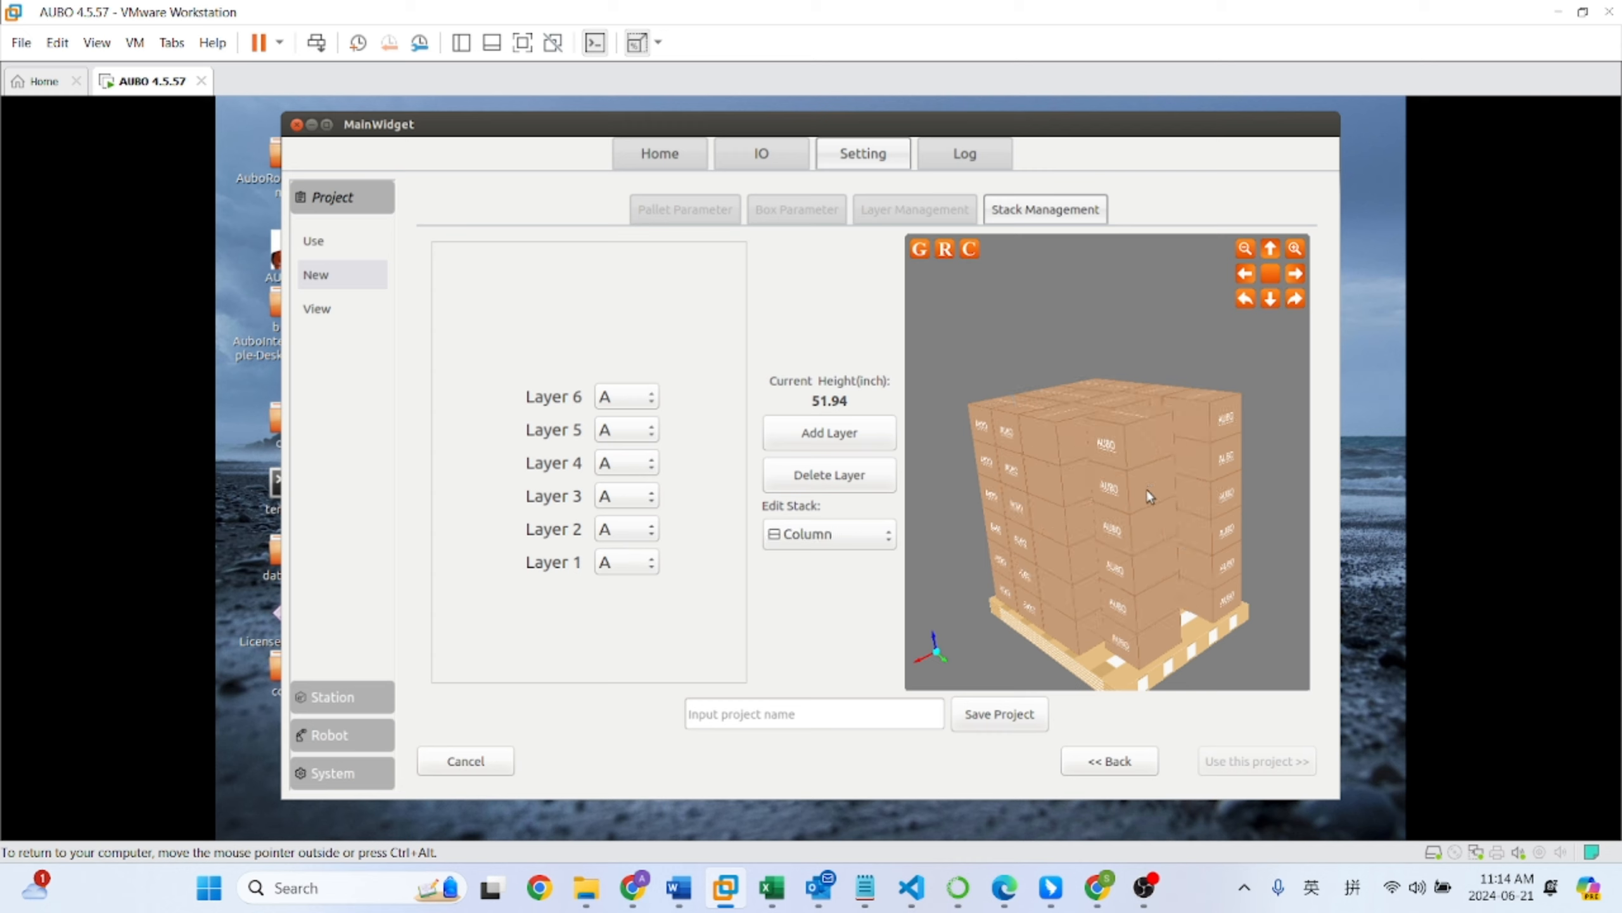
pyautogui.moveTo(1150, 495); pyautogui.dragTo(964, 527)
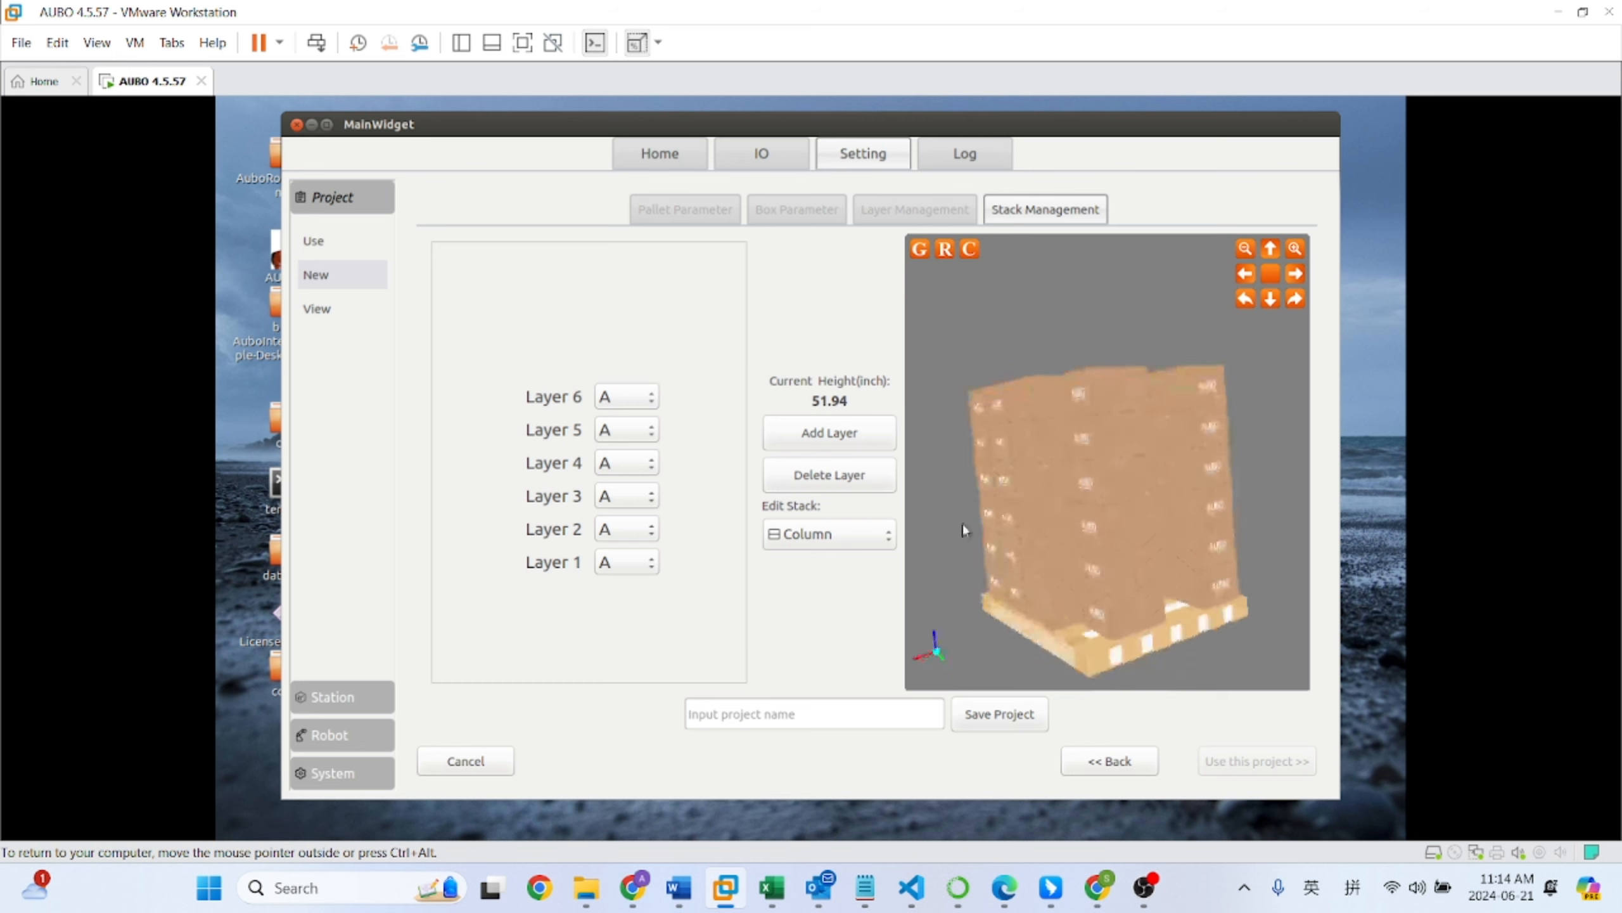
# Step: Try the Rotate 180 stack arrangement and look through the other arrangement options
pyautogui.click(873, 535)
pyautogui.click(847, 554)
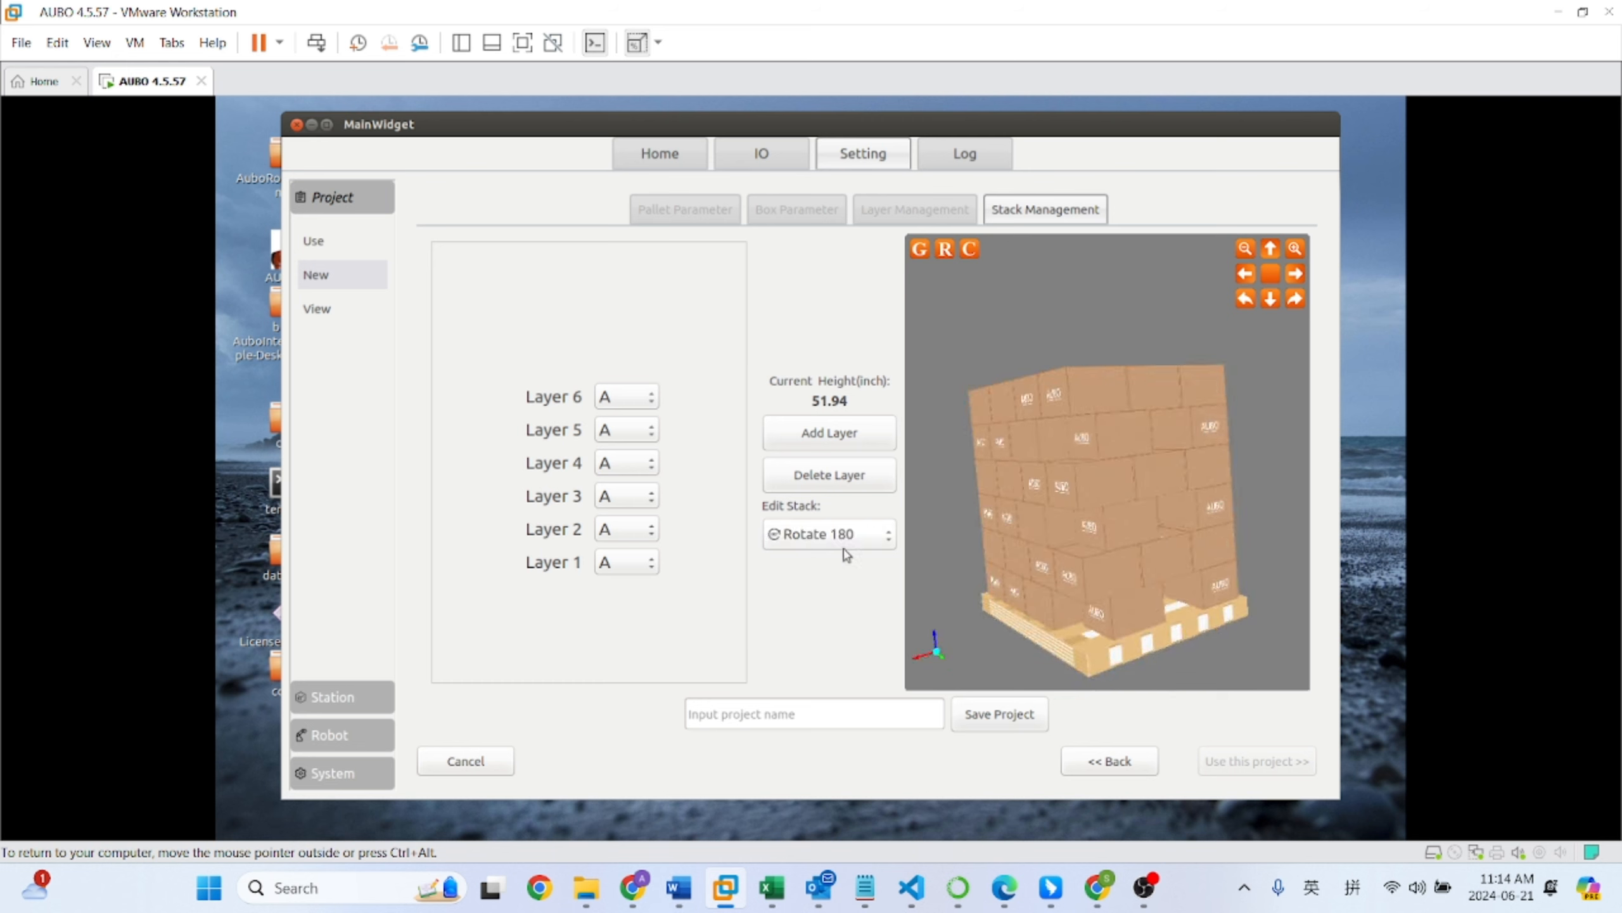
pyautogui.click(843, 538)
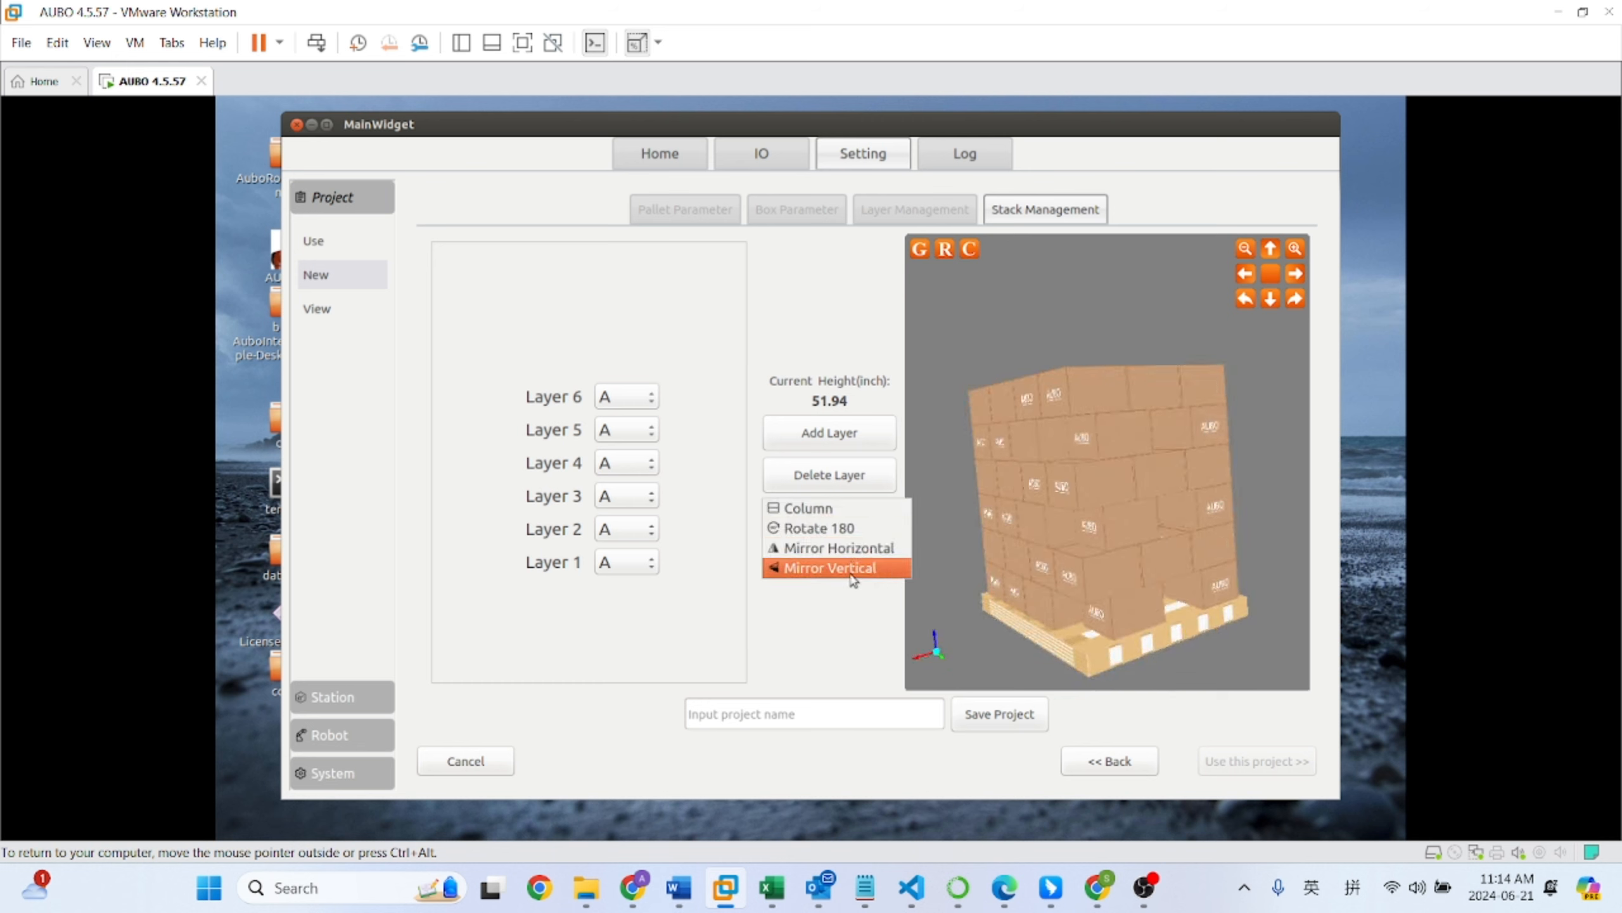
pyautogui.click(852, 597)
# Step: Delete two layers and add three for a seven-layer stack, and set the stack's arrangement to Column
pyautogui.click(843, 474)
pyautogui.click(843, 474)
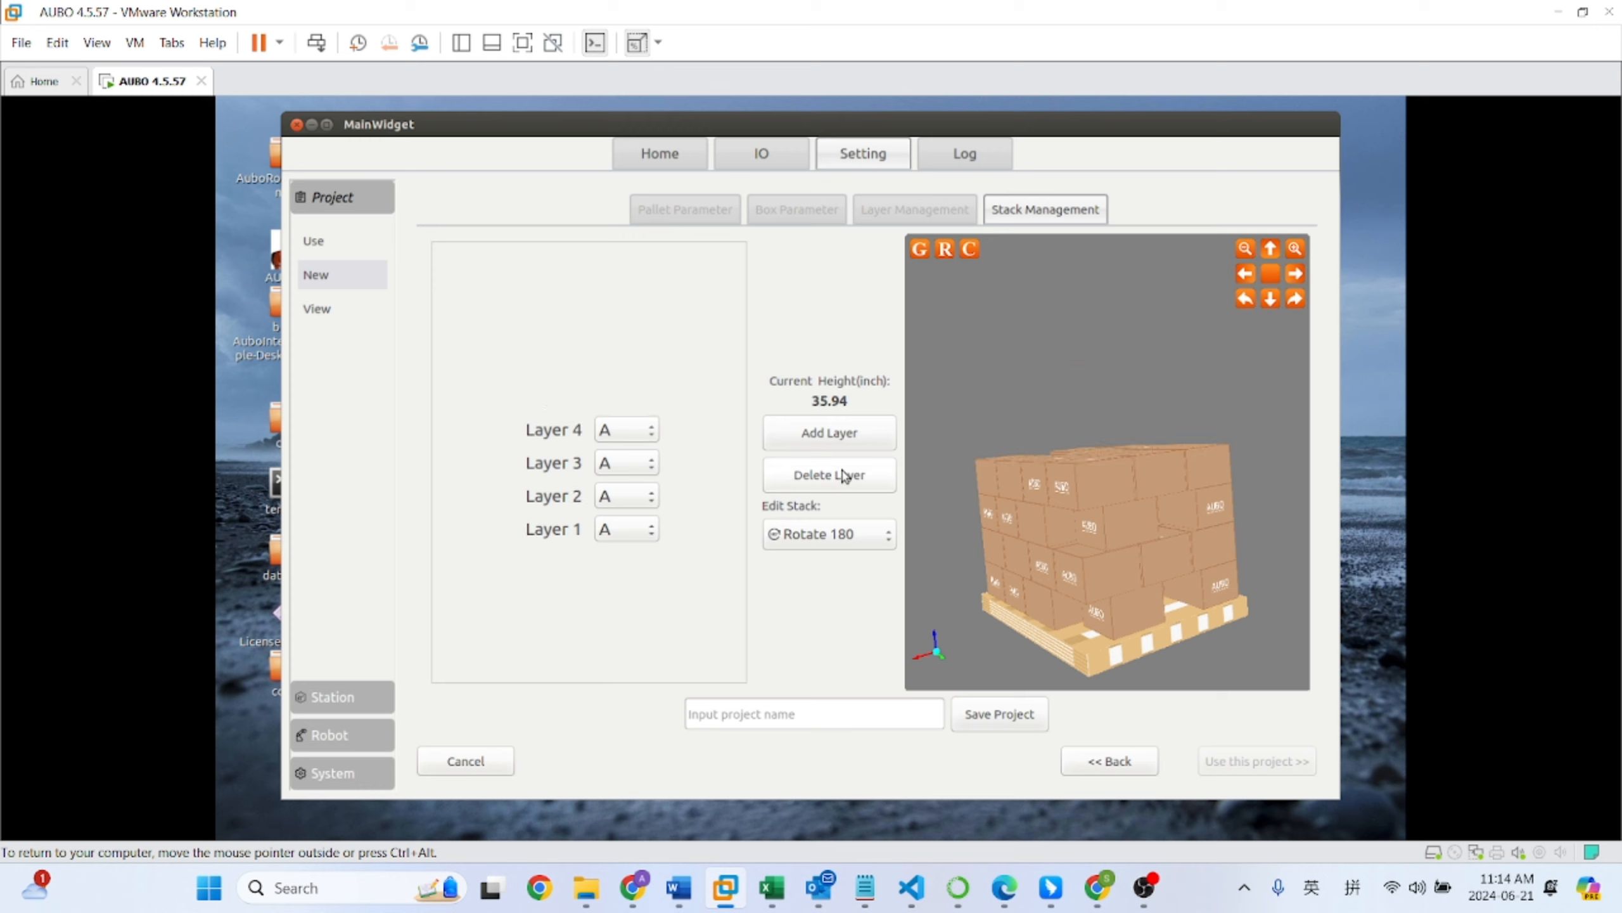
pyautogui.click(830, 448)
pyautogui.click(830, 448)
pyautogui.click(830, 448)
pyautogui.click(840, 534)
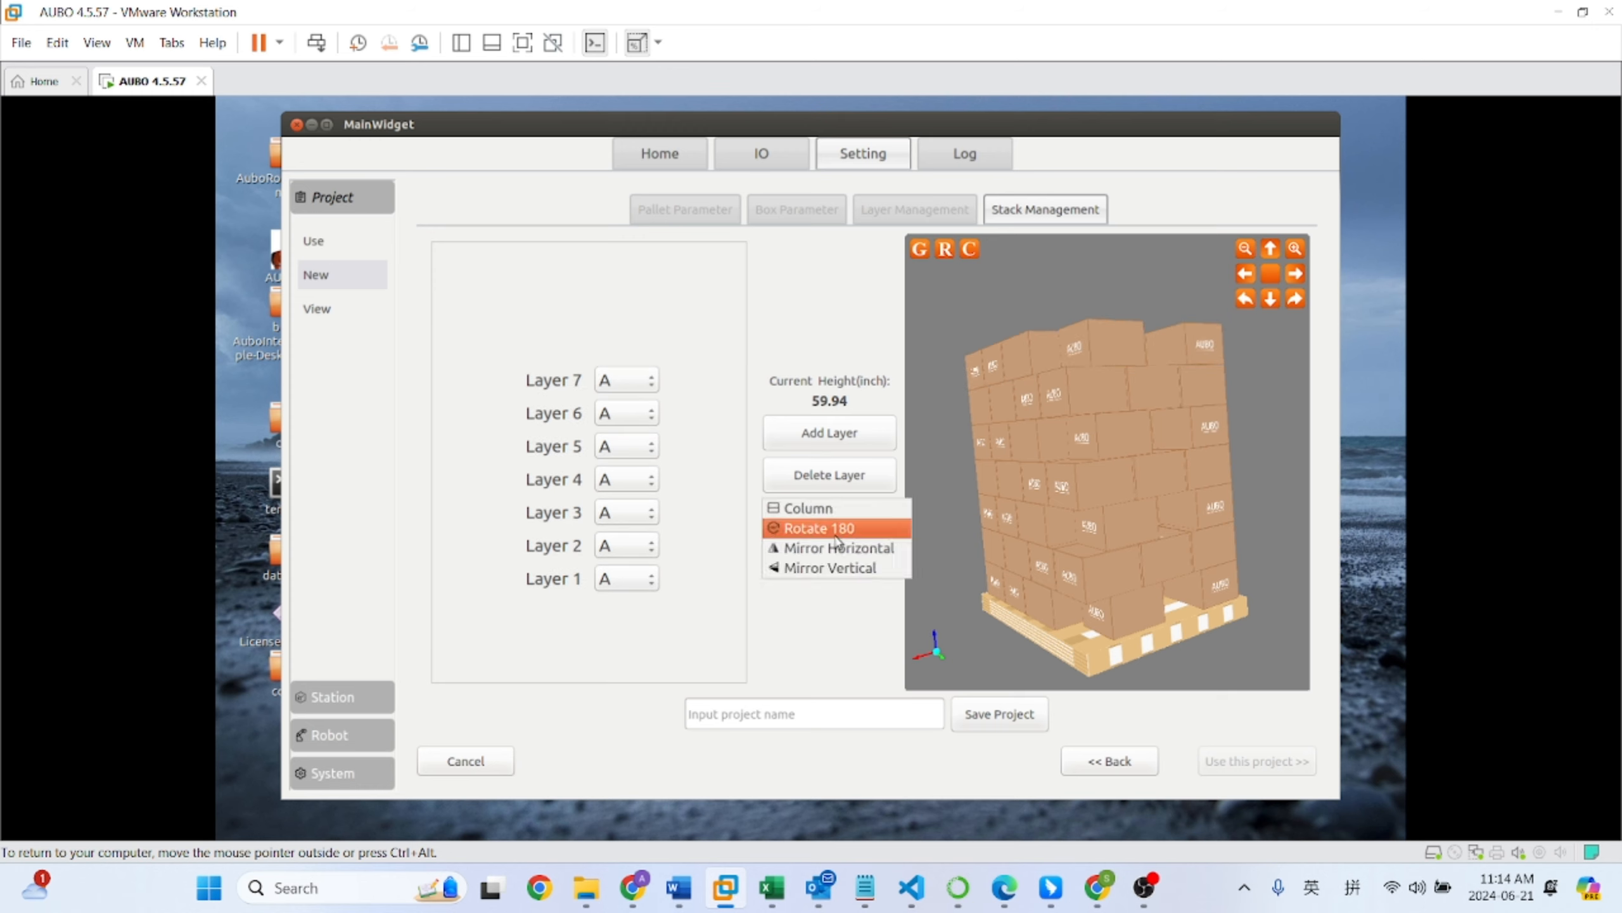
pyautogui.click(808, 508)
# Step: Save the project under the name Test and continue to using it
pyautogui.click(781, 712)
pyautogui.write('TEs')
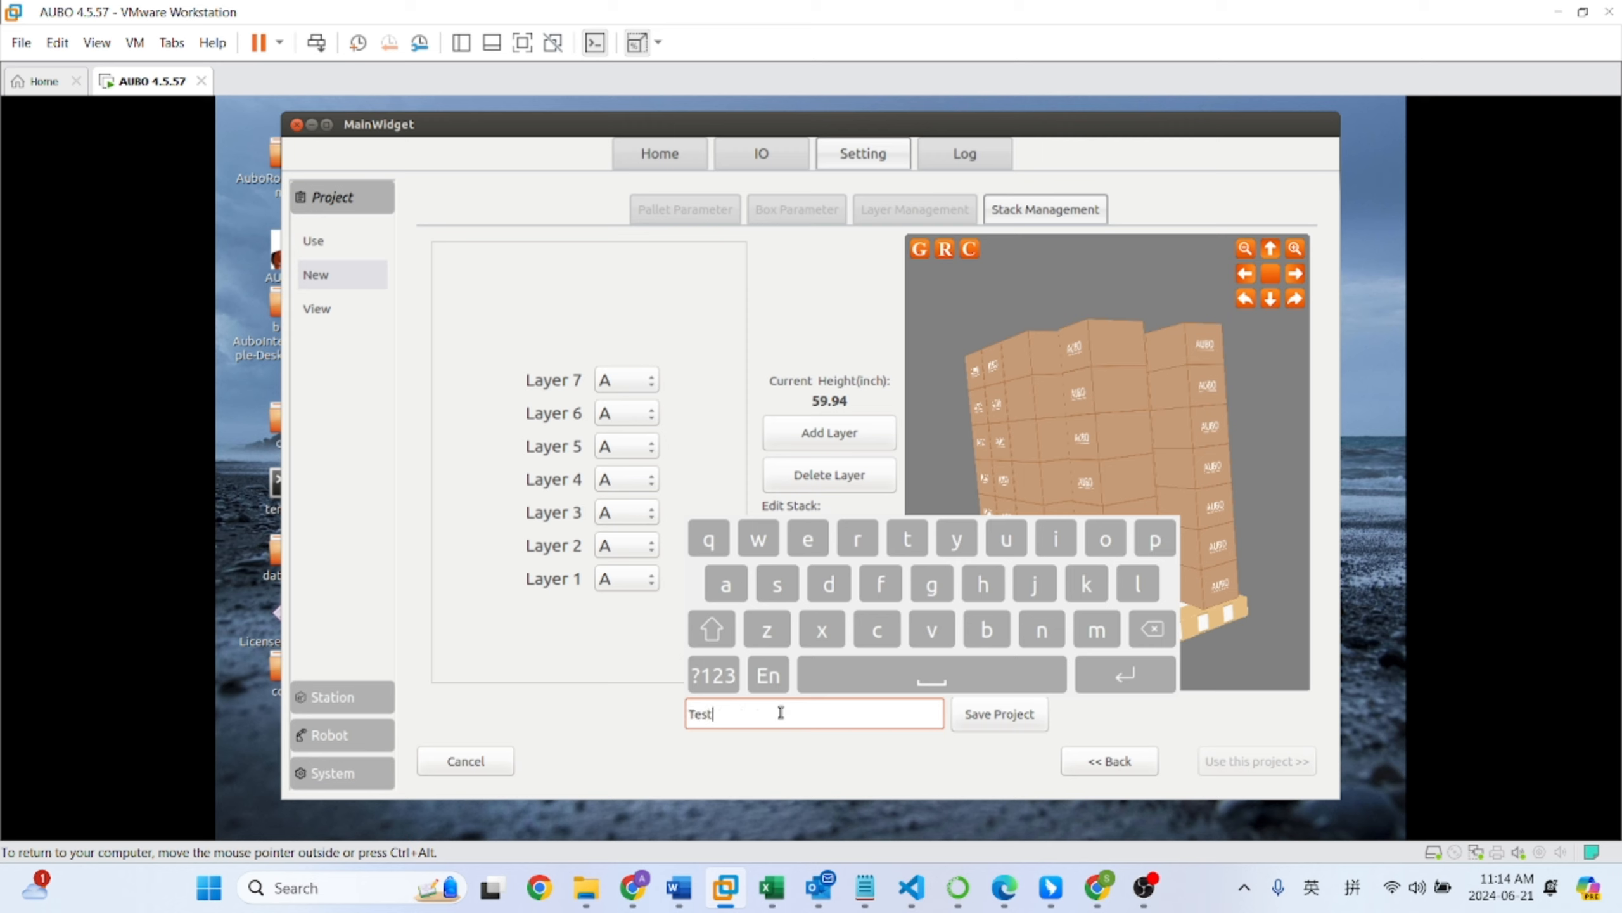
pyautogui.click(980, 730)
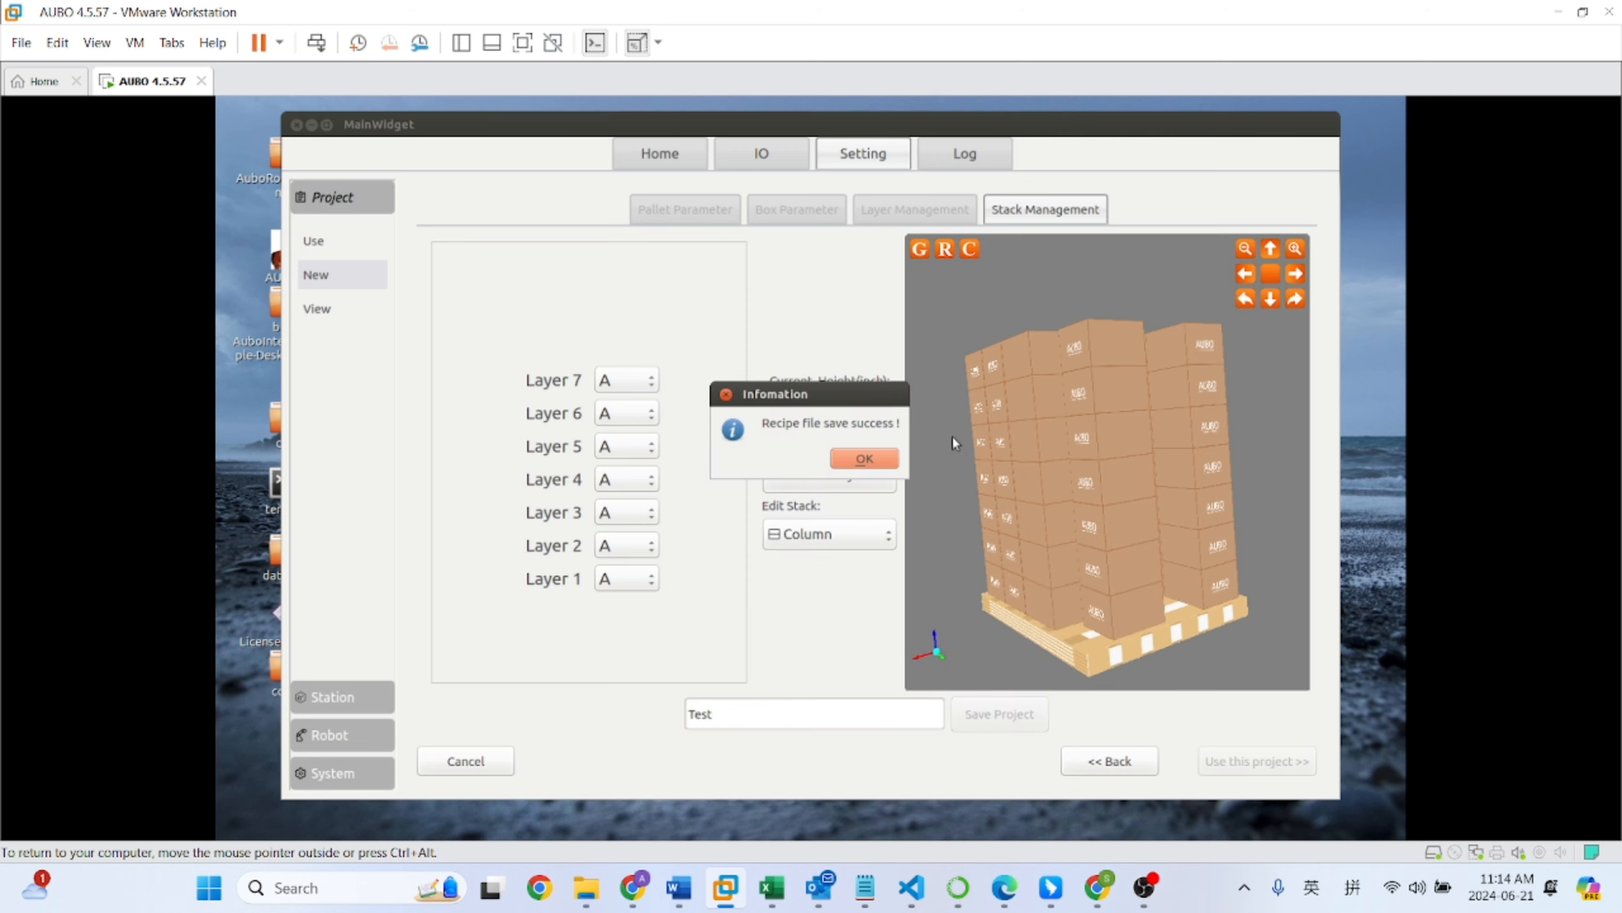
pyautogui.click(885, 460)
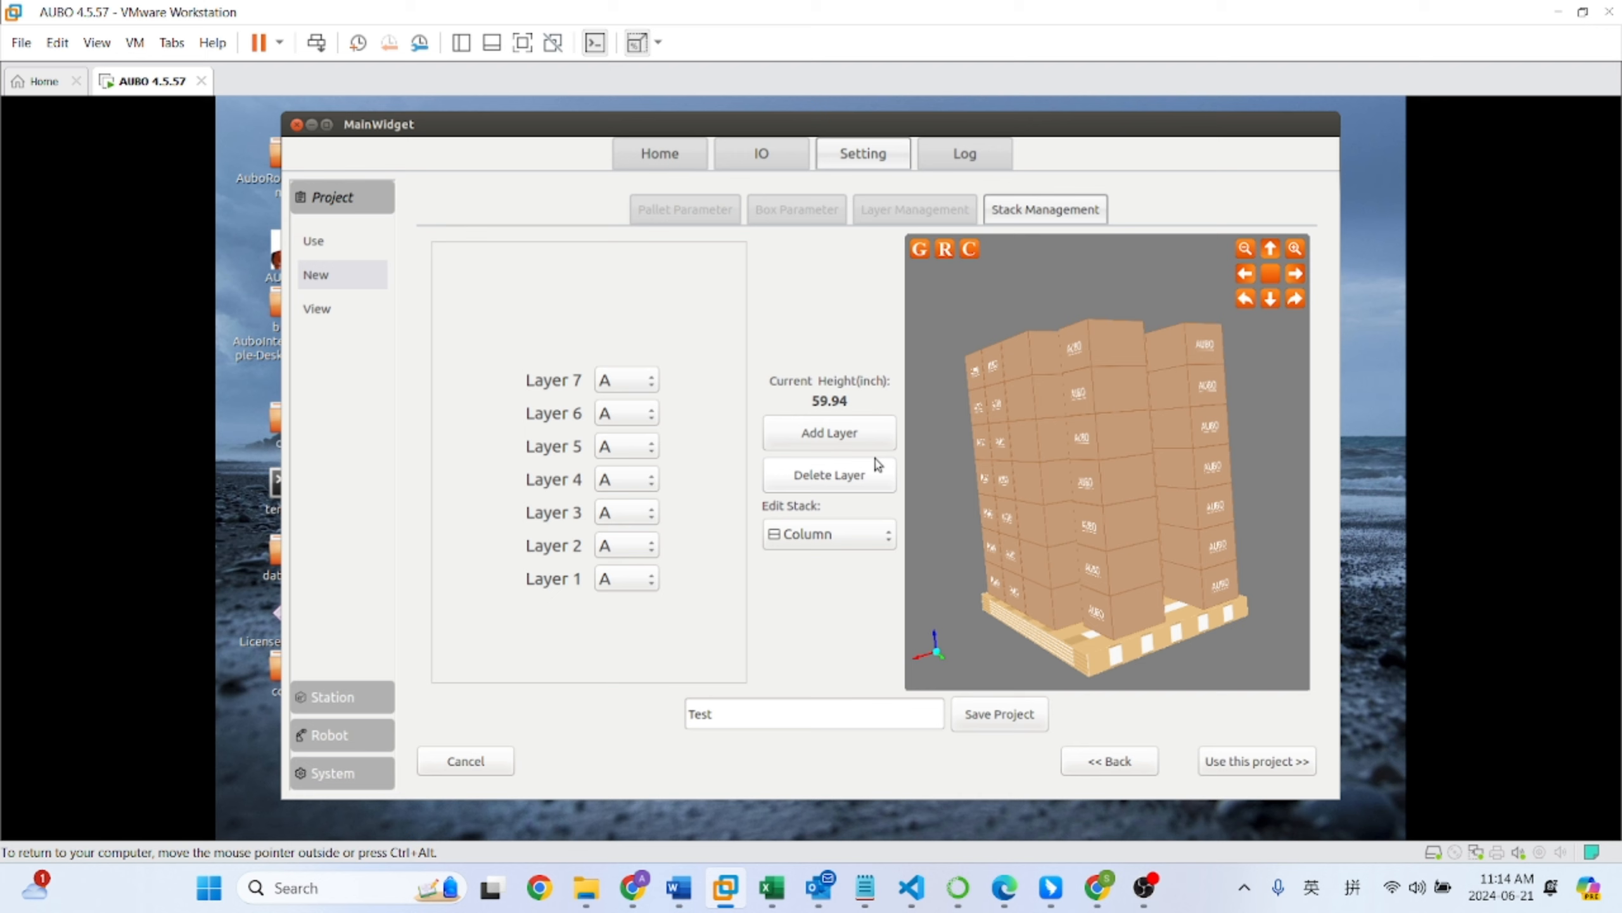
pyautogui.click(1256, 762)
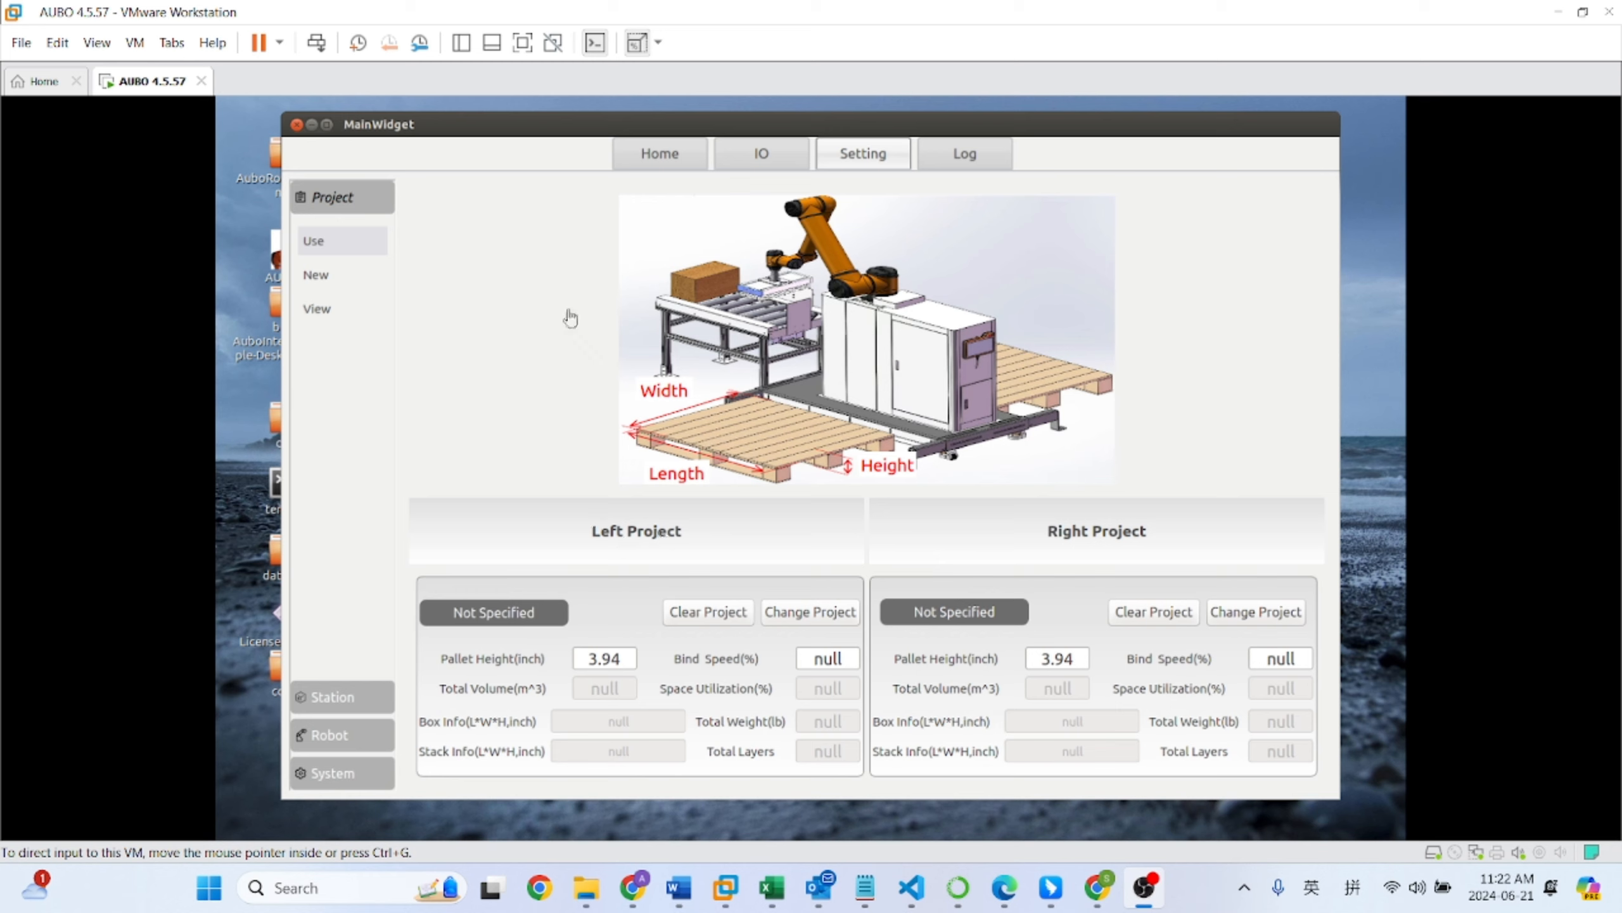
# Step: Open the saved Test project in the project viewer and inspect its stacked pallet in 3D from several angles
pyautogui.click(319, 311)
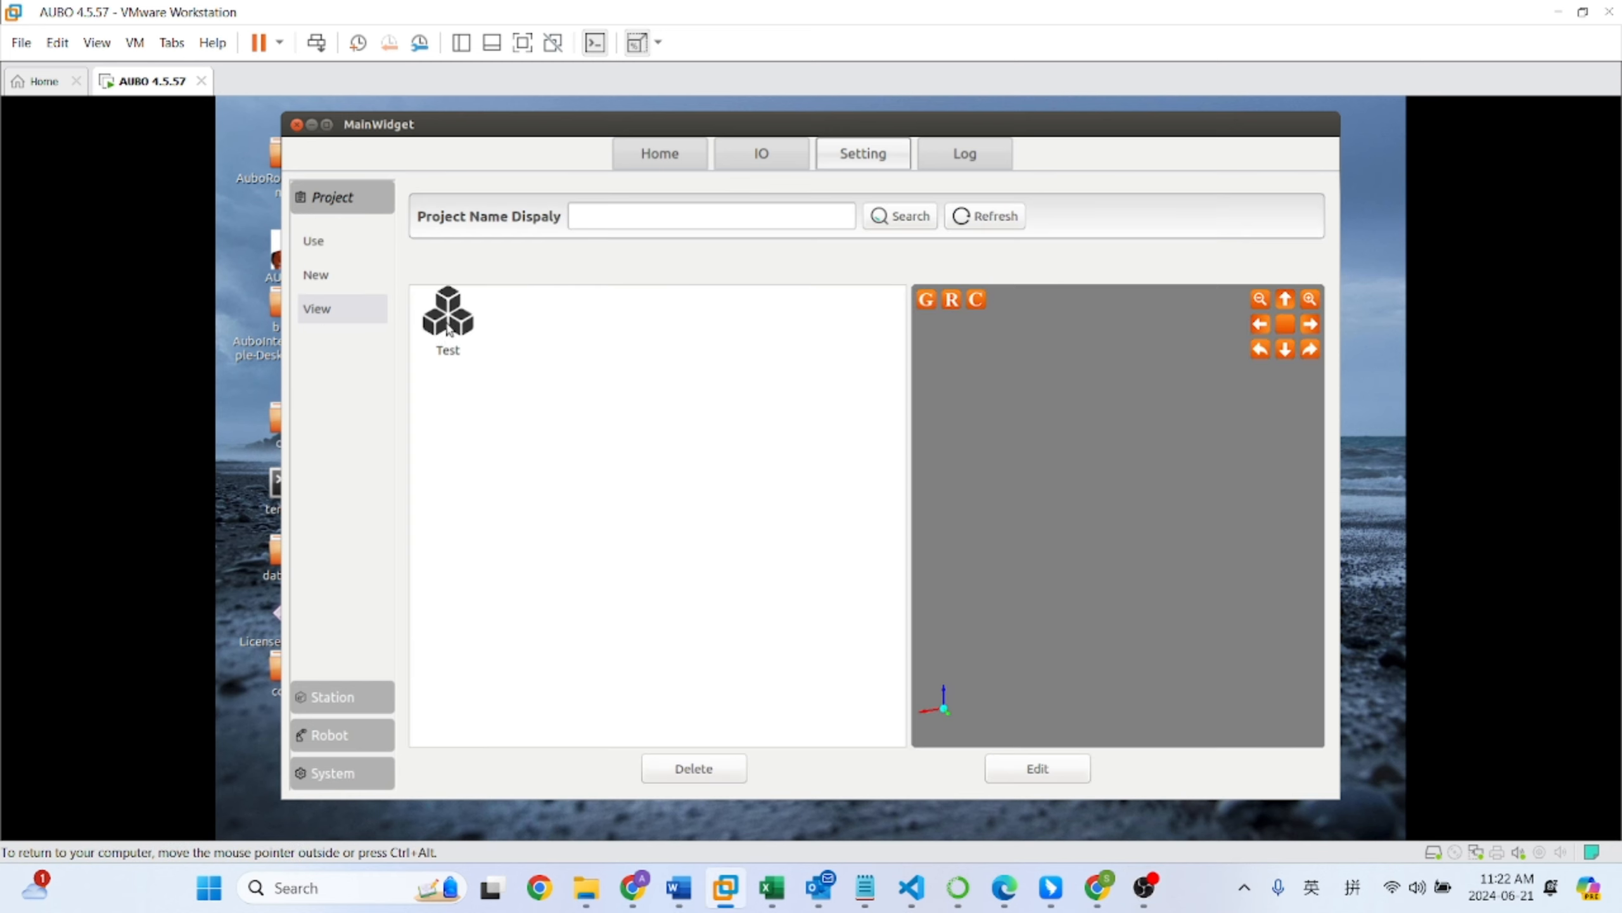
pyautogui.click(459, 324)
pyautogui.moveTo(1194, 524); pyautogui.dragTo(1207, 641)
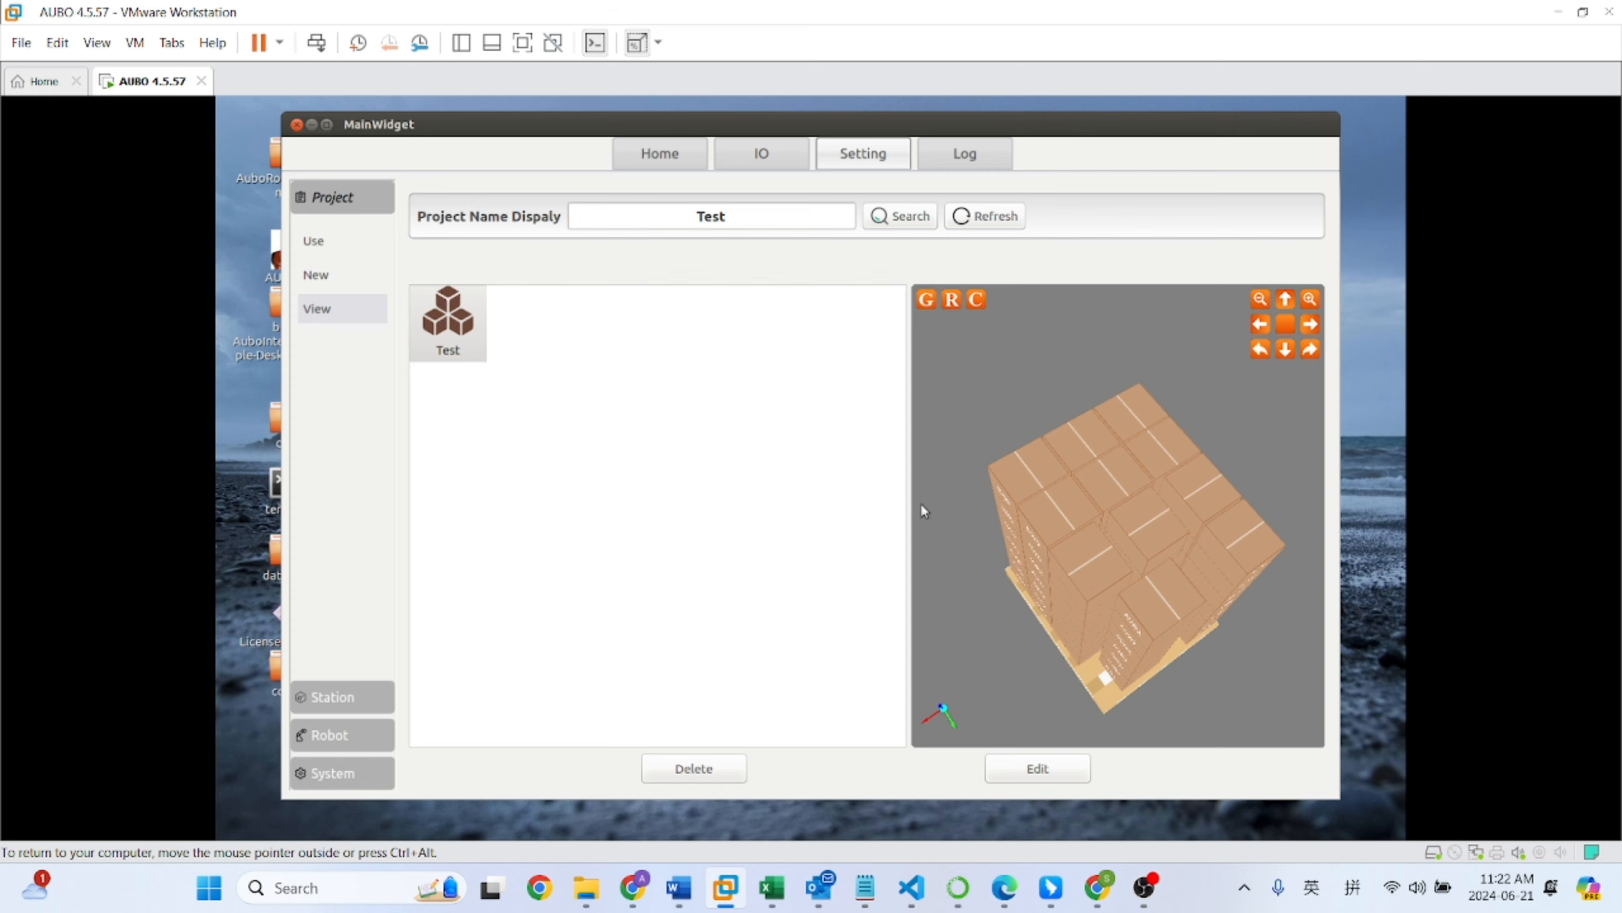
pyautogui.moveTo(924, 507); pyautogui.dragTo(903, 459)
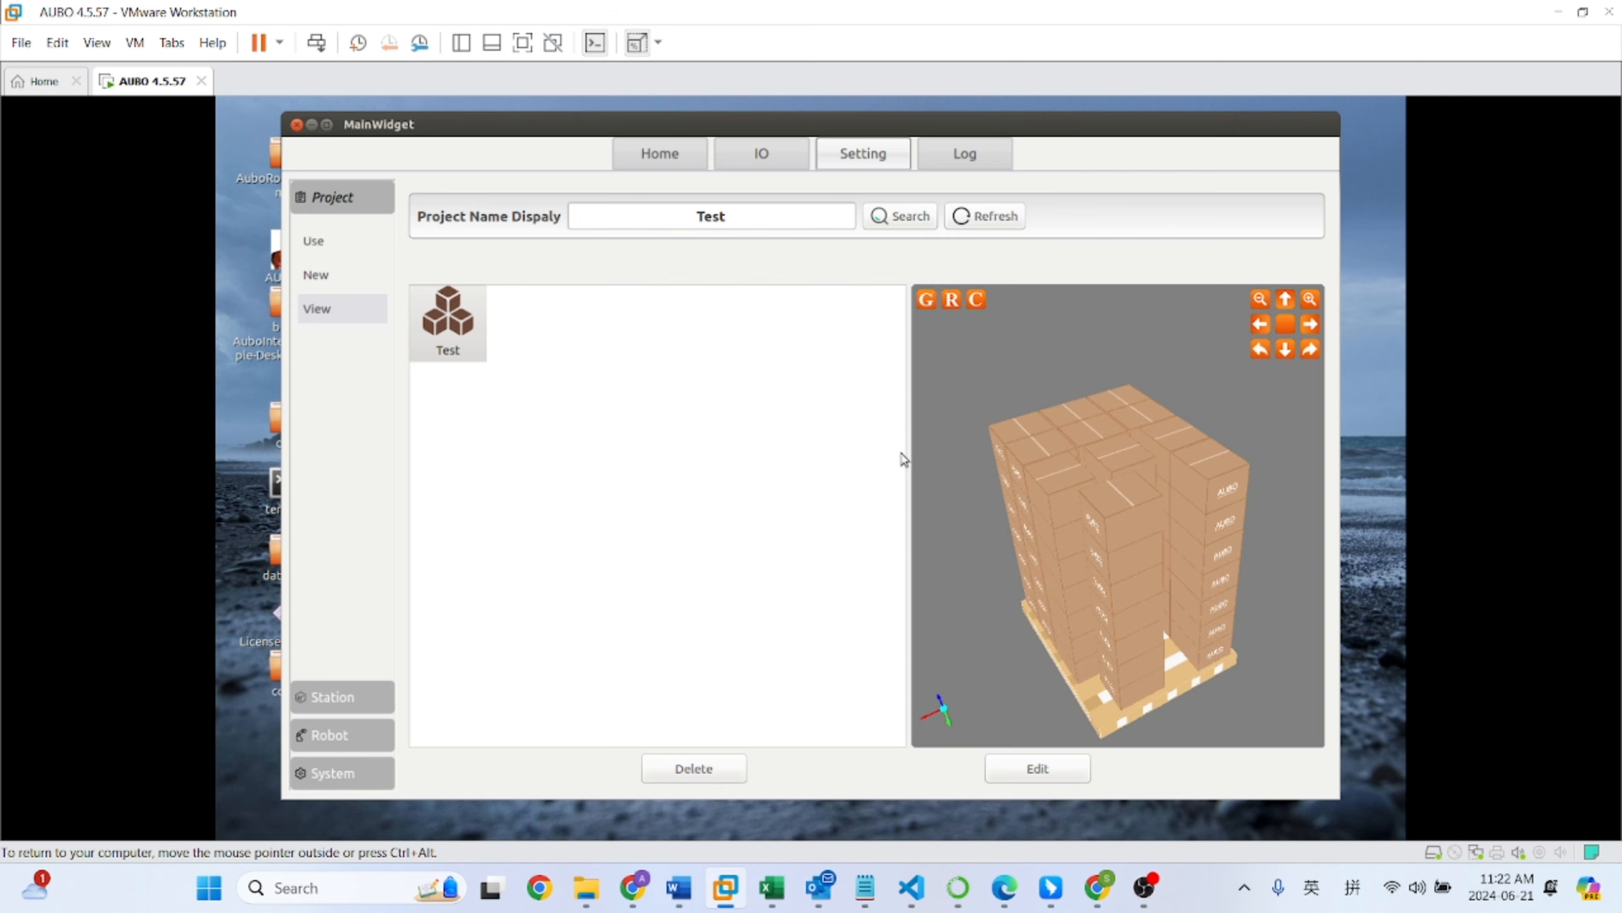
# Step: Assign the saved Test project as the left pallet's project
pyautogui.click(326, 244)
pyautogui.click(781, 604)
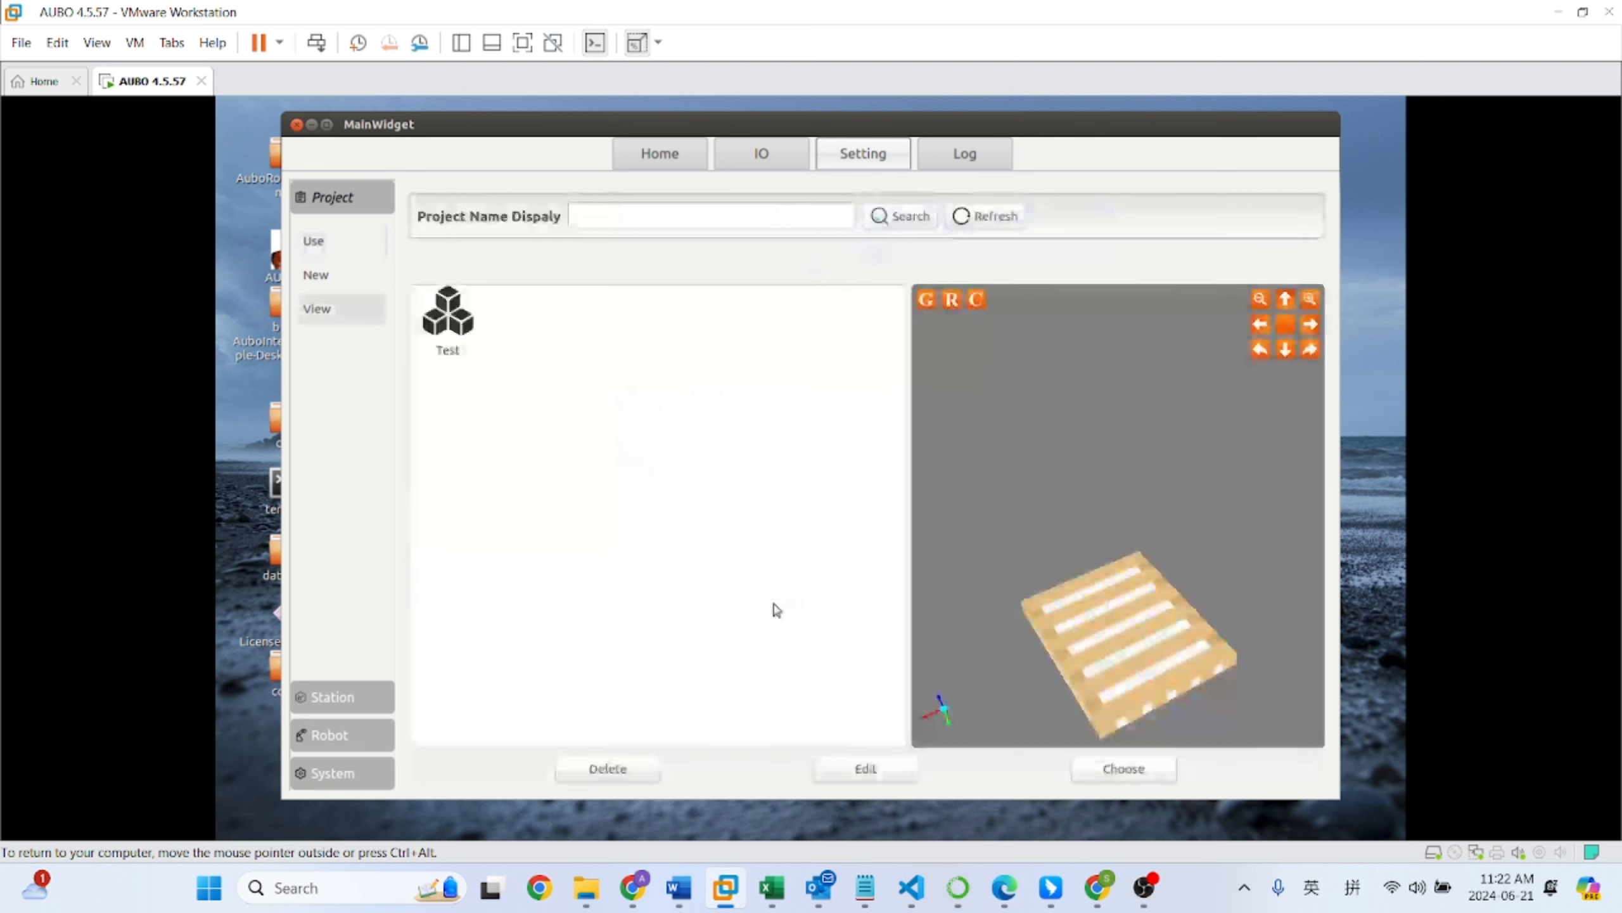
pyautogui.click(436, 321)
pyautogui.click(1137, 775)
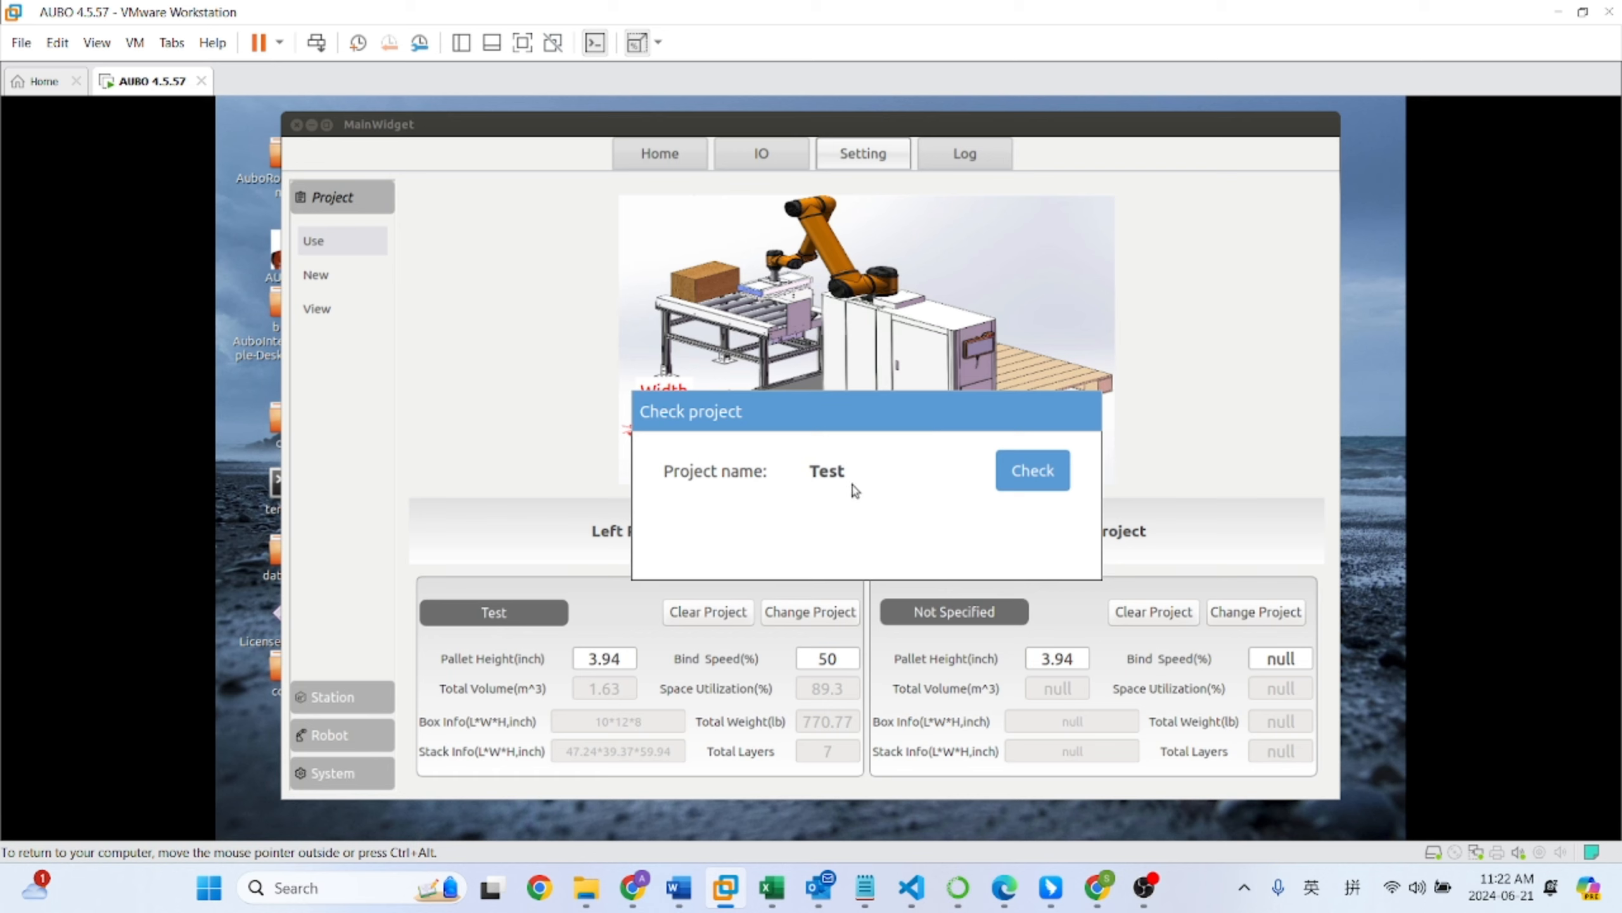
# Step: Check the left Test project for risks and run Auto_Optimization on it
pyautogui.click(1063, 480)
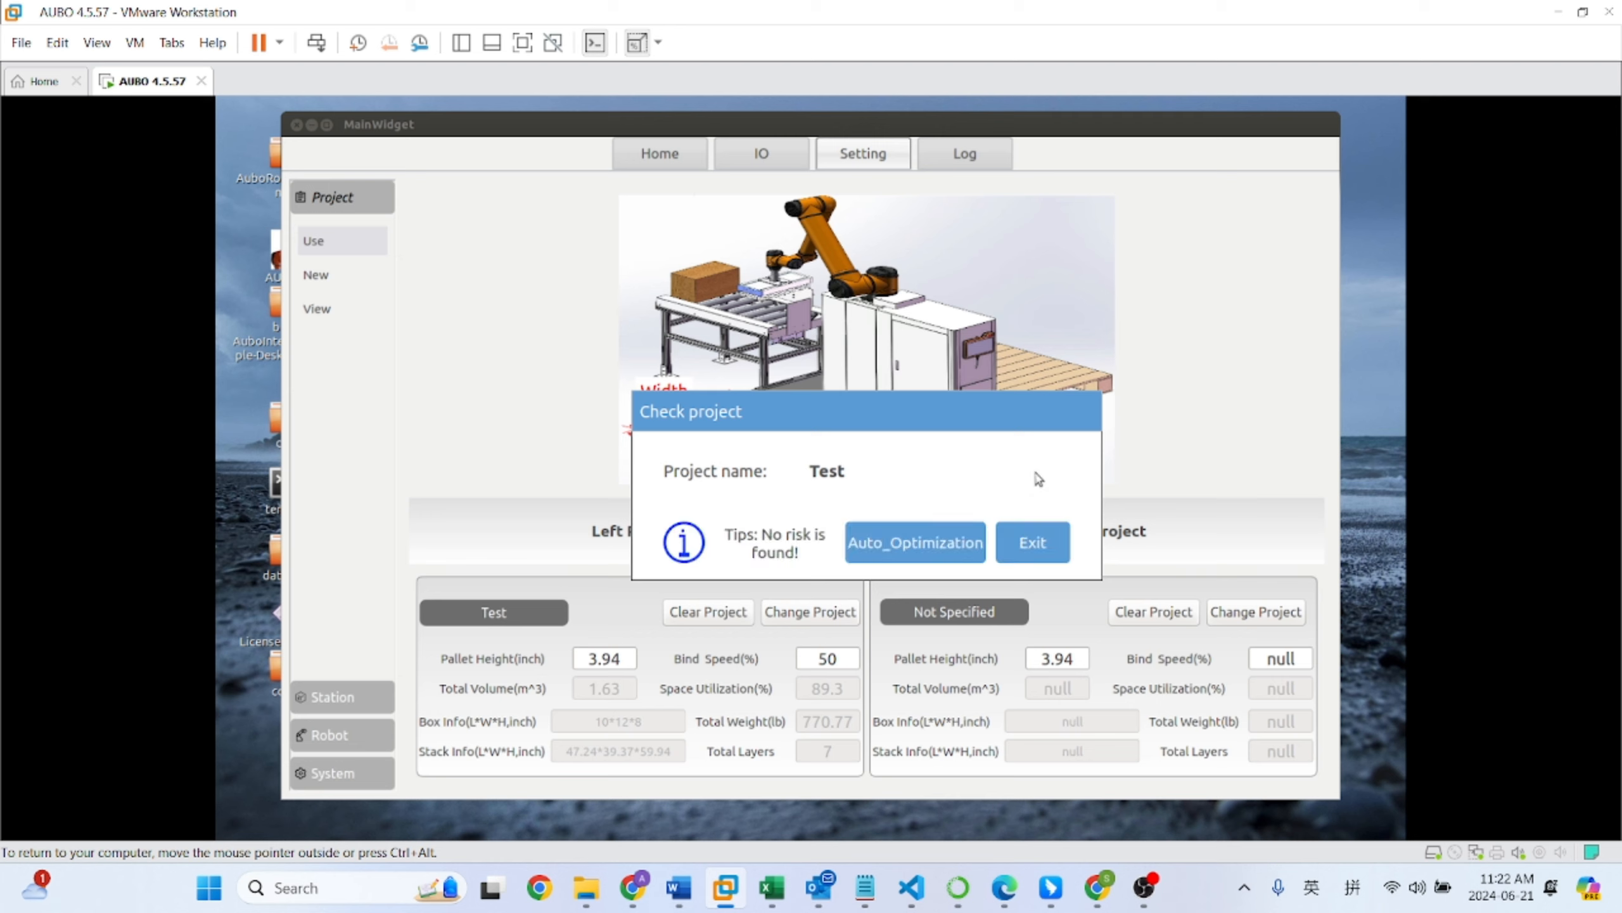
pyautogui.click(964, 547)
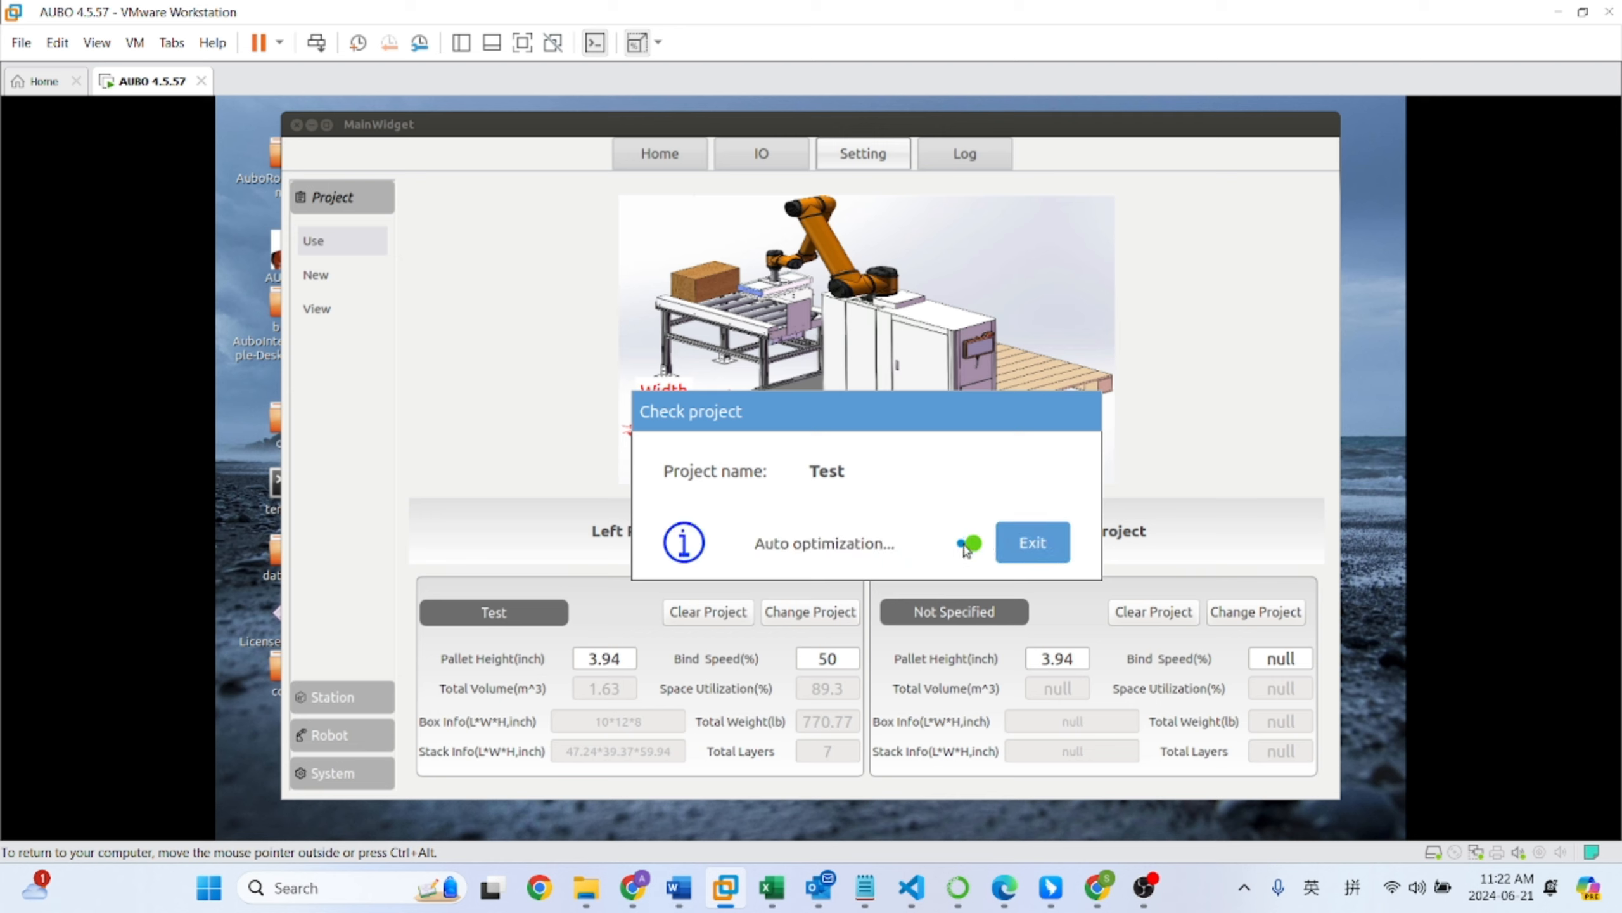
pyautogui.click(1025, 550)
# Step: Assign the Test project to the right pallet, then check and auto-optimize it
pyautogui.click(1250, 617)
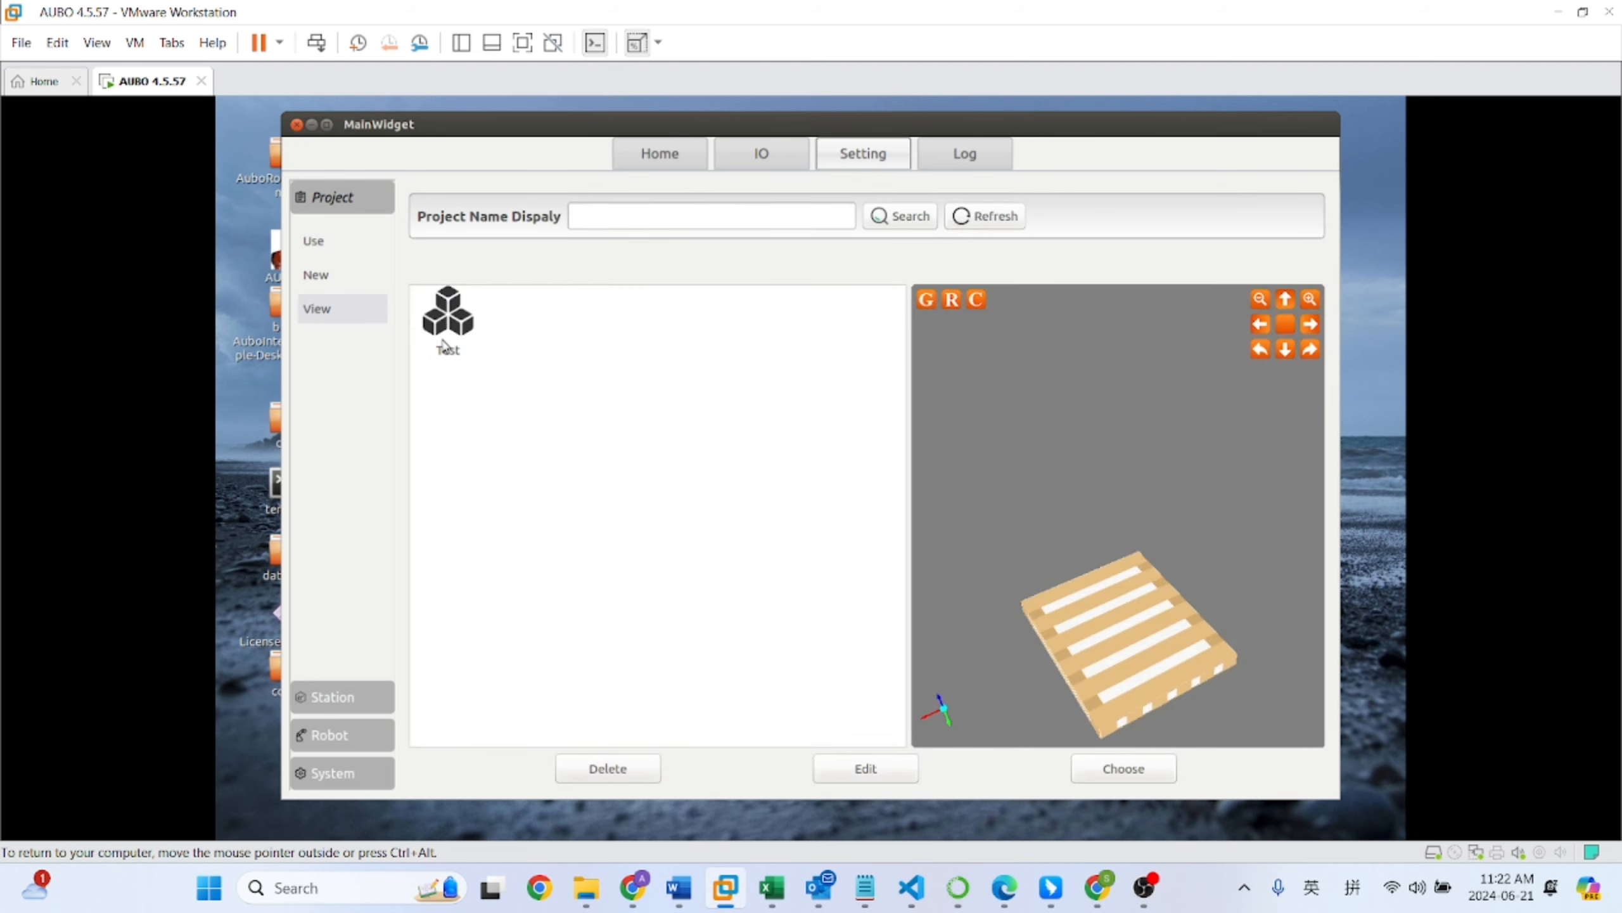
pyautogui.click(448, 340)
pyautogui.click(1122, 773)
pyautogui.click(1047, 479)
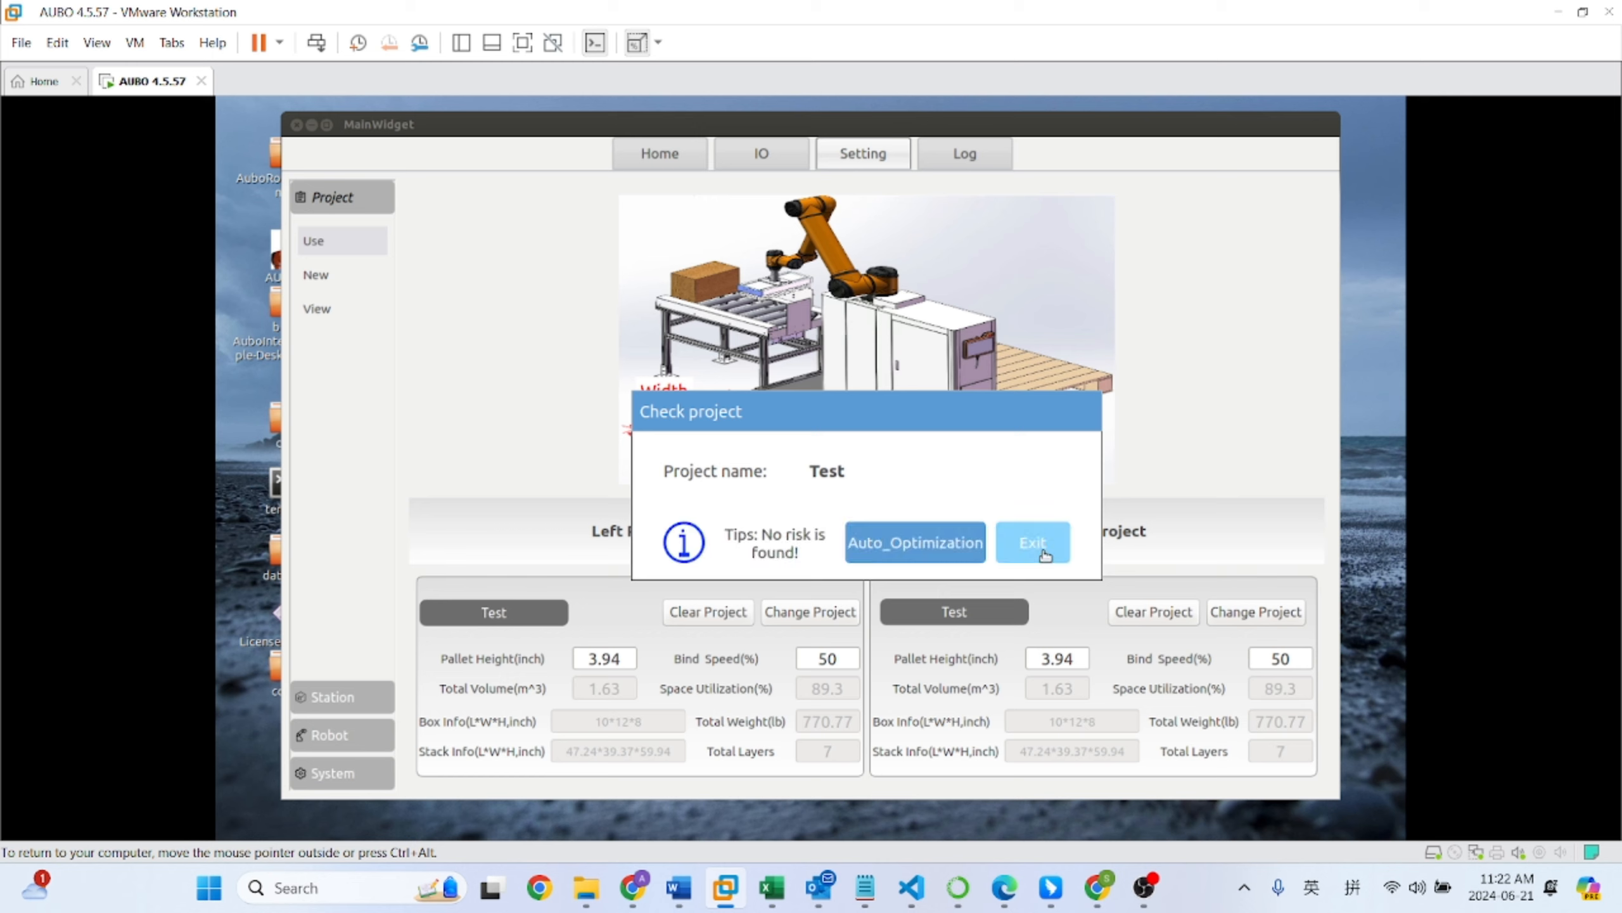
pyautogui.click(958, 553)
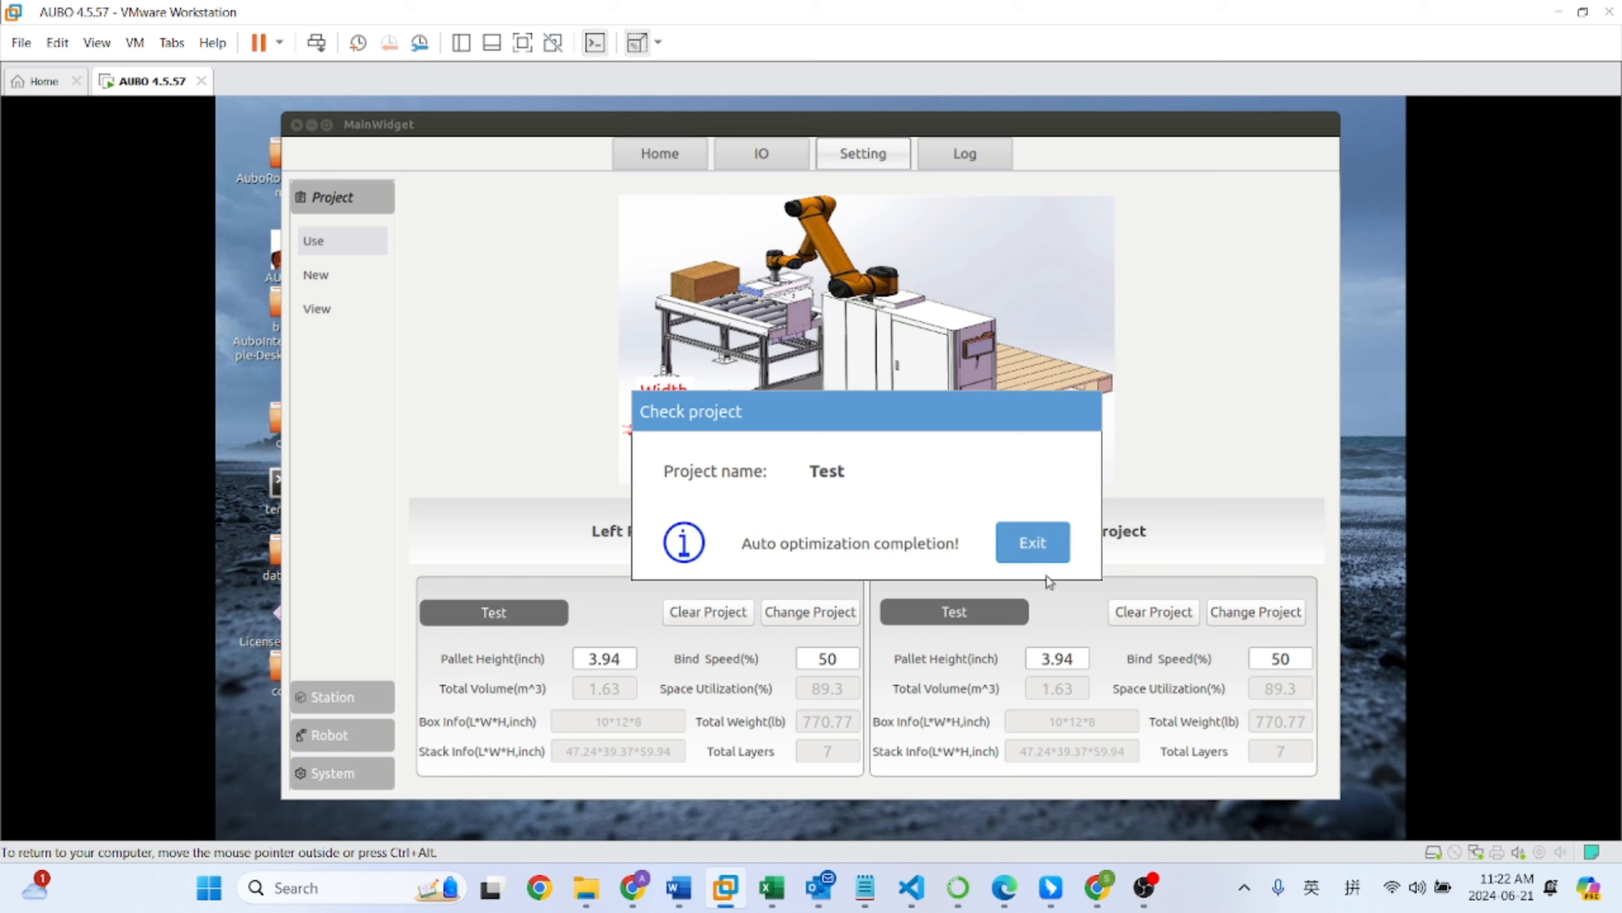
pyautogui.click(1044, 554)
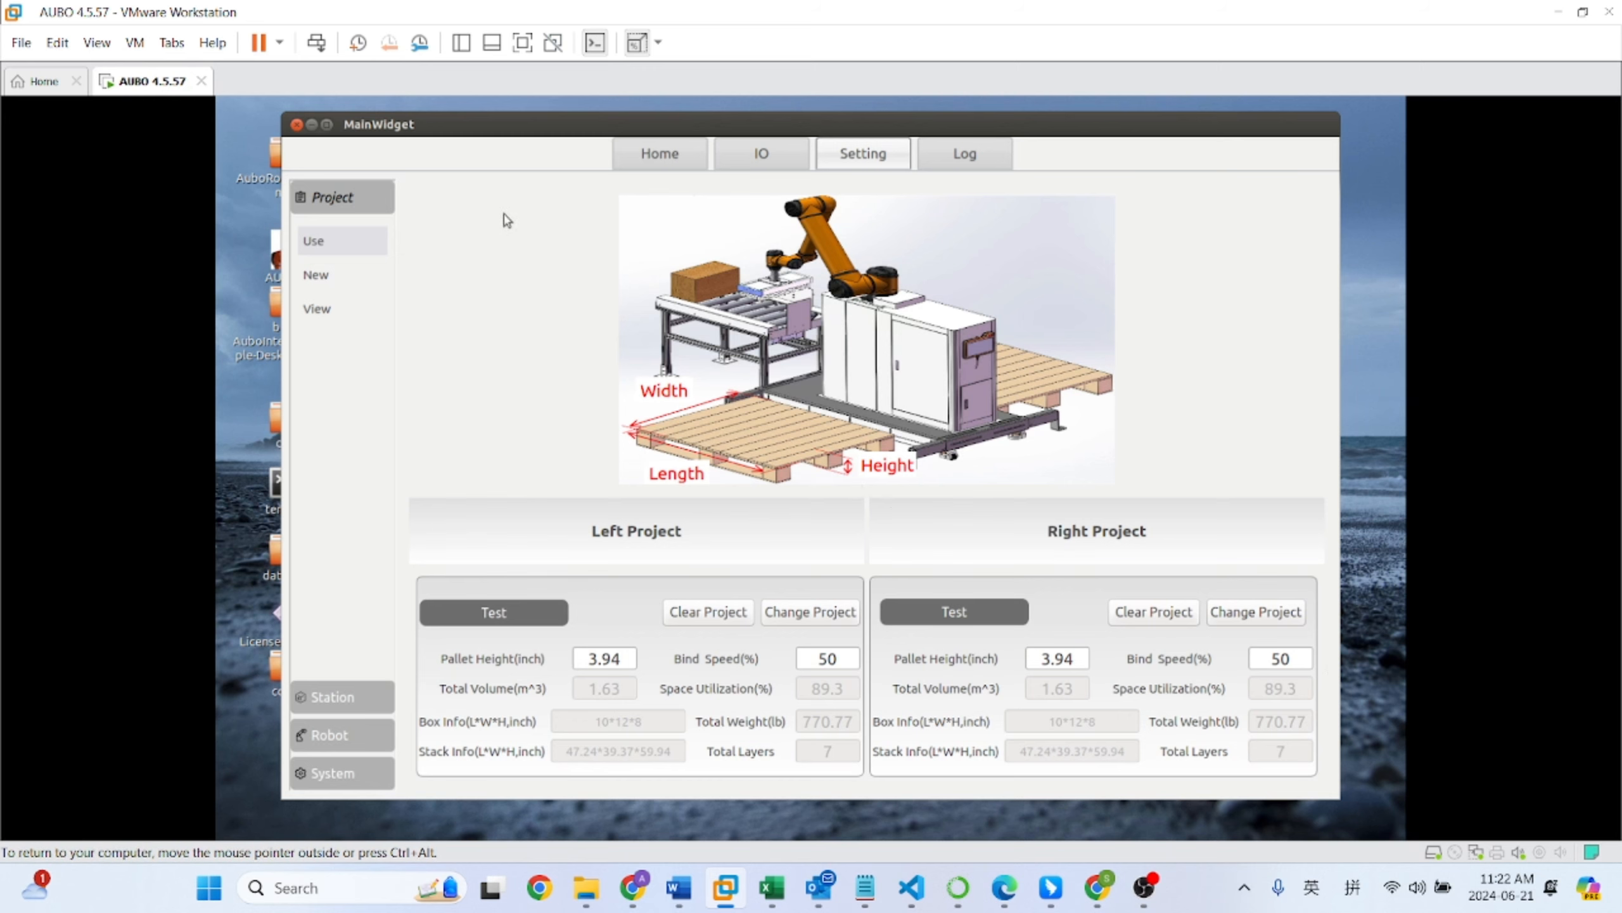
# Step: Start the palletizing simulation from the home screen and view the robot station from above
pyautogui.click(652, 157)
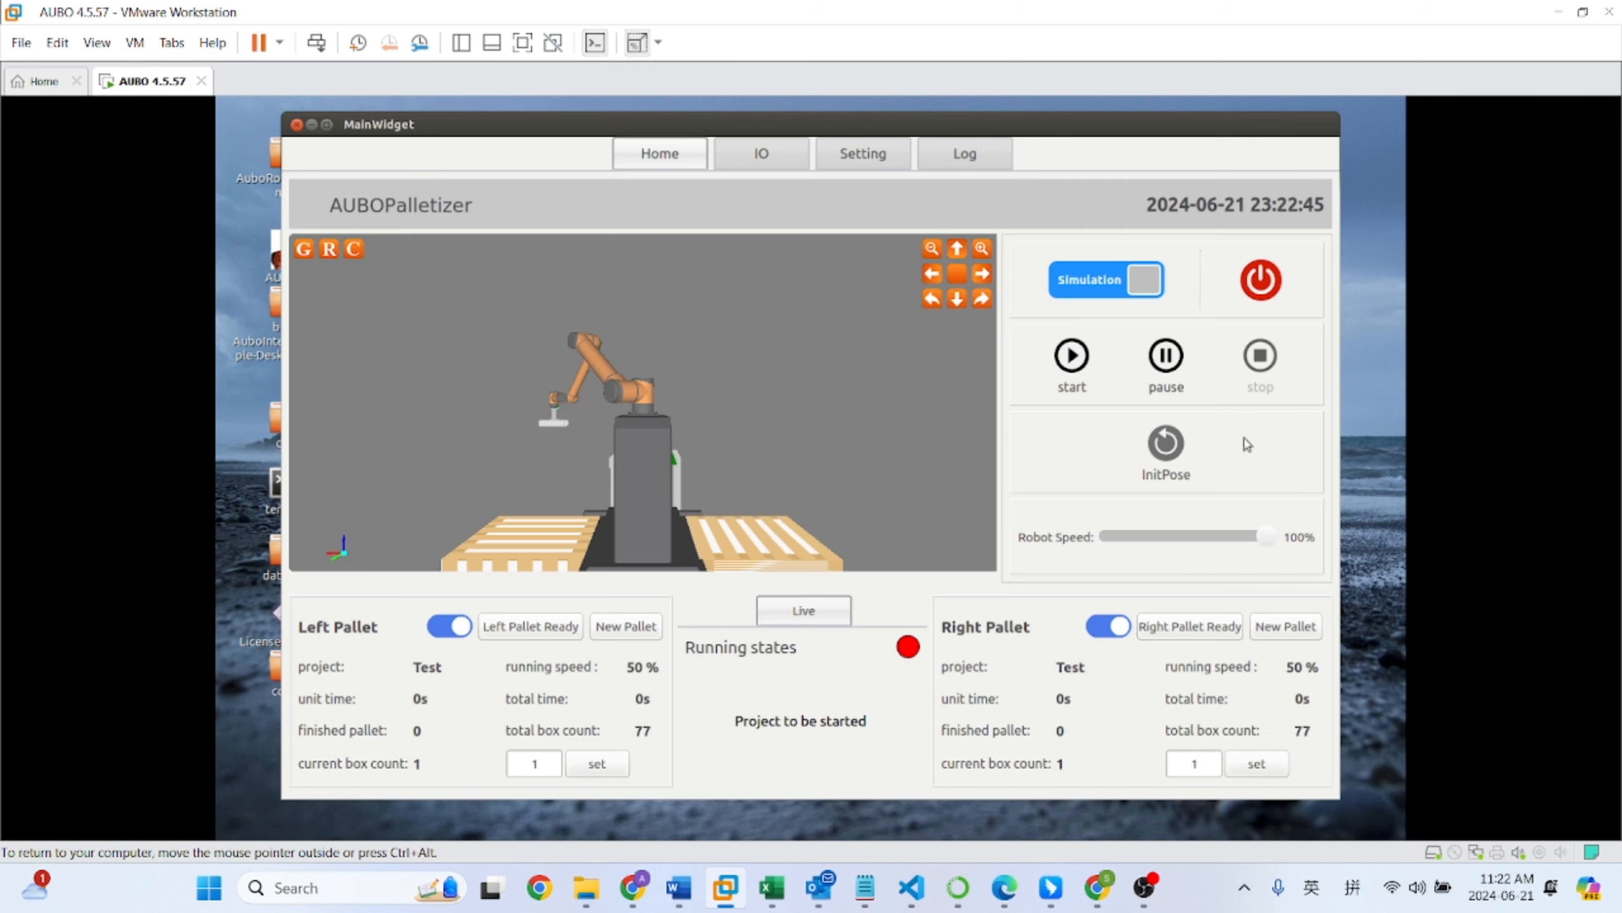
pyautogui.click(1087, 376)
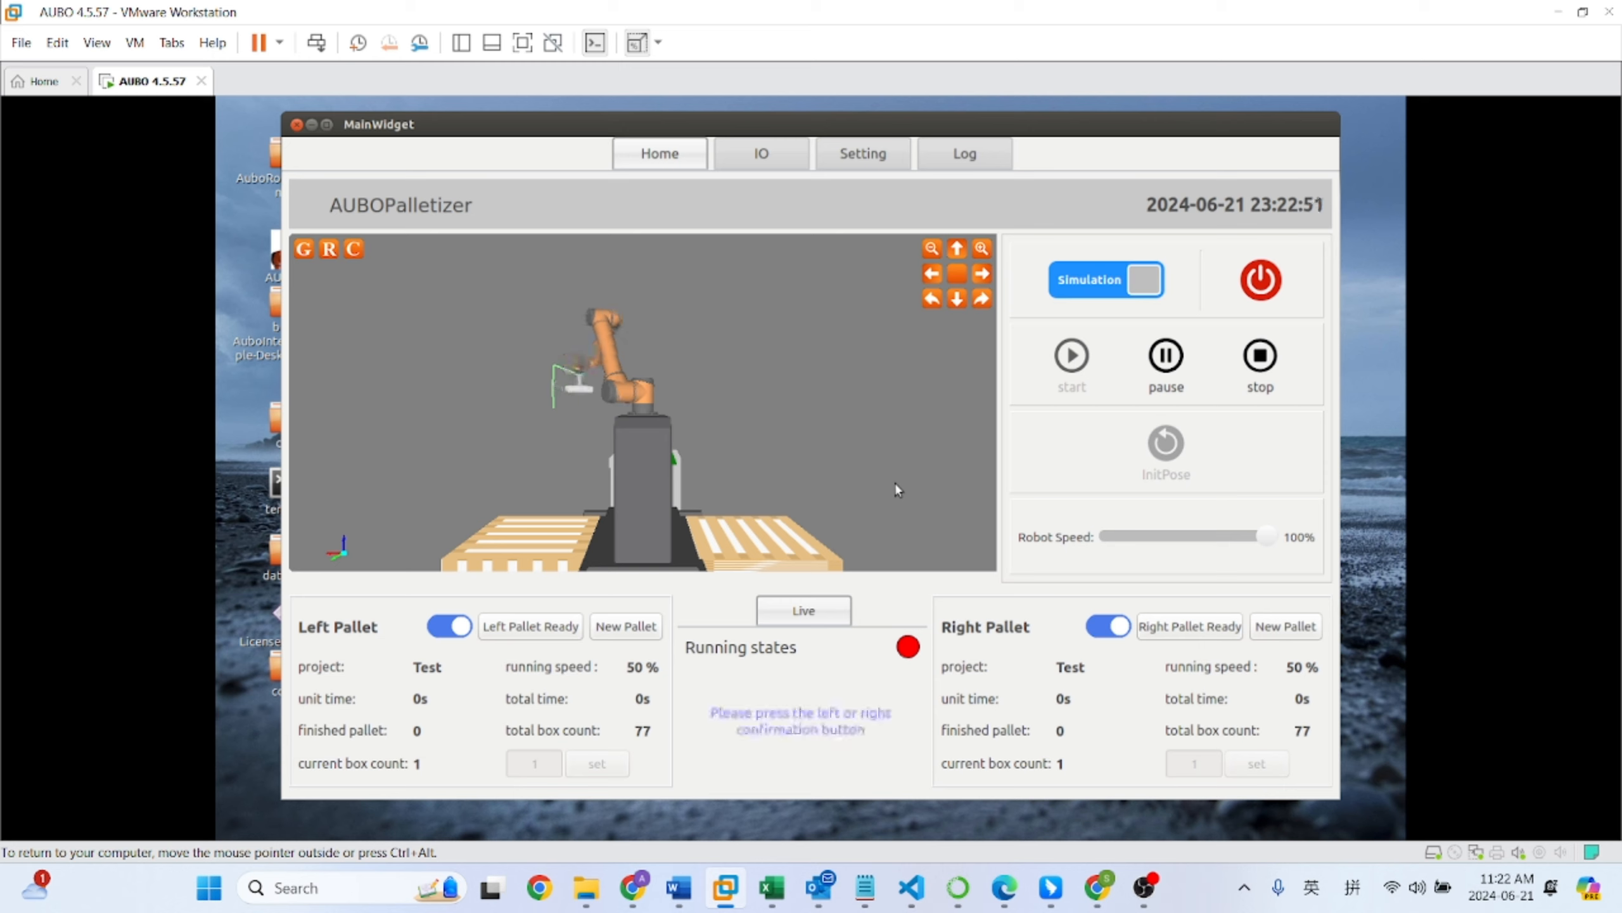
pyautogui.moveTo(896, 485); pyautogui.dragTo(943, 489)
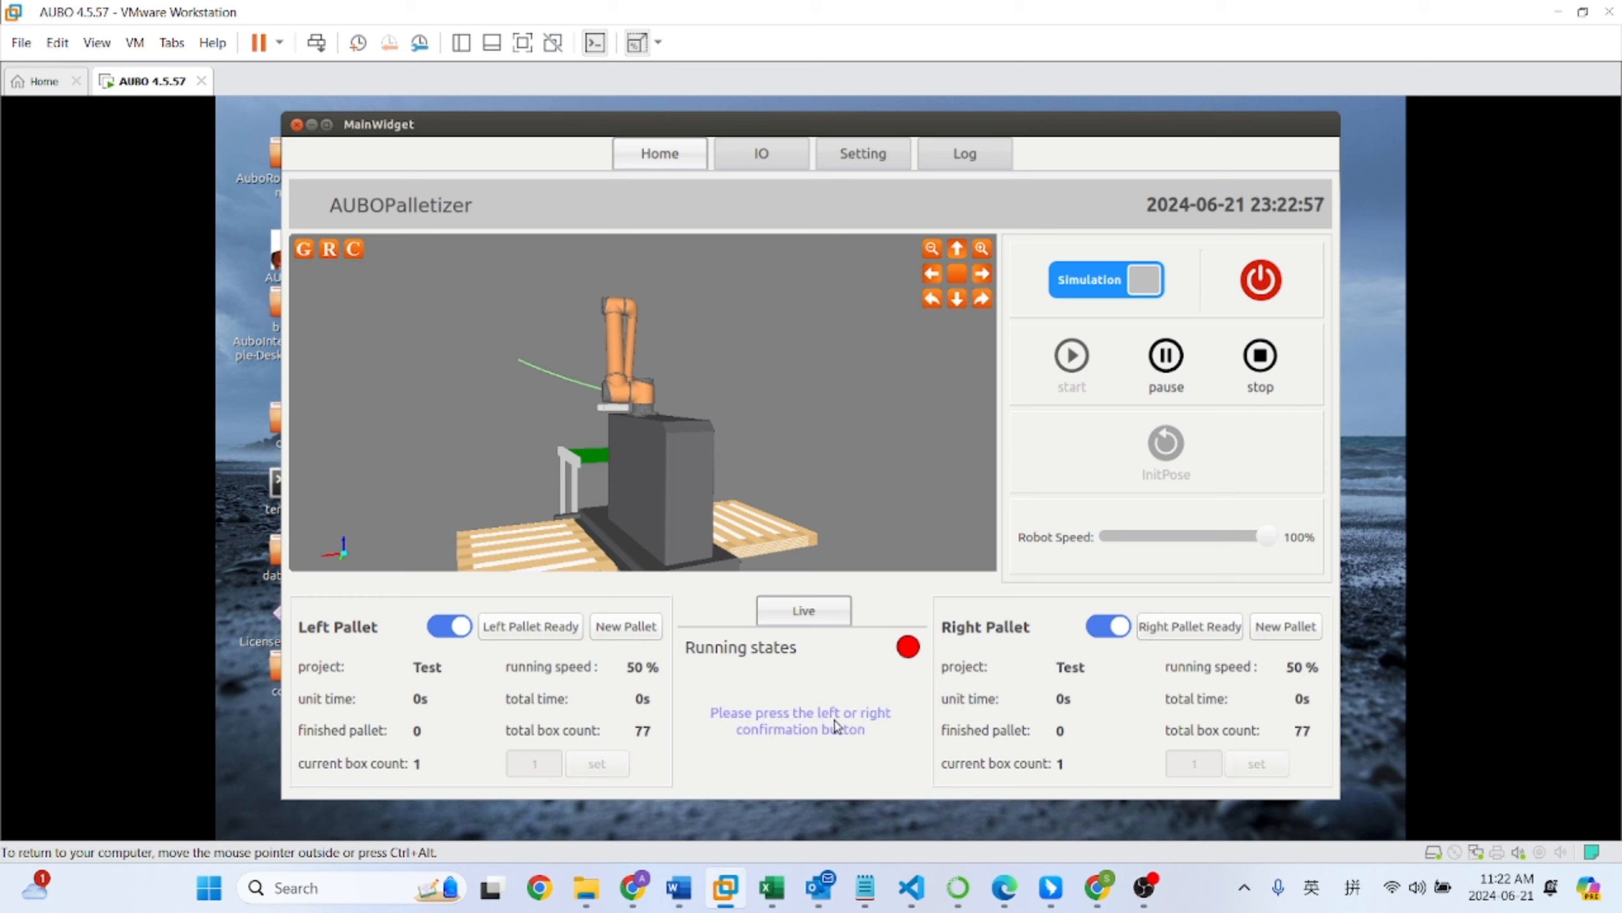
pyautogui.moveTo(805, 466); pyautogui.dragTo(771, 490)
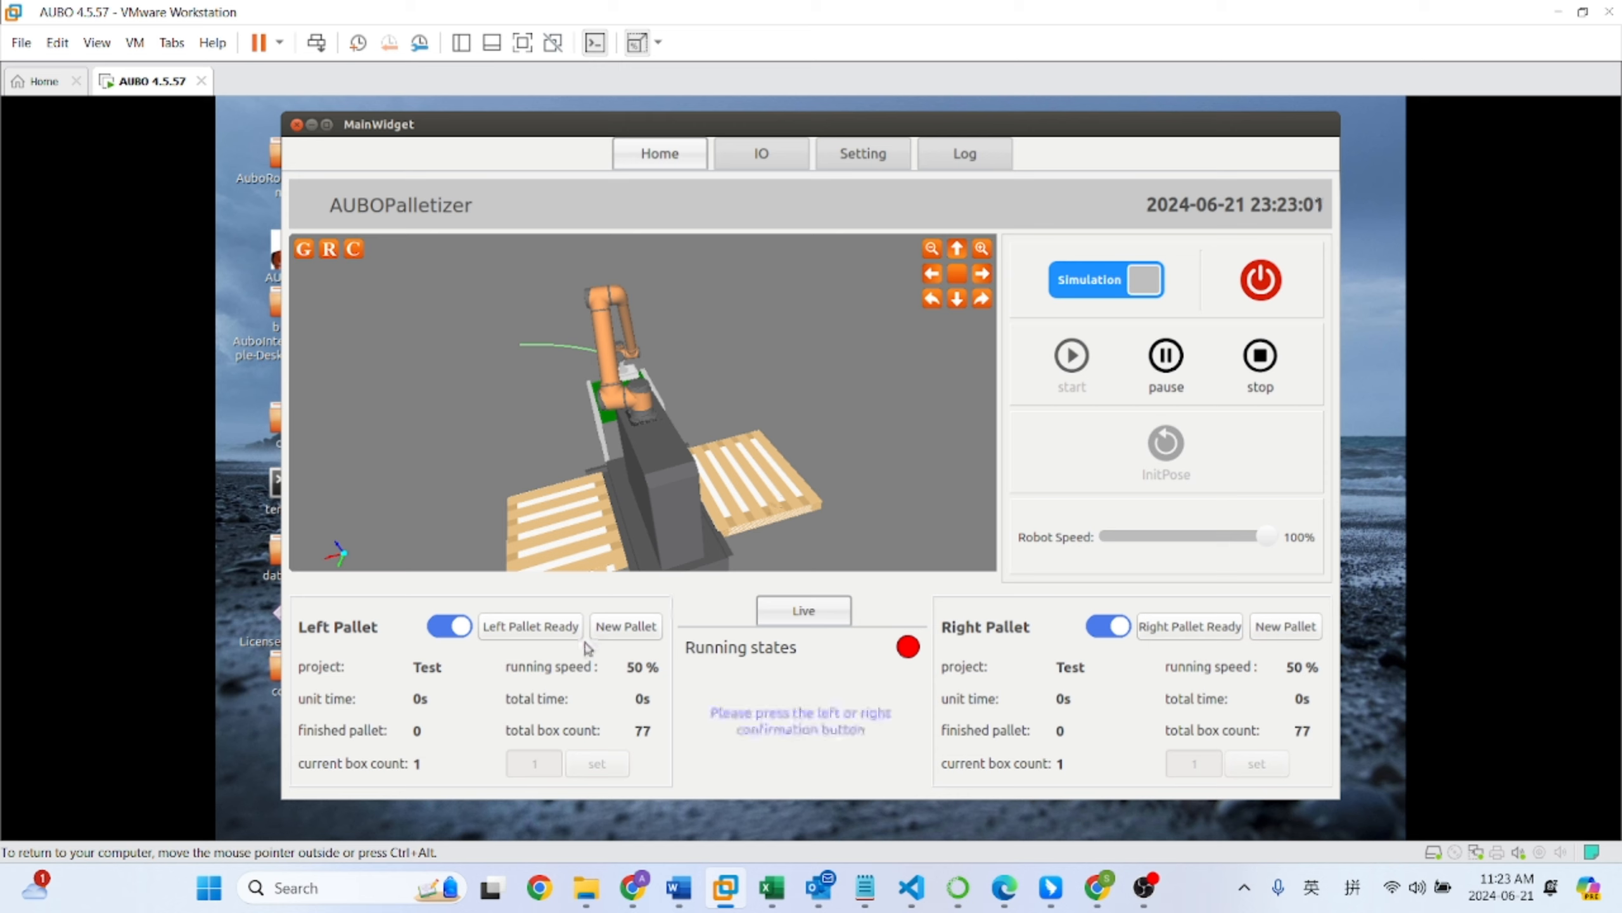
# Step: Confirm the left pallet as ready, watch the robot begin stacking boxes, and stop the simulation
pyautogui.click(521, 629)
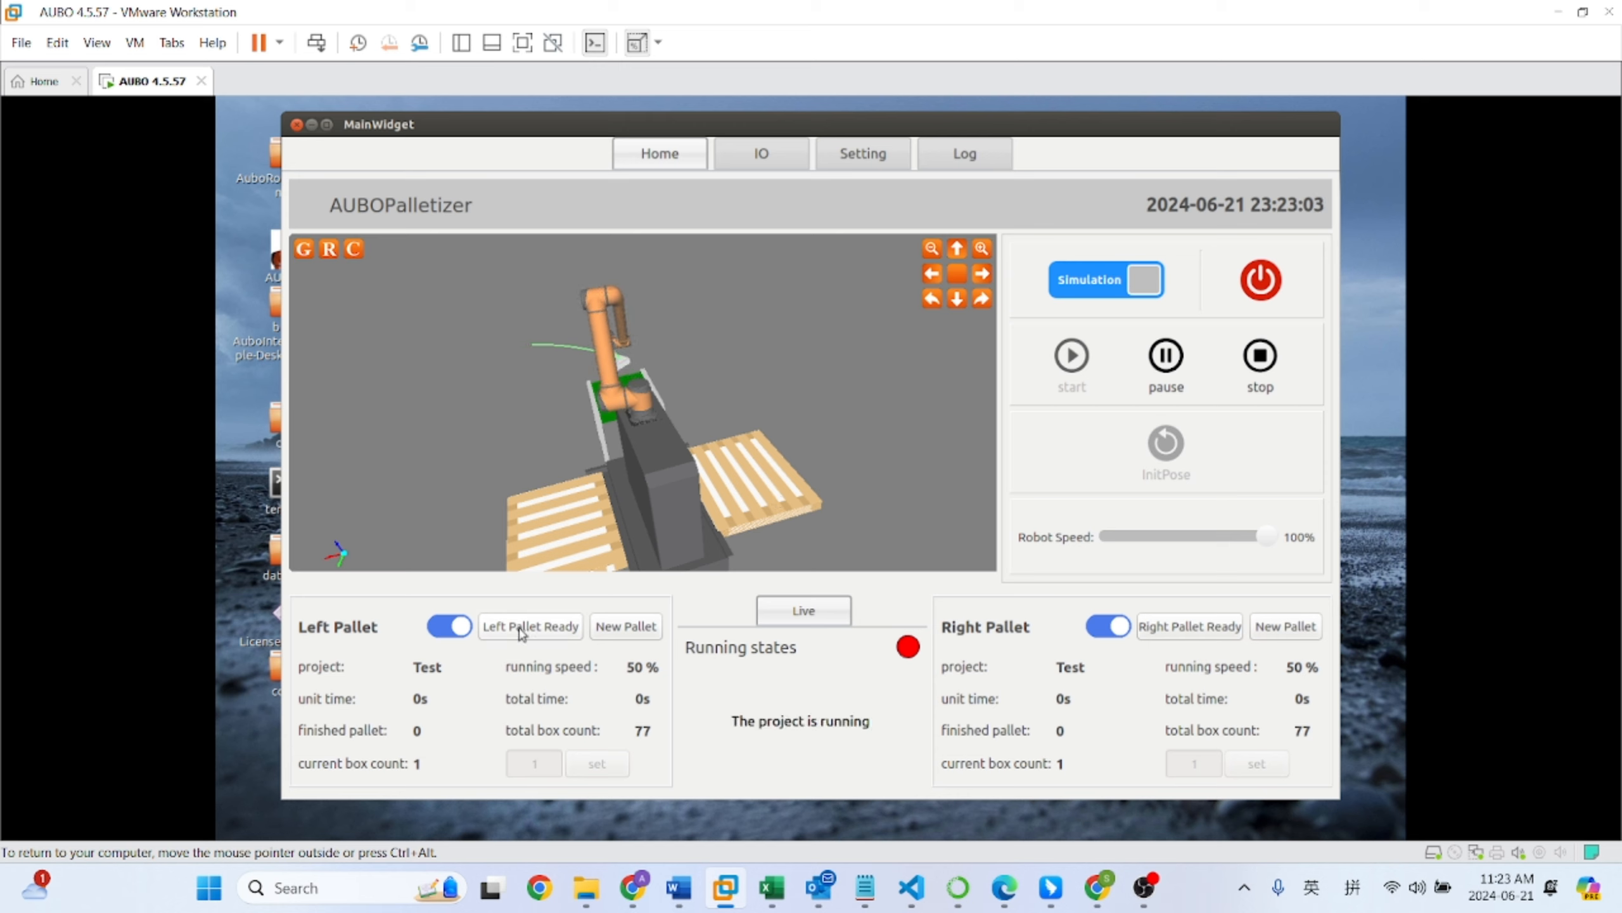
pyautogui.moveTo(751, 476); pyautogui.dragTo(765, 480)
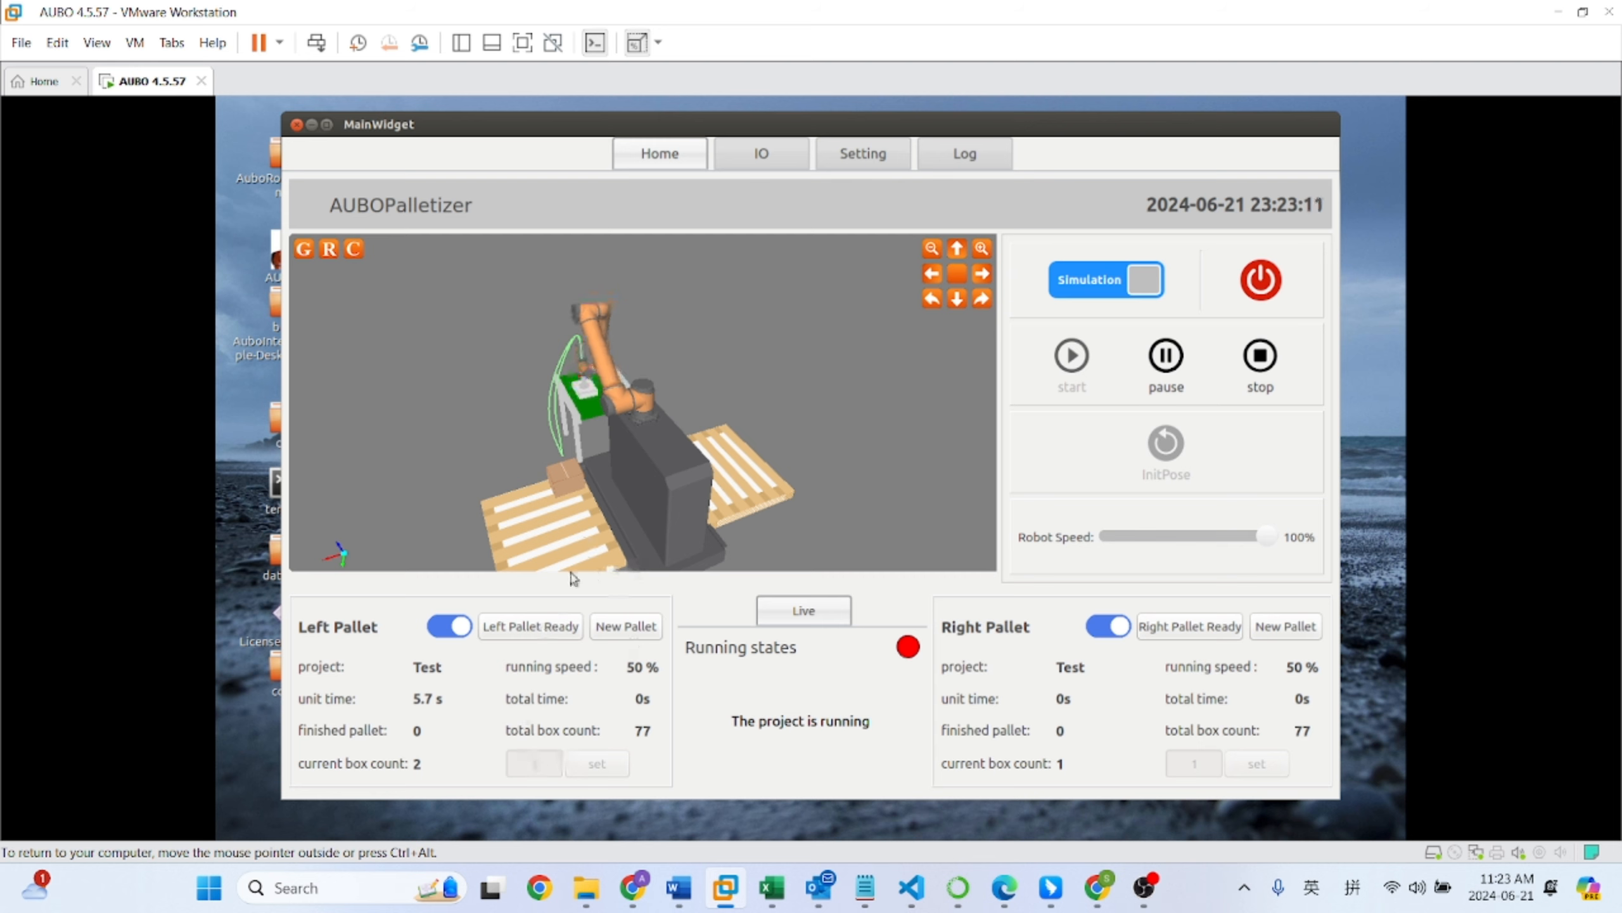
pyautogui.click(1260, 358)
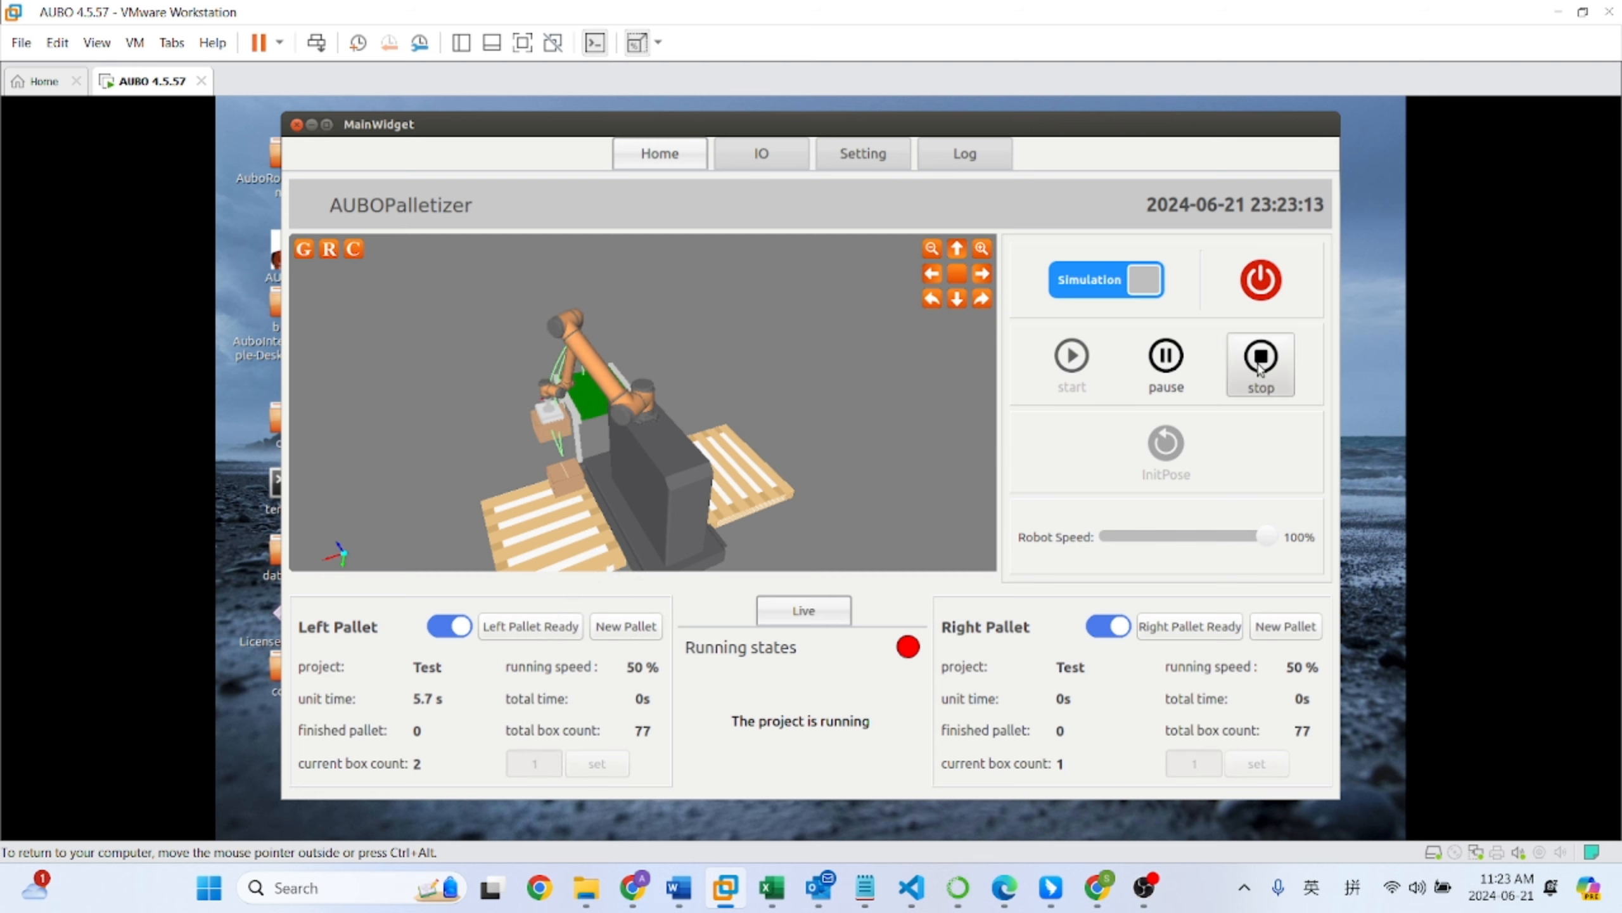
# Step: Set the Bind Speed of both the left and right projects to 100%
pyautogui.click(857, 156)
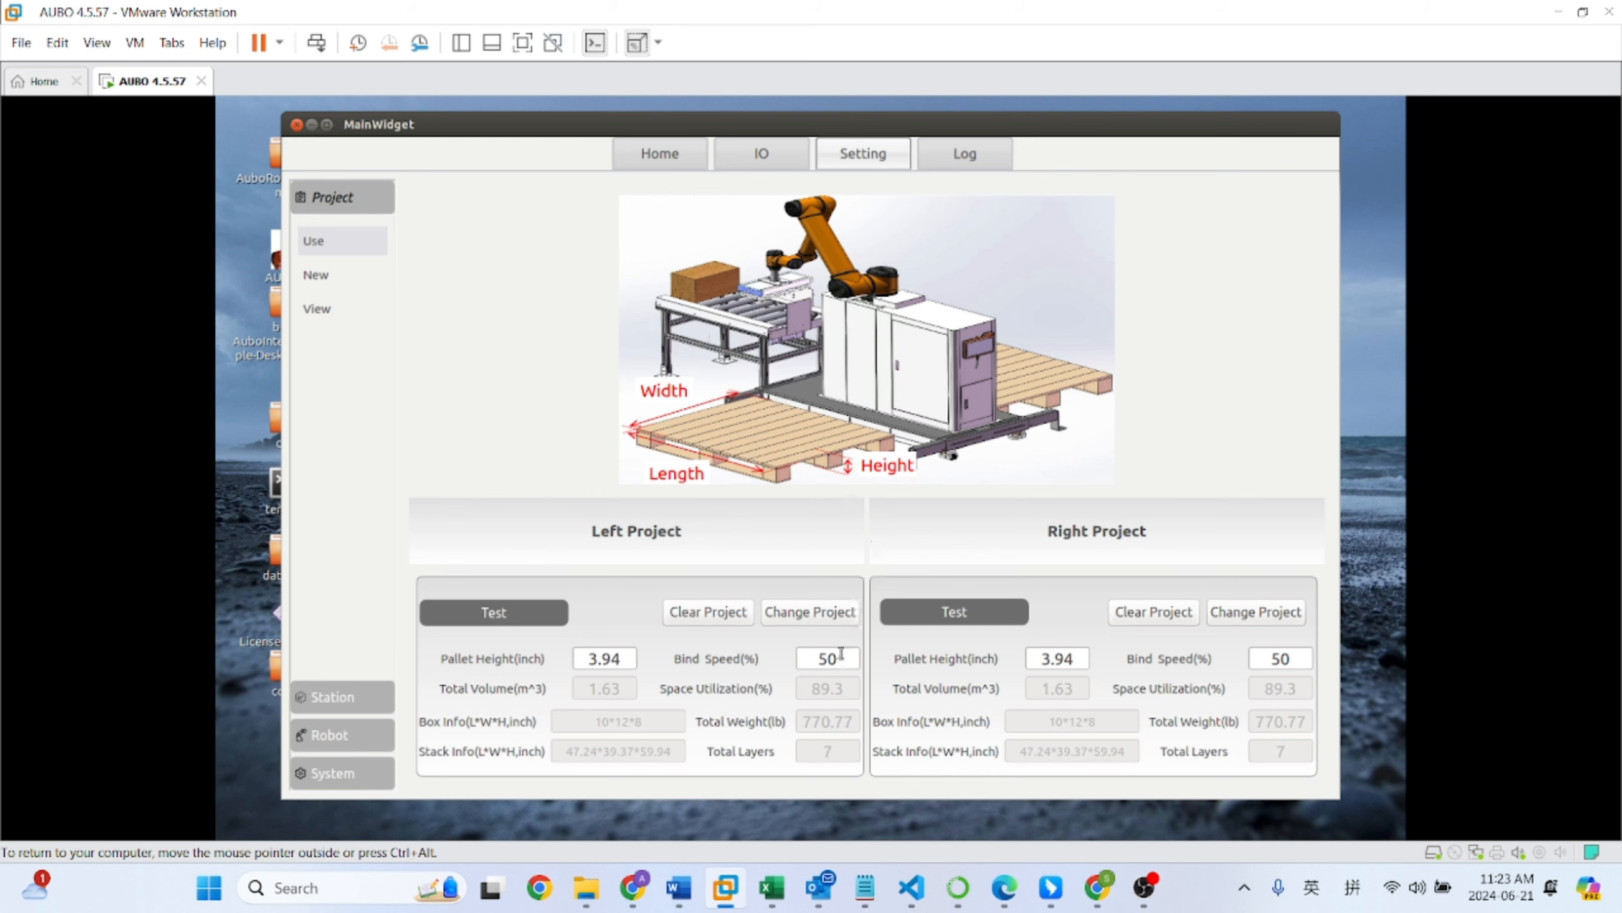
pyautogui.click(658, 159)
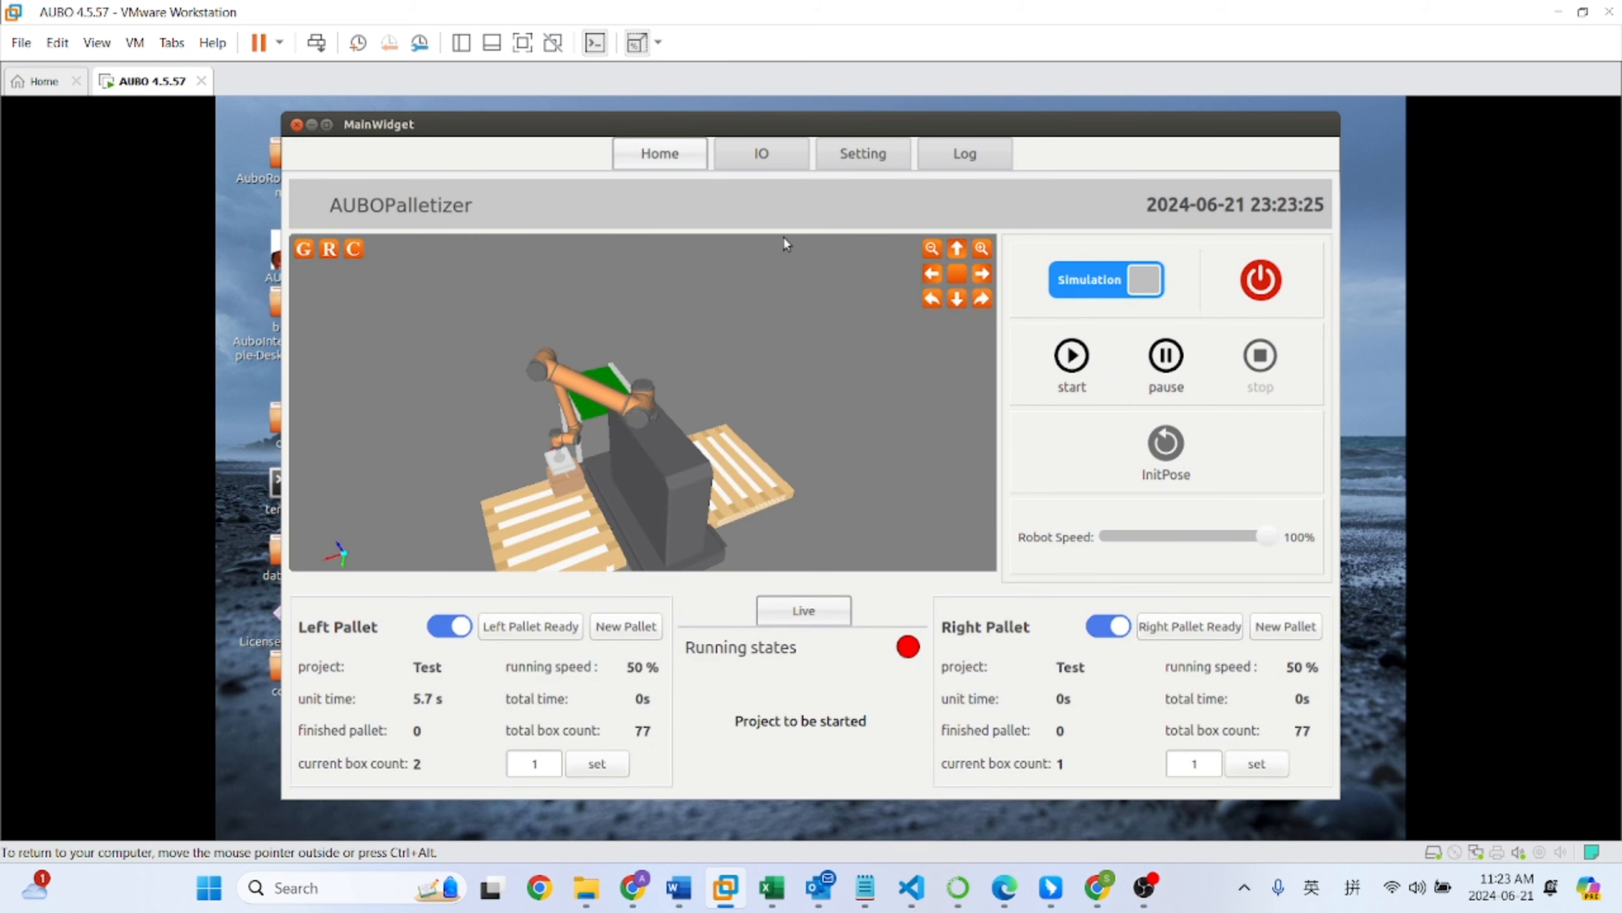
pyautogui.click(858, 149)
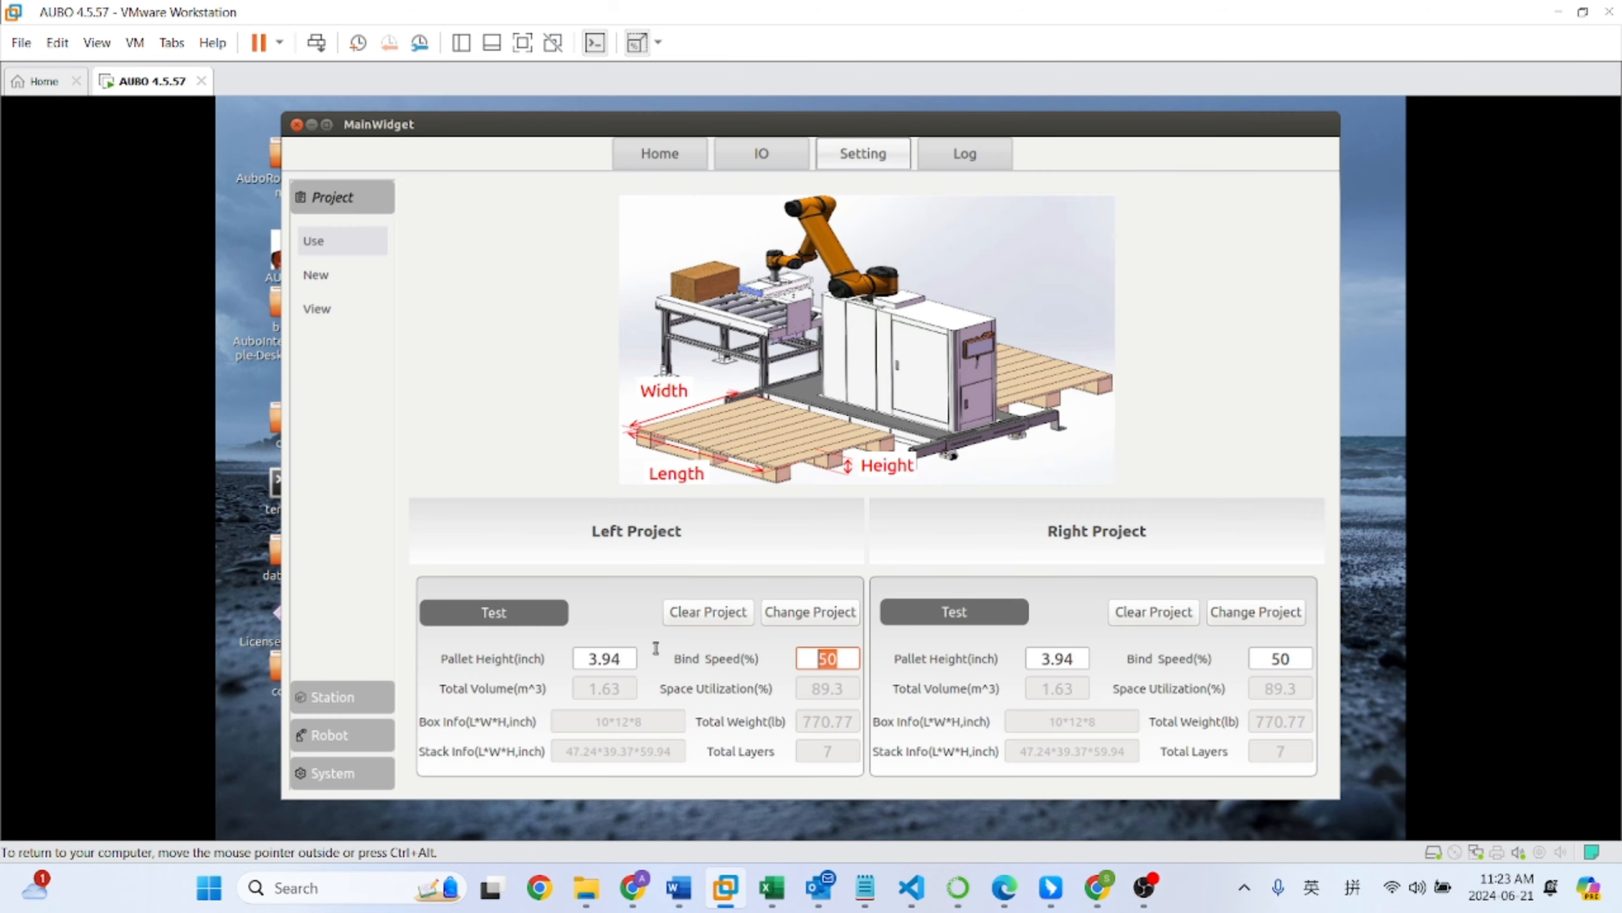
pyautogui.doubleClick(1285, 659)
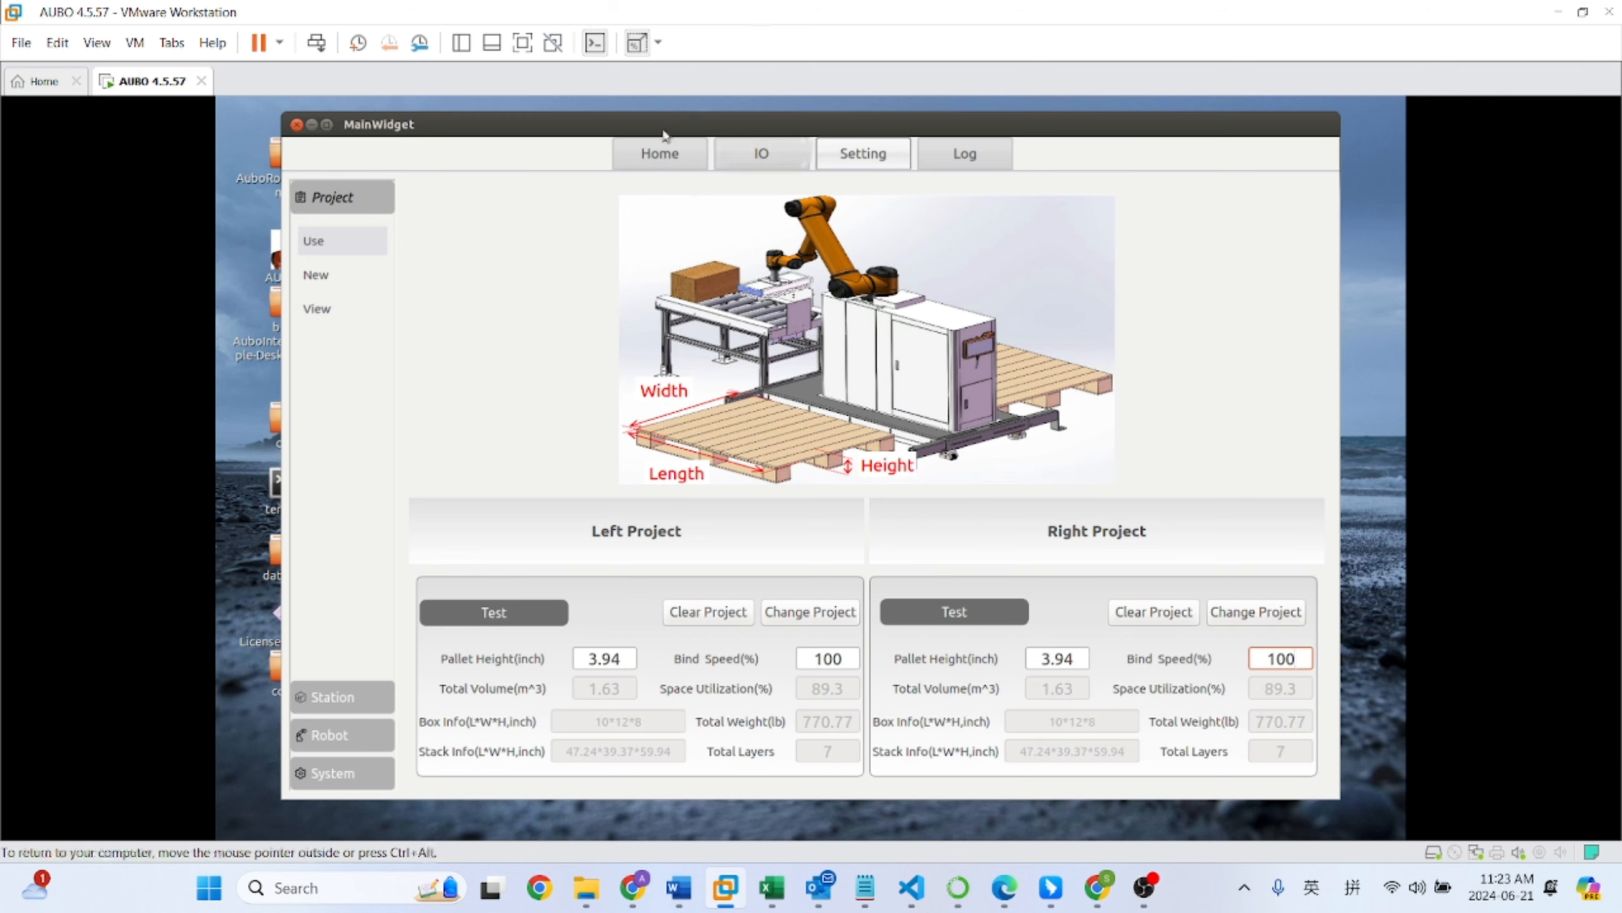
# Step: Try to start the palletizing simulation from the home screen with the changed project speeds
pyautogui.click(661, 154)
pyautogui.click(1088, 389)
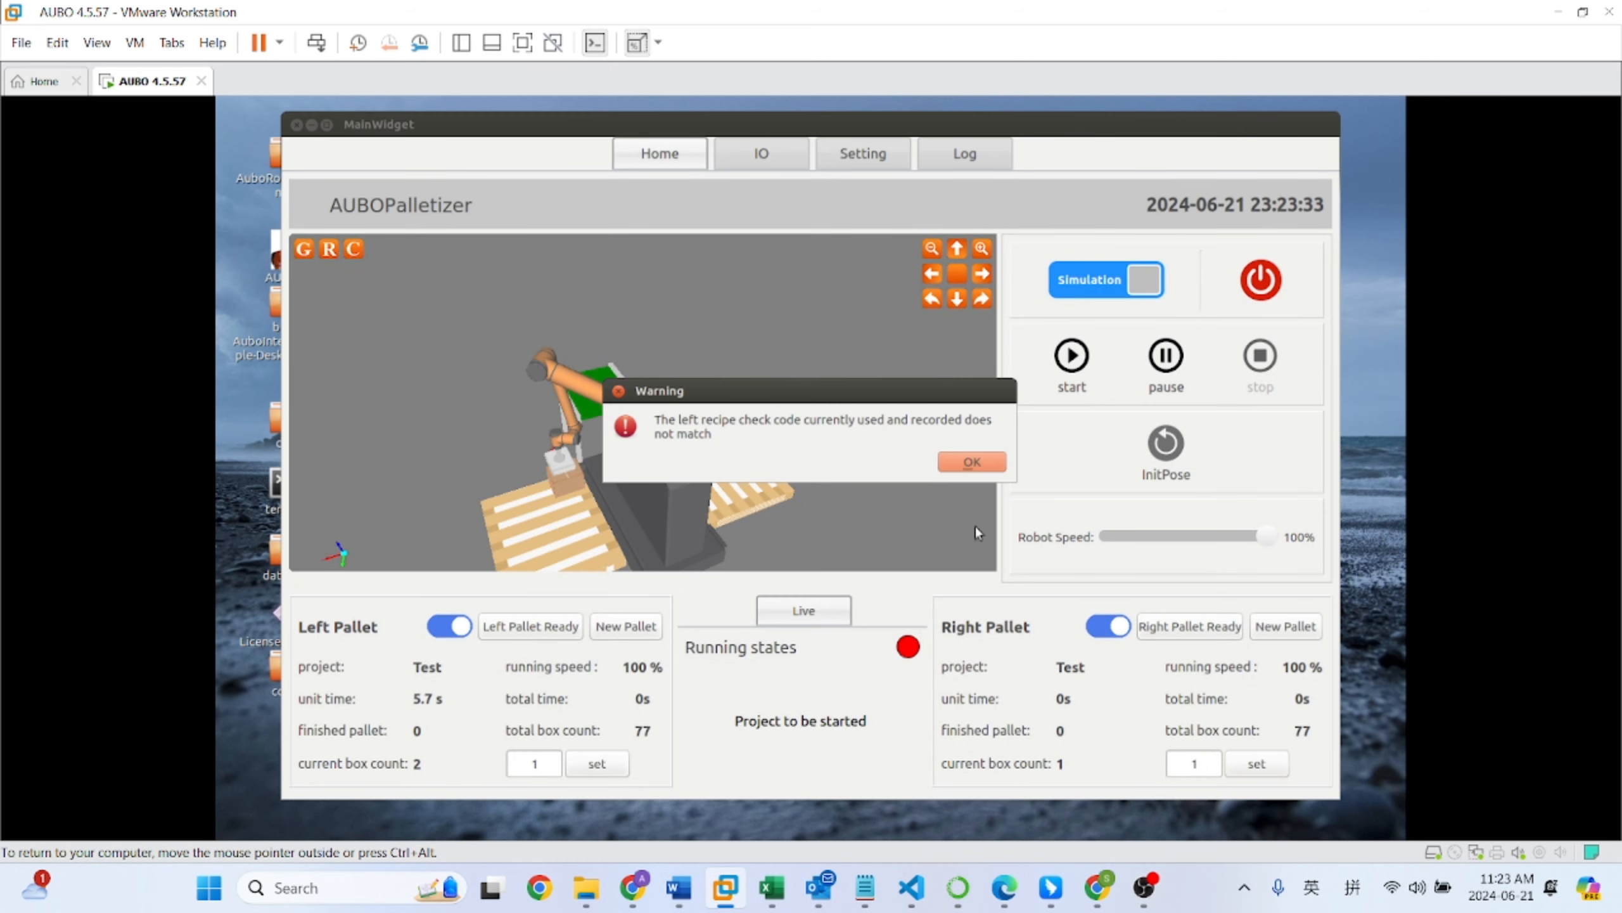
pyautogui.click(981, 463)
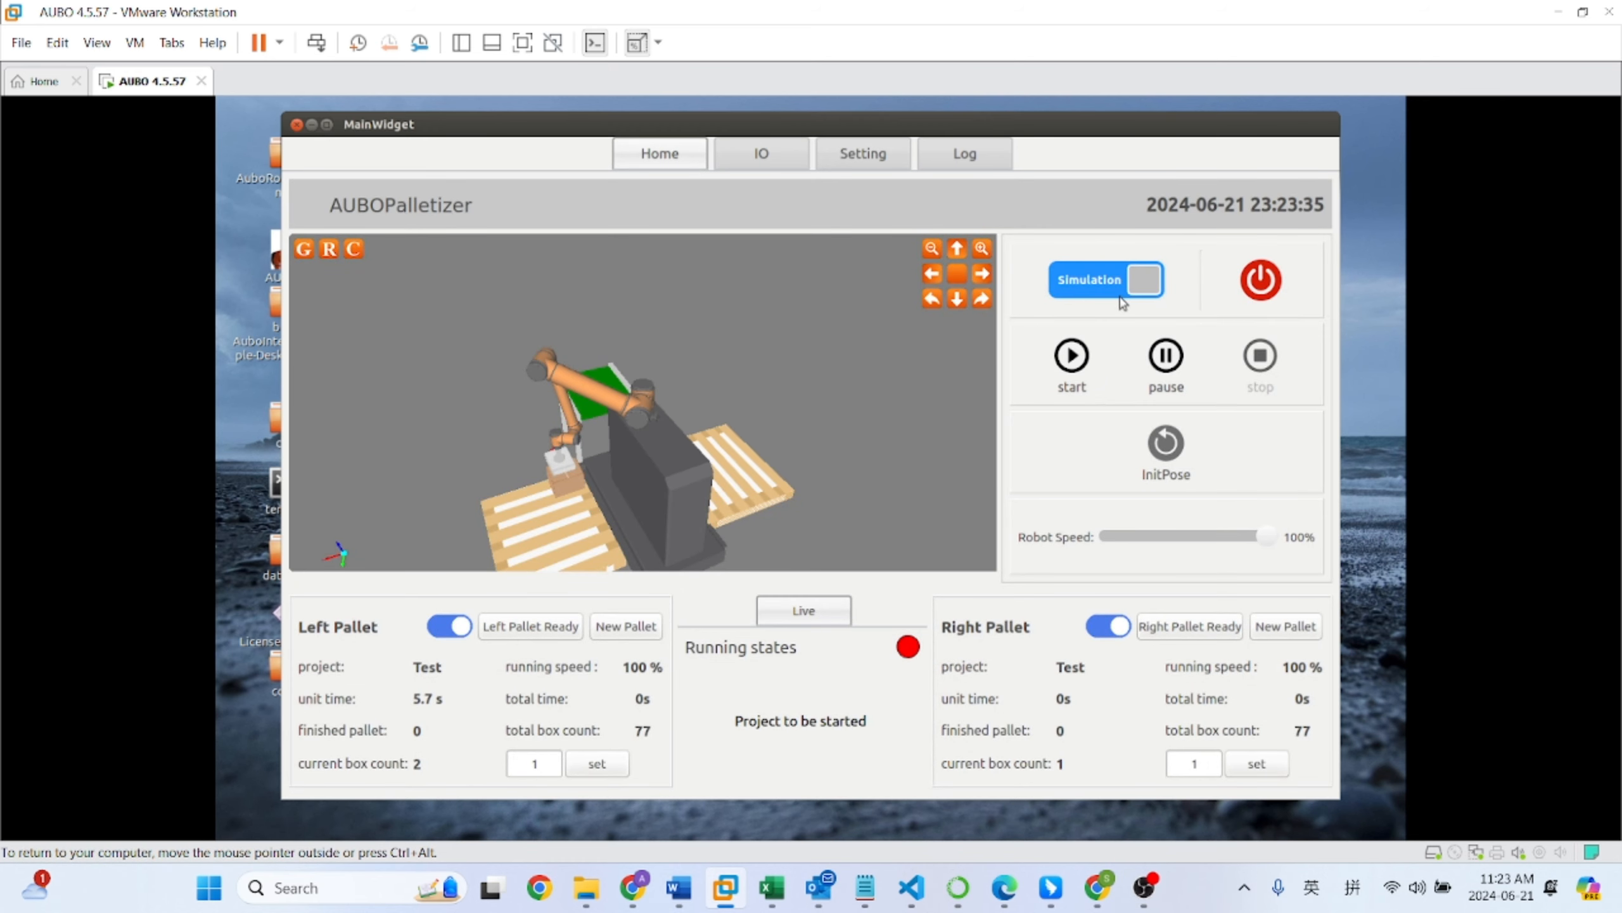
# Step: Choose Test again as the left pallet's project, run its project check and exit the check
pyautogui.click(858, 160)
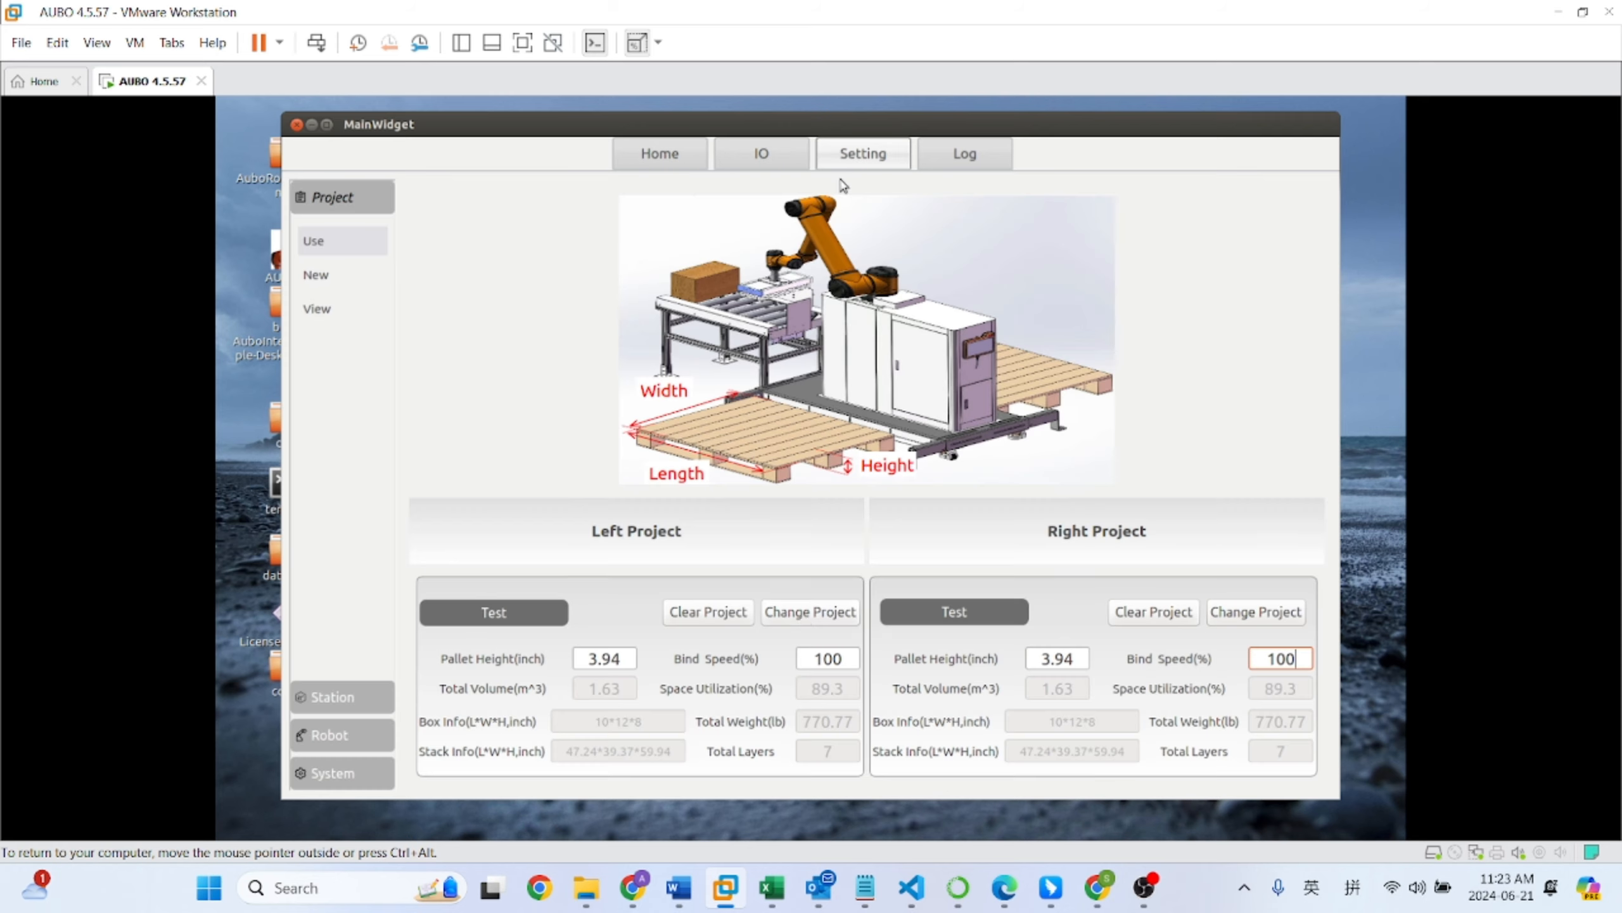
pyautogui.click(806, 619)
pyautogui.click(464, 332)
pyautogui.click(1116, 770)
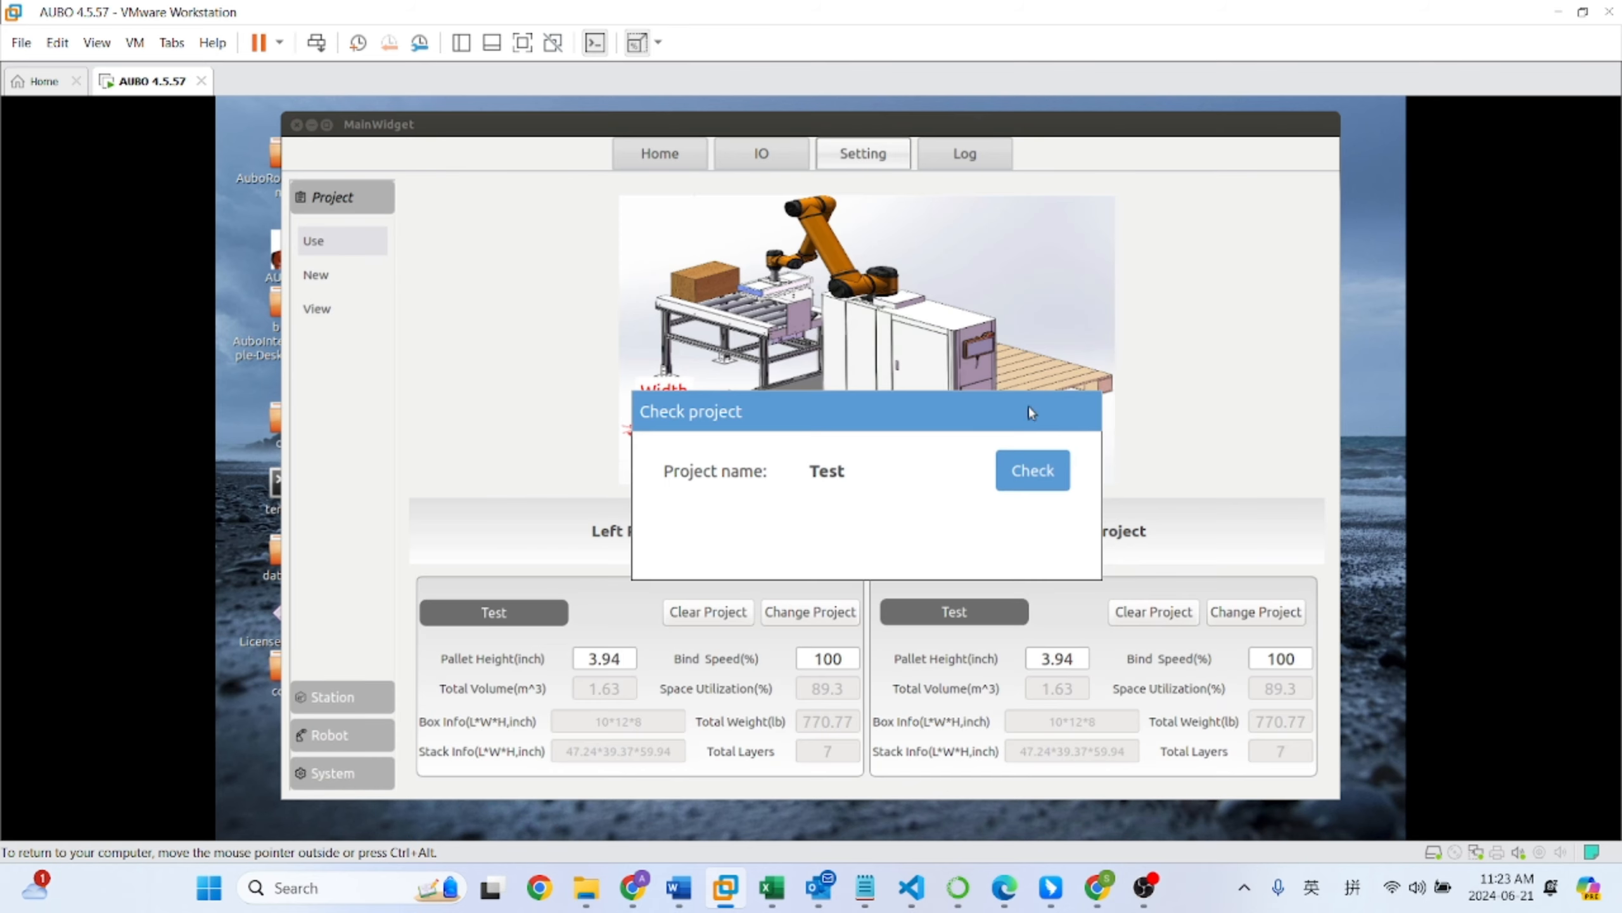
pyautogui.click(1038, 553)
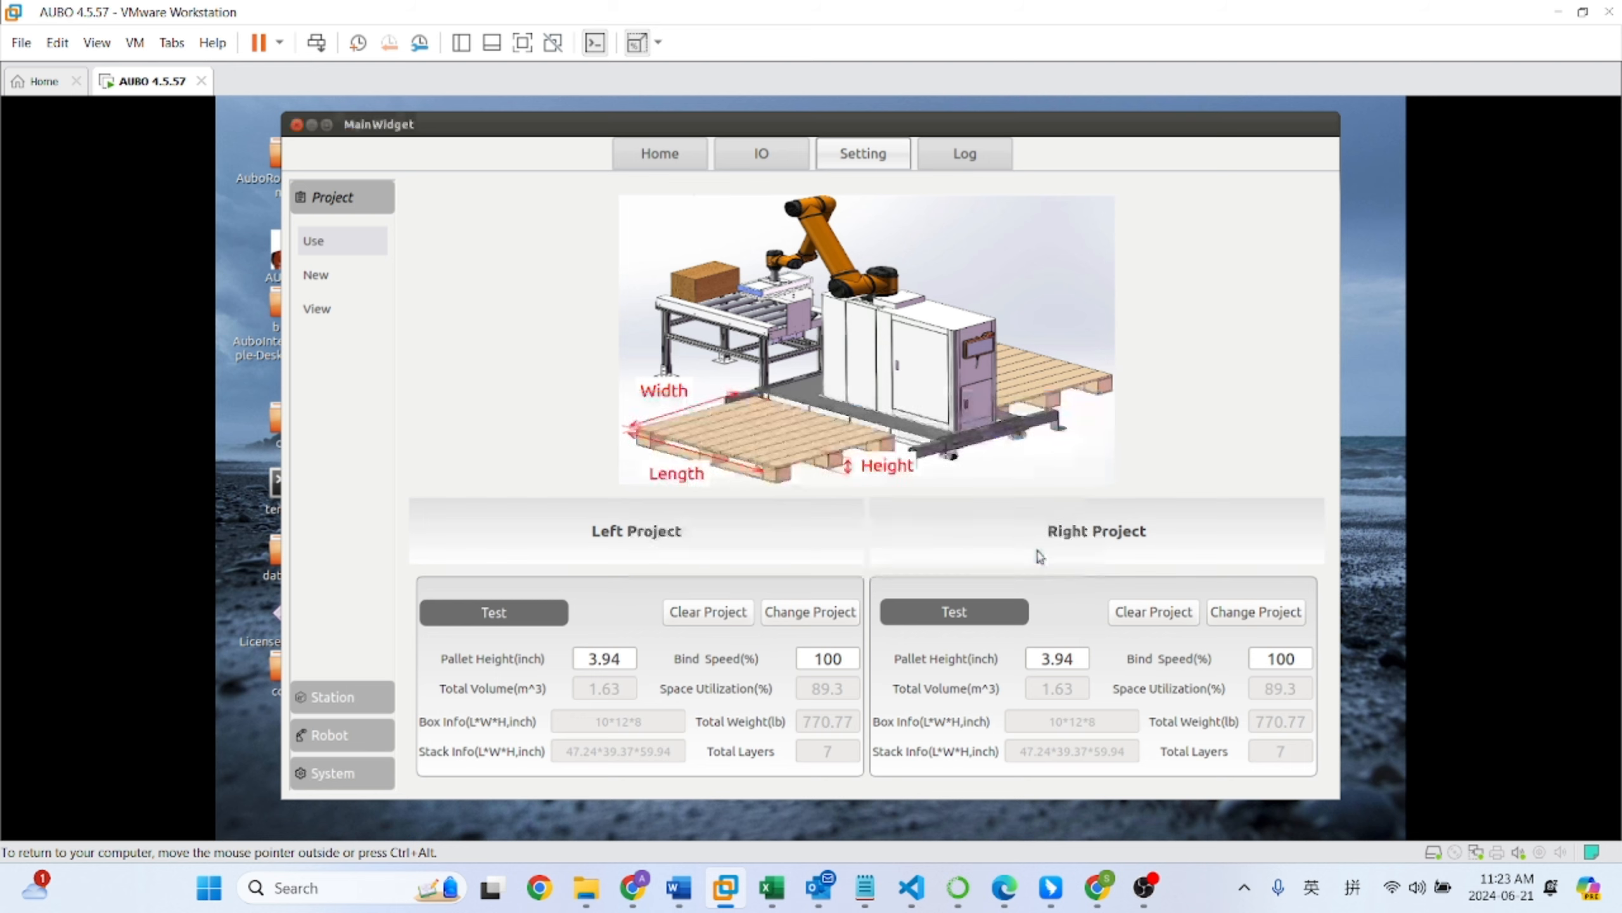
# Step: Choose Test again as the right pallet's project, run its project check and exit the check
pyautogui.click(1253, 613)
pyautogui.click(437, 336)
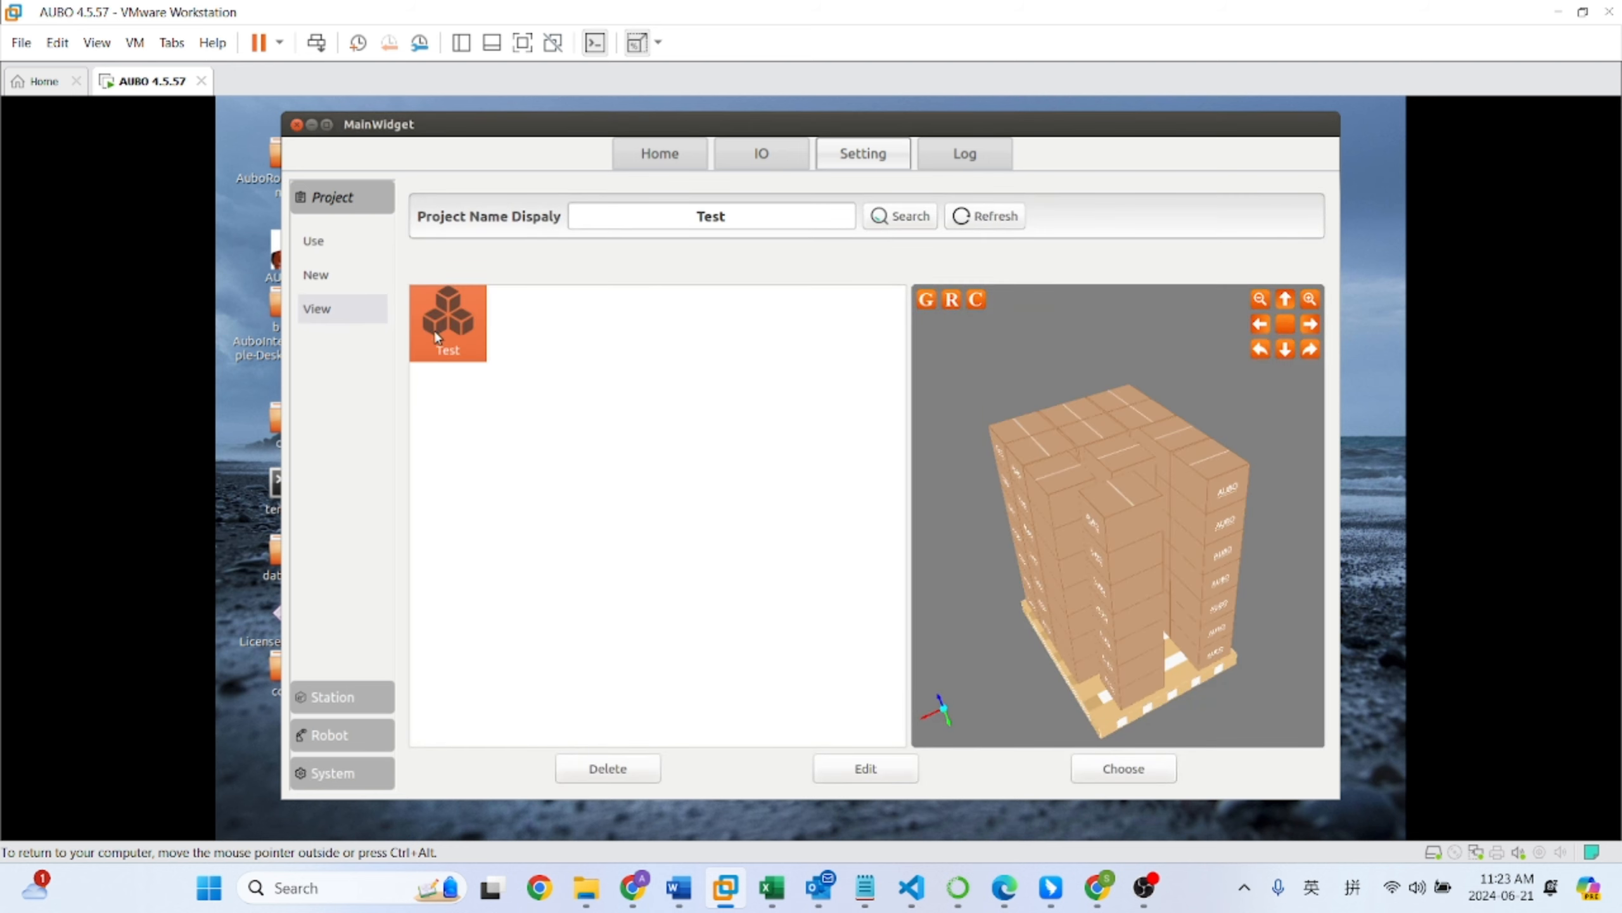
pyautogui.click(1126, 770)
pyautogui.click(1052, 486)
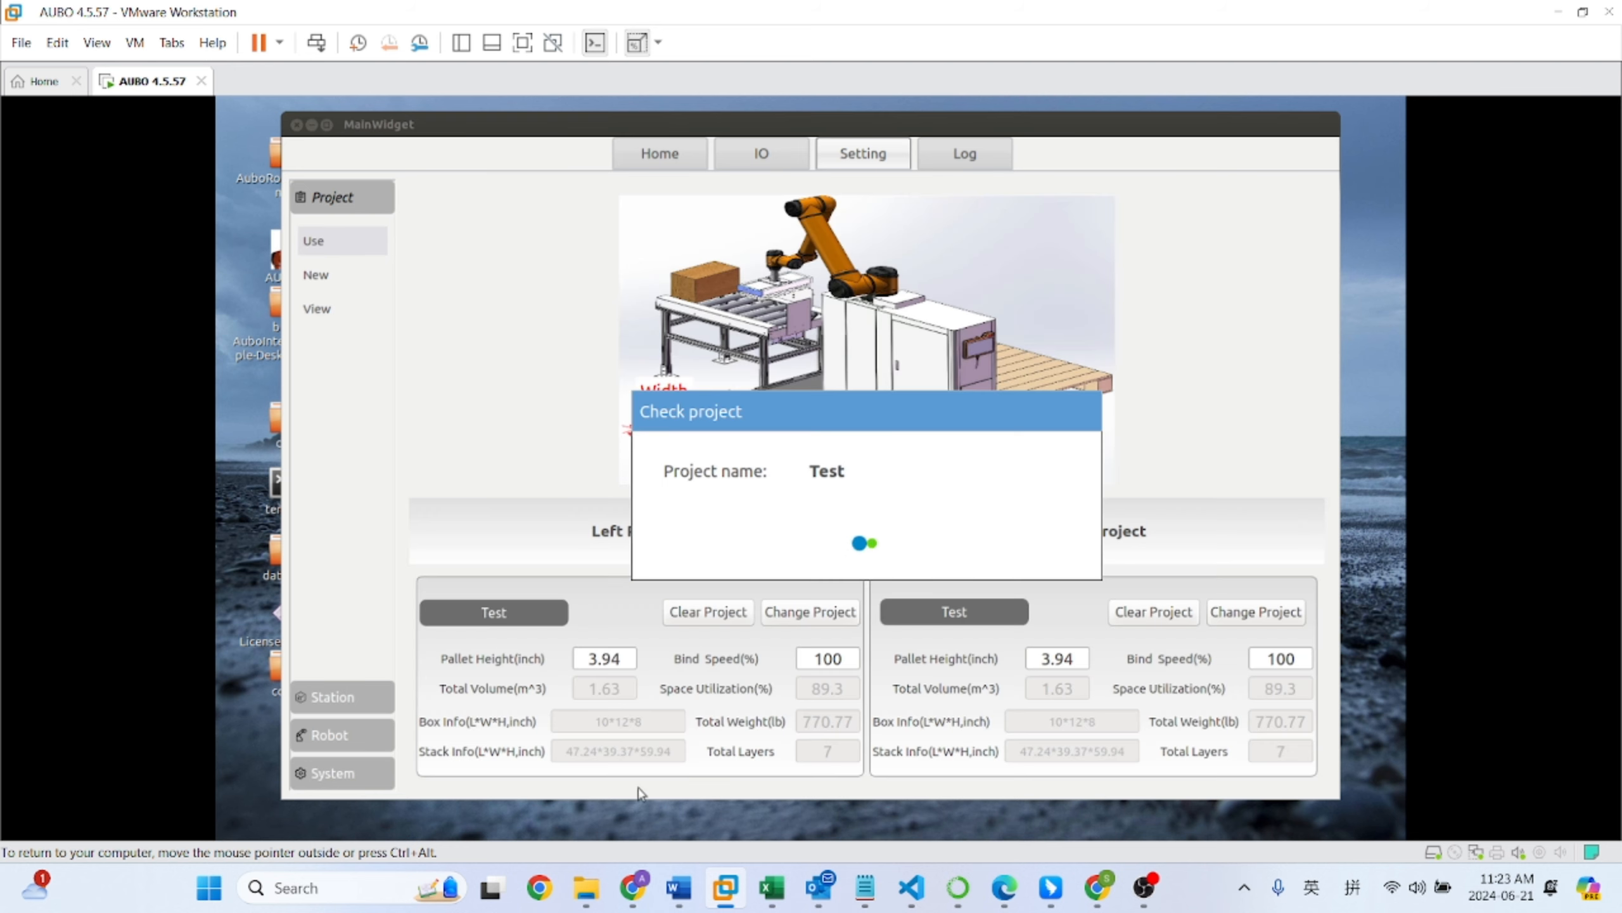
pyautogui.click(1029, 543)
# Step: Start the palletizing simulation from the home screen and stop it before confirming either pallet
pyautogui.click(1076, 374)
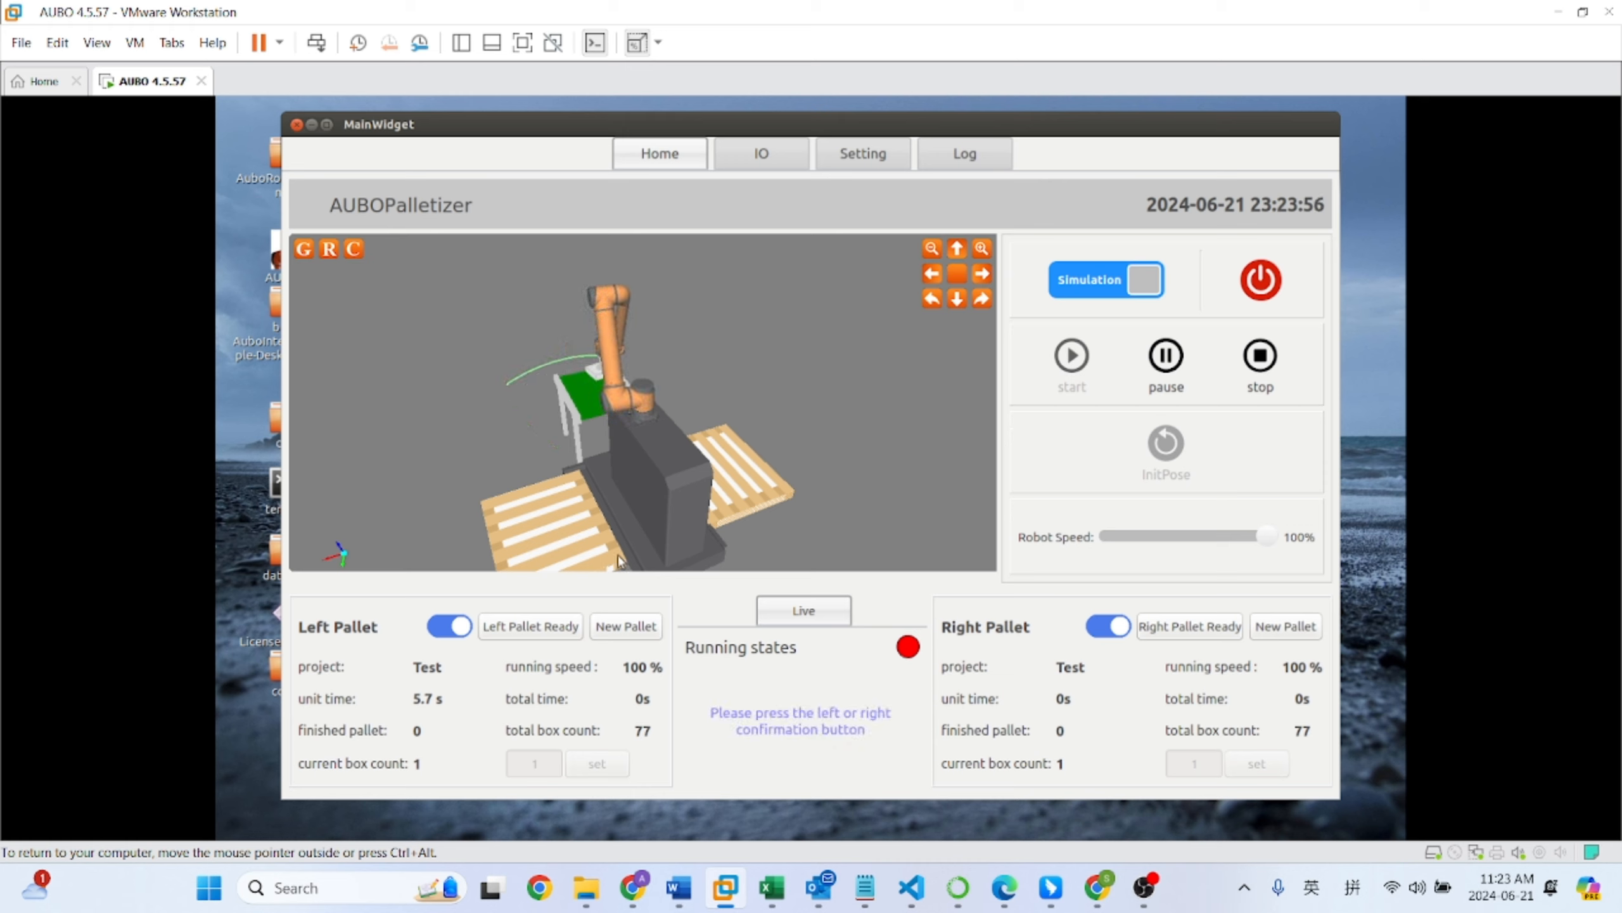
pyautogui.click(1263, 356)
# Step: Enable the depalletize option in the station's pick point settings
pyautogui.click(856, 162)
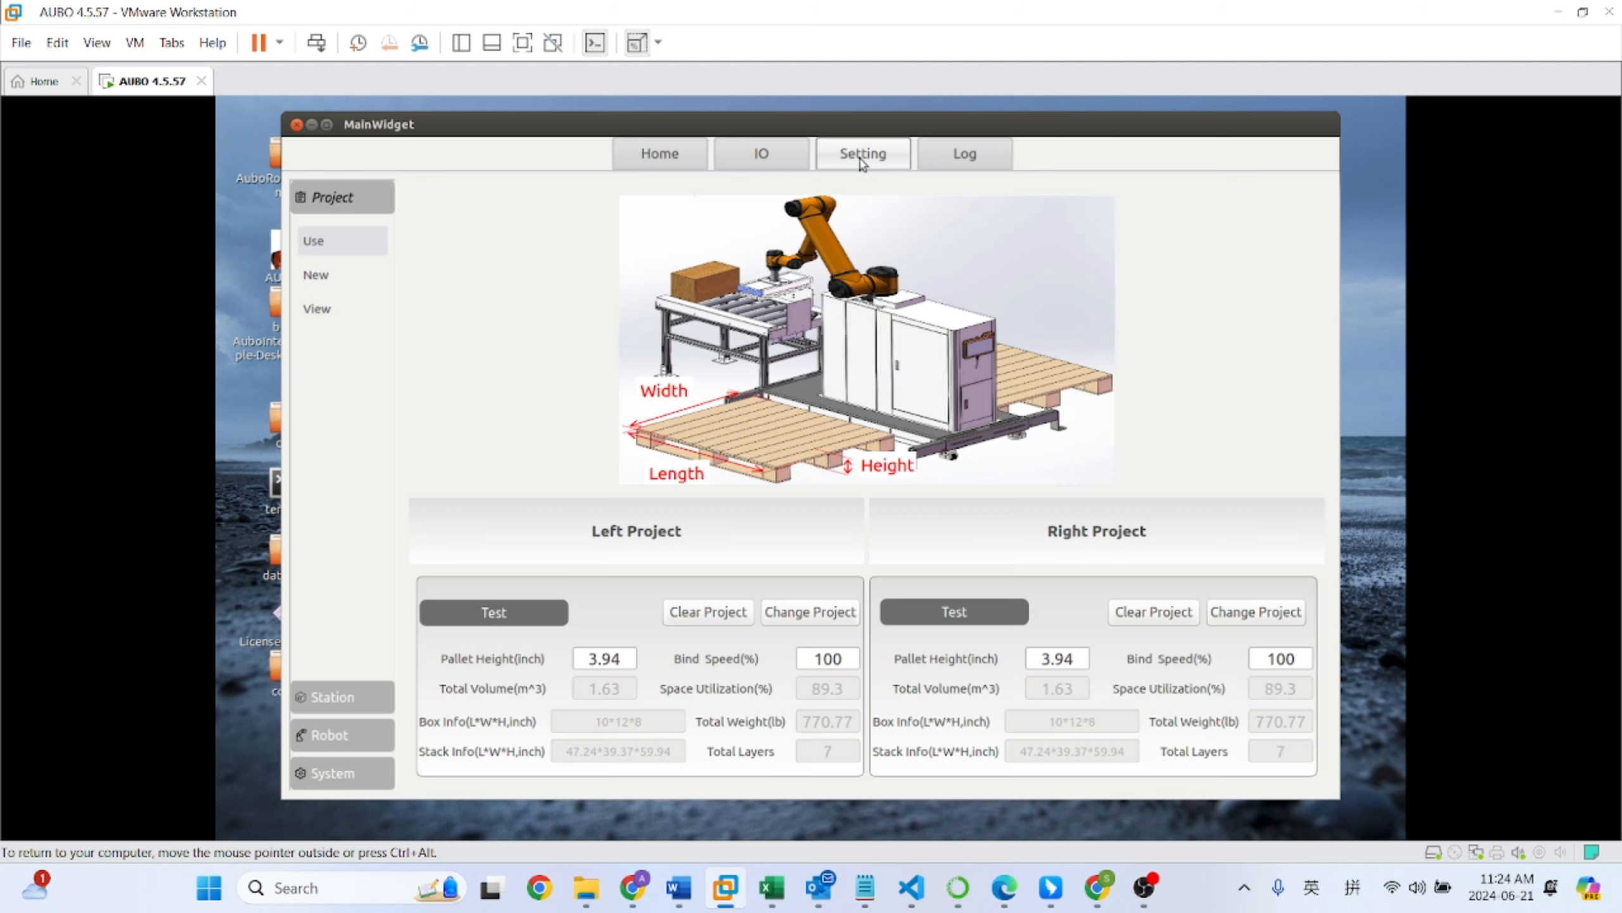
pyautogui.click(333, 696)
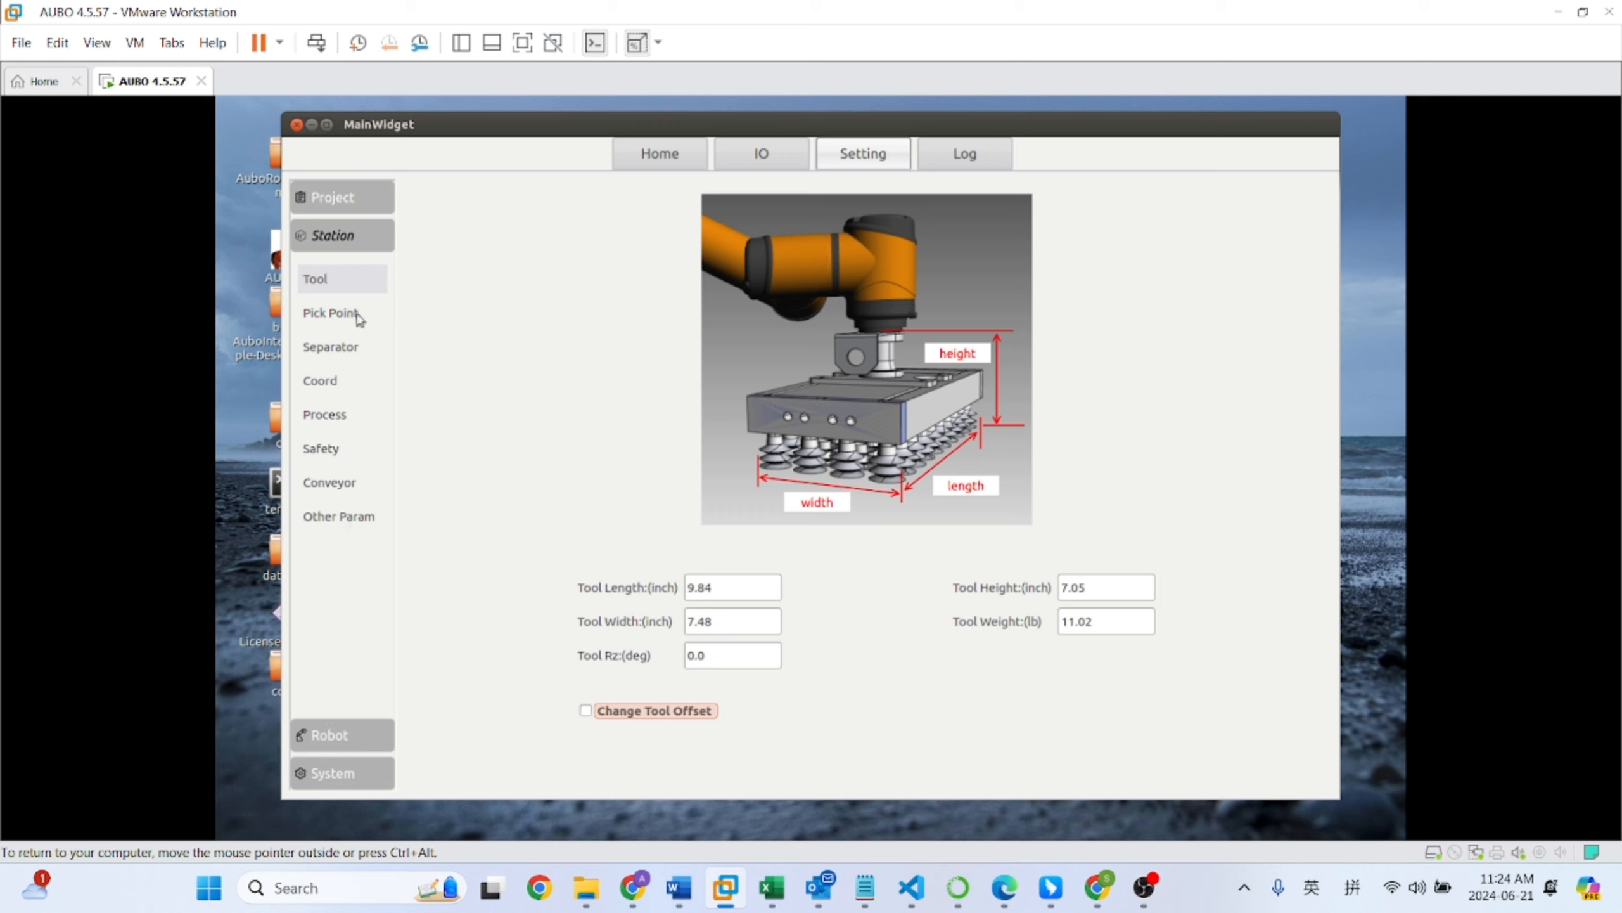
pyautogui.click(351, 321)
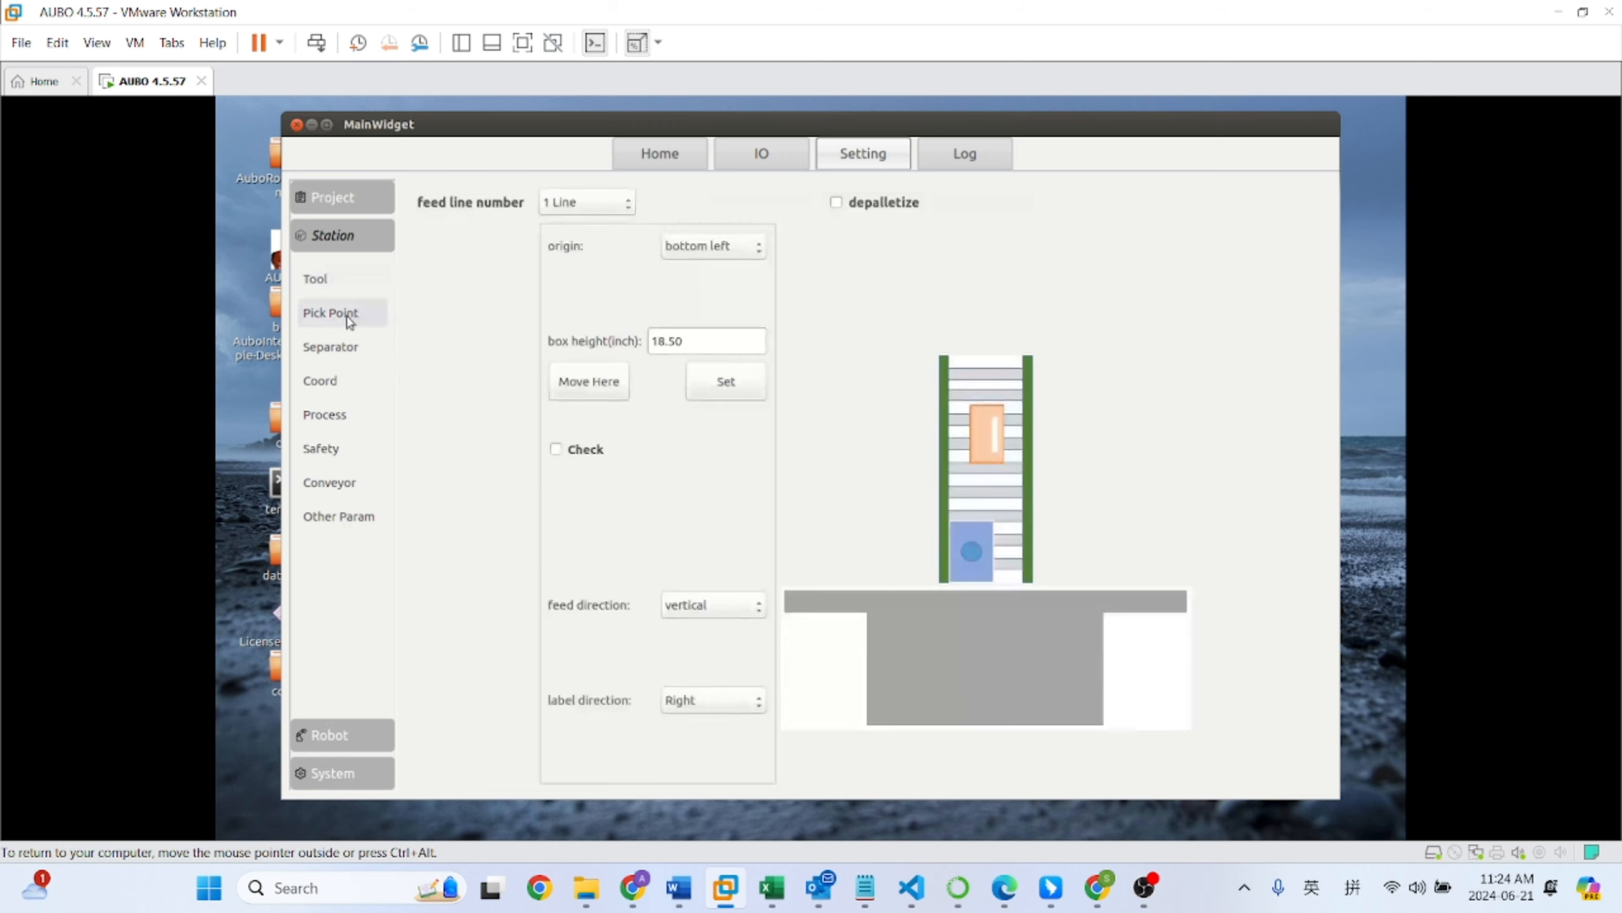
pyautogui.click(836, 204)
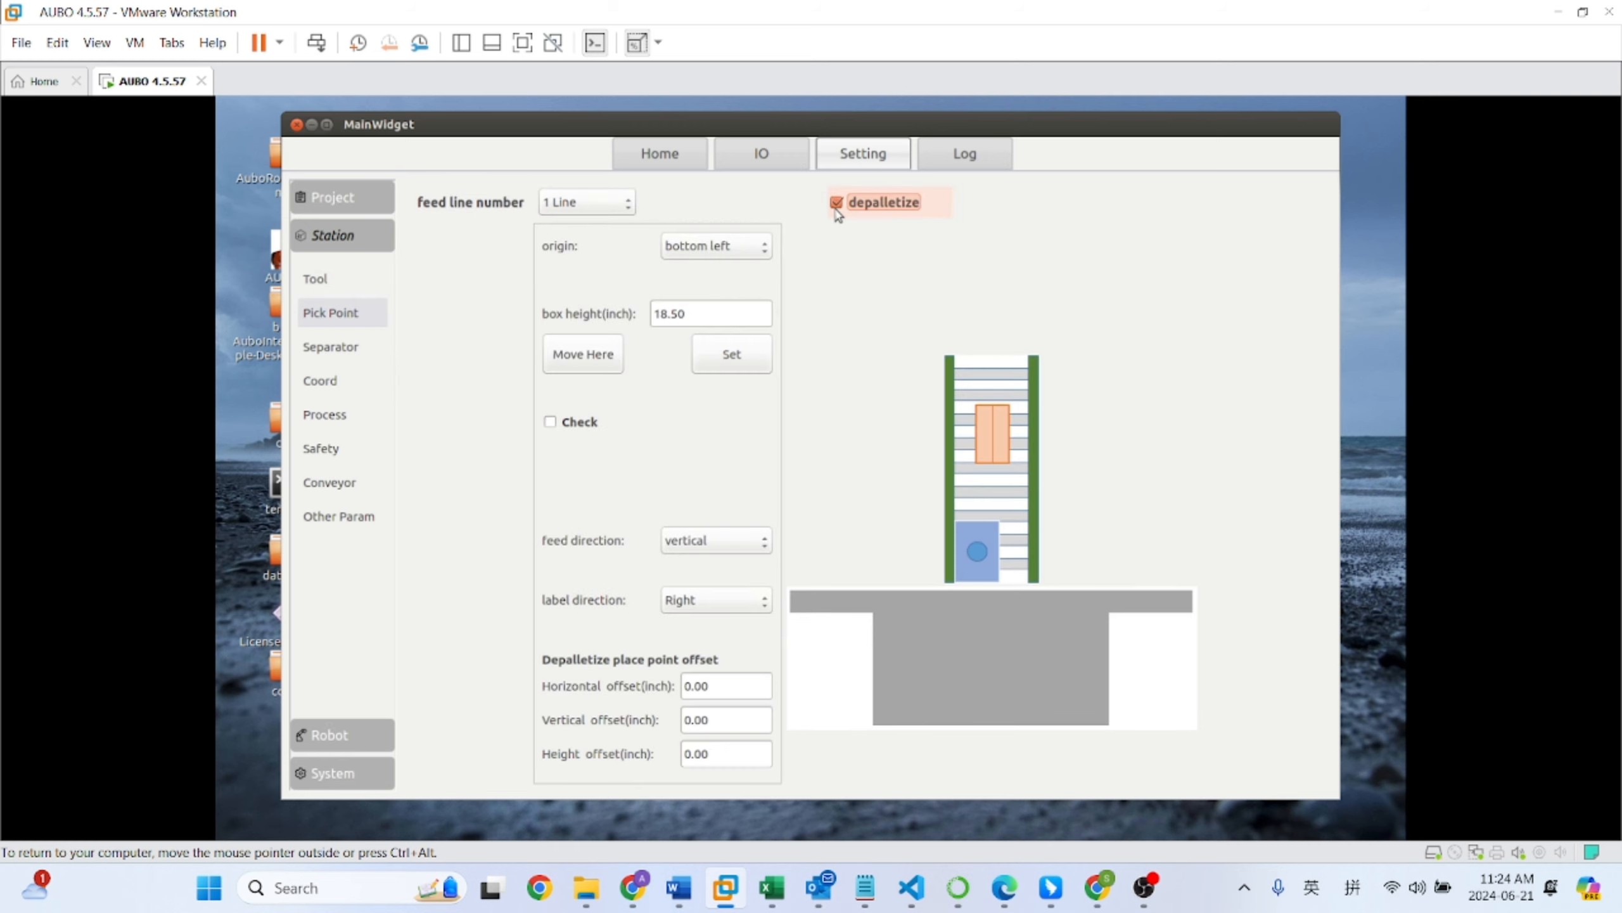
# Step: Run the simulation in depalletizing mode from the home screen and inspect the robot and both stacks from above
pyautogui.click(666, 158)
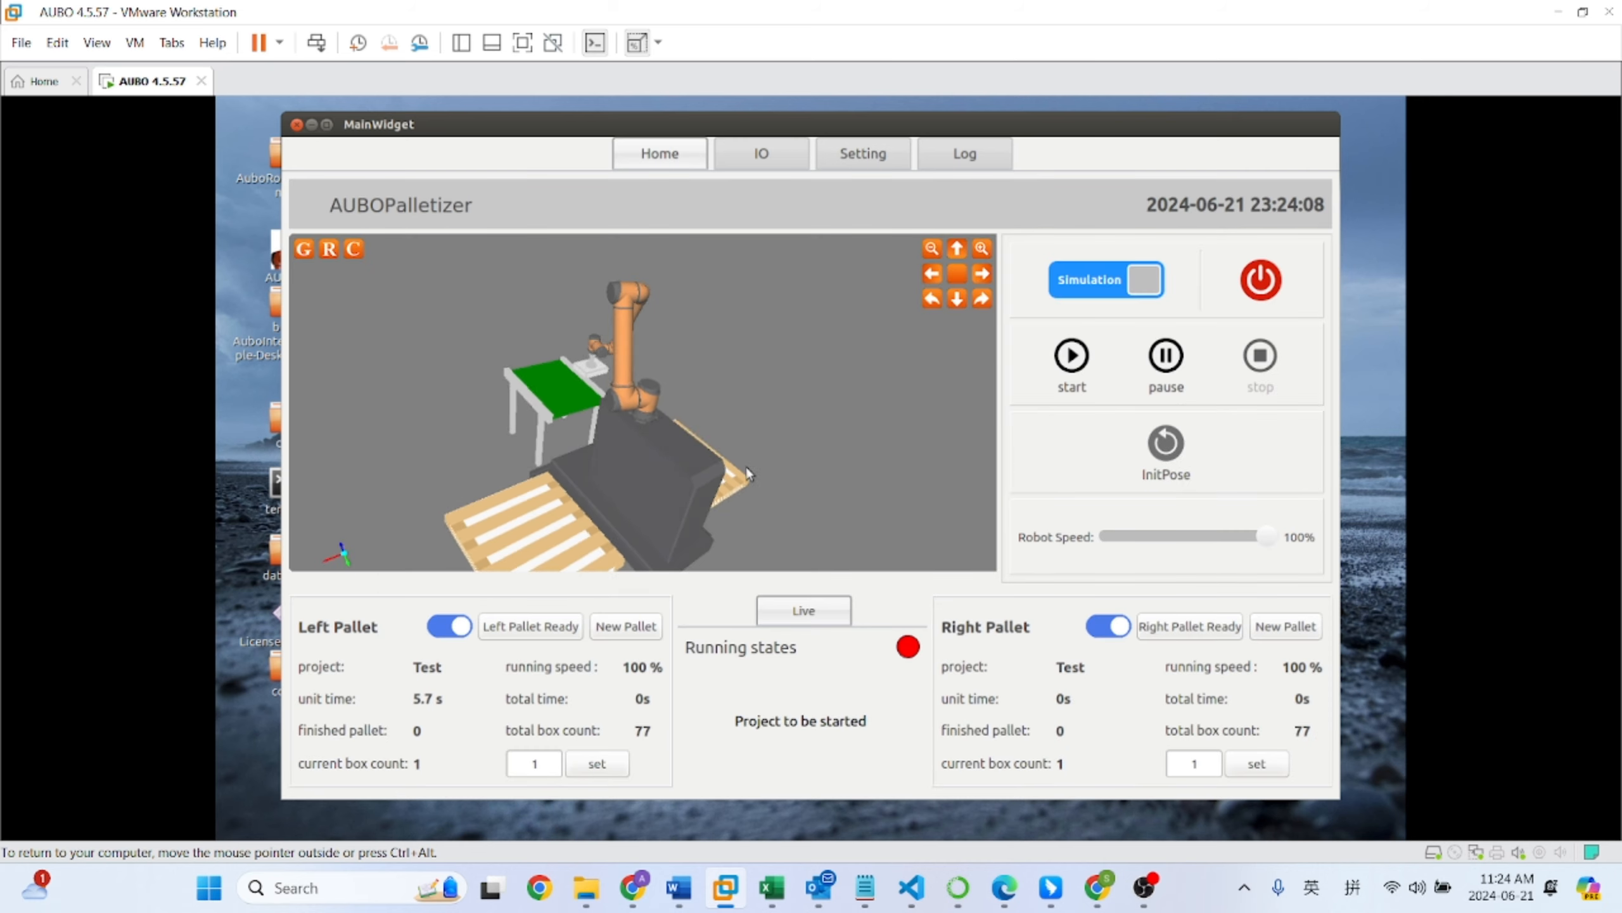
pyautogui.click(1070, 357)
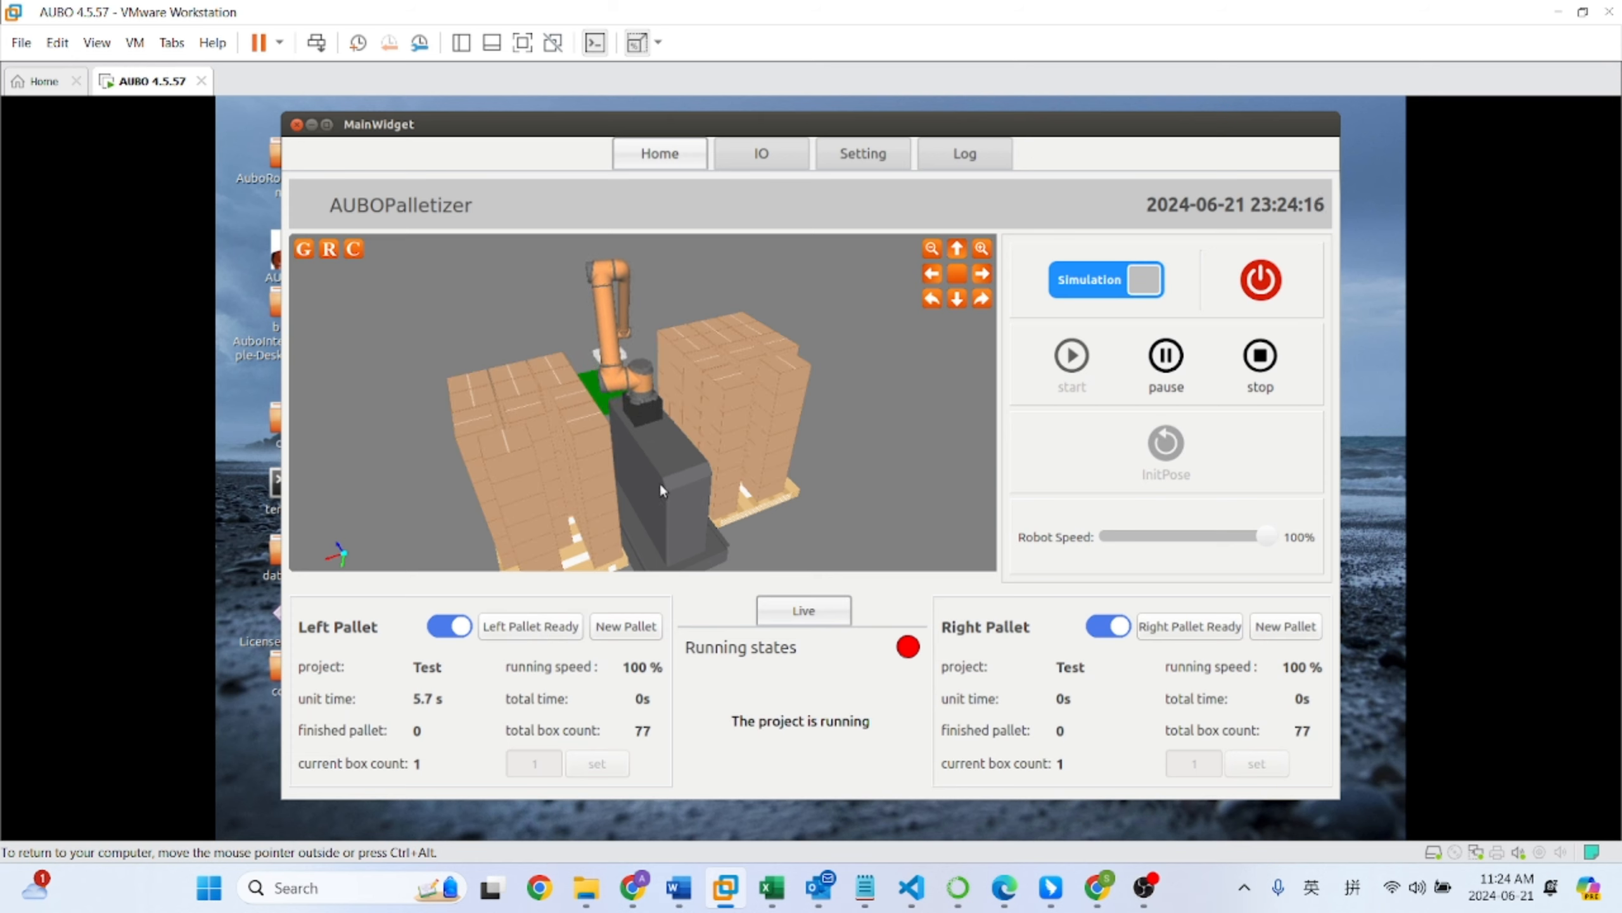
pyautogui.moveTo(659, 483); pyautogui.dragTo(486, 437)
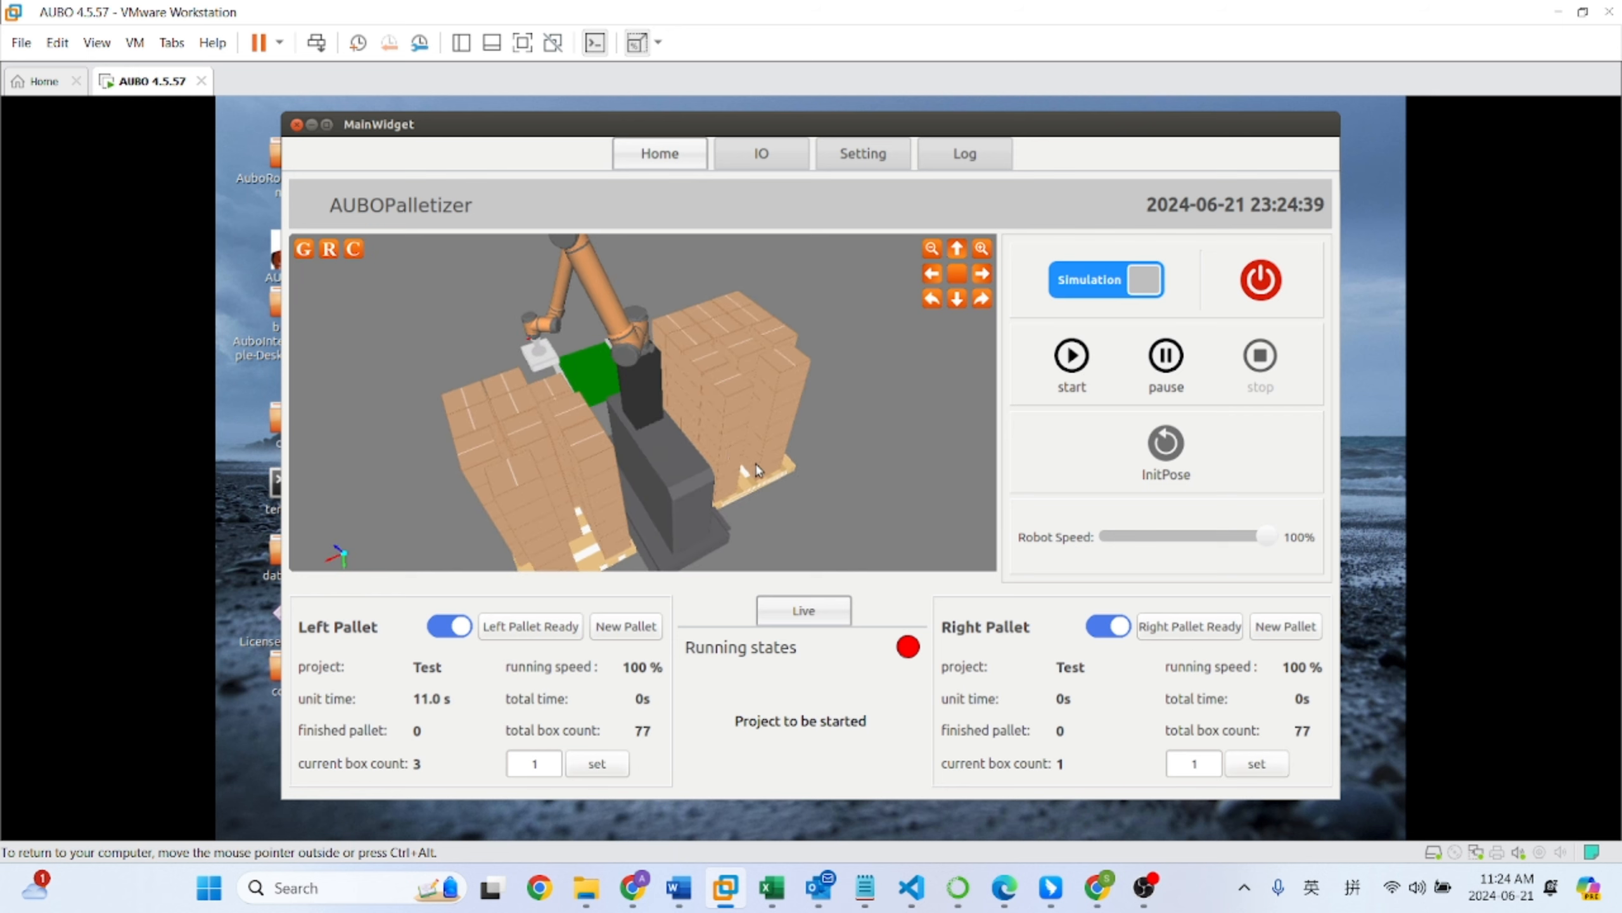
pyautogui.moveTo(784, 473); pyautogui.dragTo(769, 518)
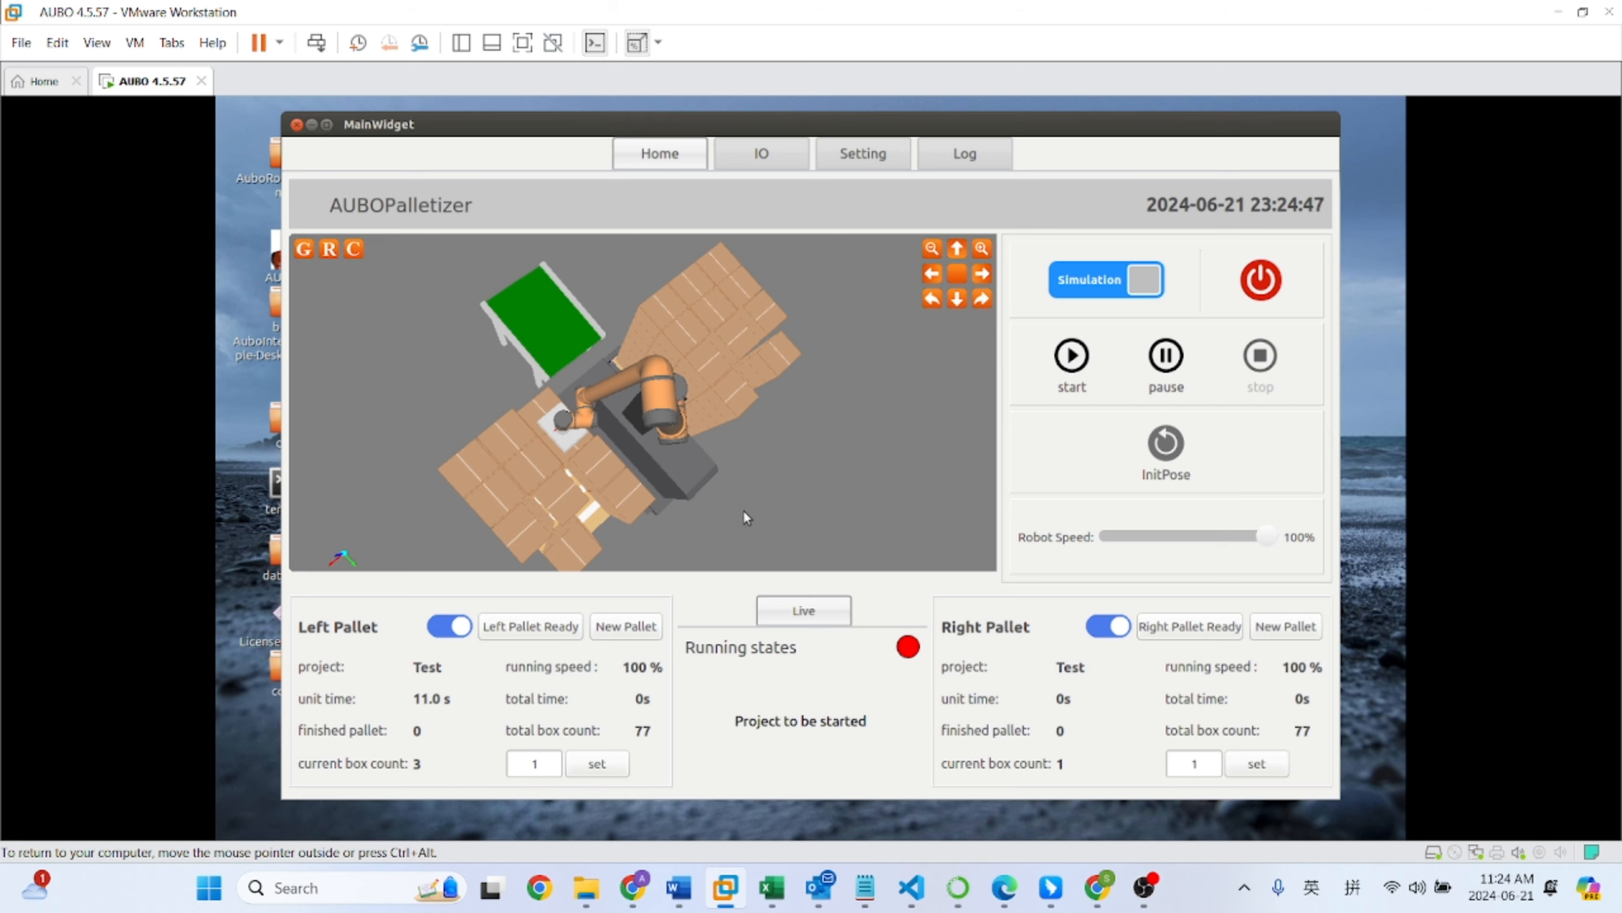
pyautogui.moveTo(755, 508); pyautogui.dragTo(807, 526)
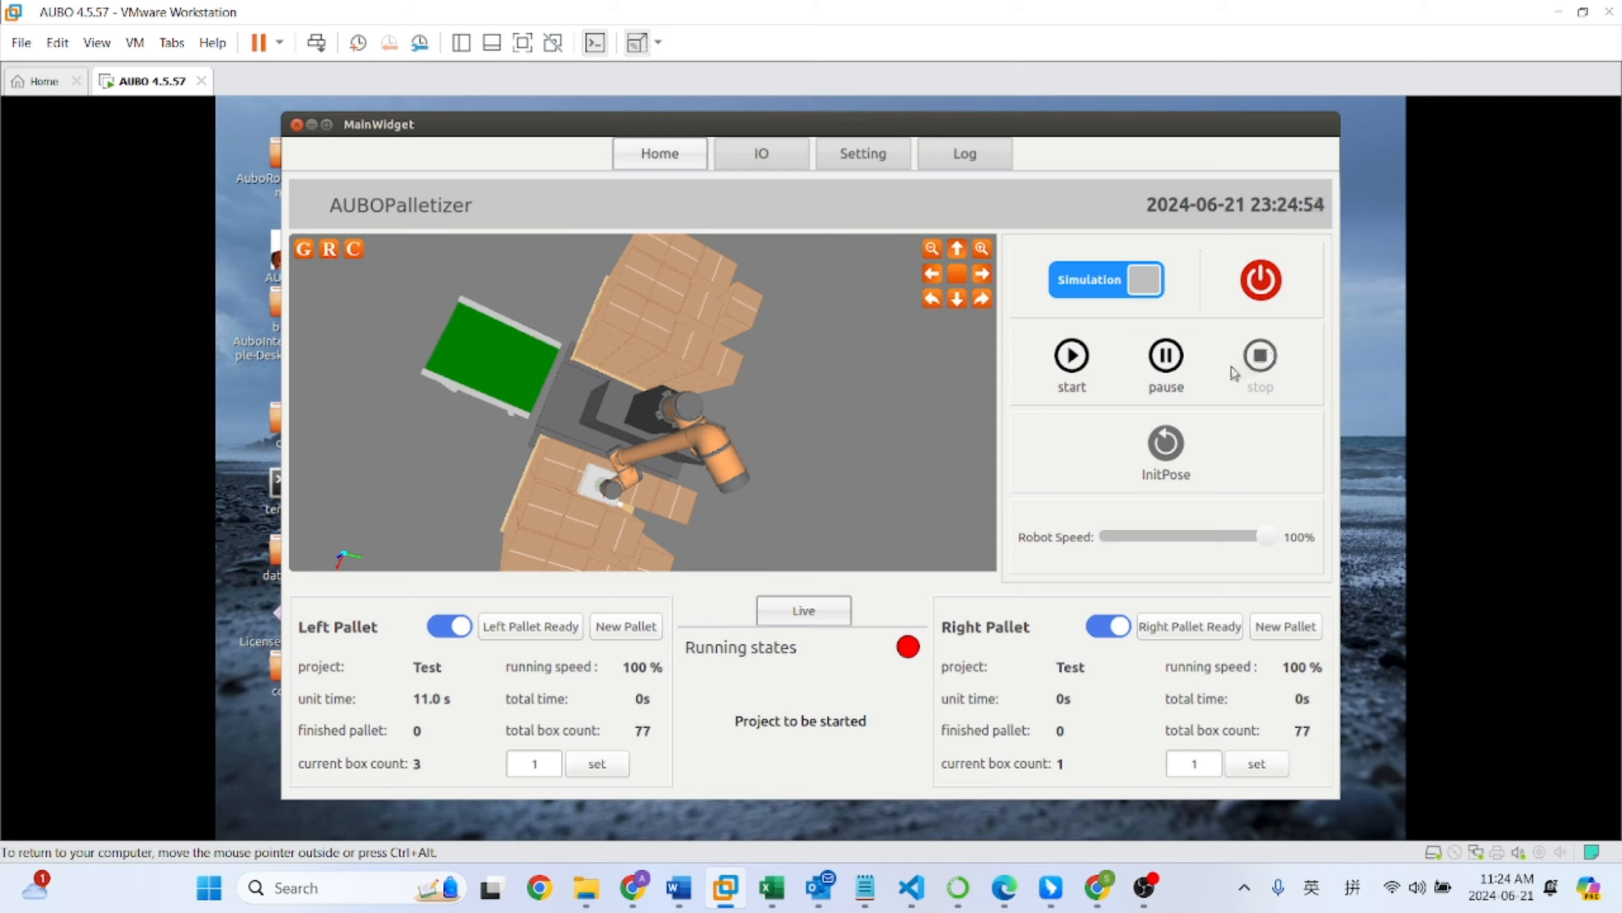